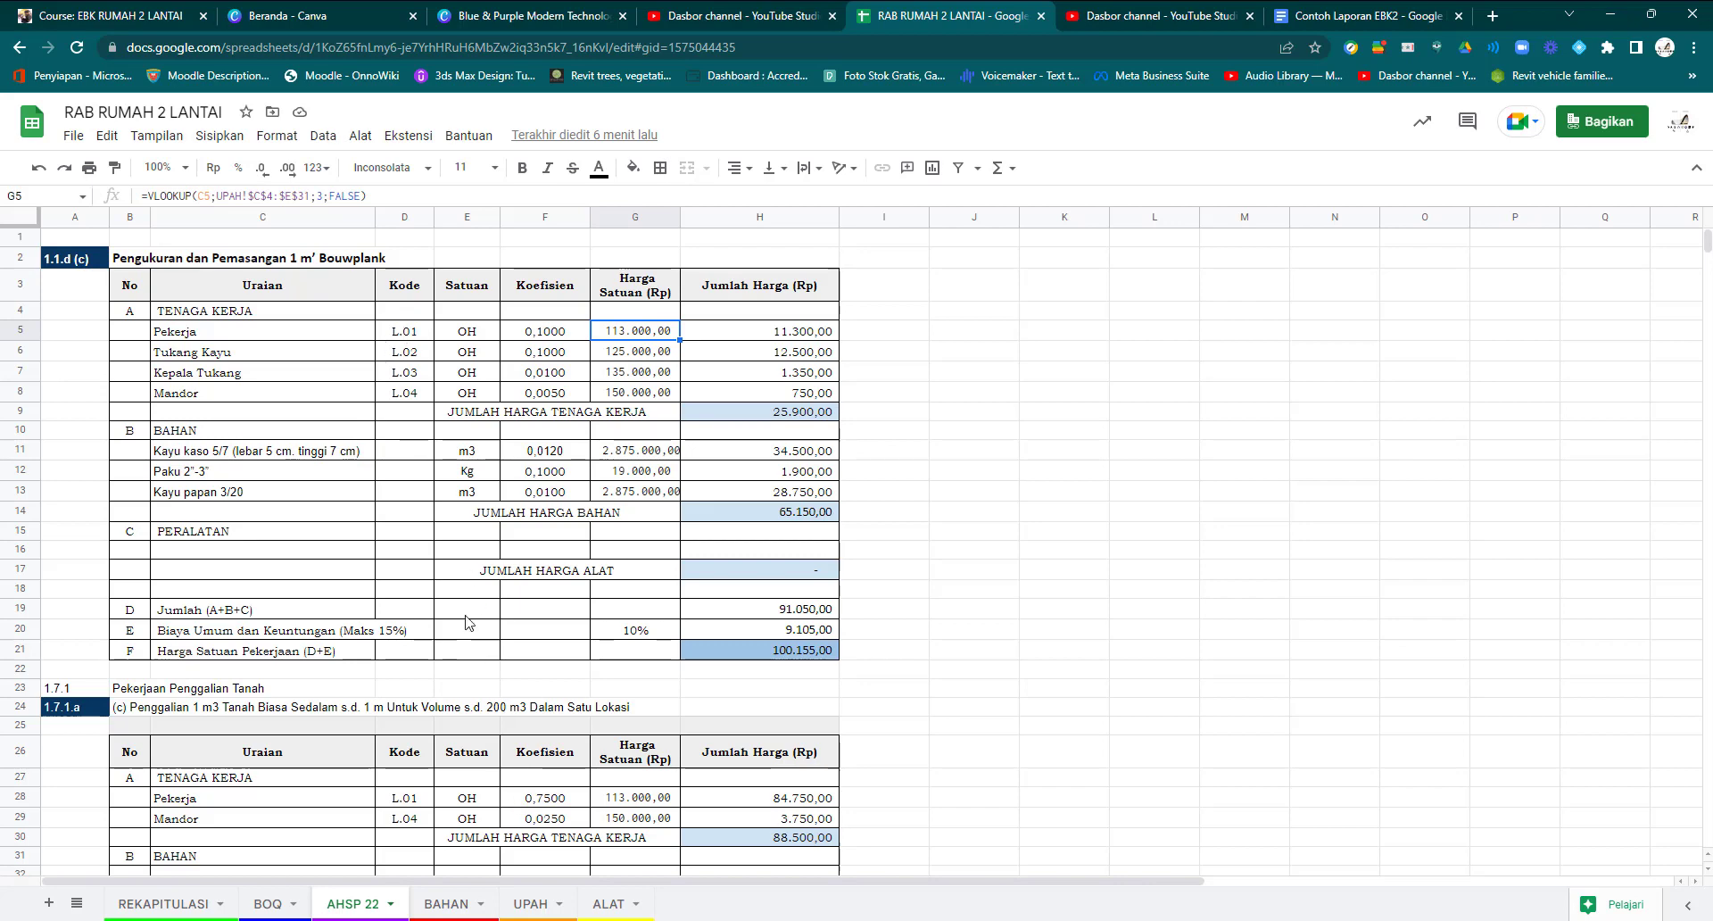
Review the wage list on the UPAH sheet and the Pekerja row's coefficient and unit price lookup on AHSP 22.
left_click(530, 903)
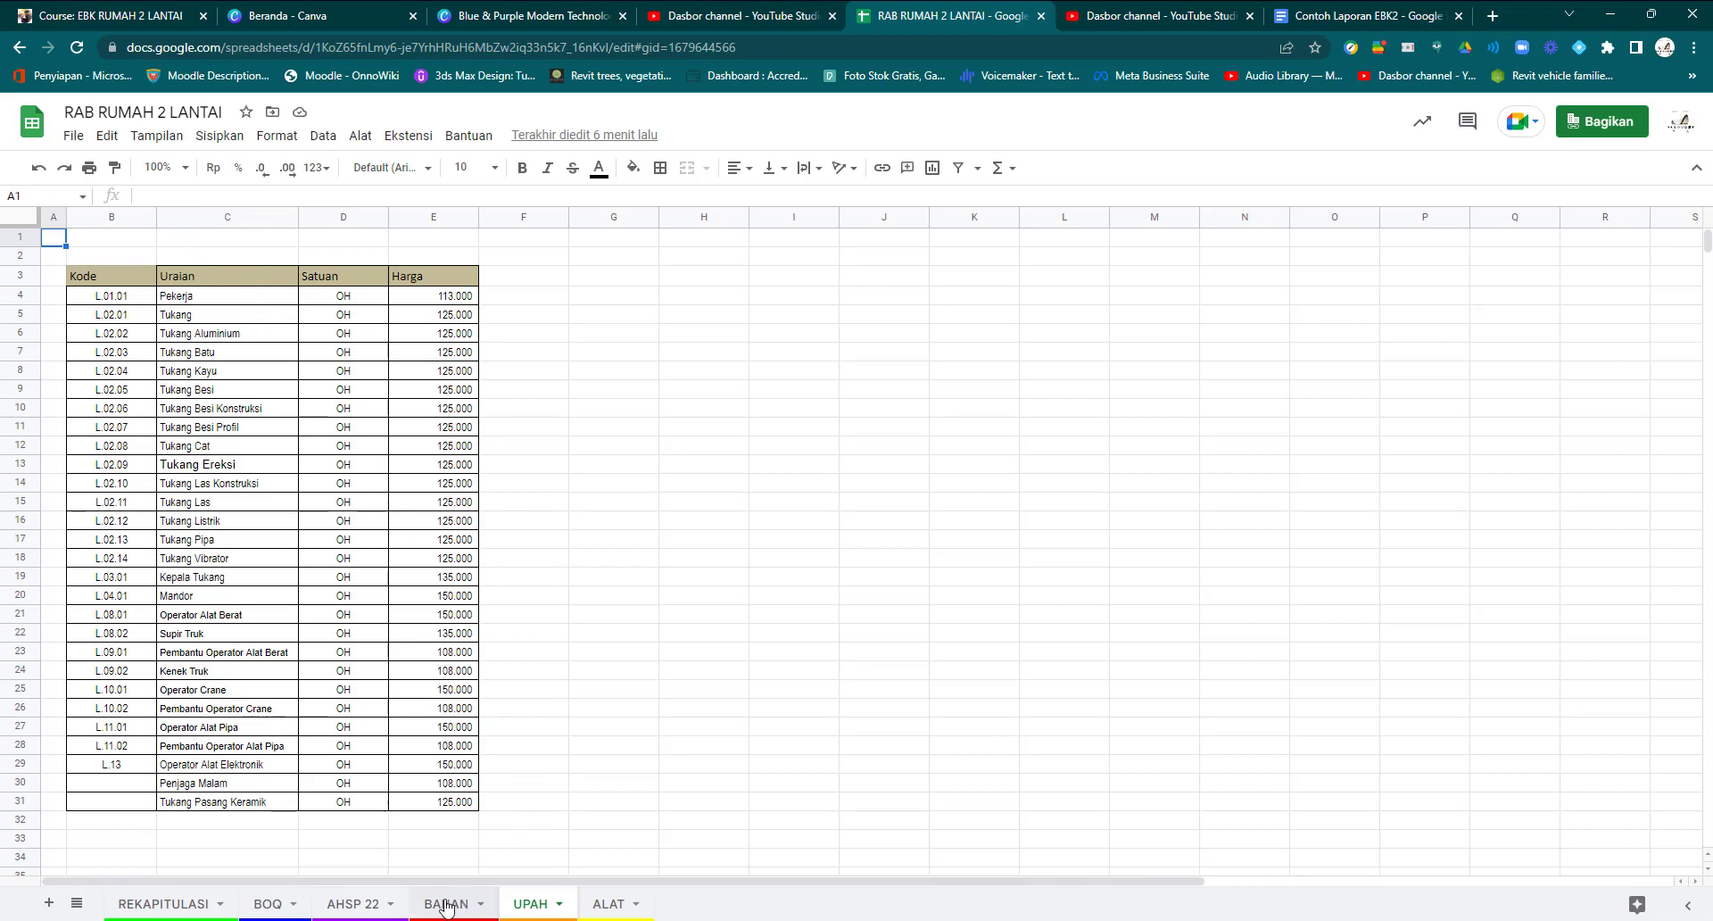
left_click(353, 903)
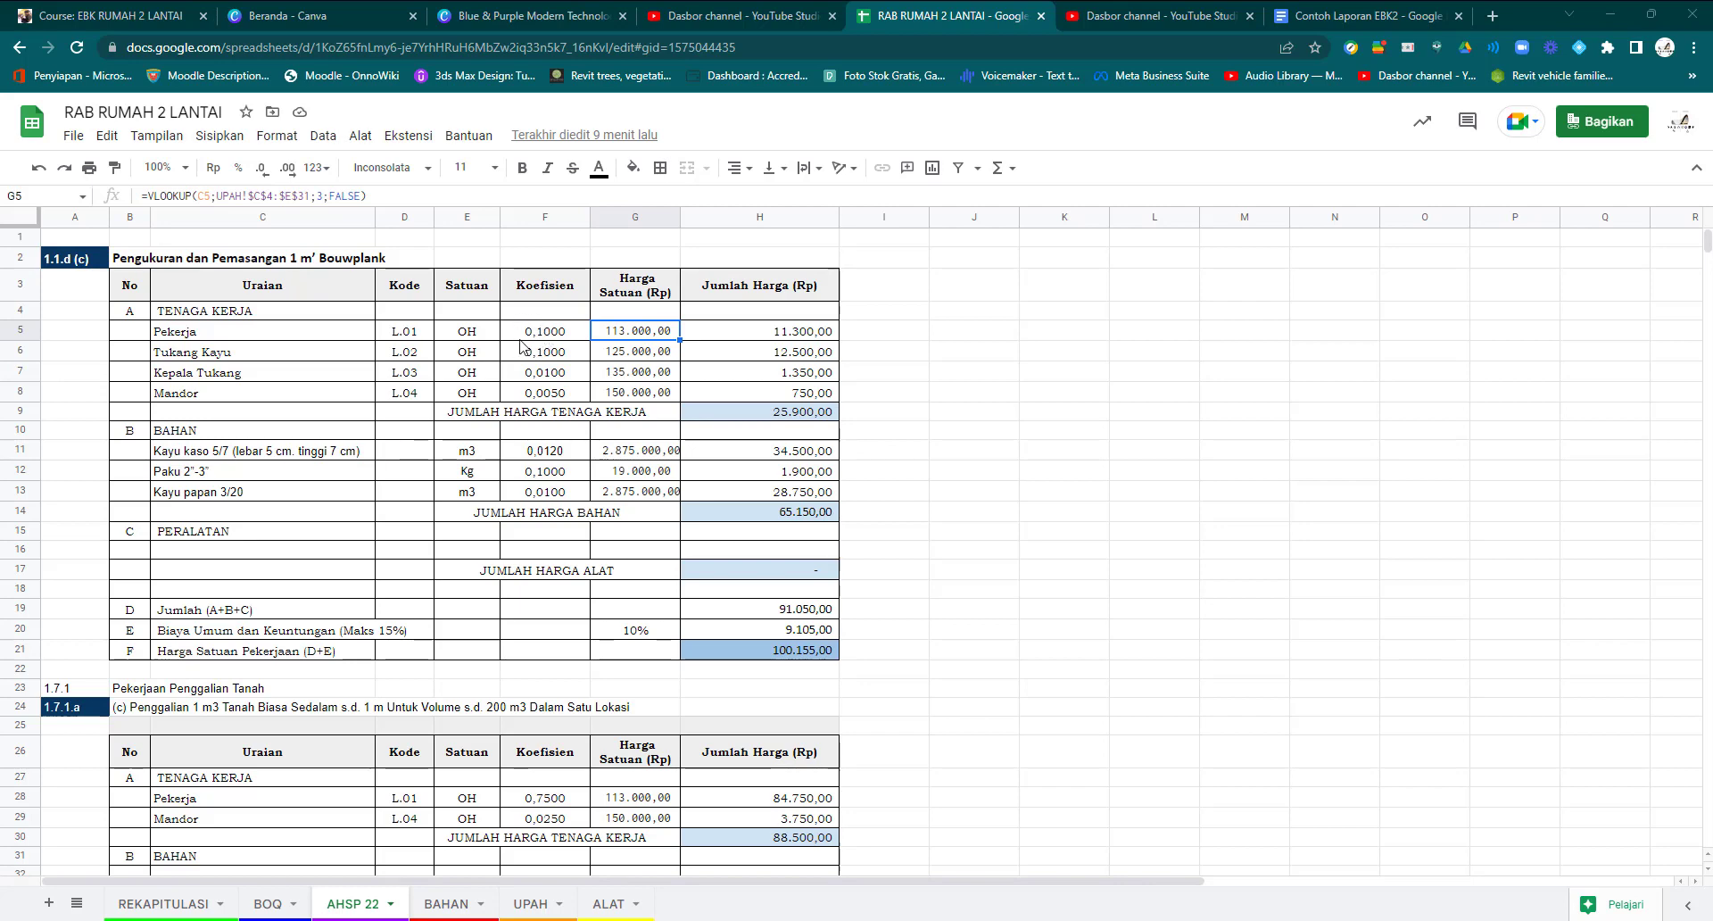
left_click(962, 336)
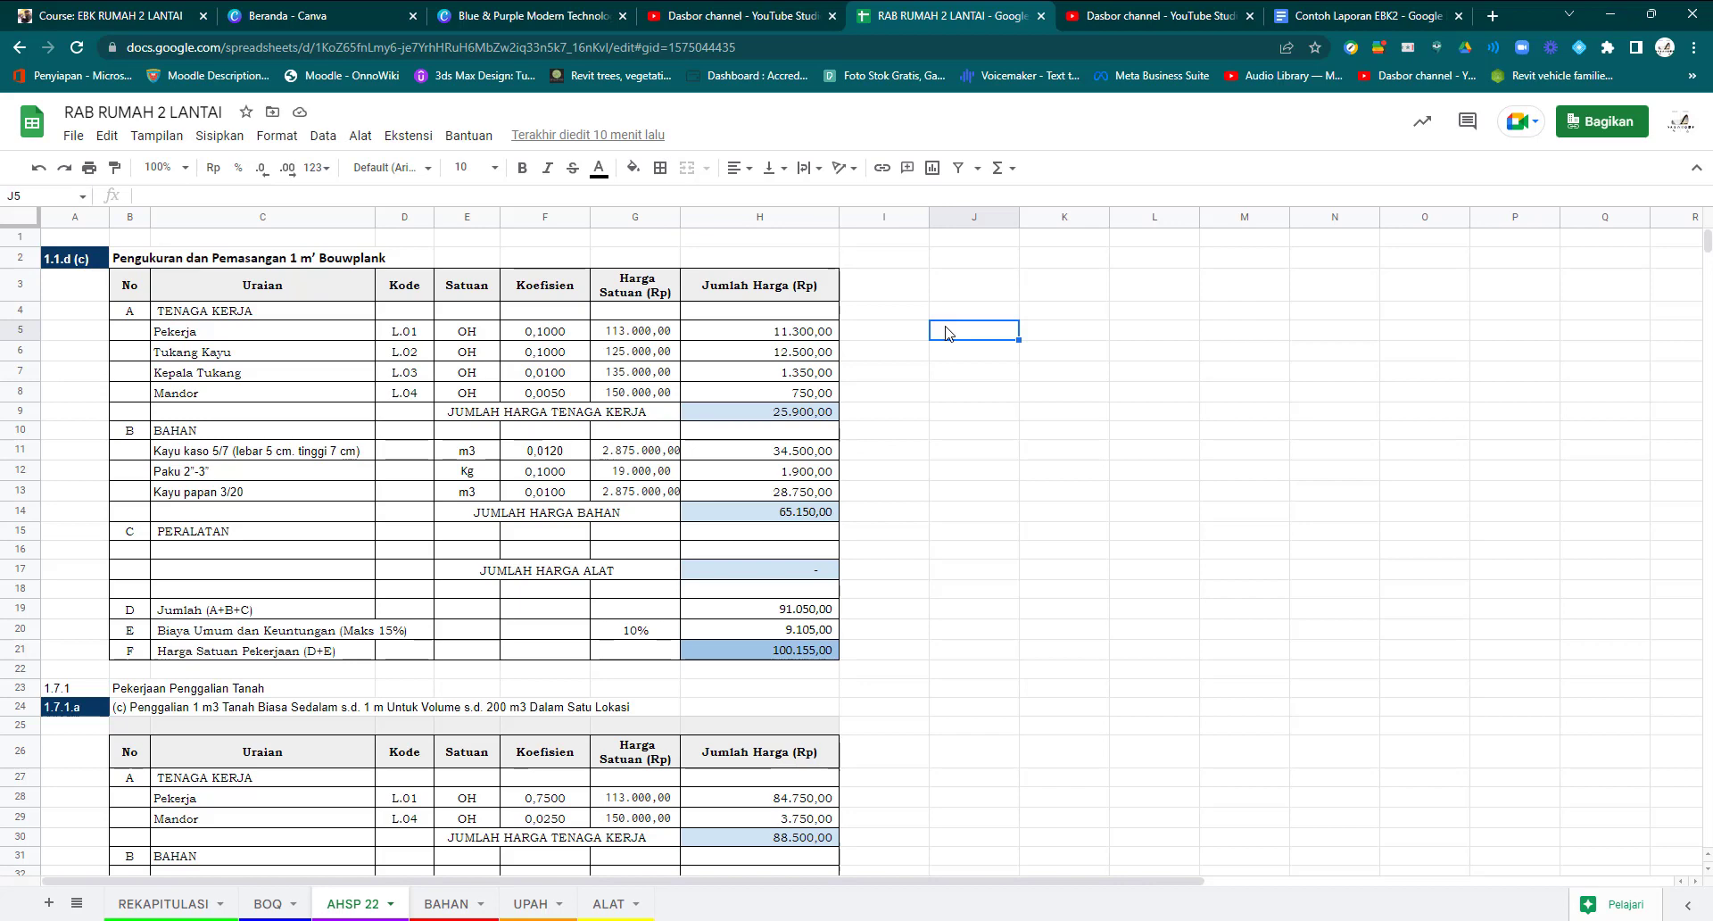
left_click(560, 333)
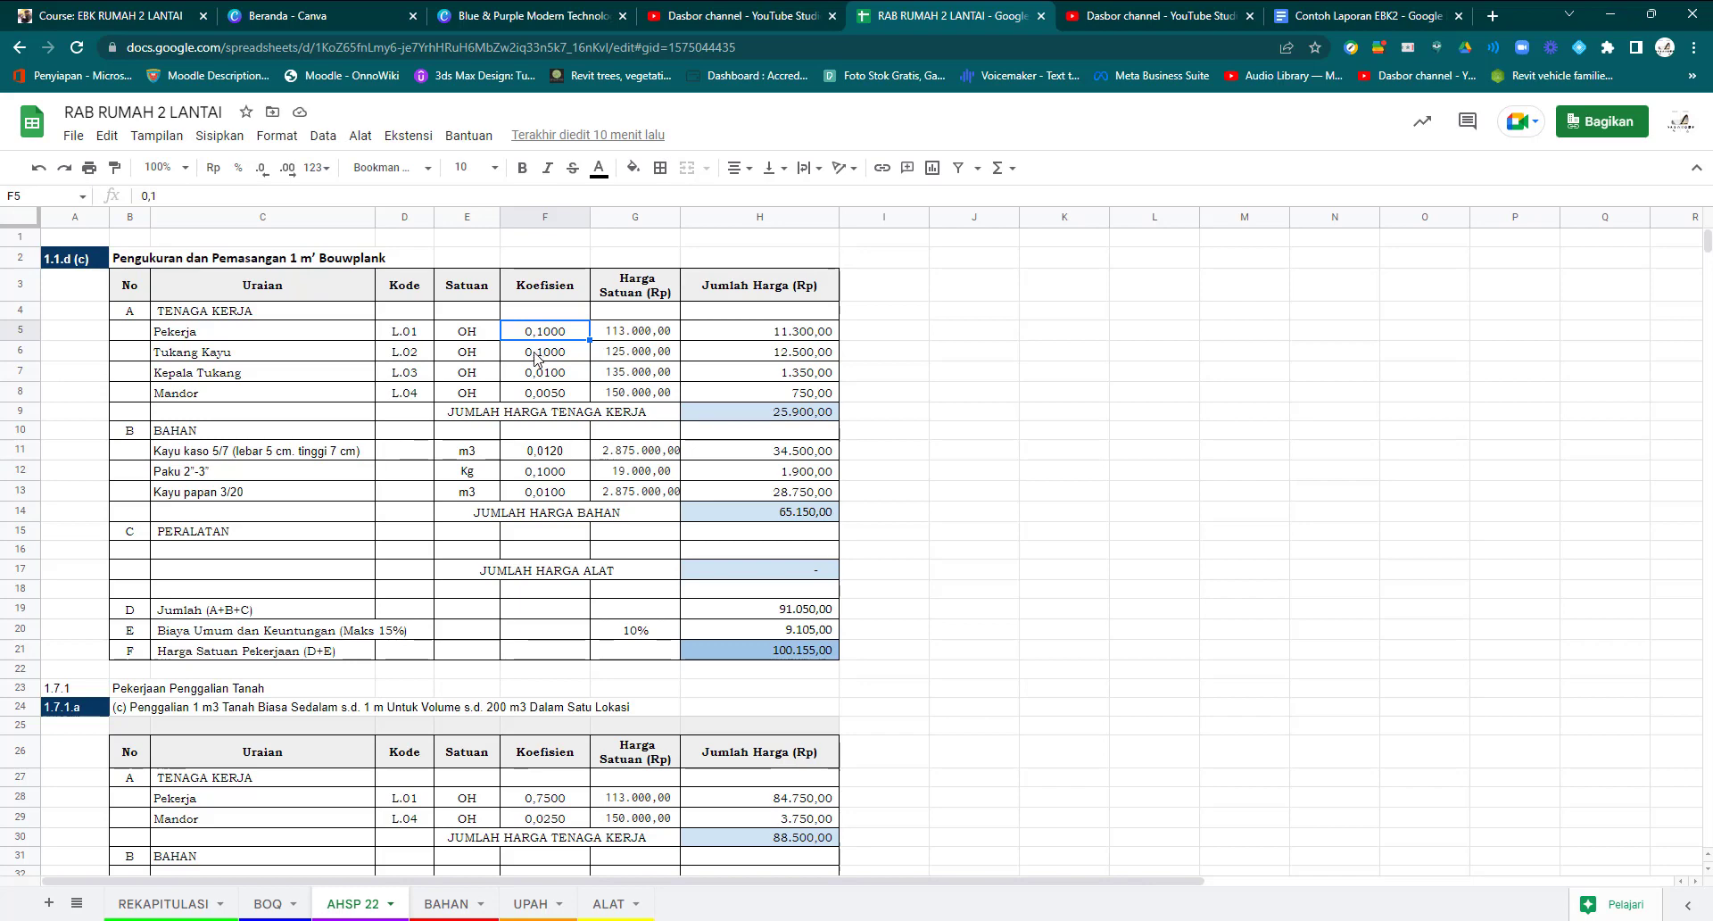
left_click(630, 335)
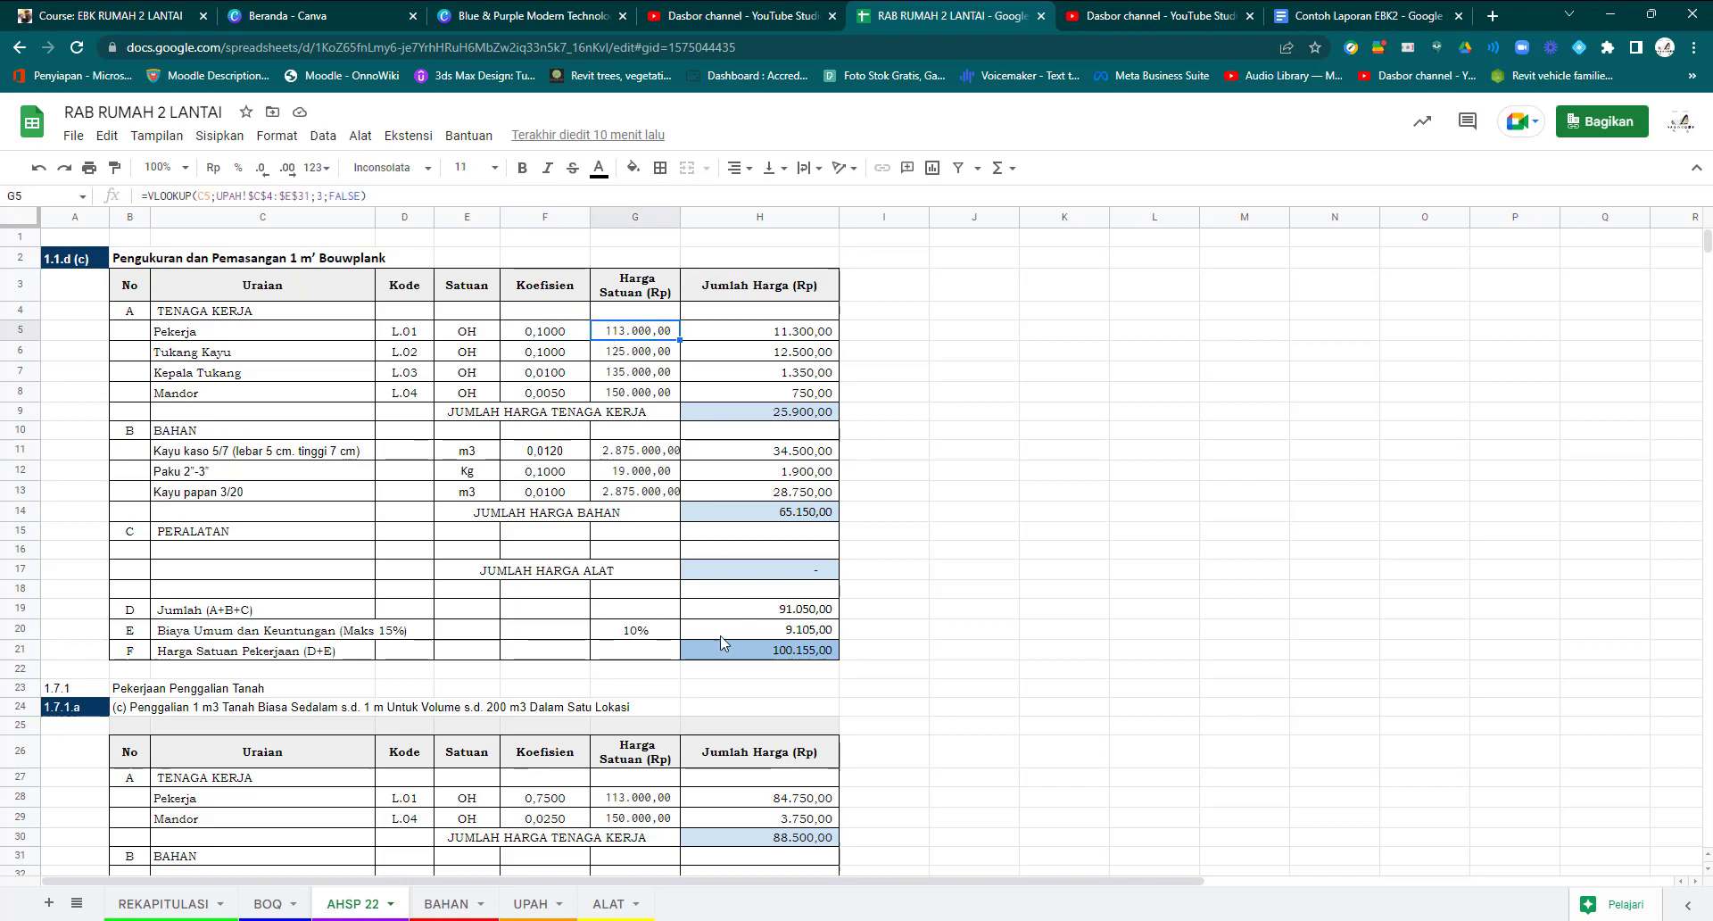
left_click(536, 905)
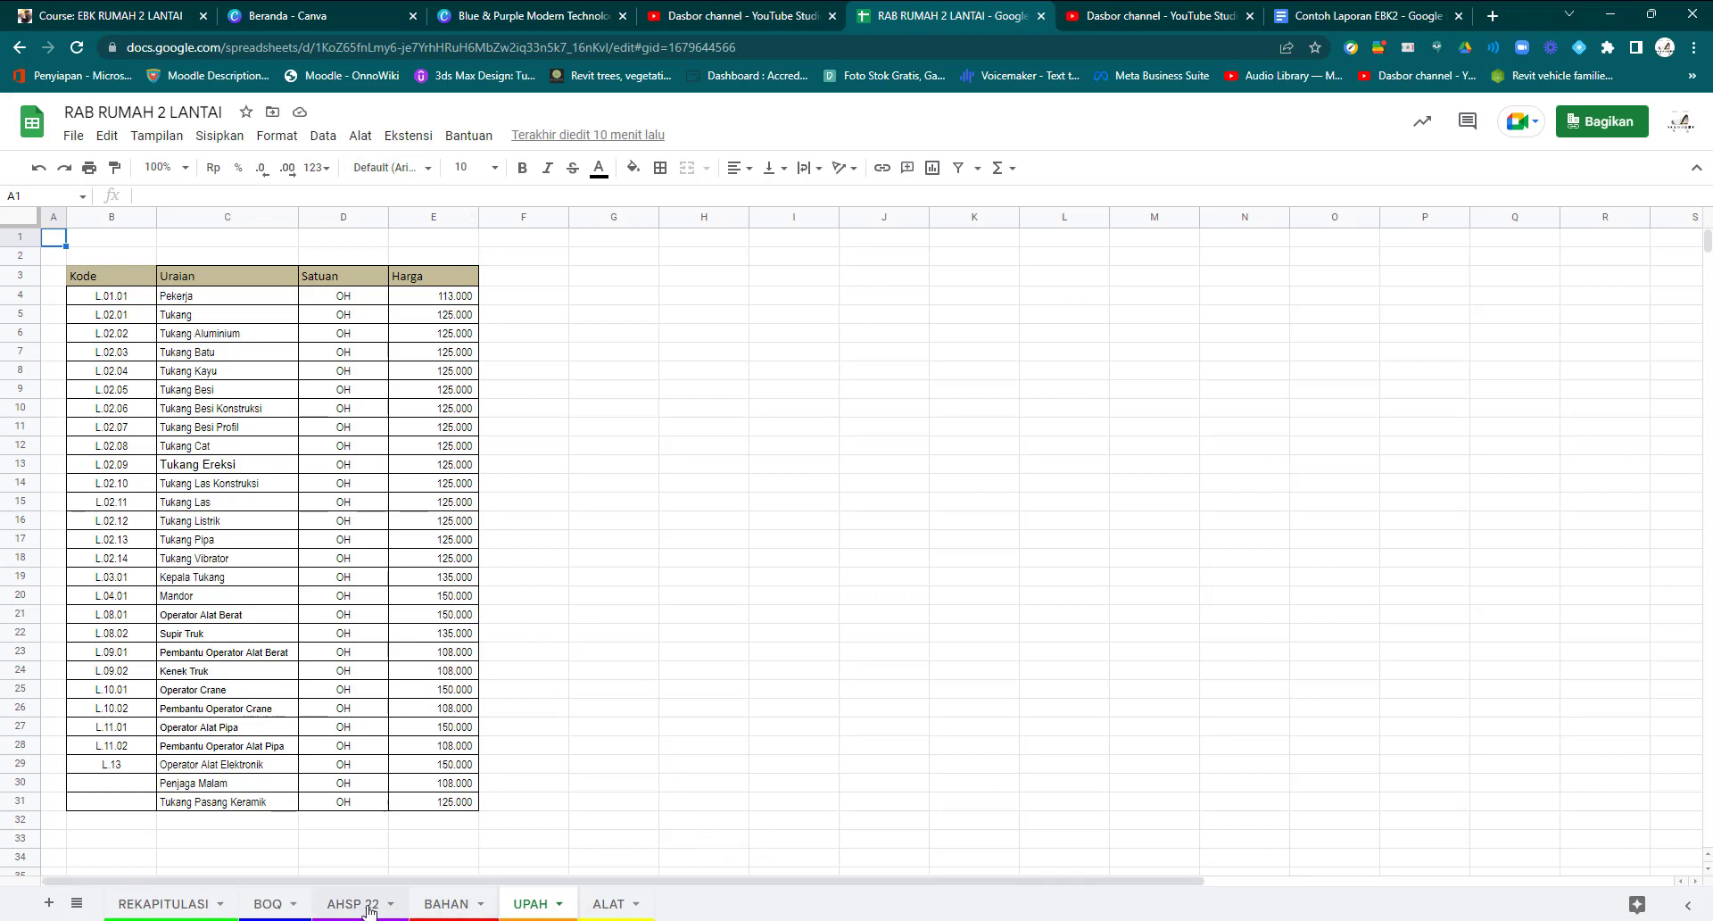
left_click(366, 905)
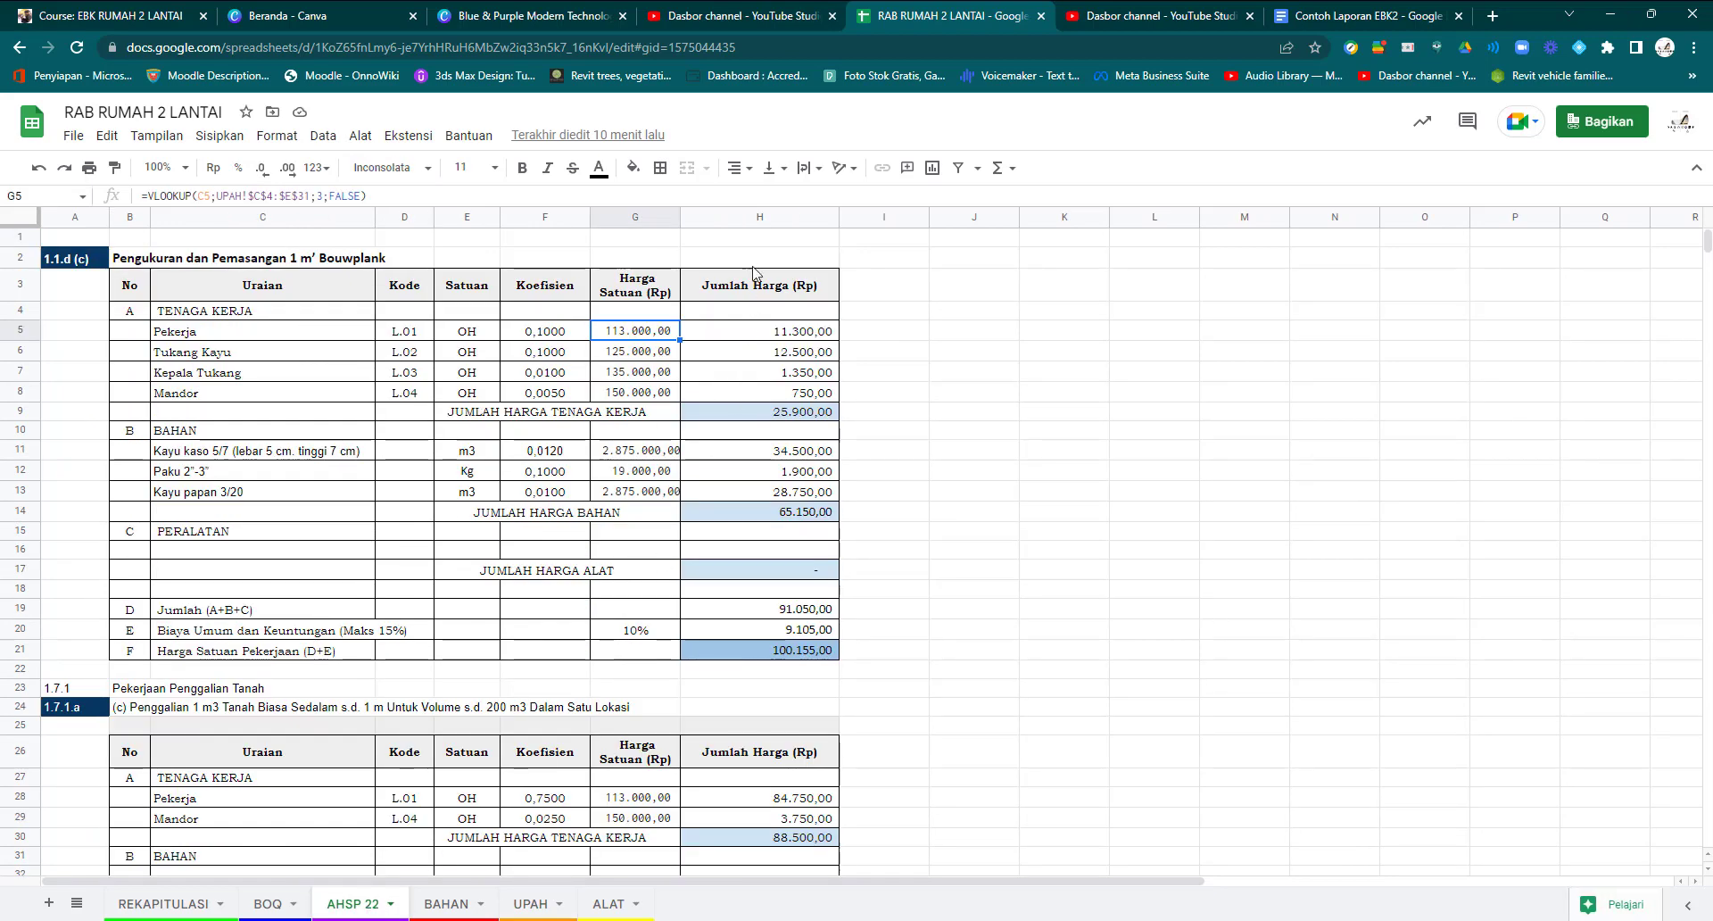
Enter the formula =F5*G5 in H5 to multiply the Pekerja coefficient by its unit price.
left_click(755, 337)
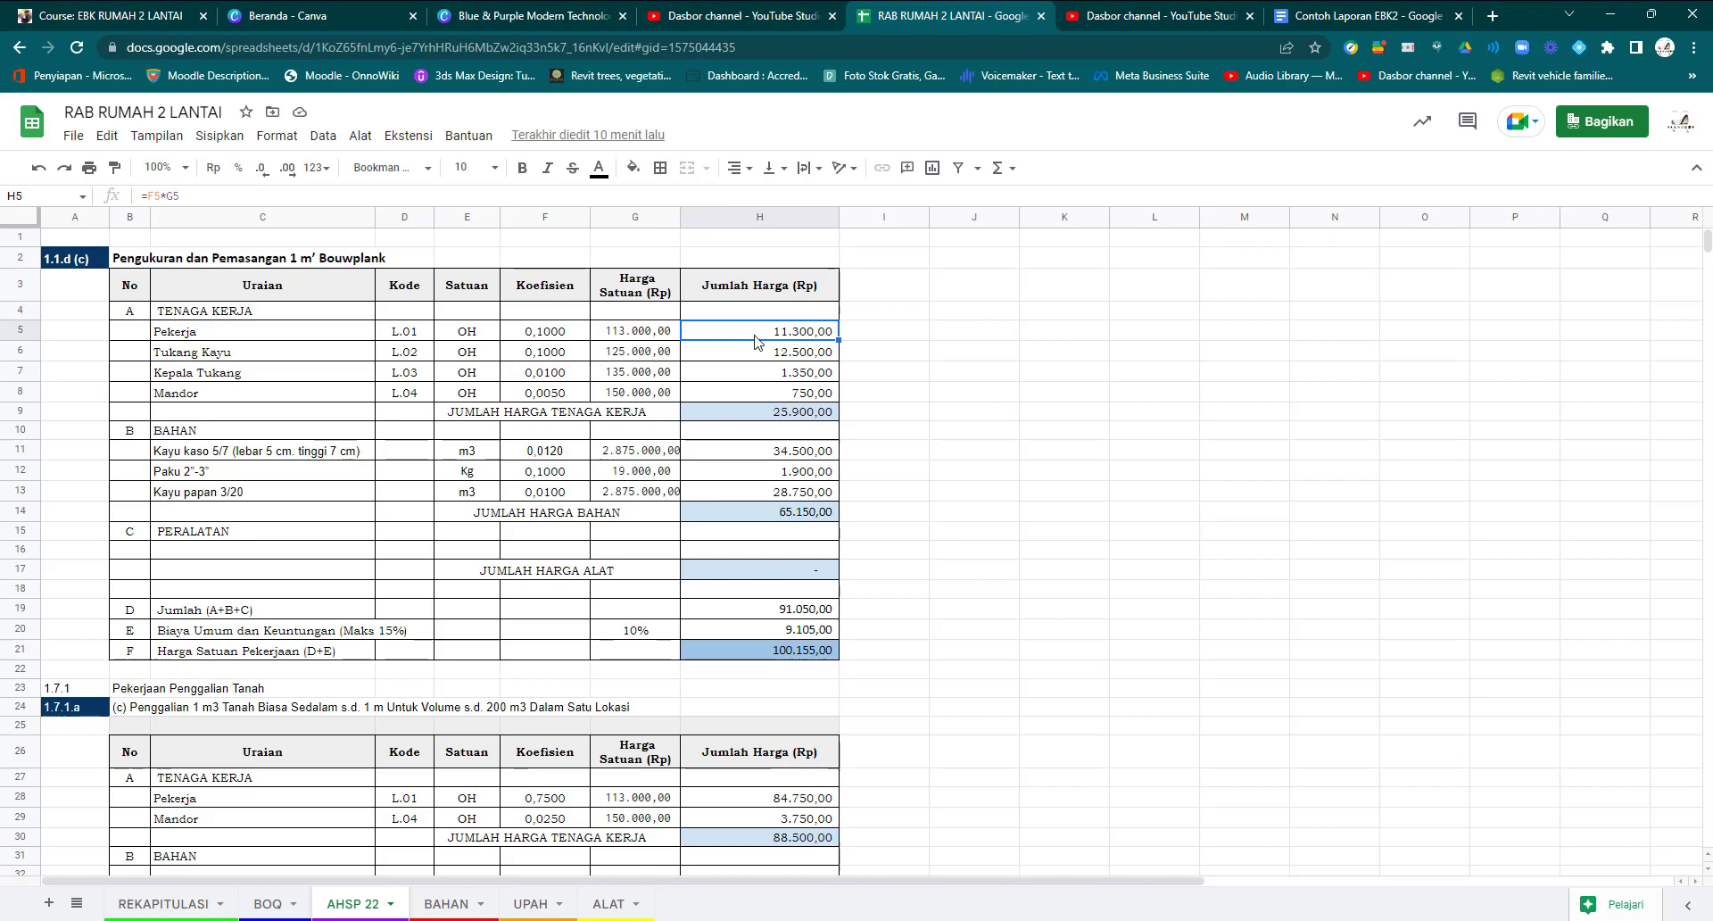
type("=")
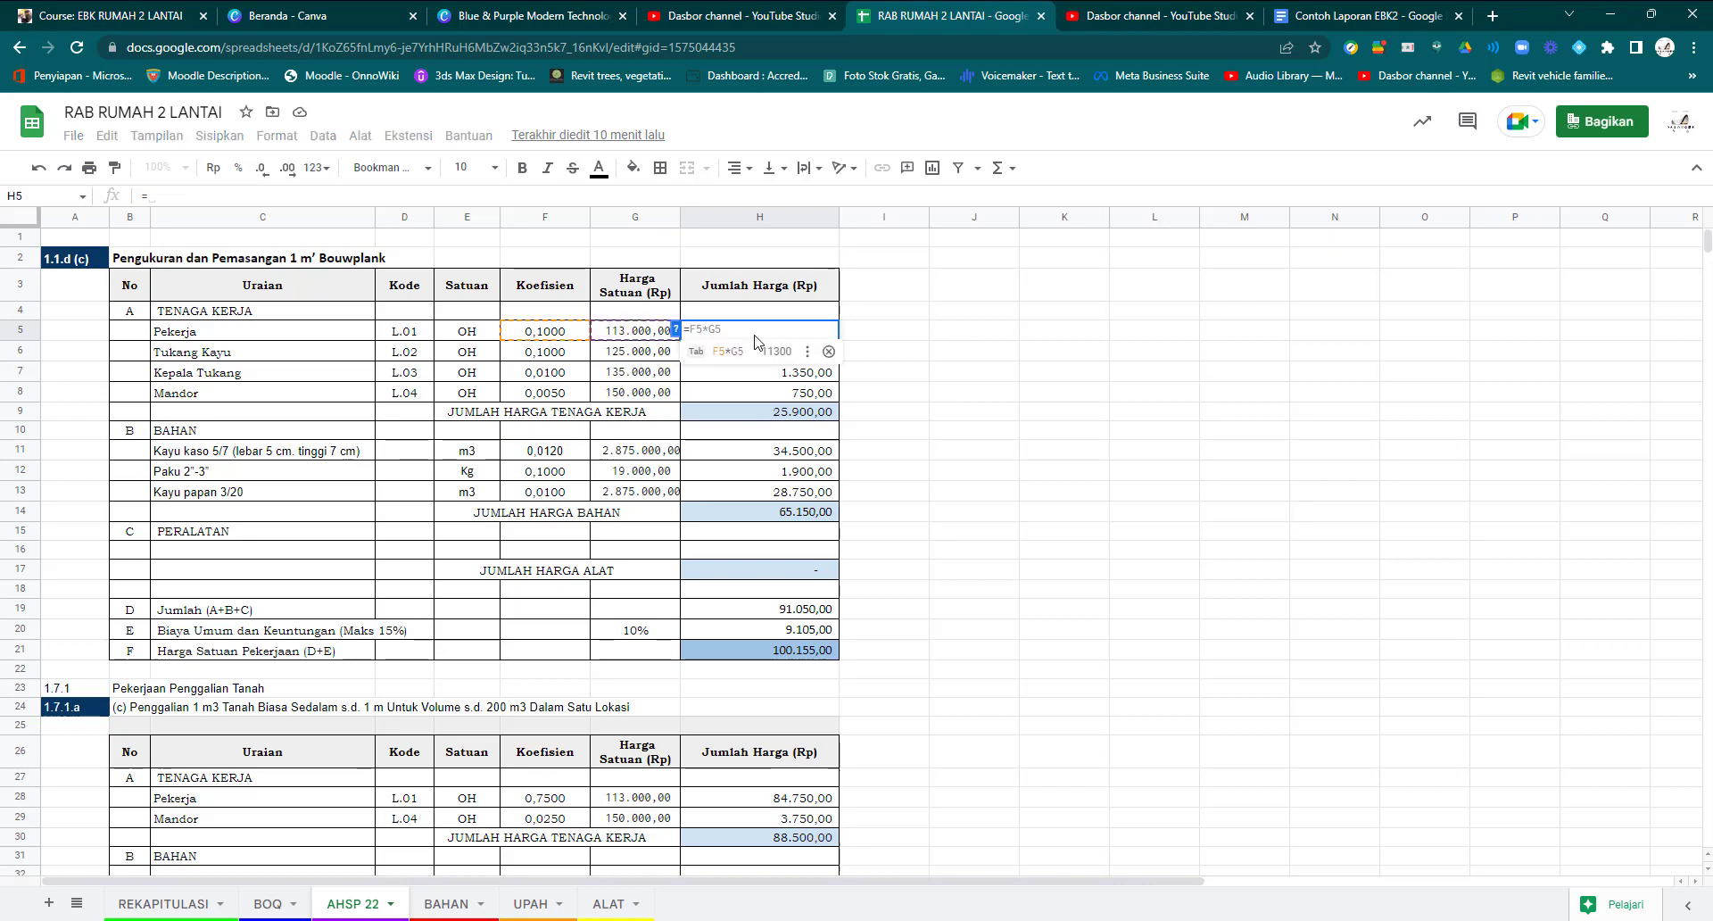
left_click(555, 338)
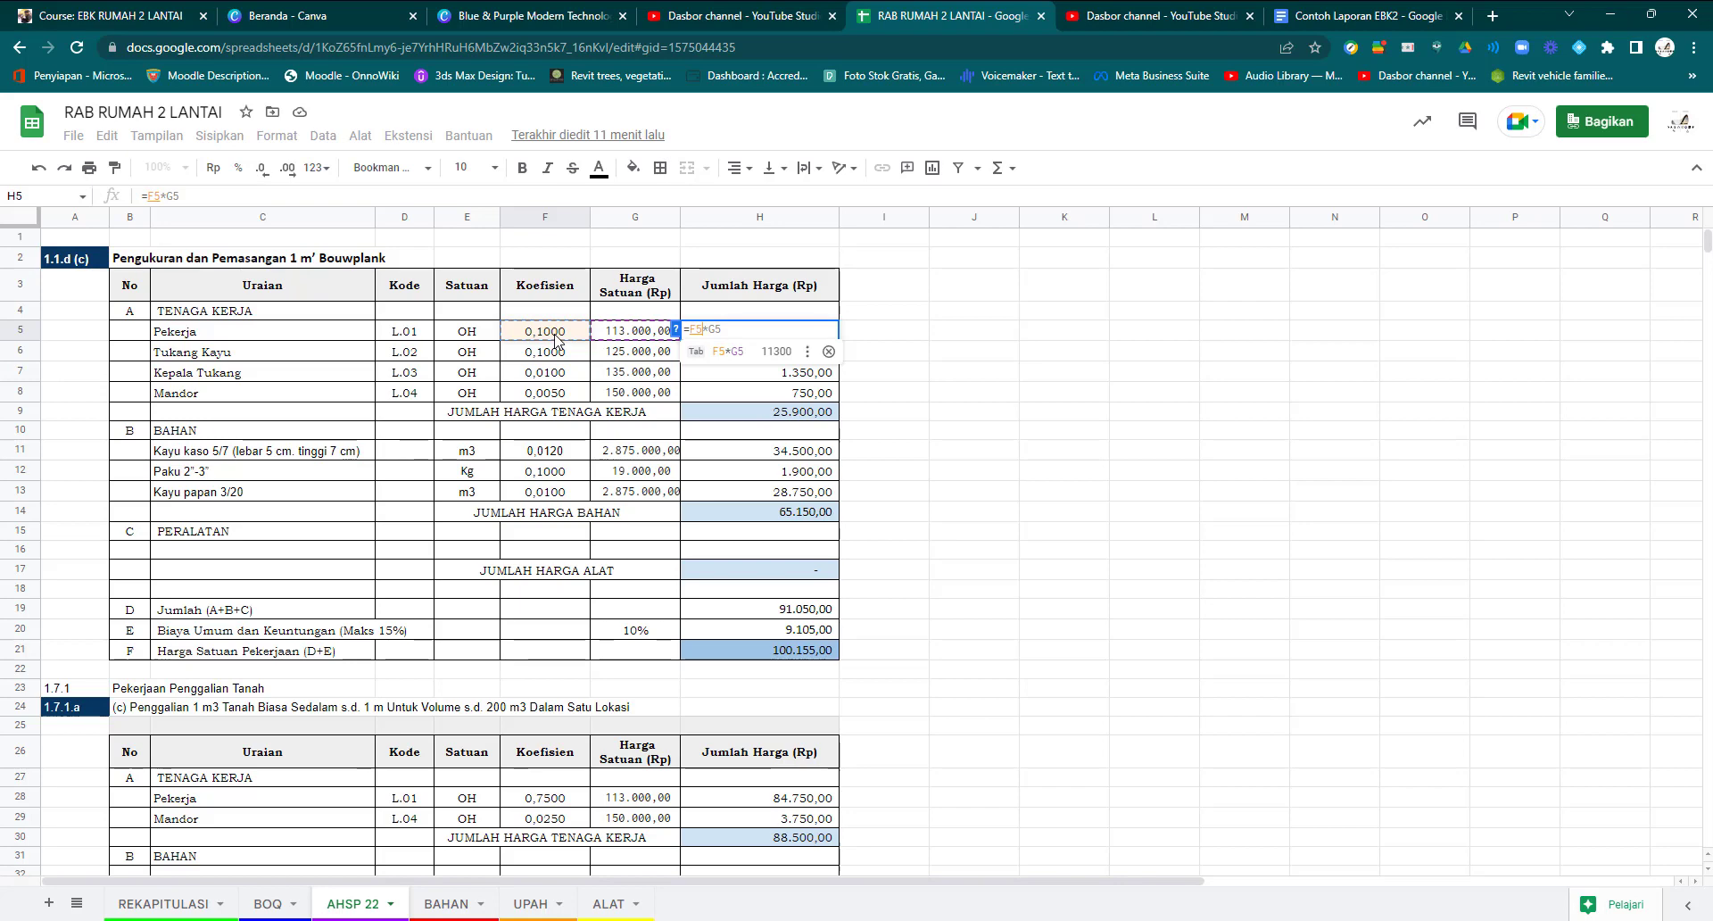
type("*")
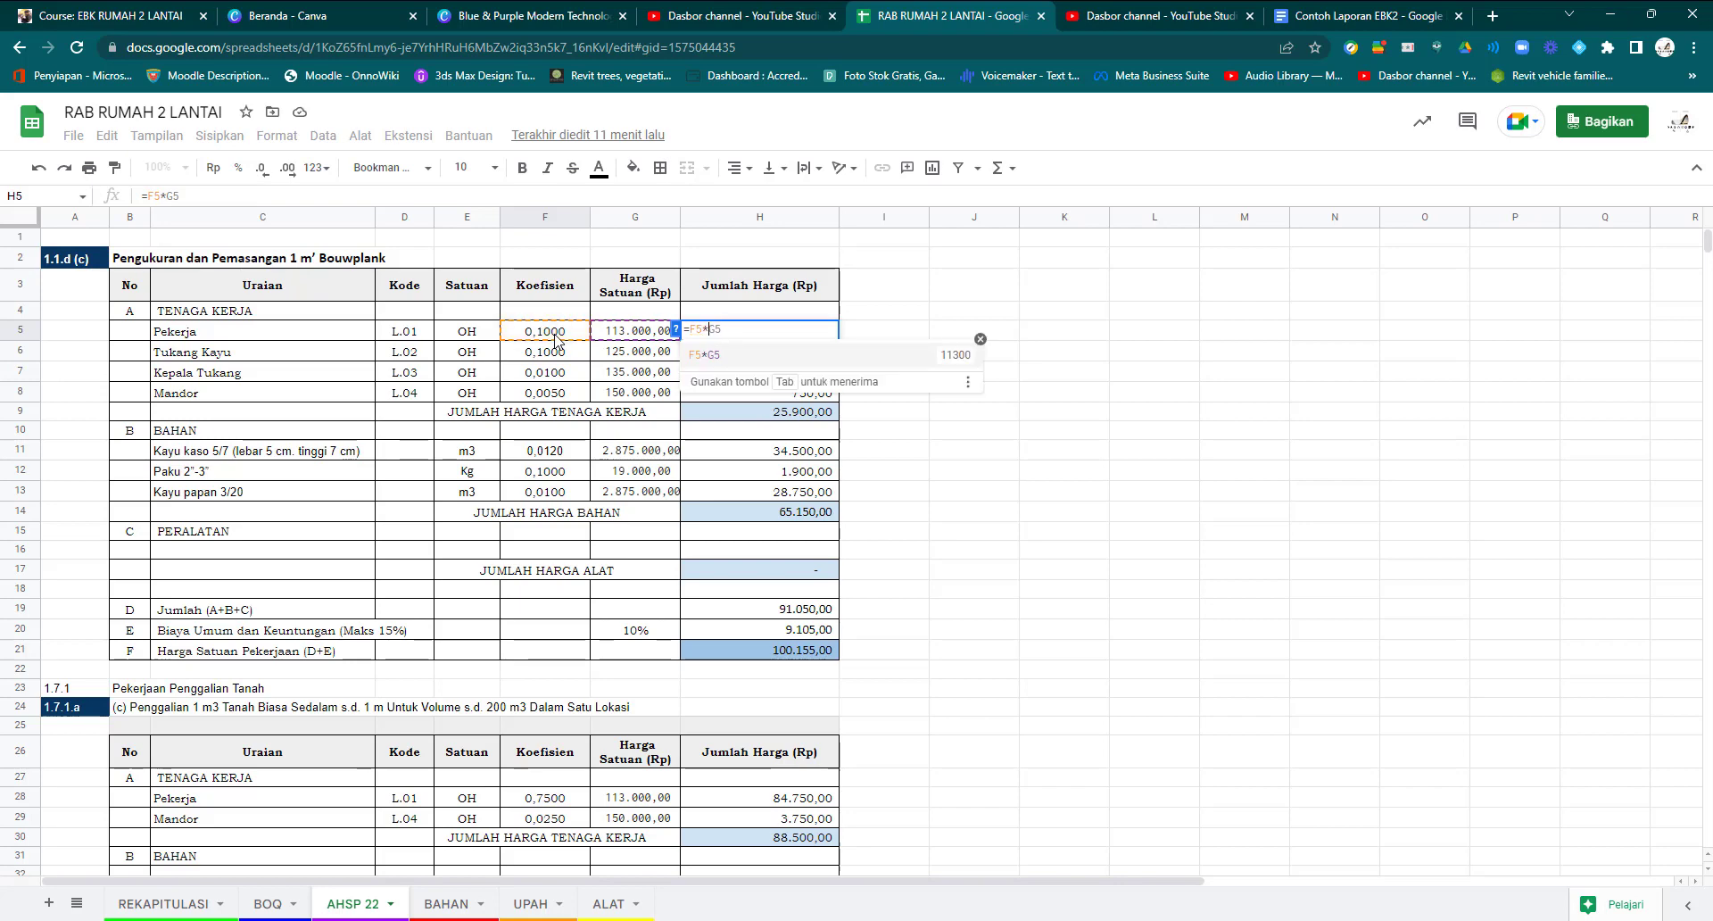
left_click(622, 337)
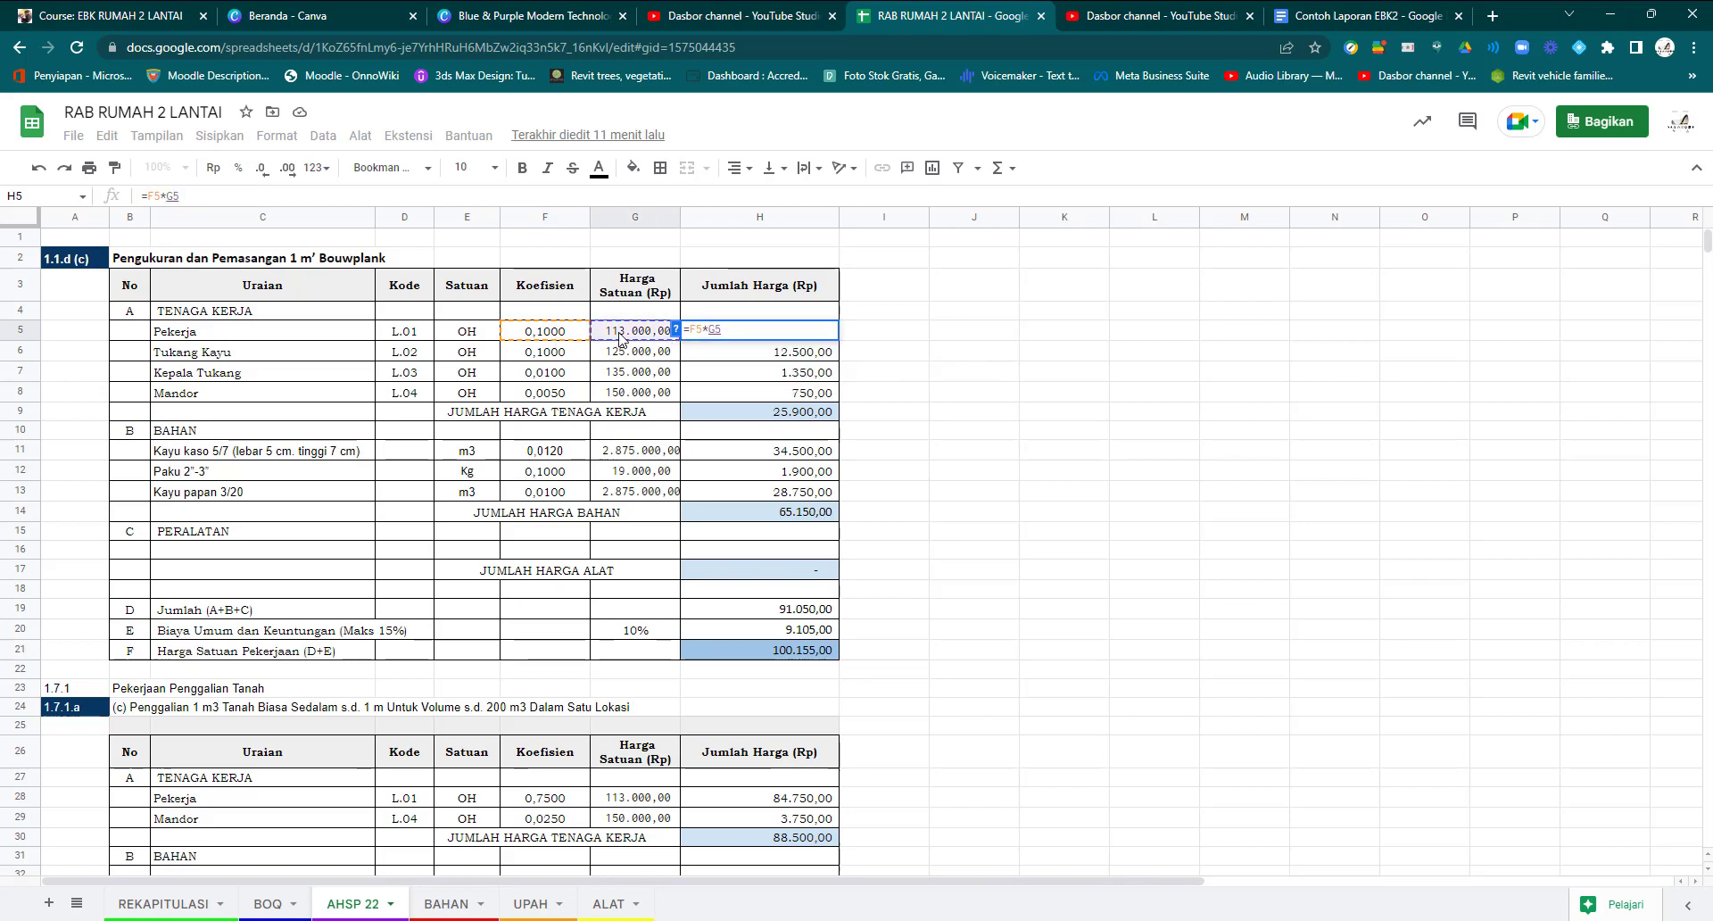
key("Return")
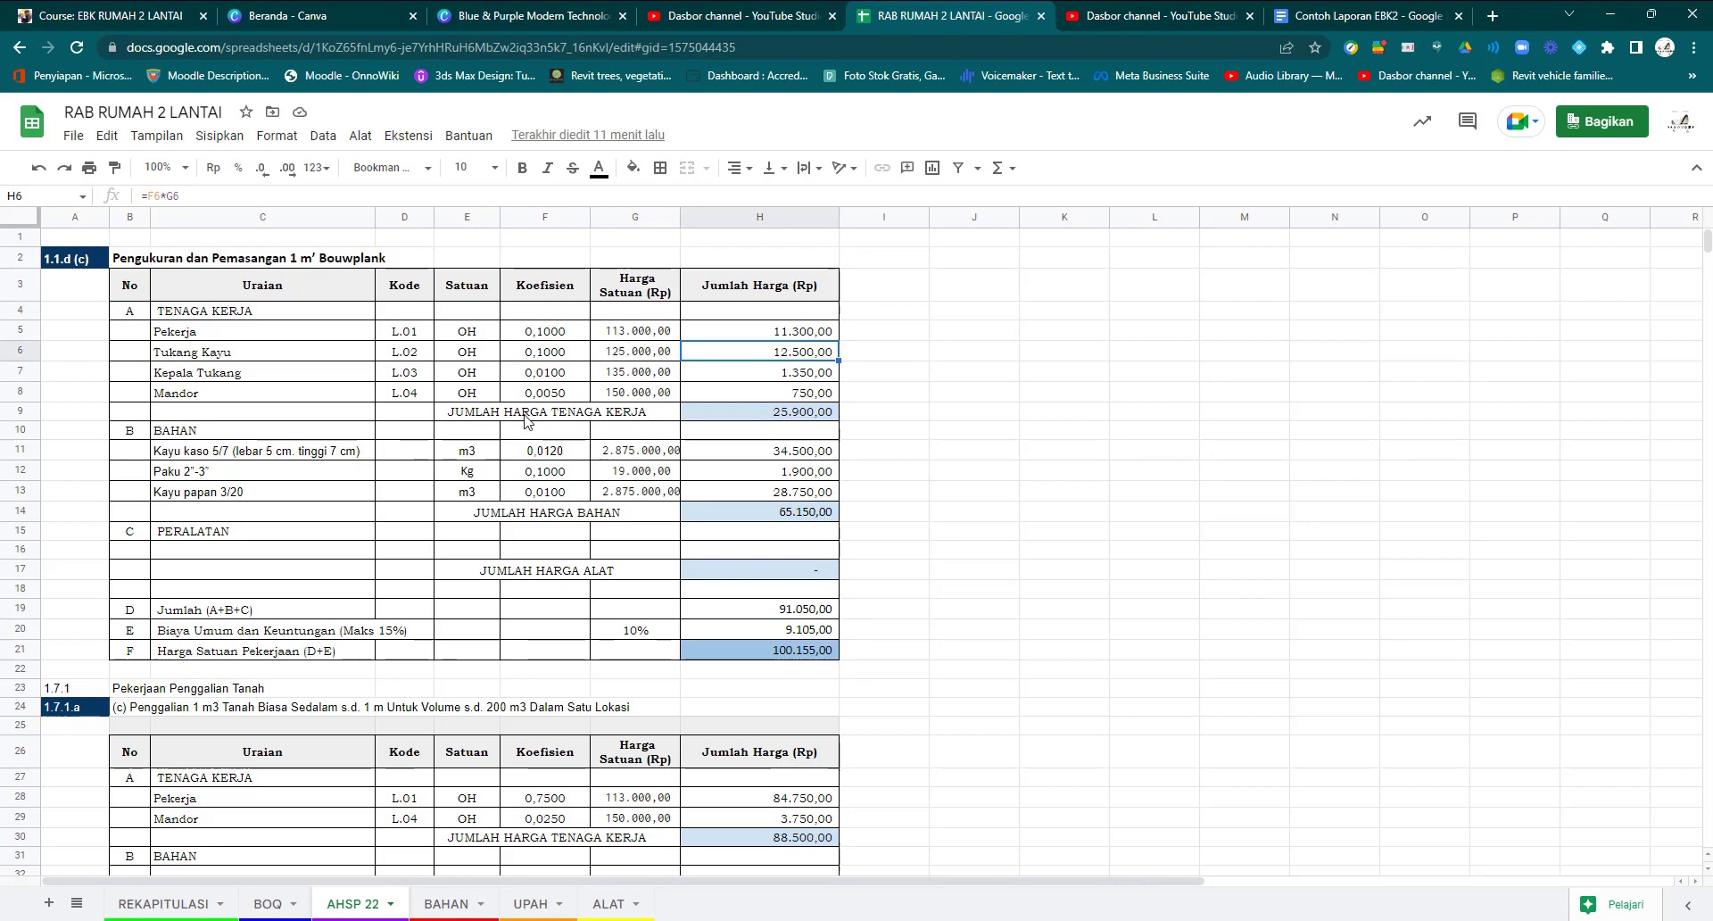
Try to total the labour costs in H9 with the formula =(H5:H8).
left_click(748, 417)
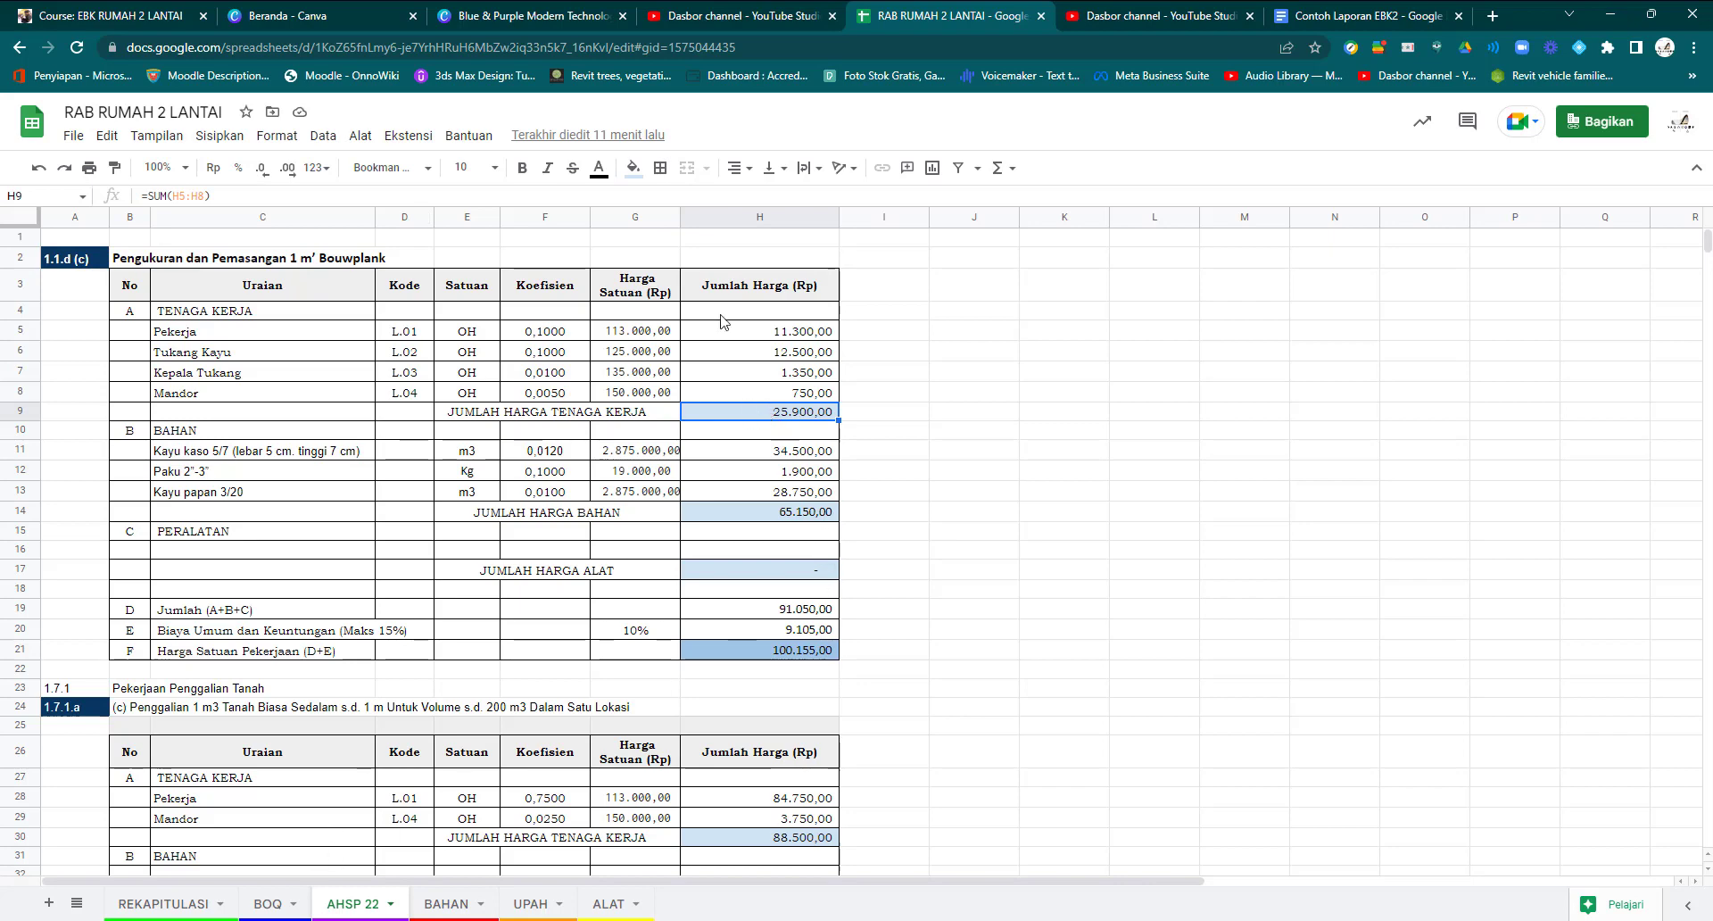
type("=")
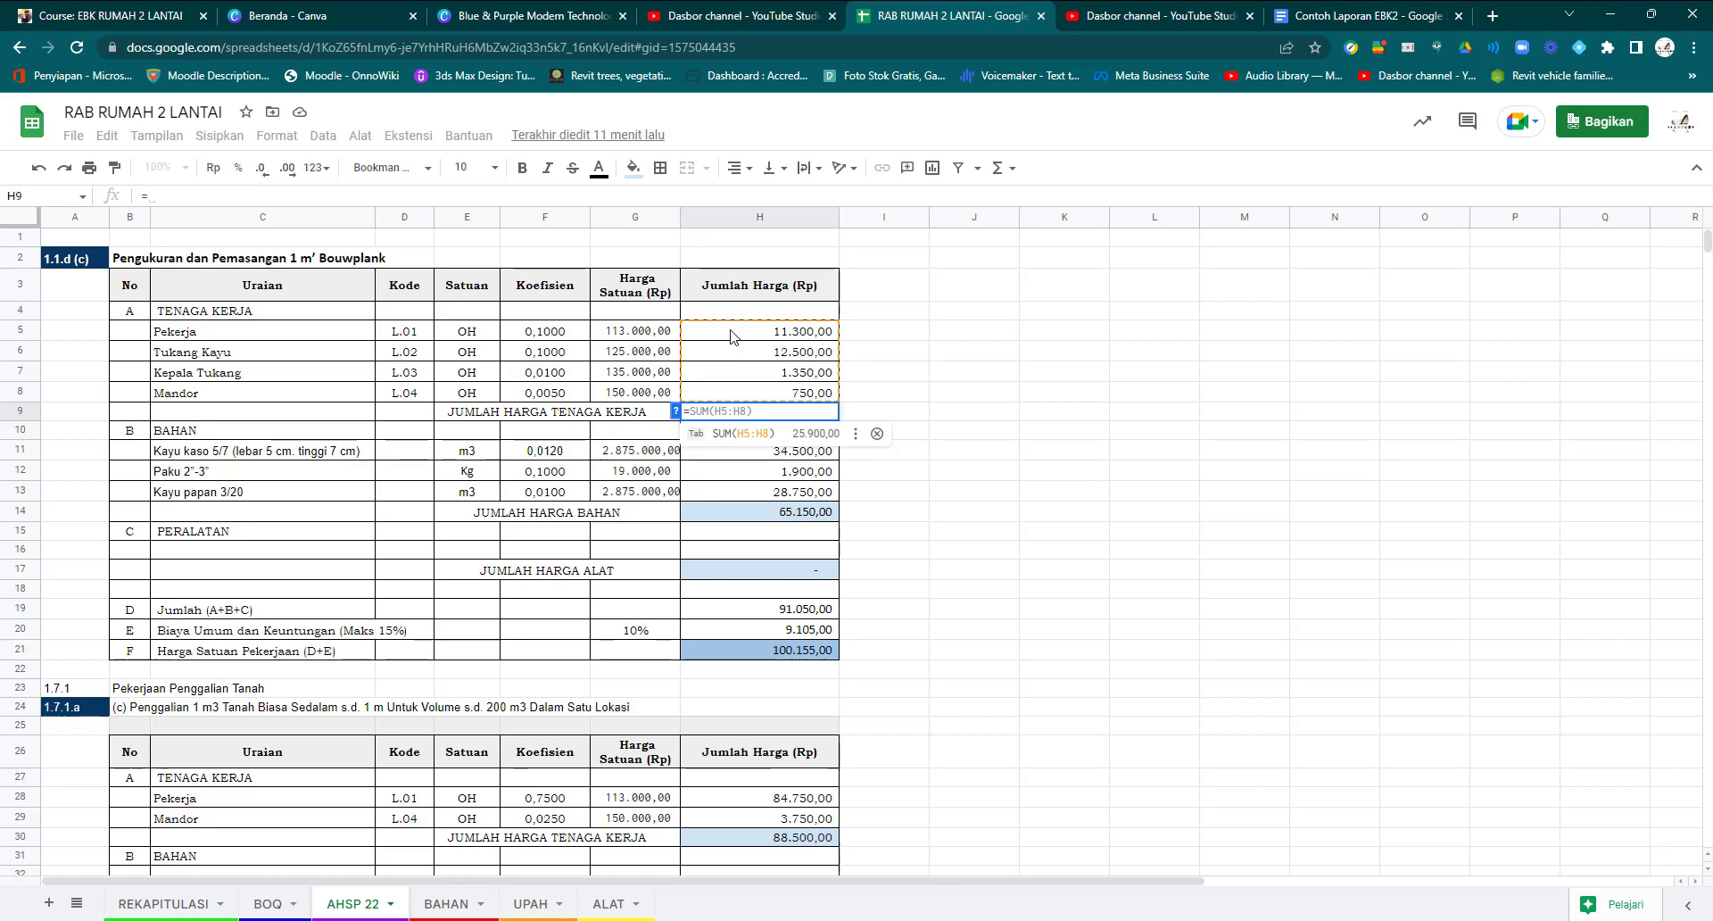
left_click(736, 338)
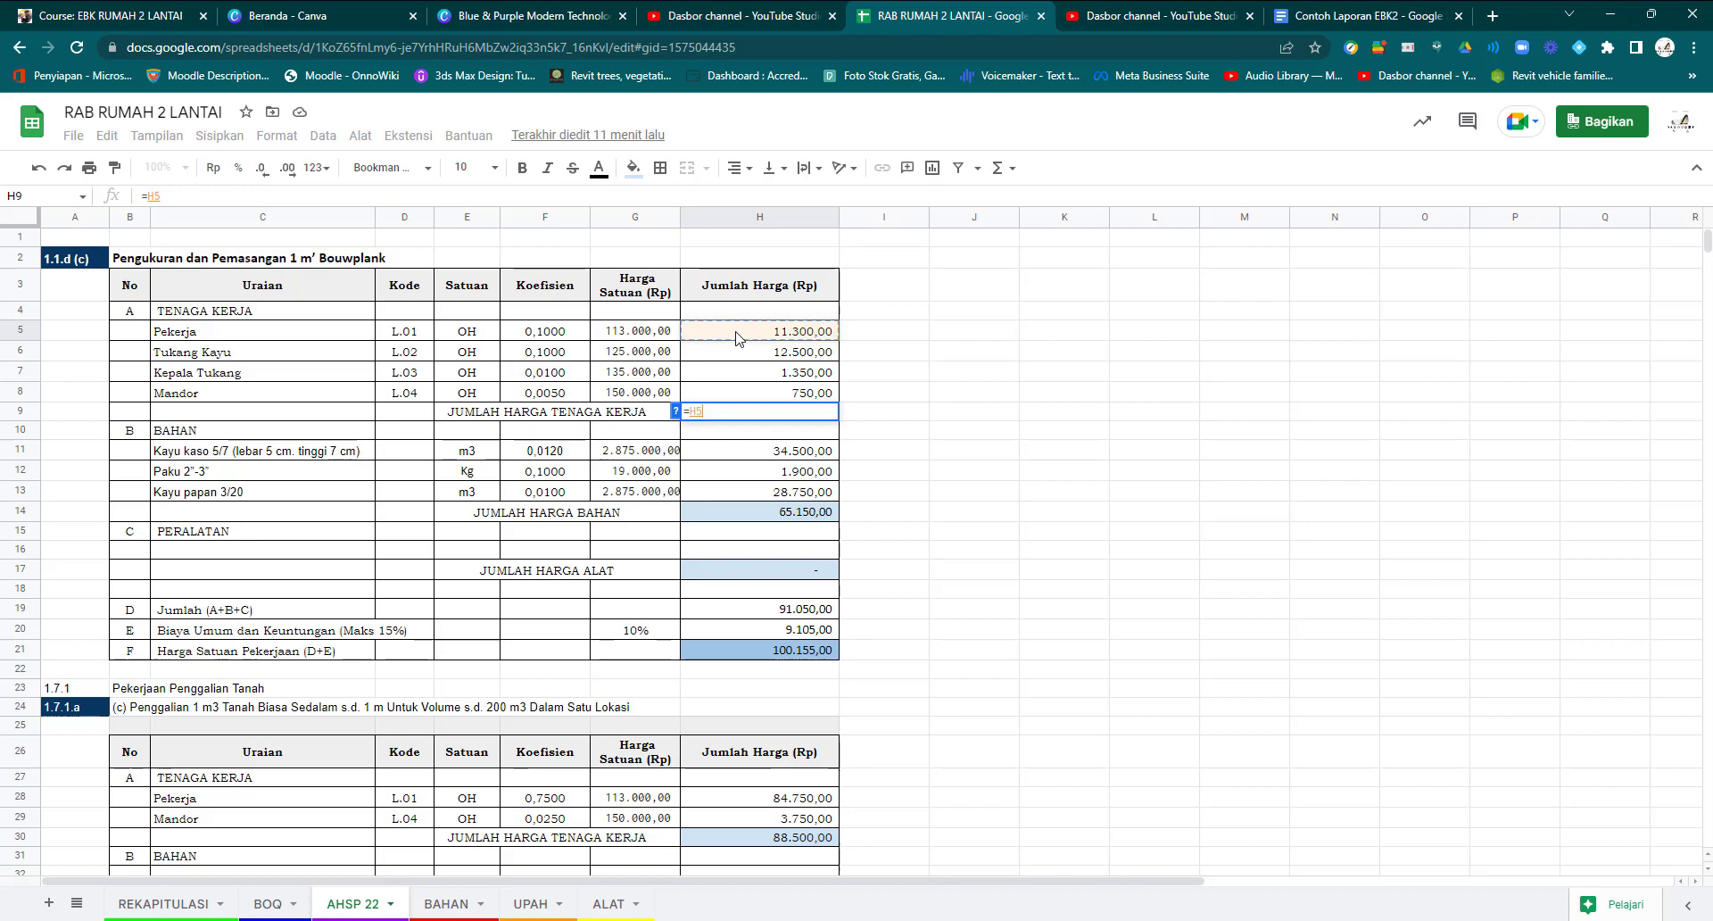
left_click_drag(736, 338, 730, 397)
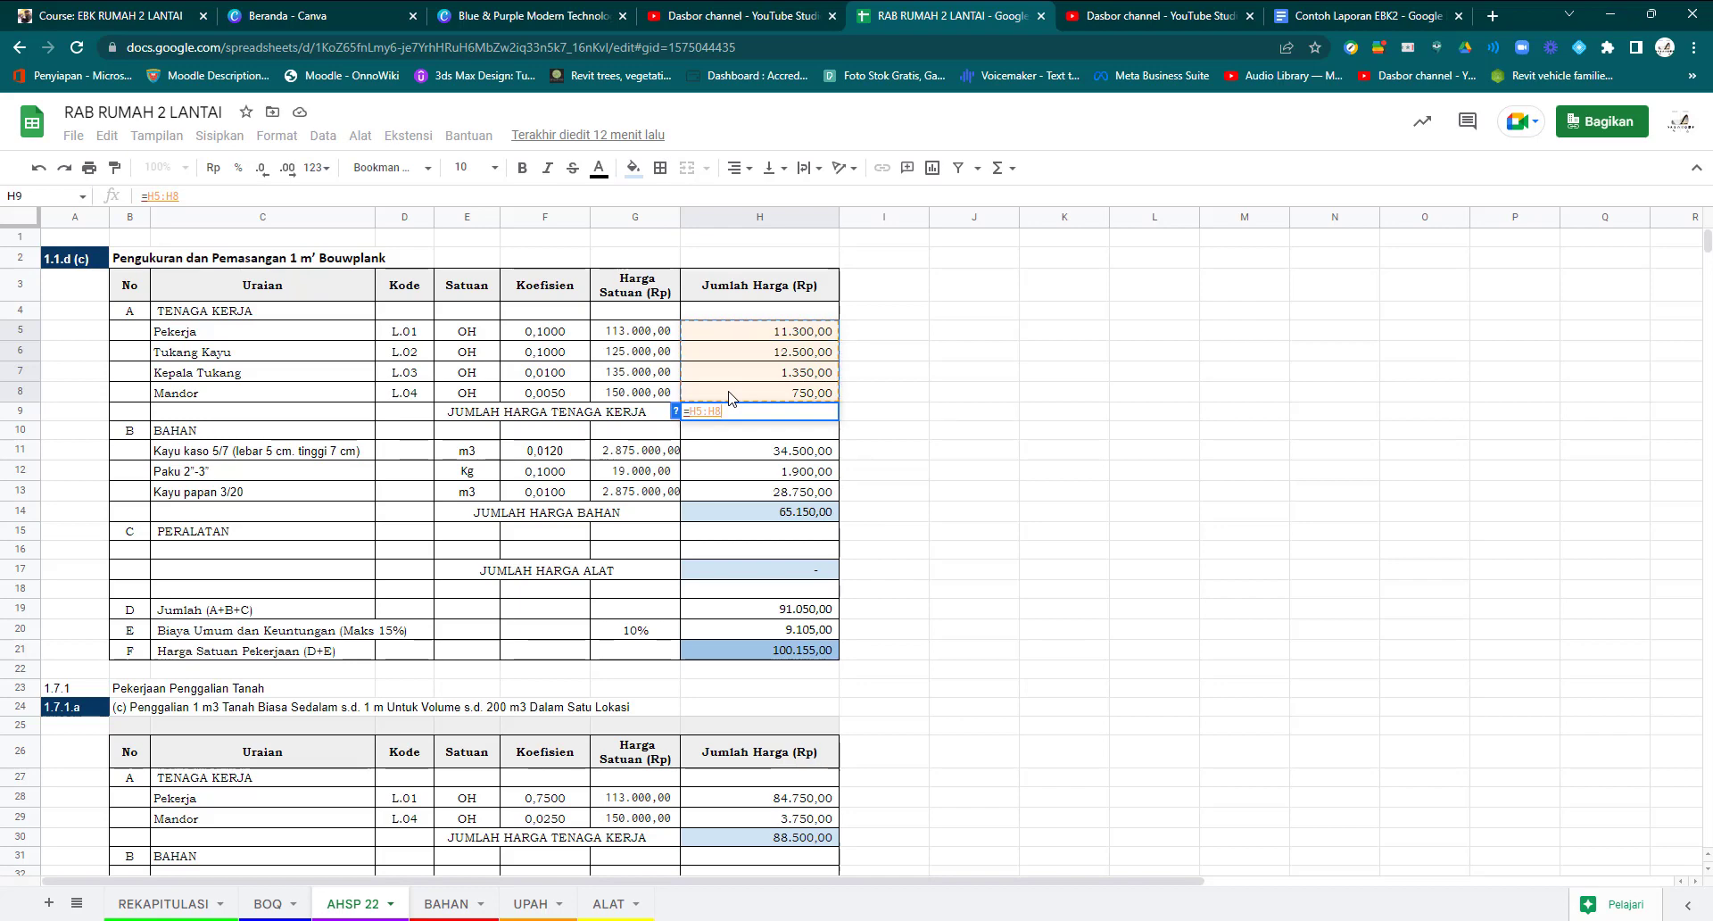
type(")")
key("Return")
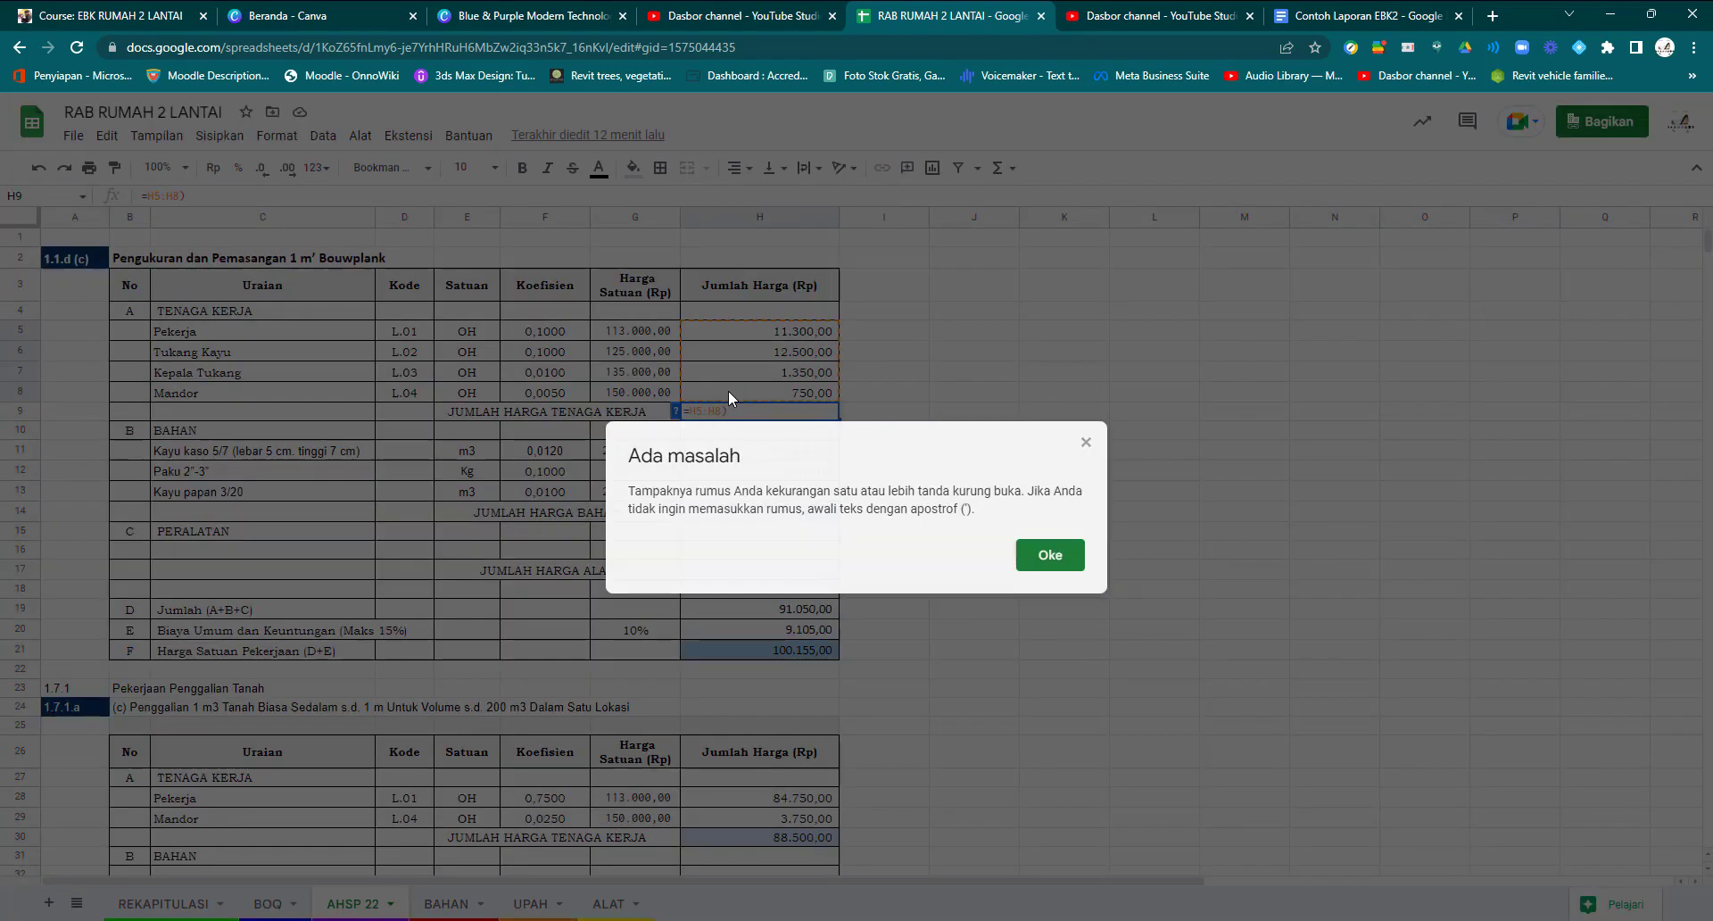
left_click(1049, 556)
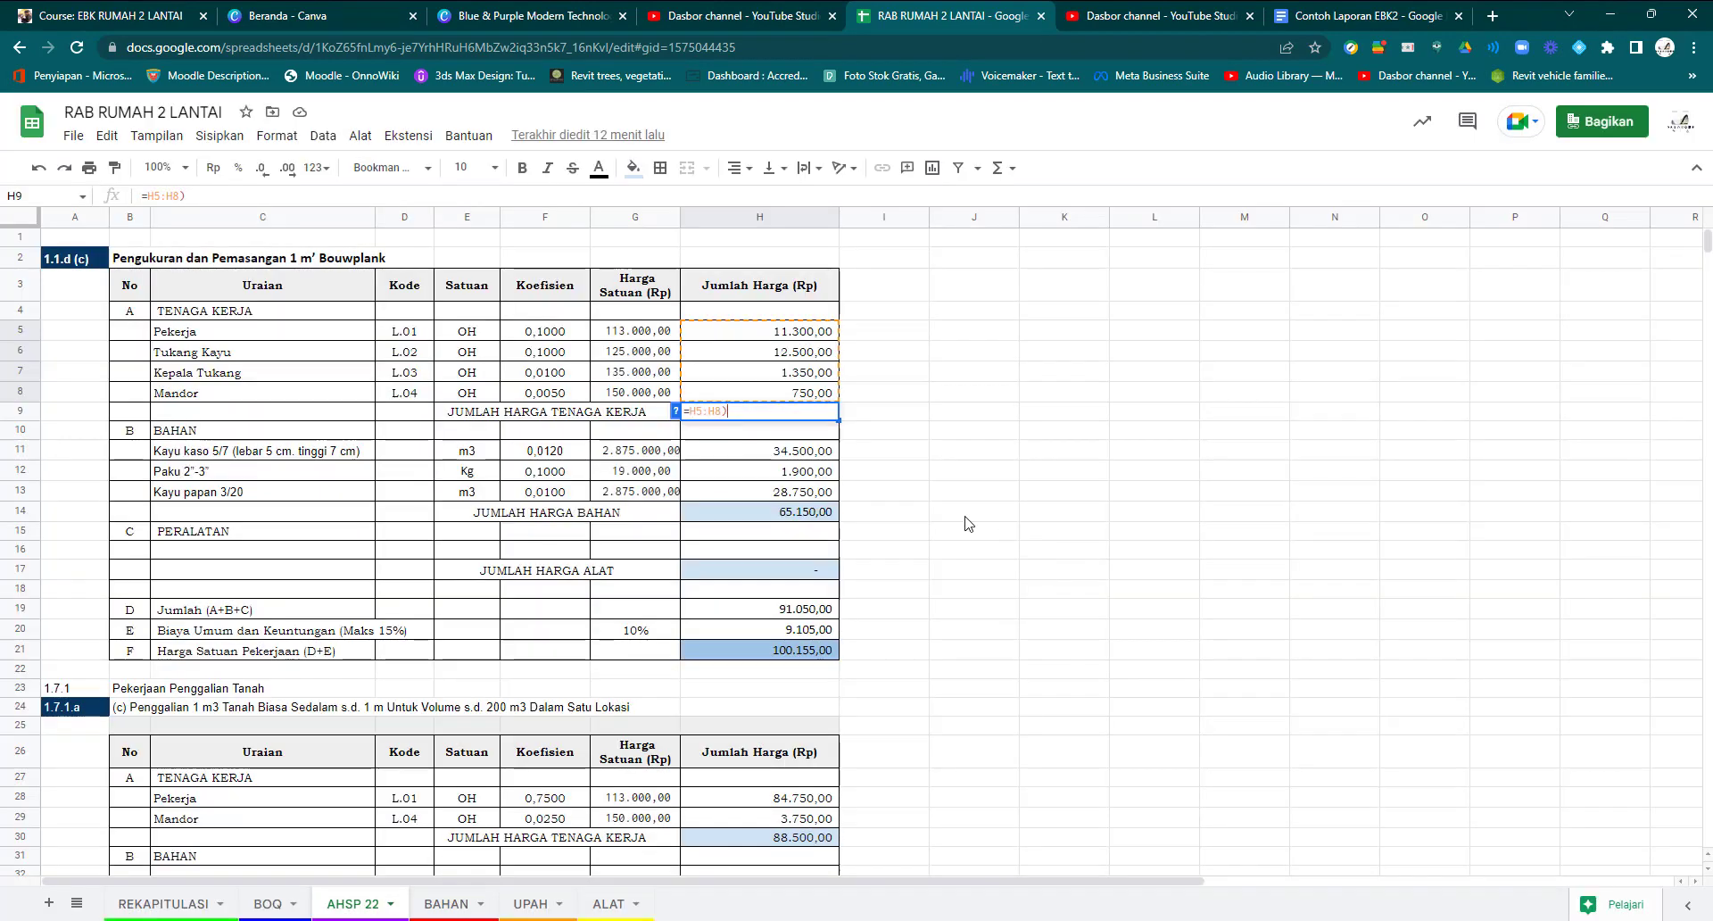
left_click(702, 410)
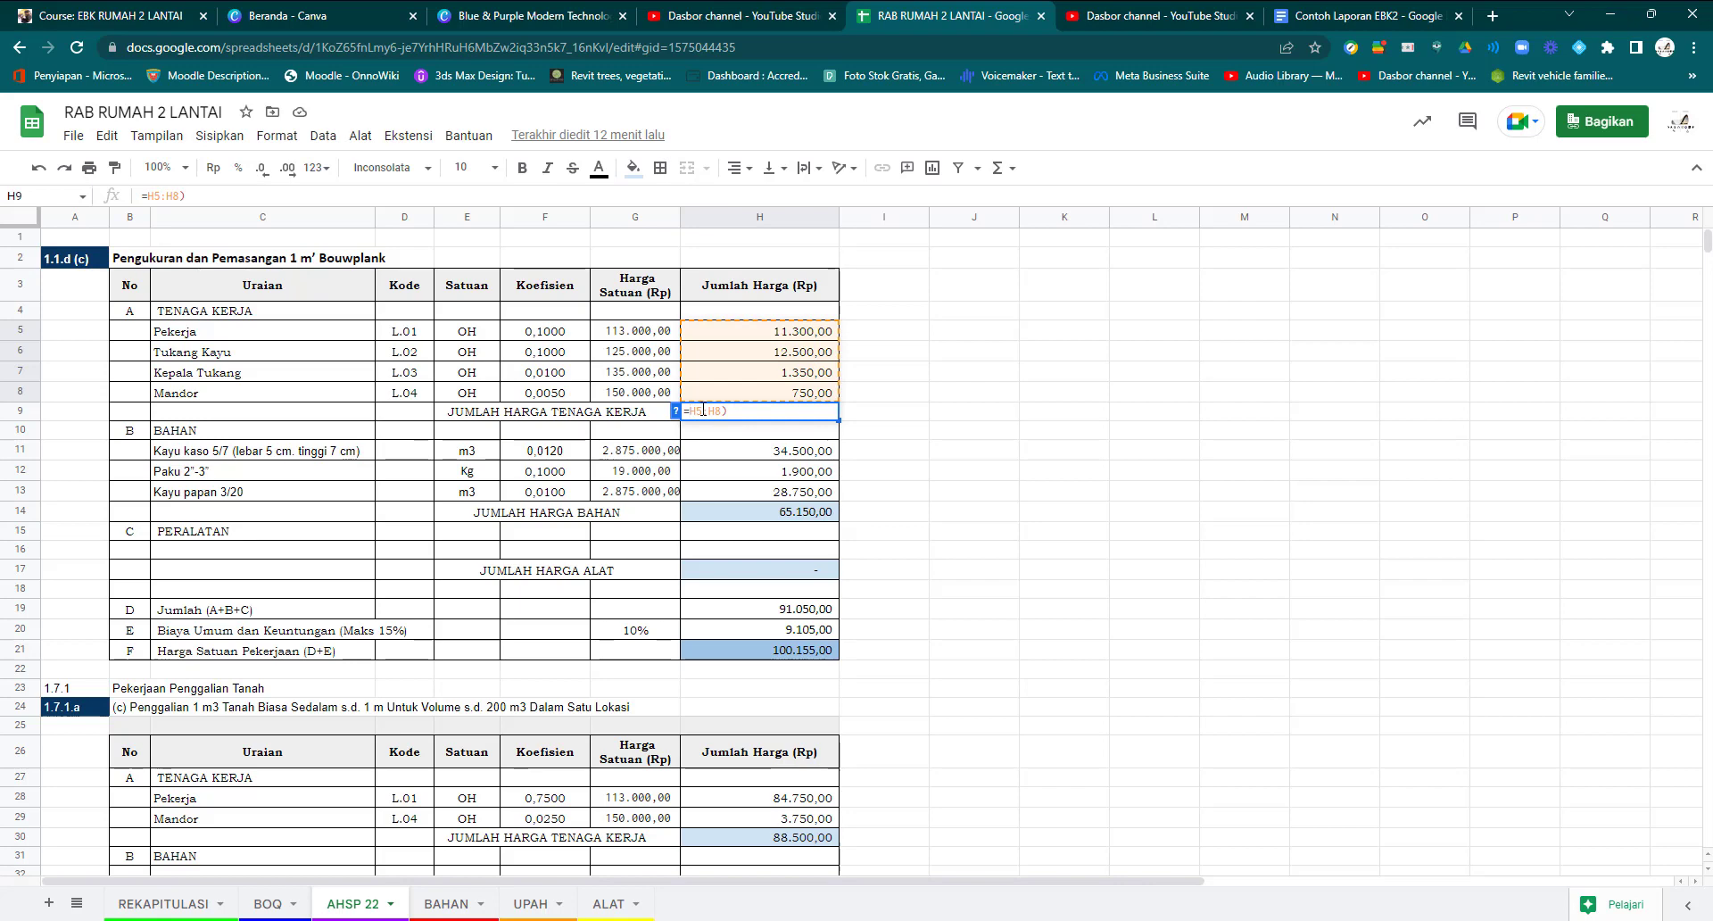
type("(")
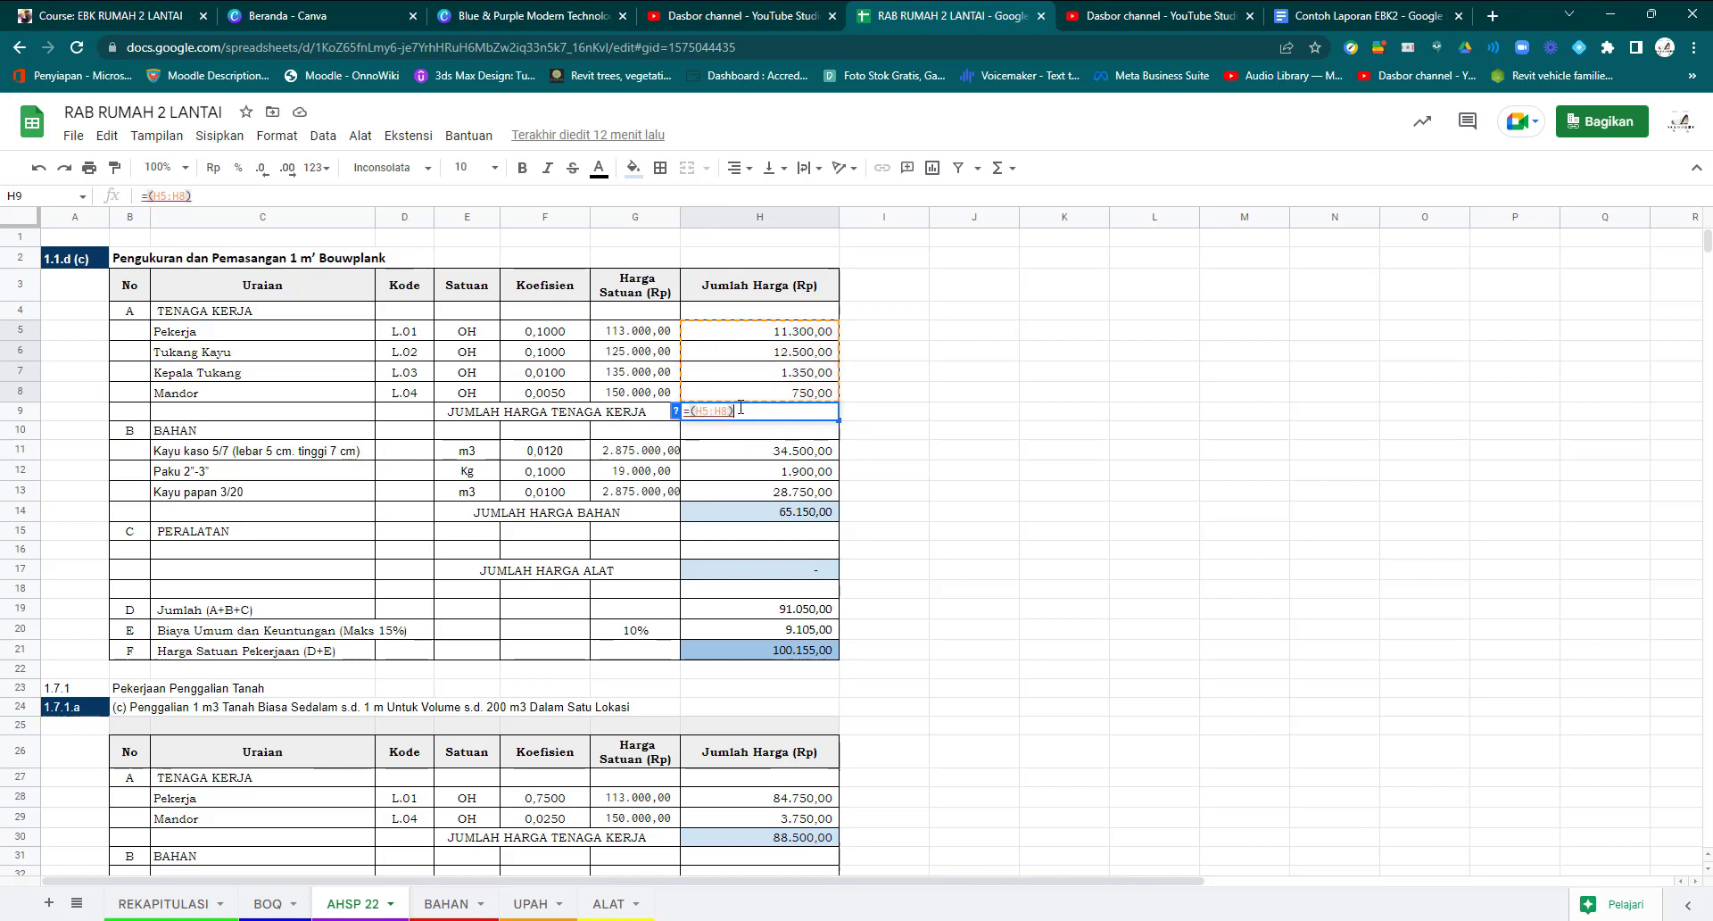
key("Return")
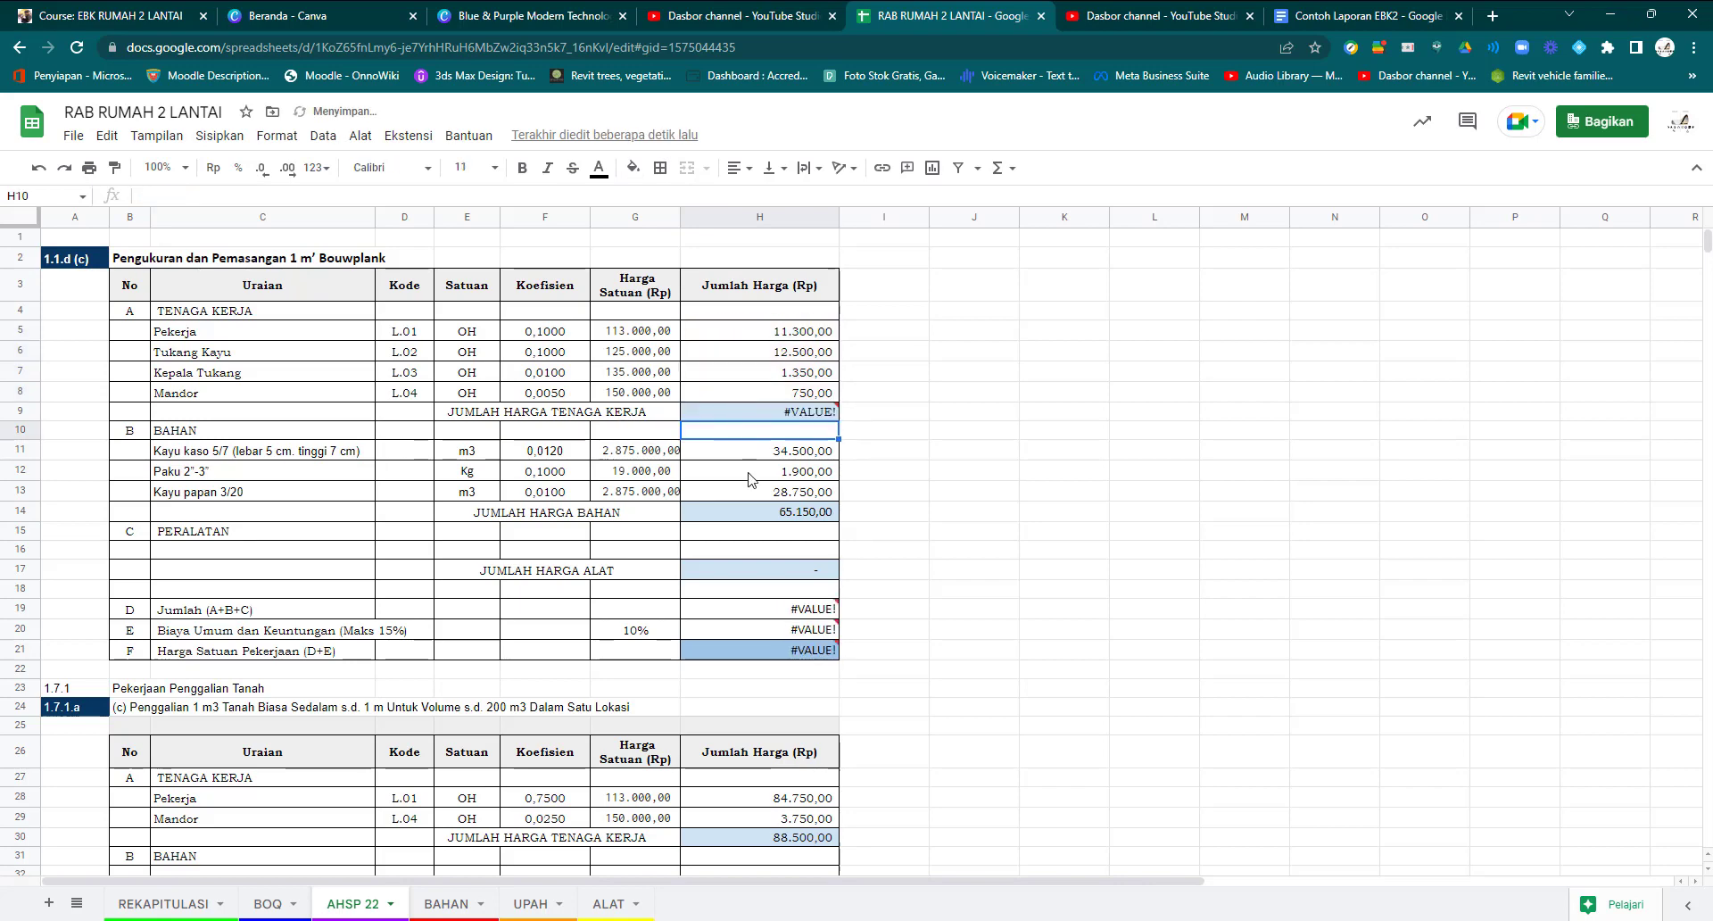
Enter the formula =sum(H5:H8) in H9 as the total labour cost (JUMLAH HARGA TENAGA KERJA).
left_click(777, 413)
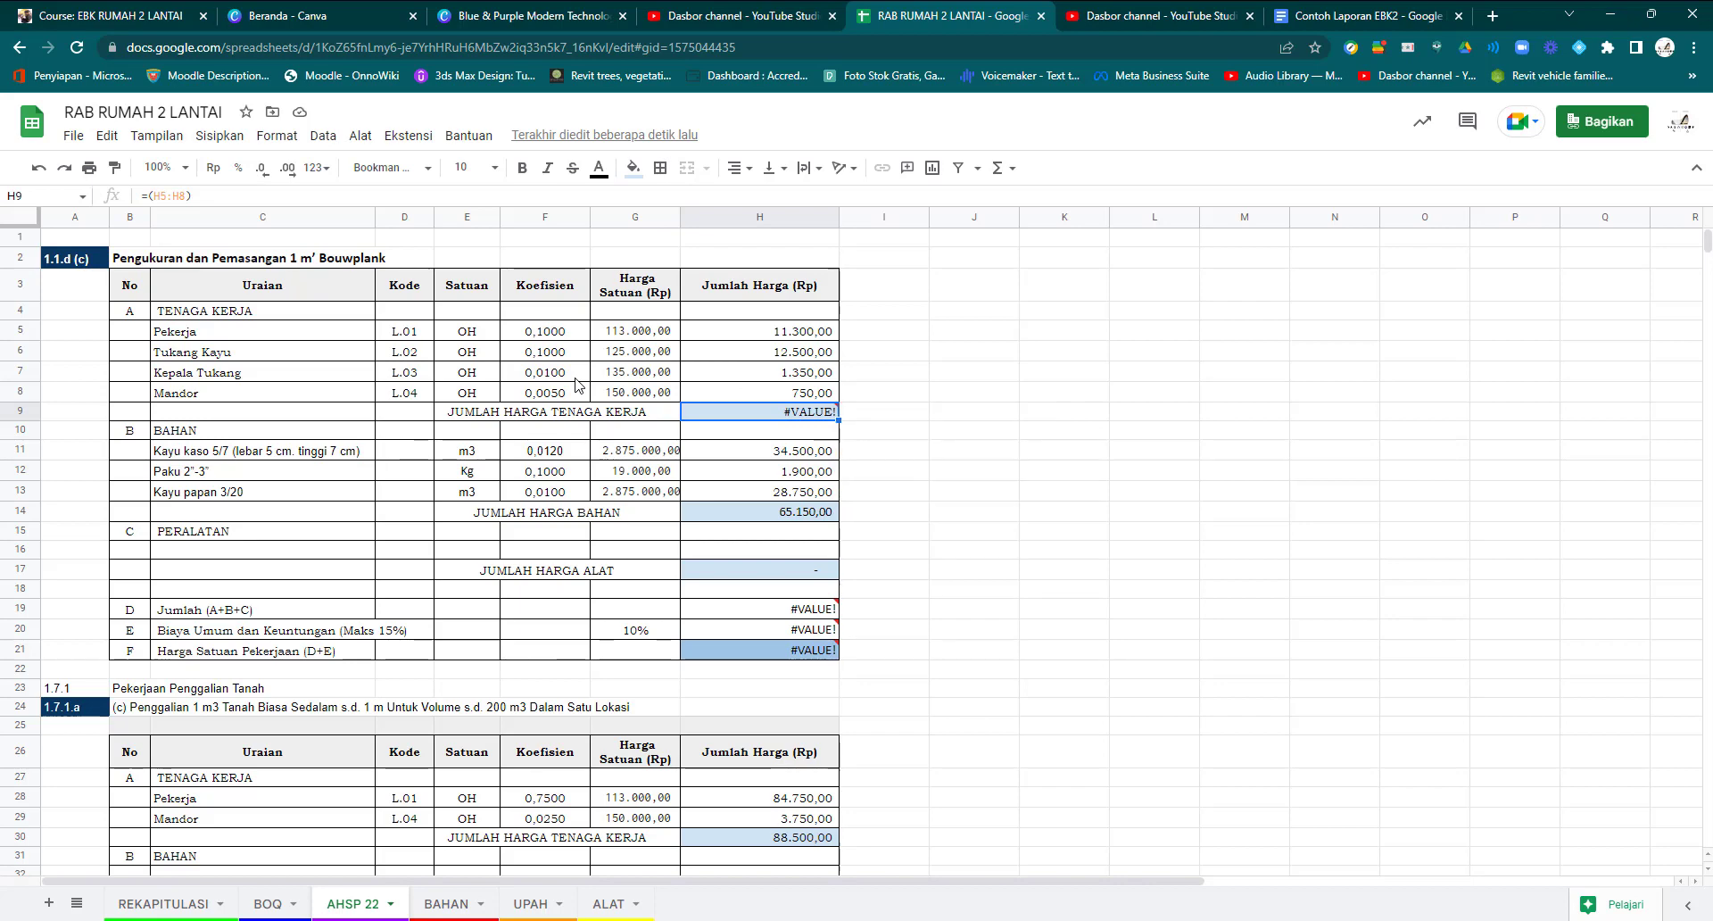
type("=")
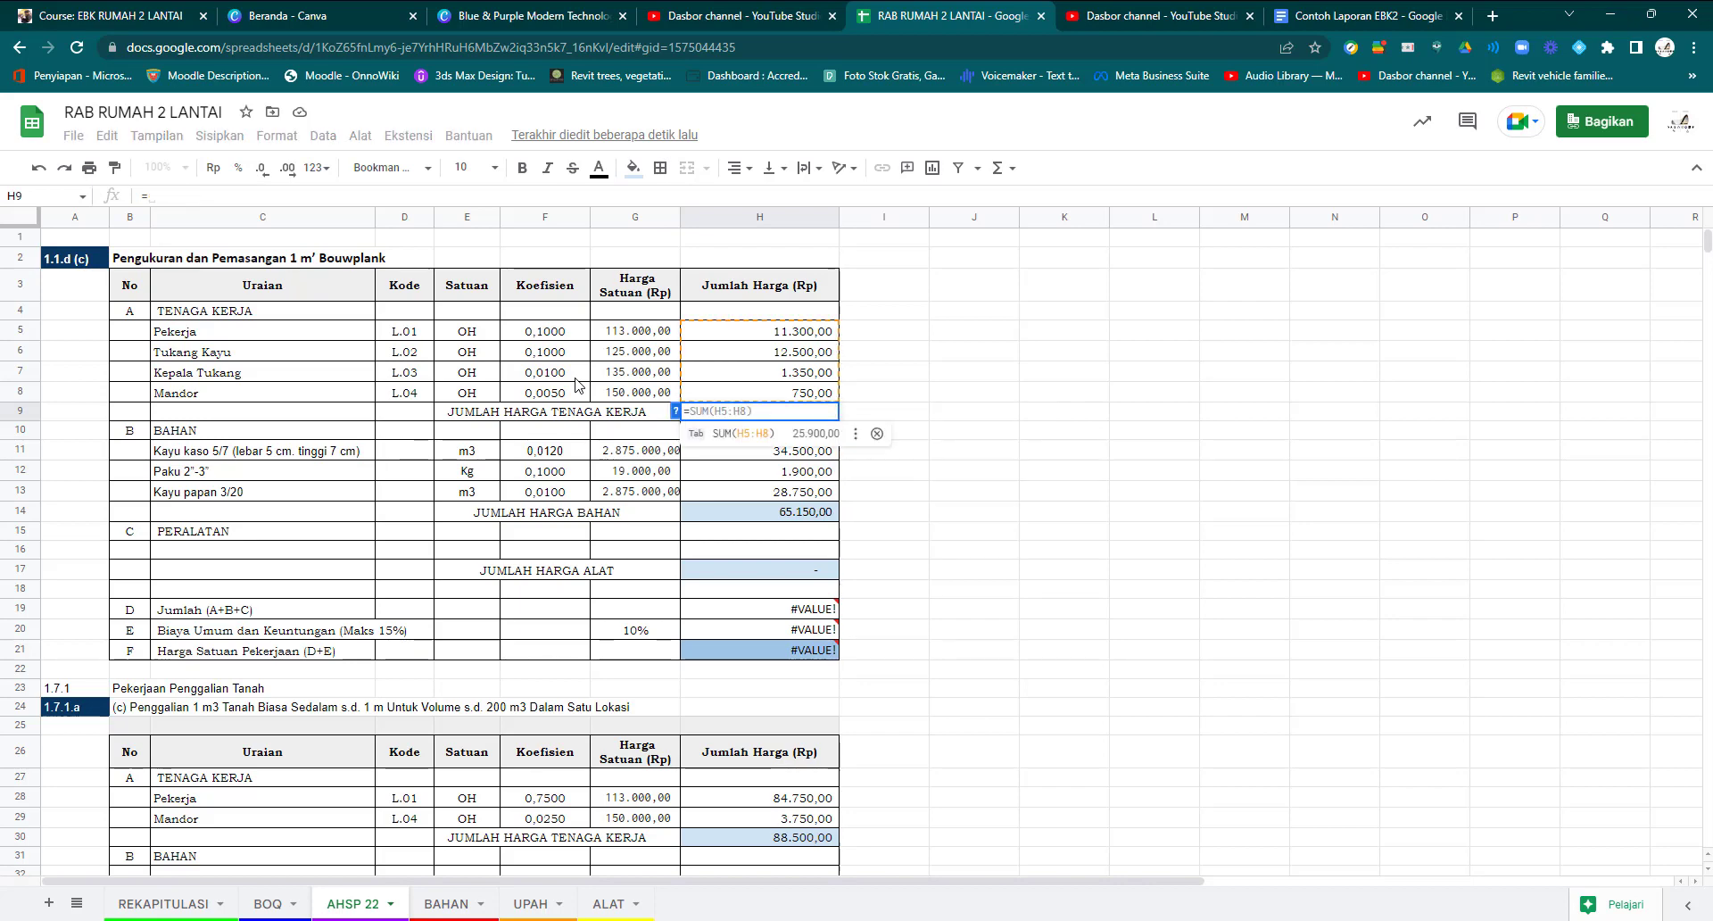
type("sum")
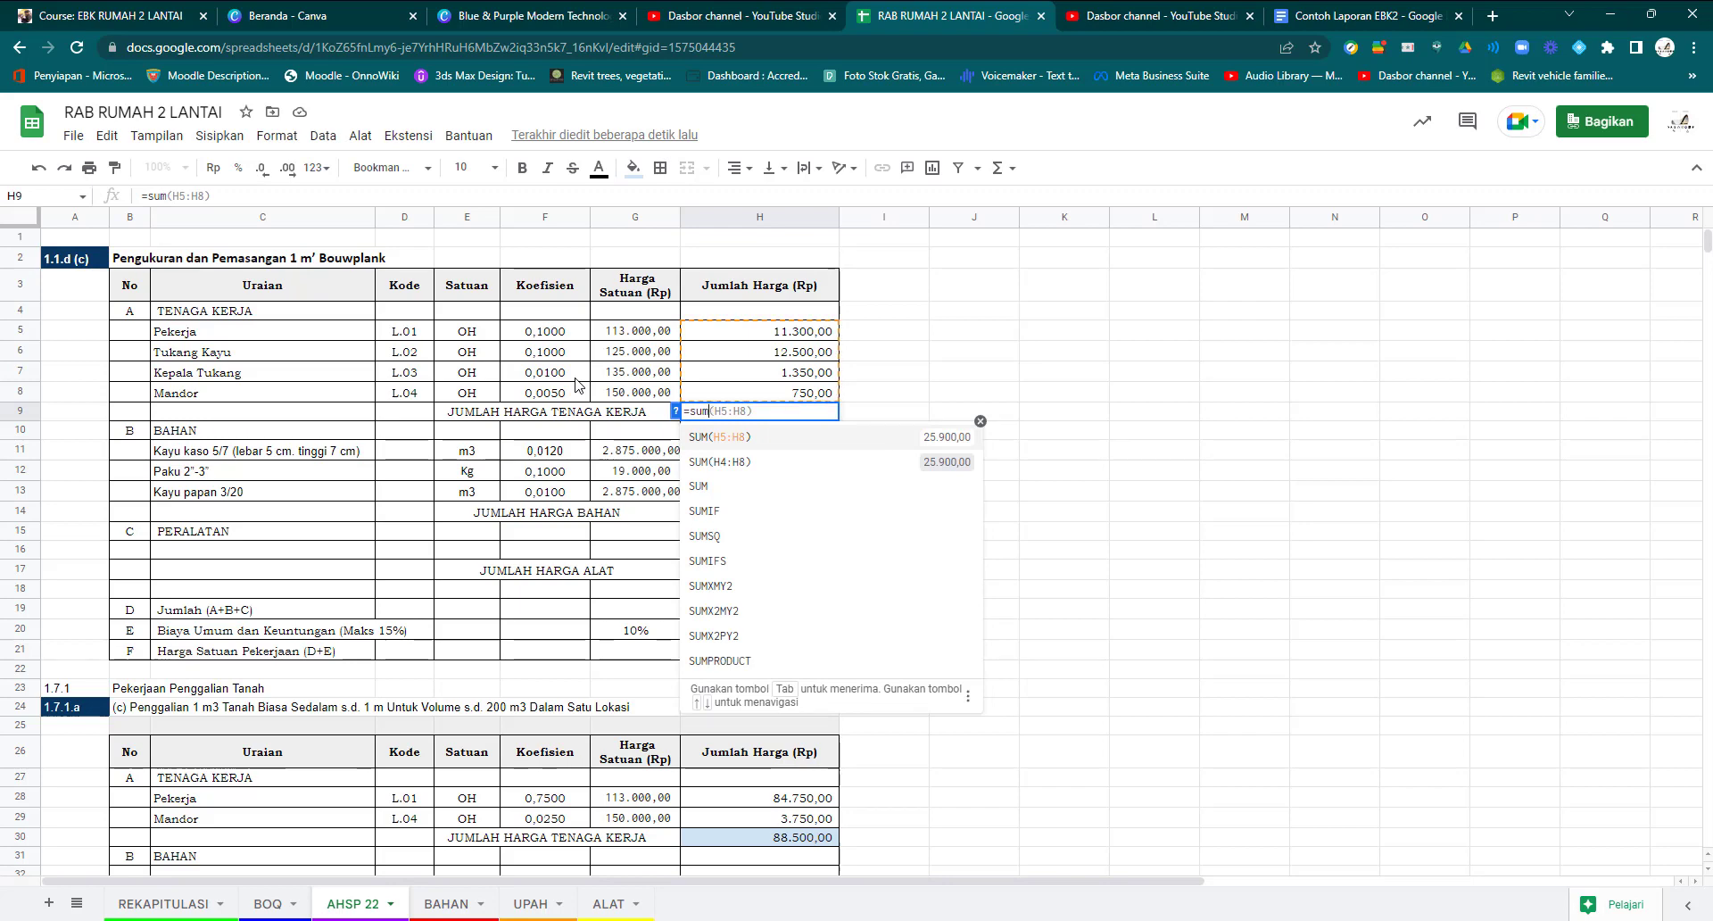
type("(")
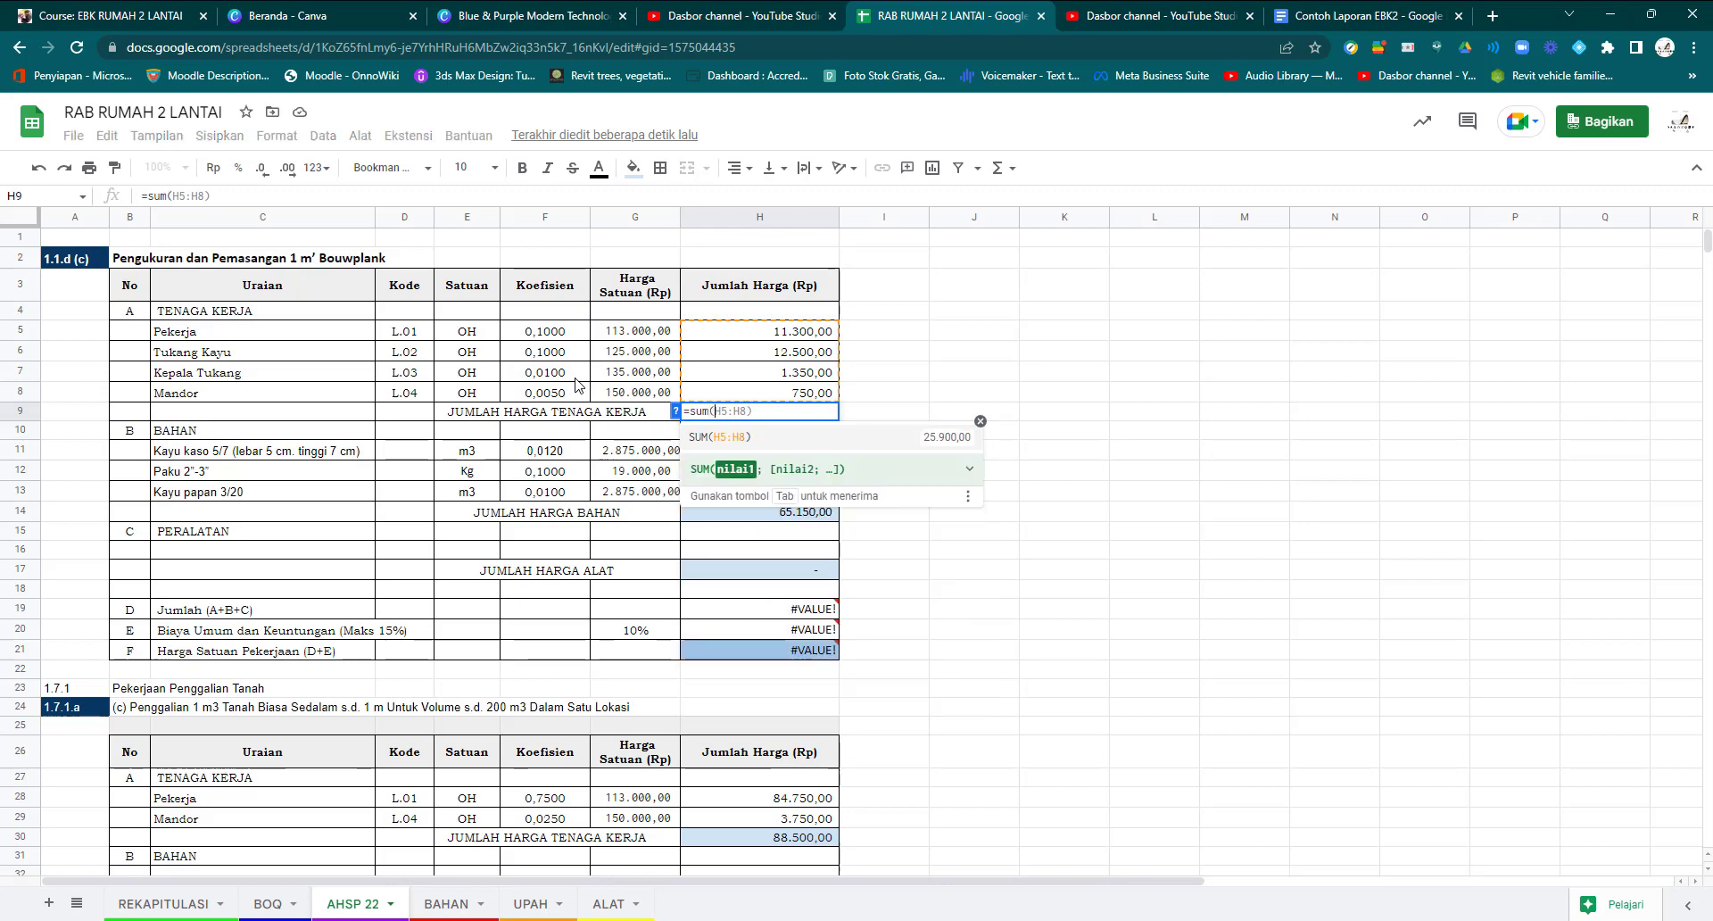
left_click(705, 336)
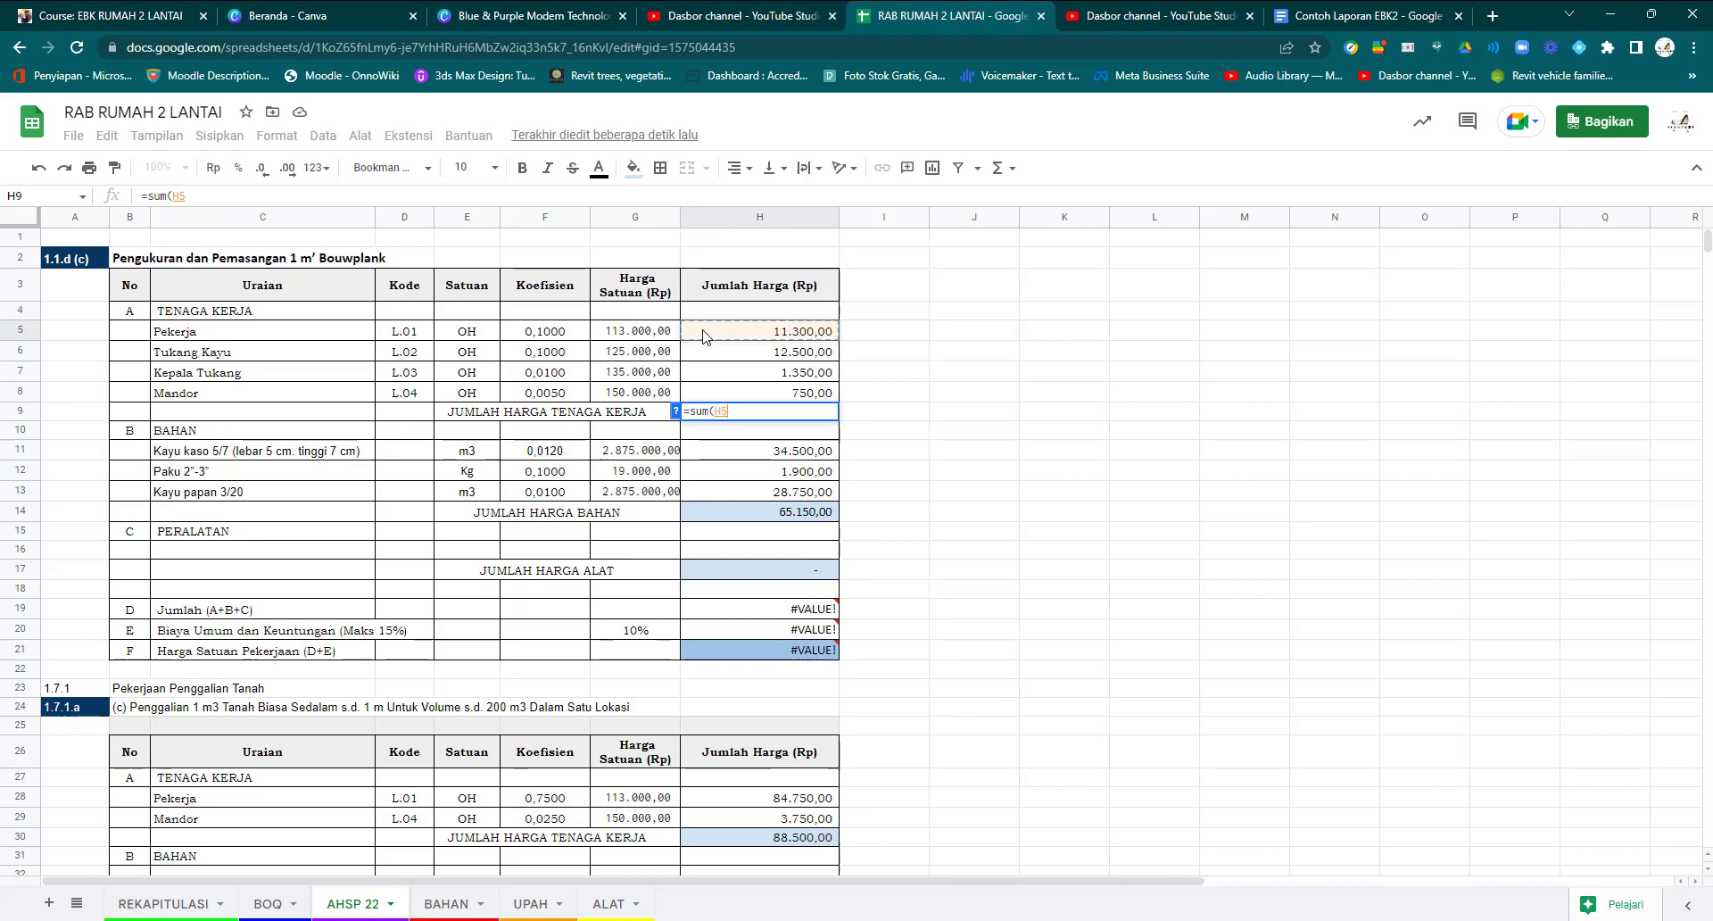
left_click_drag(705, 336, 705, 394)
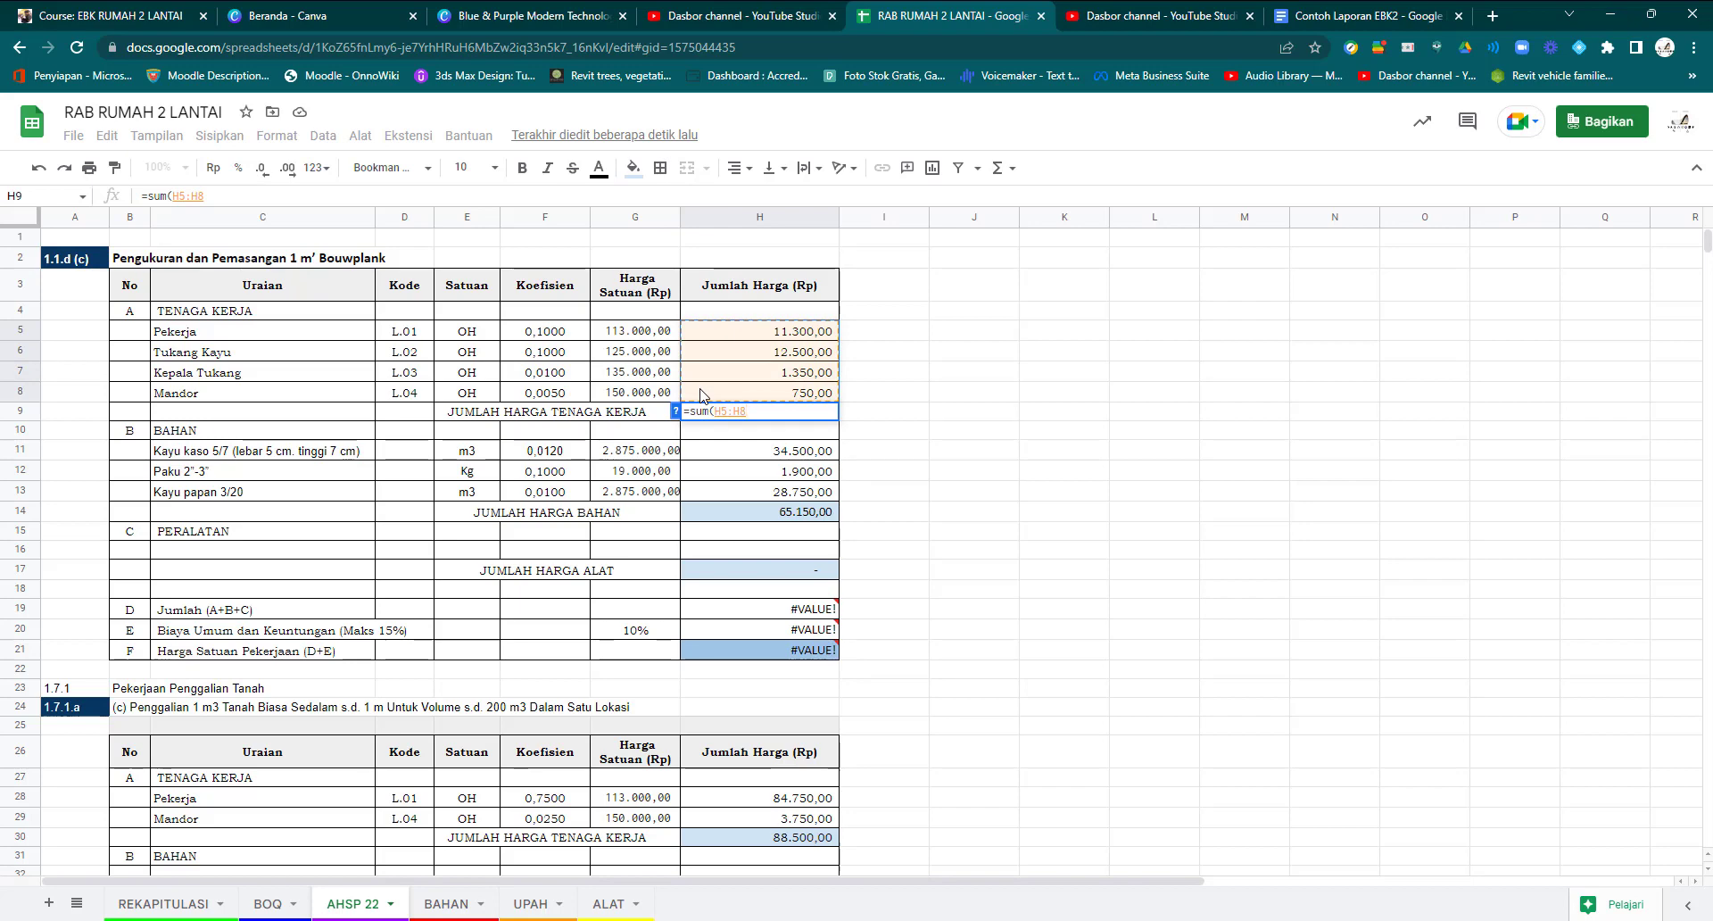
type(")")
key("Return")
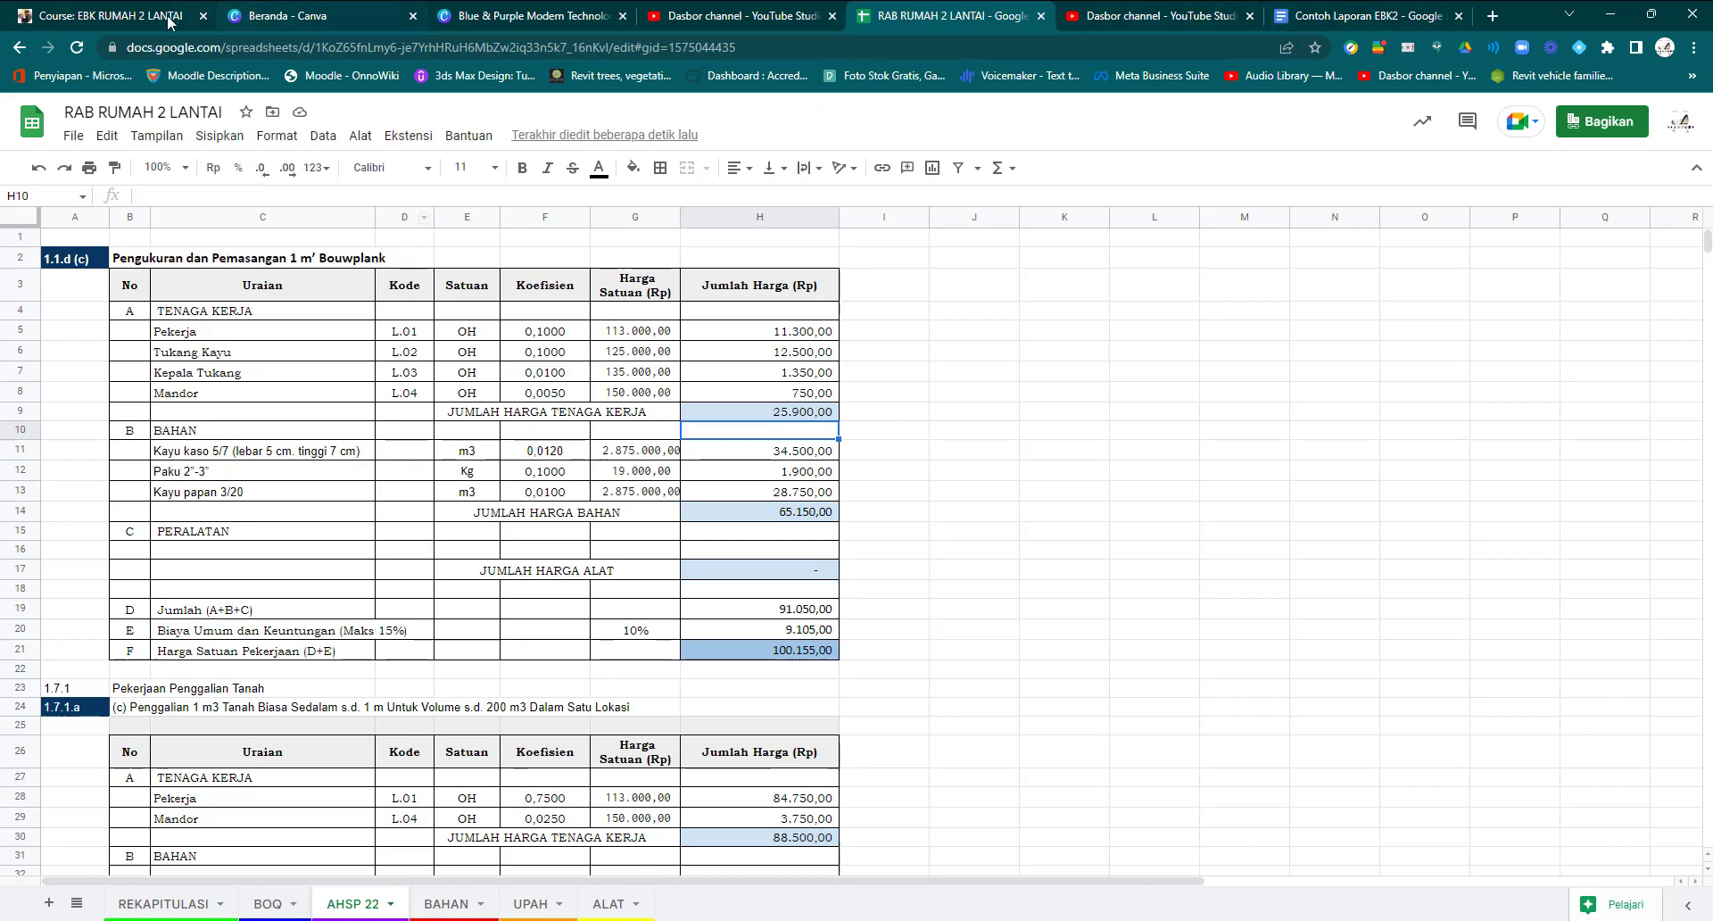
Open the AHSP PUPR 2022 BIDANG CIPTA KARYA document from the Moodle course page in a separate browser tab.
left_click(104, 19)
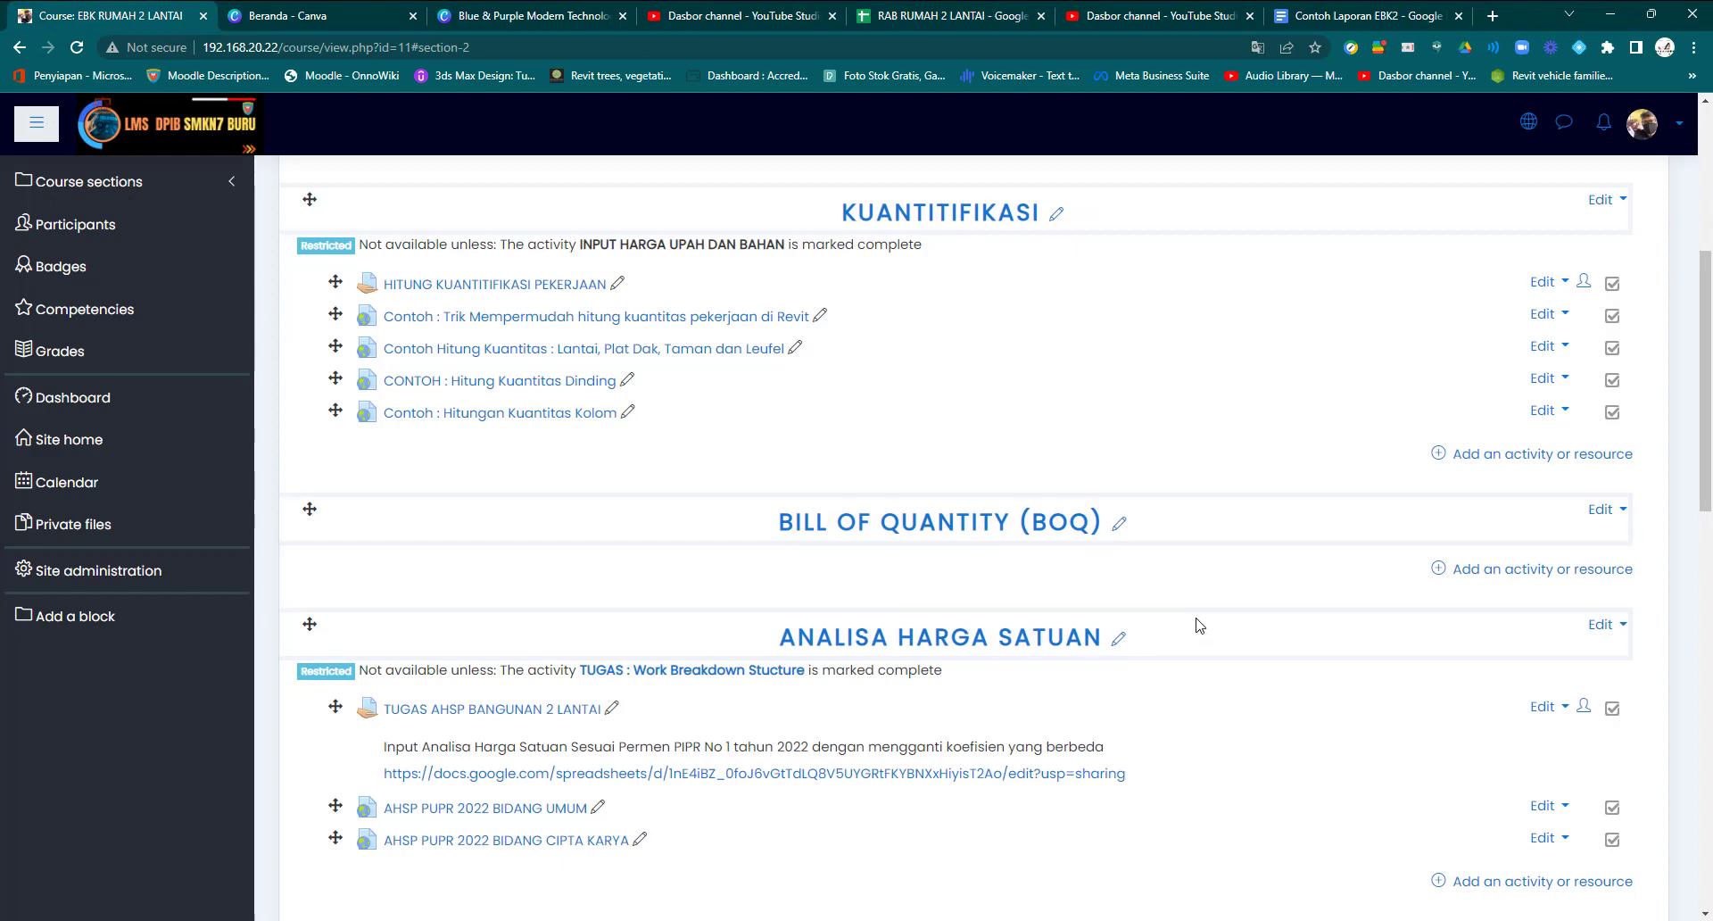
scroll(1201, 625, "down", 2)
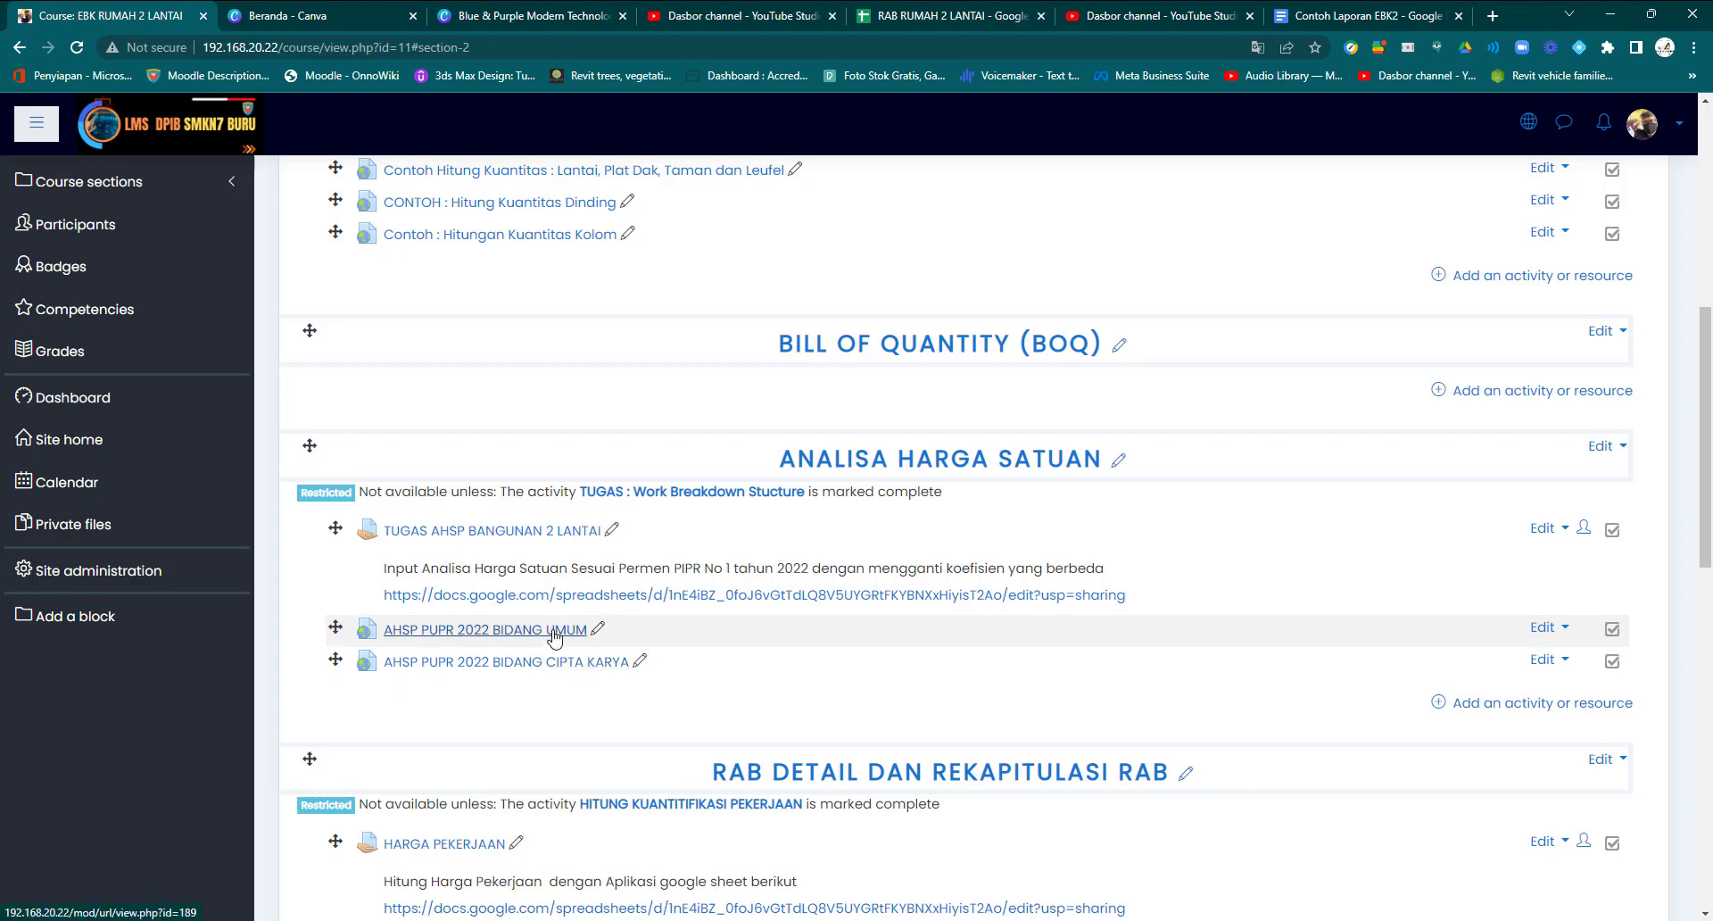
right_click(519, 666)
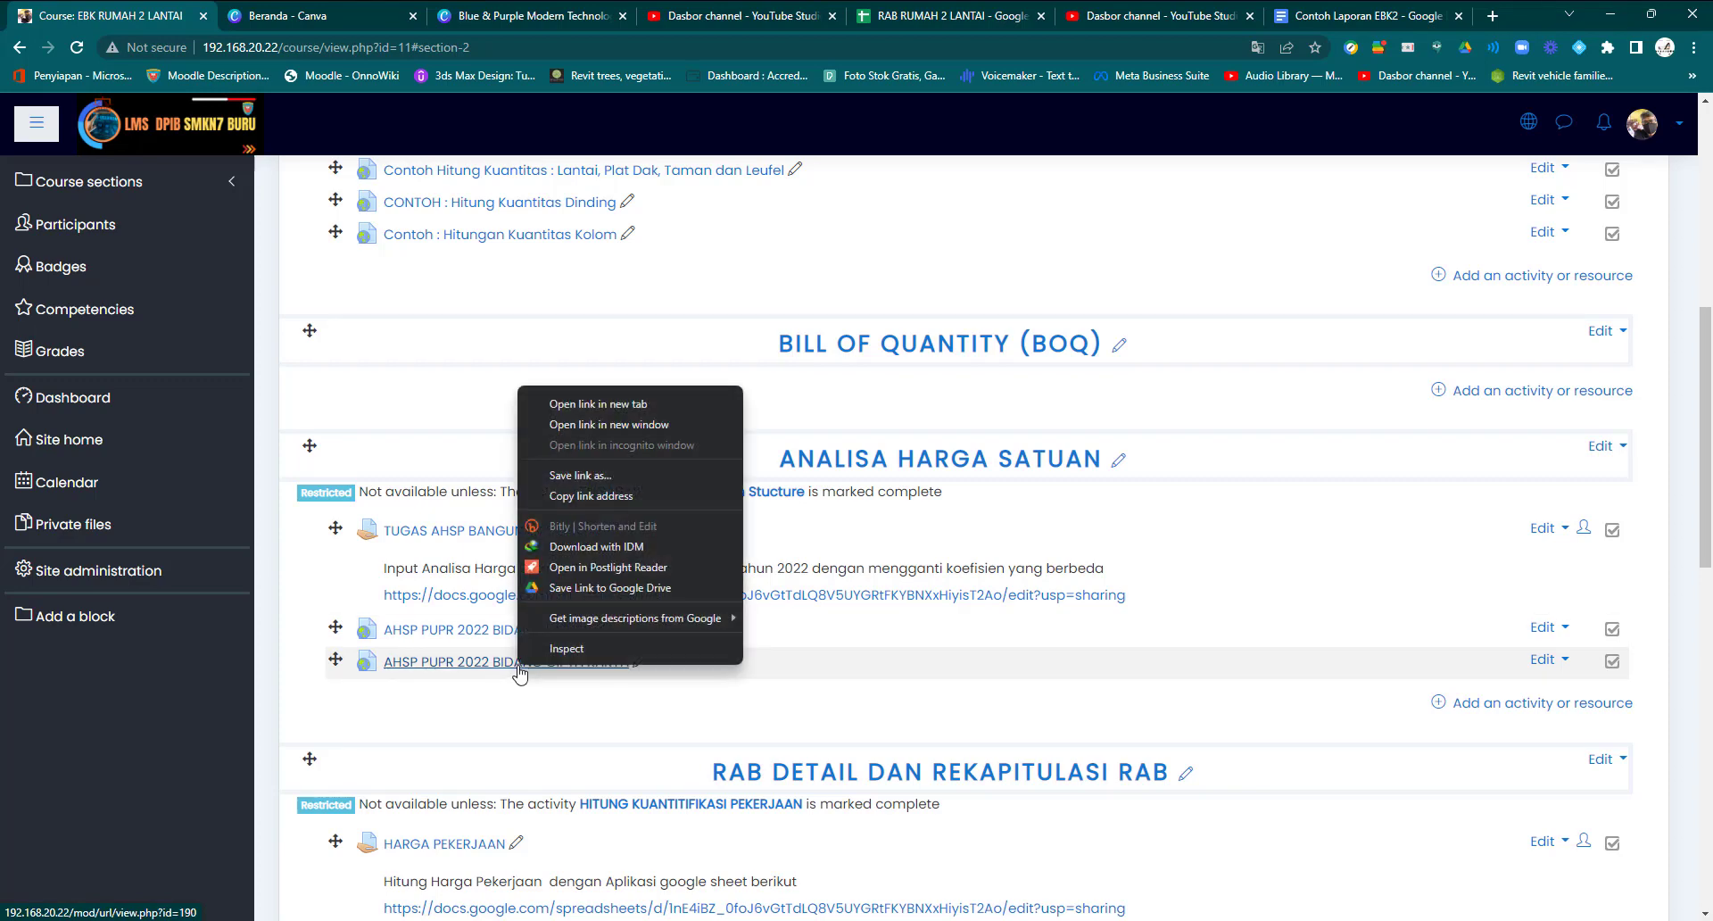
left_click(580, 404)
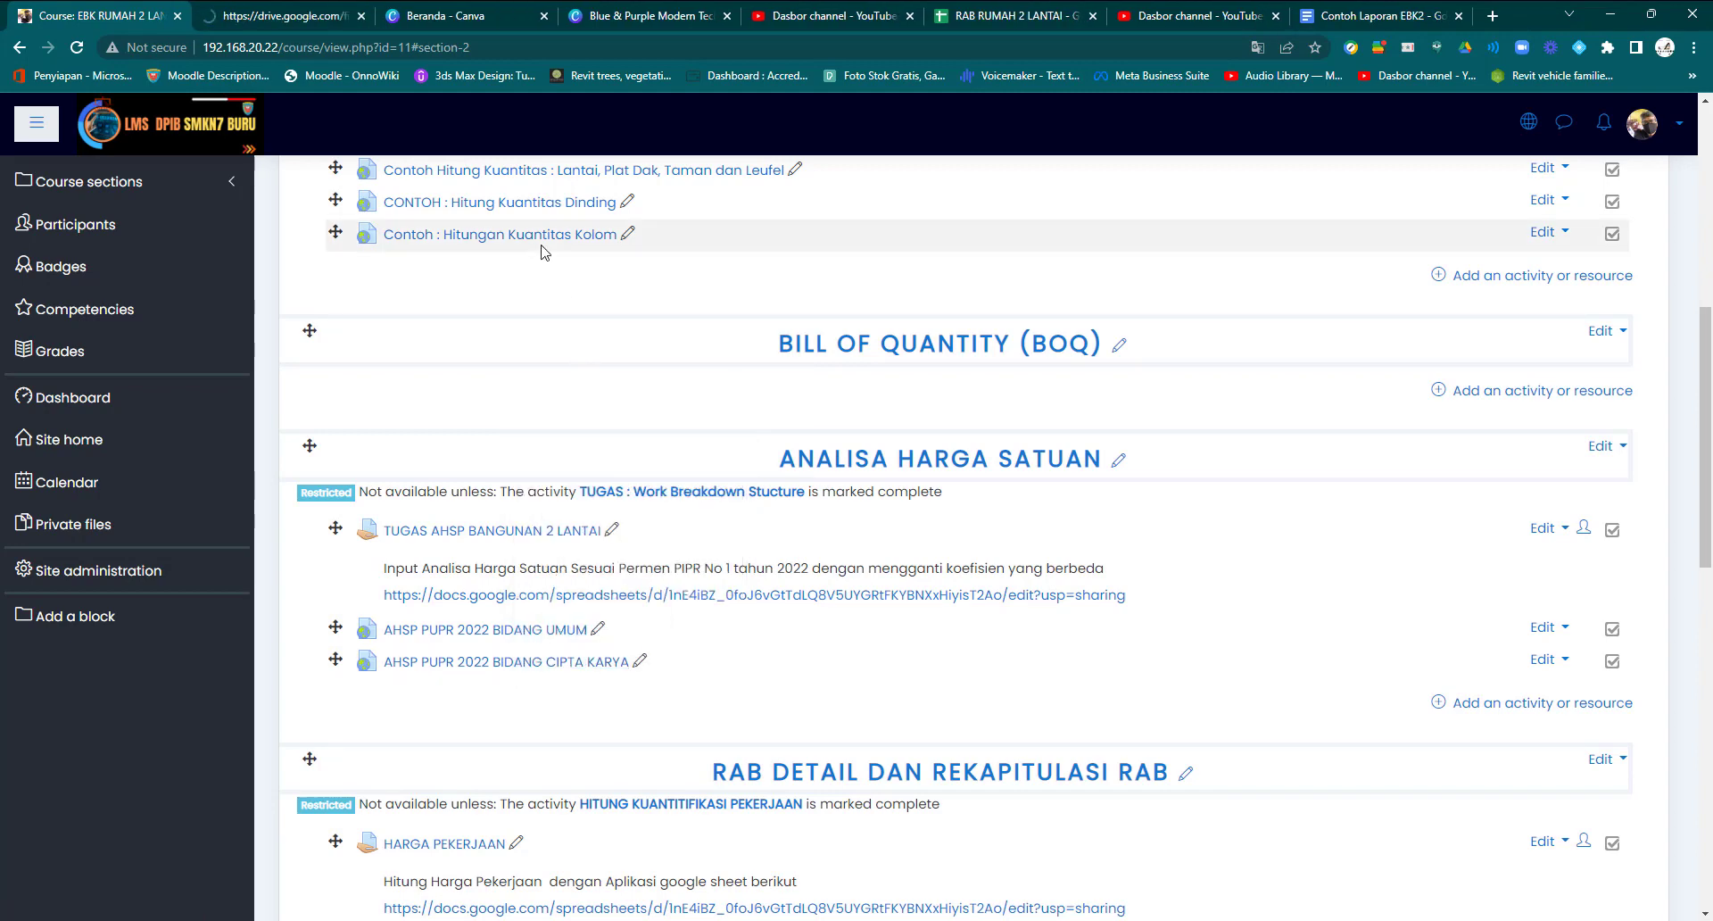
left_click(290, 19)
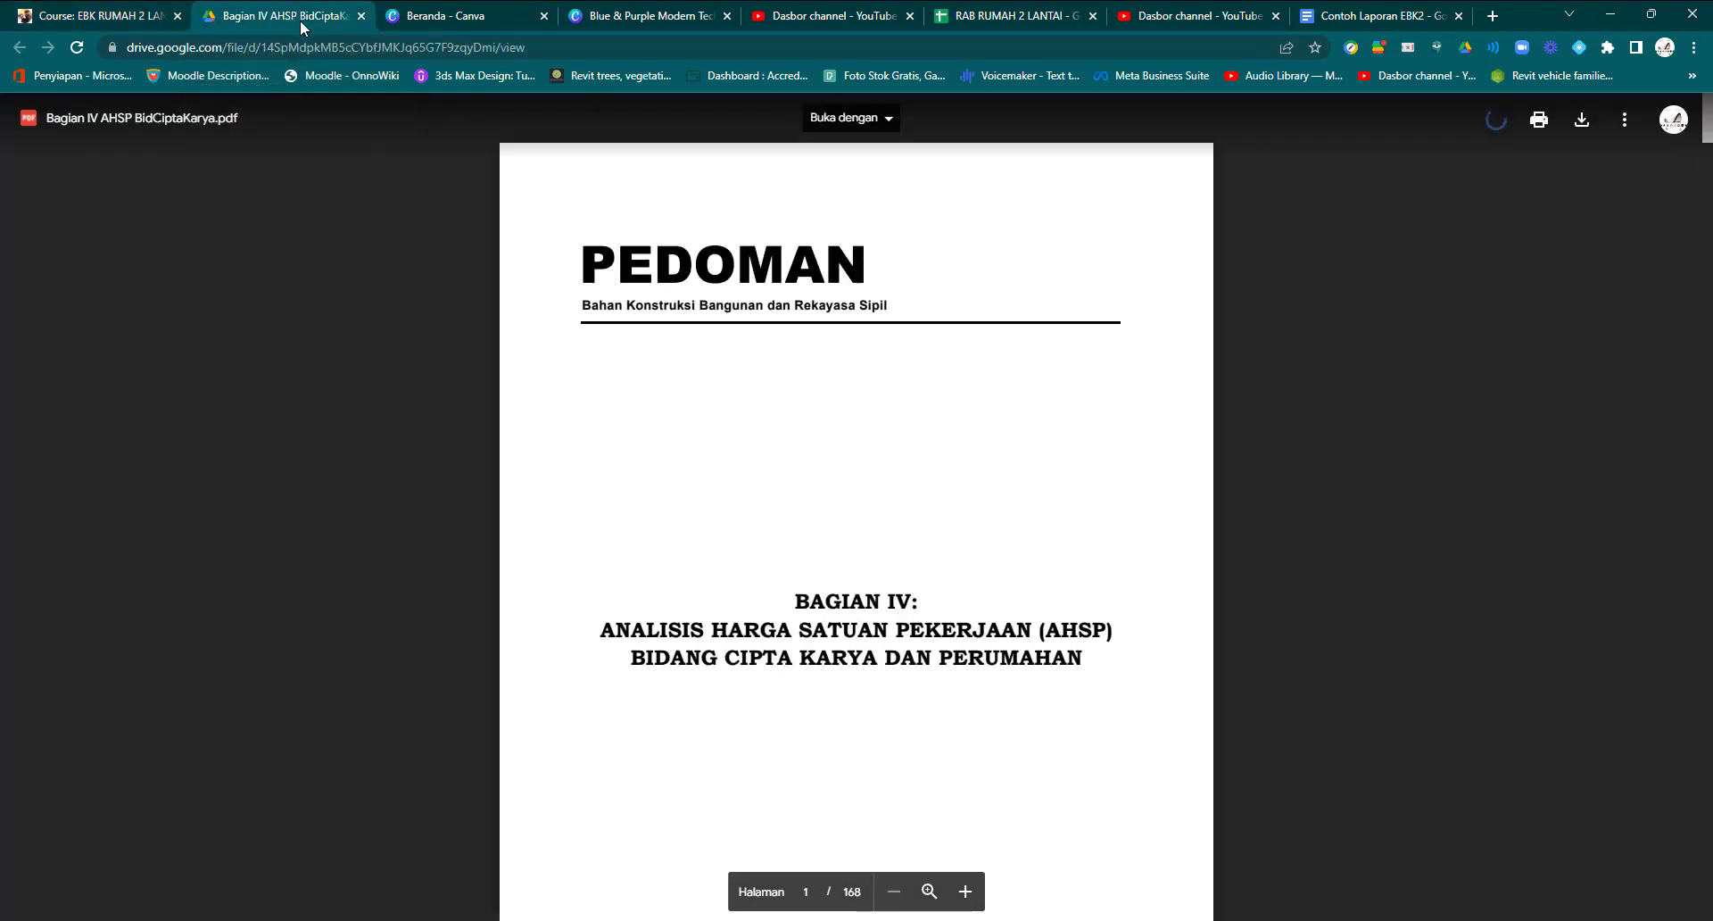
Search the Bagian IV AHSP BidCiptaKarya PDF for "bouwplank".
left_click(1625, 125)
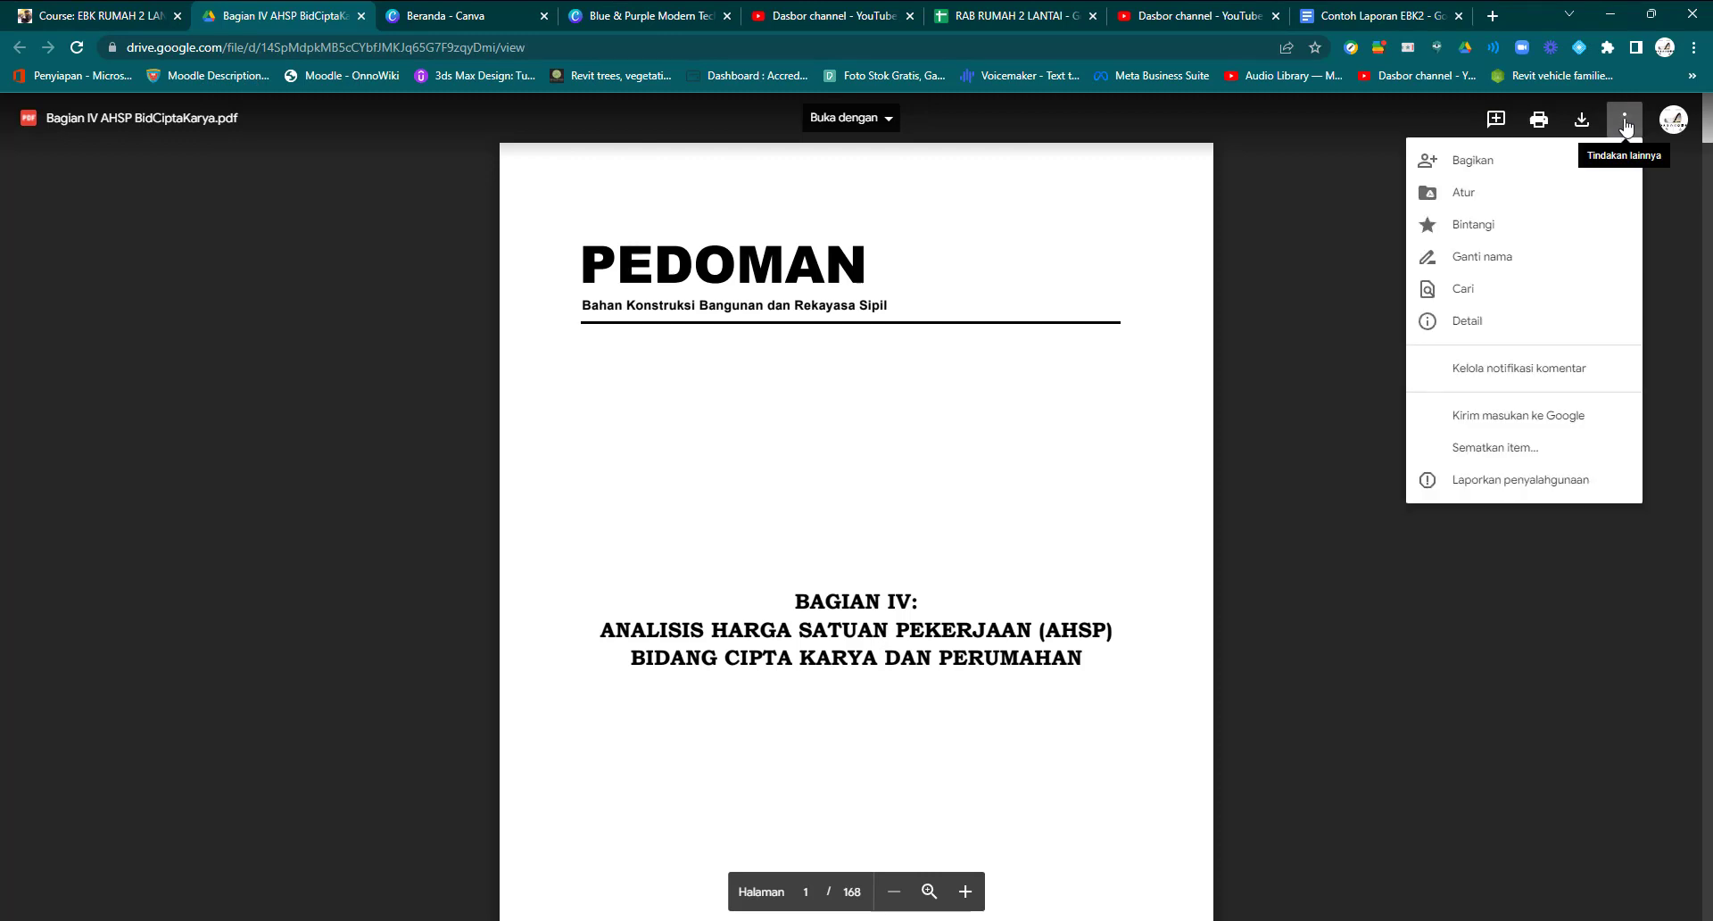
left_click(1461, 291)
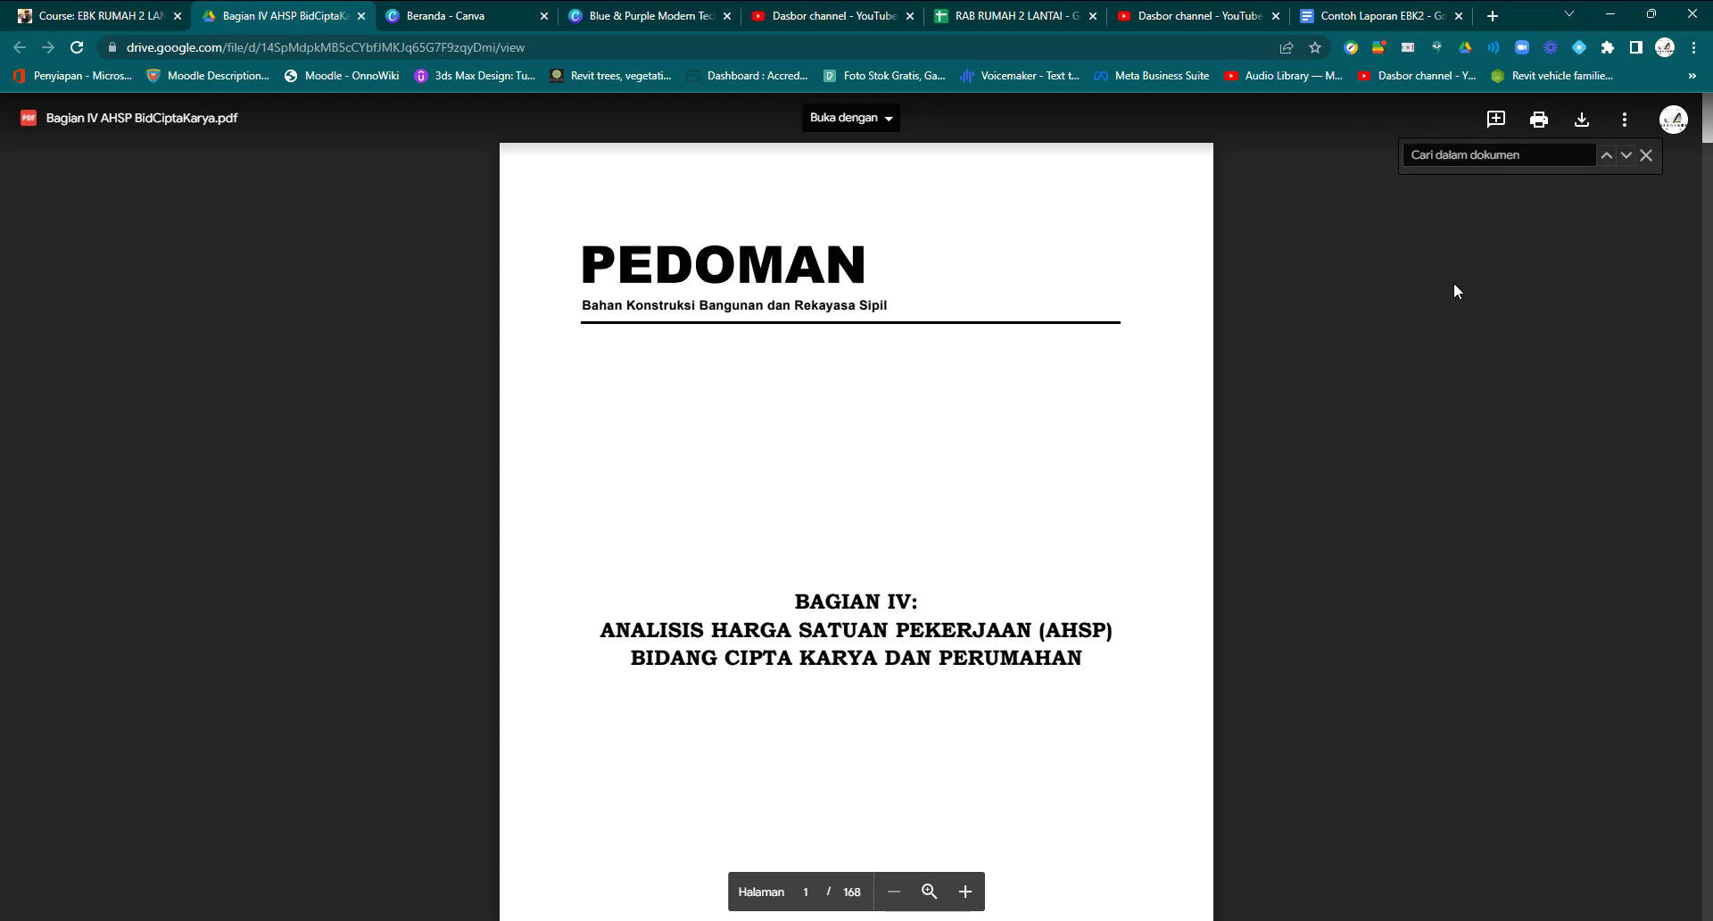
type("bouwplank")
key("Return")
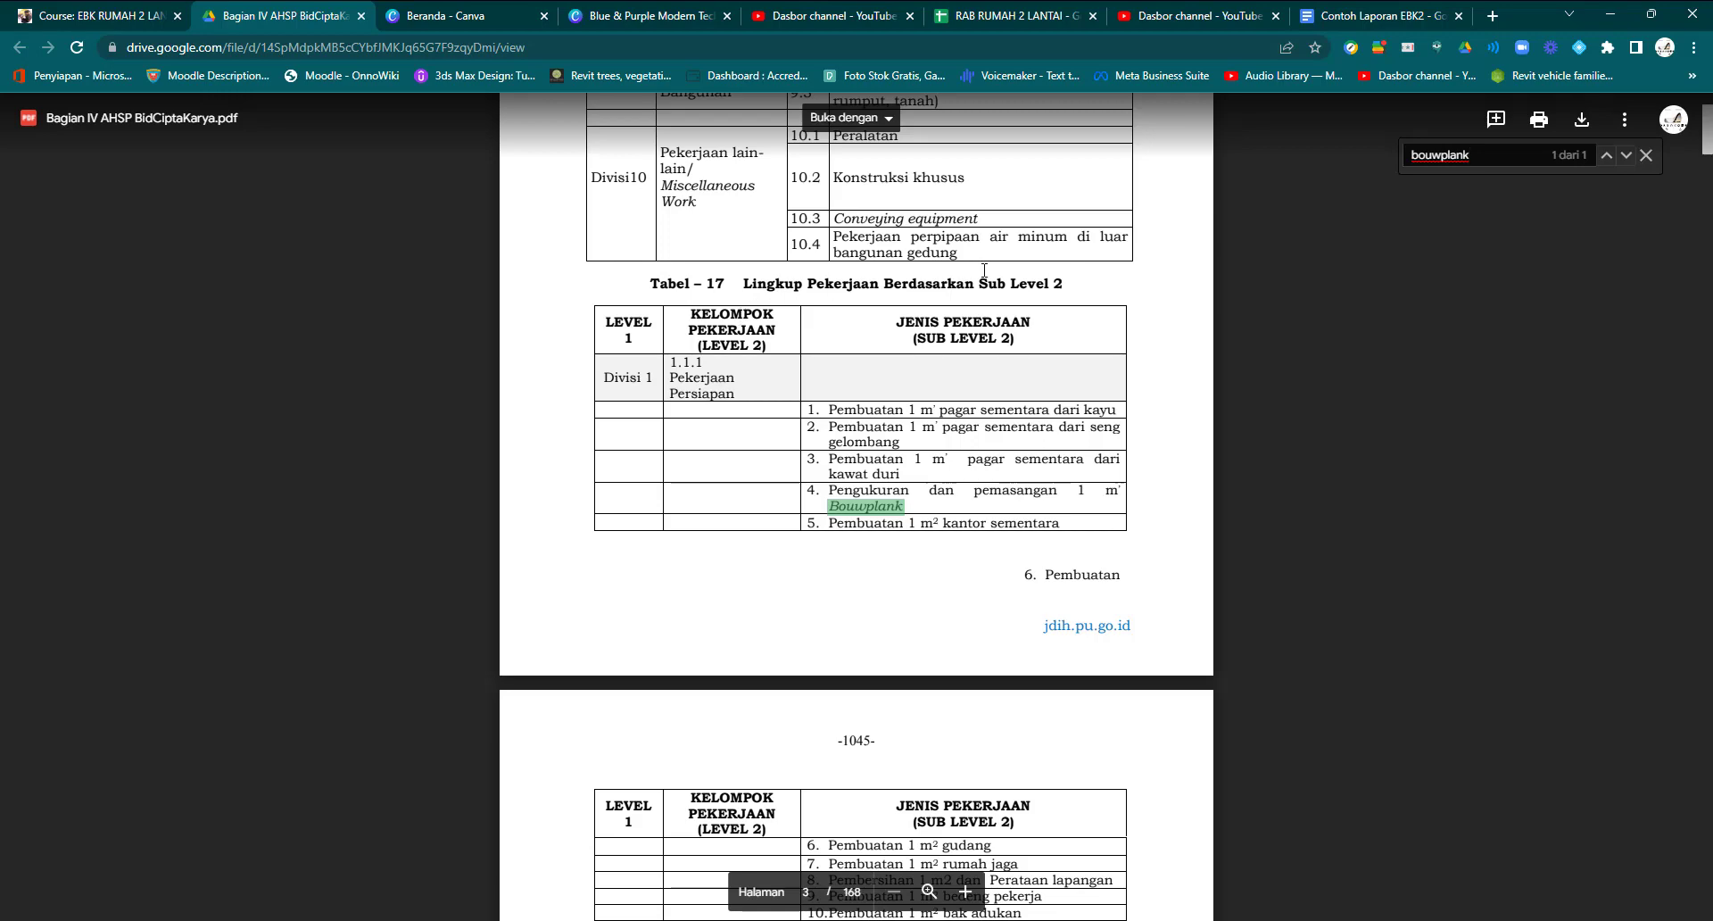
Open the AHSP PUPR 2022 BIDANG UMUM document from the course page in a separate browser tab.
left_click(143, 16)
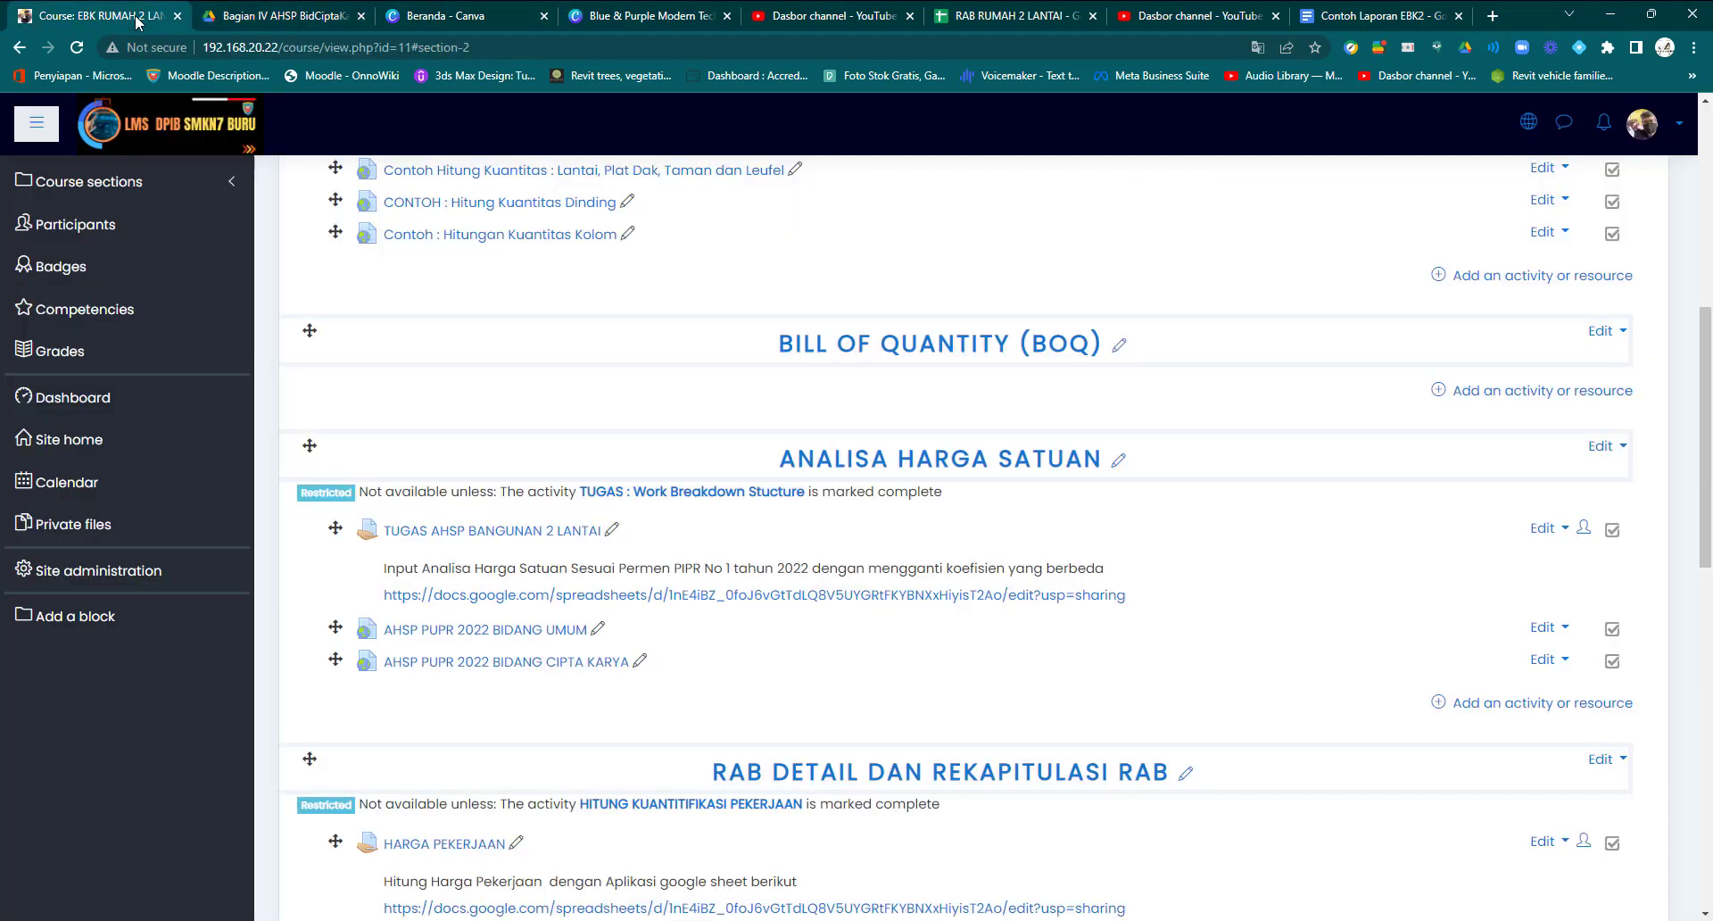
right_click(489, 636)
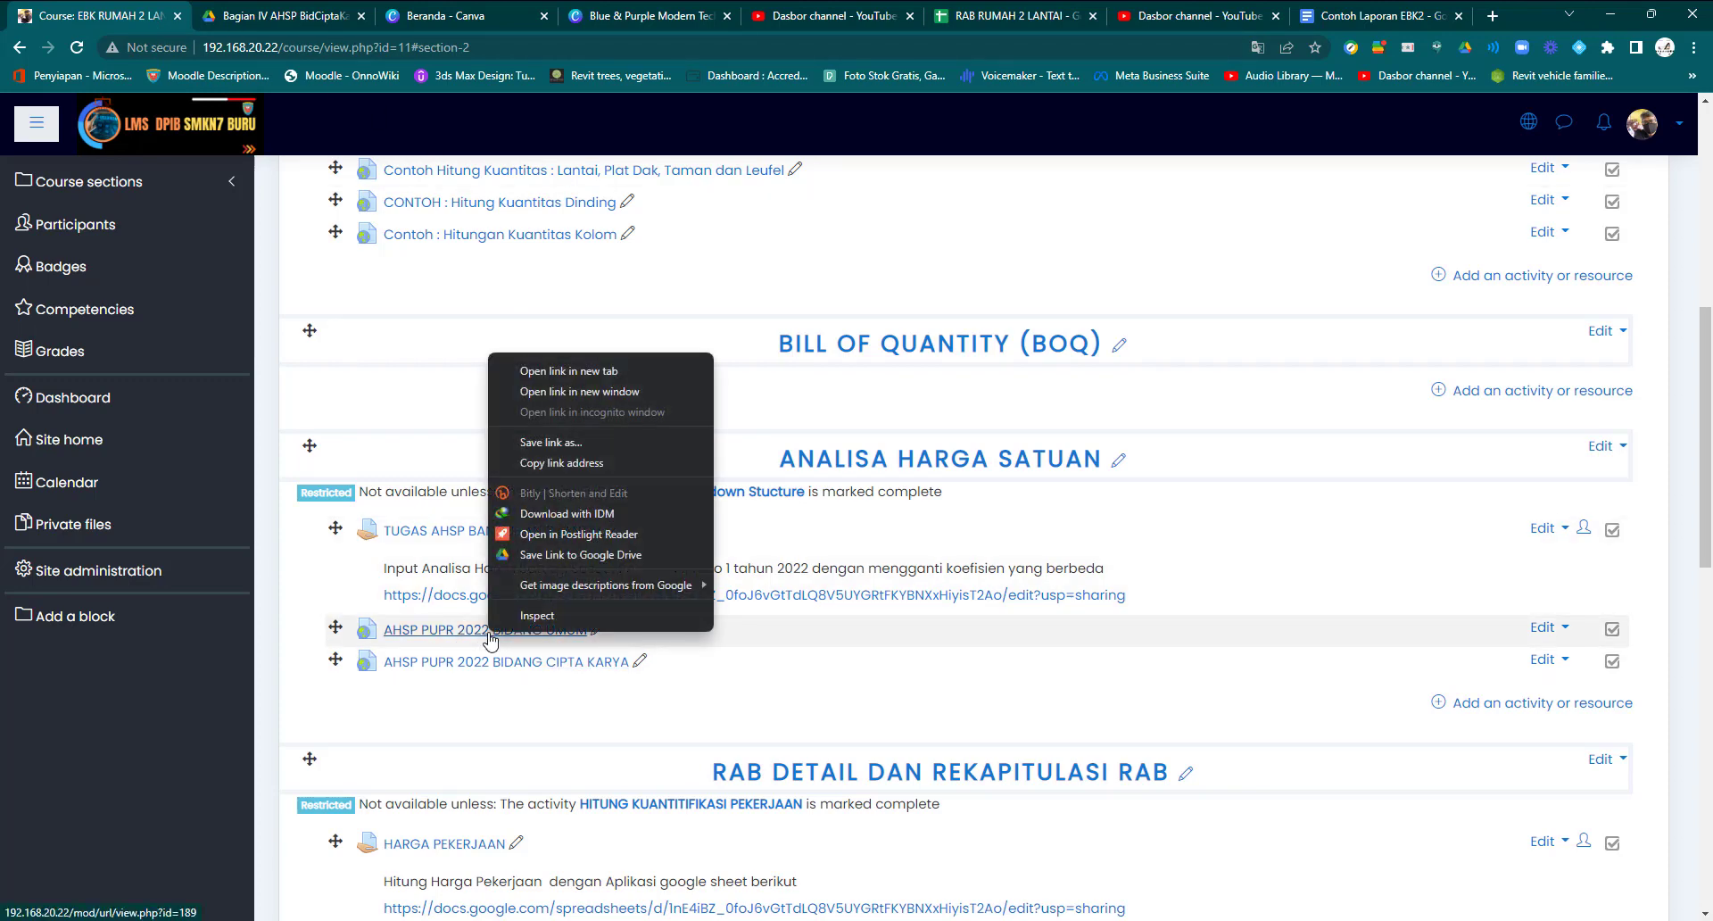
left_click(567, 371)
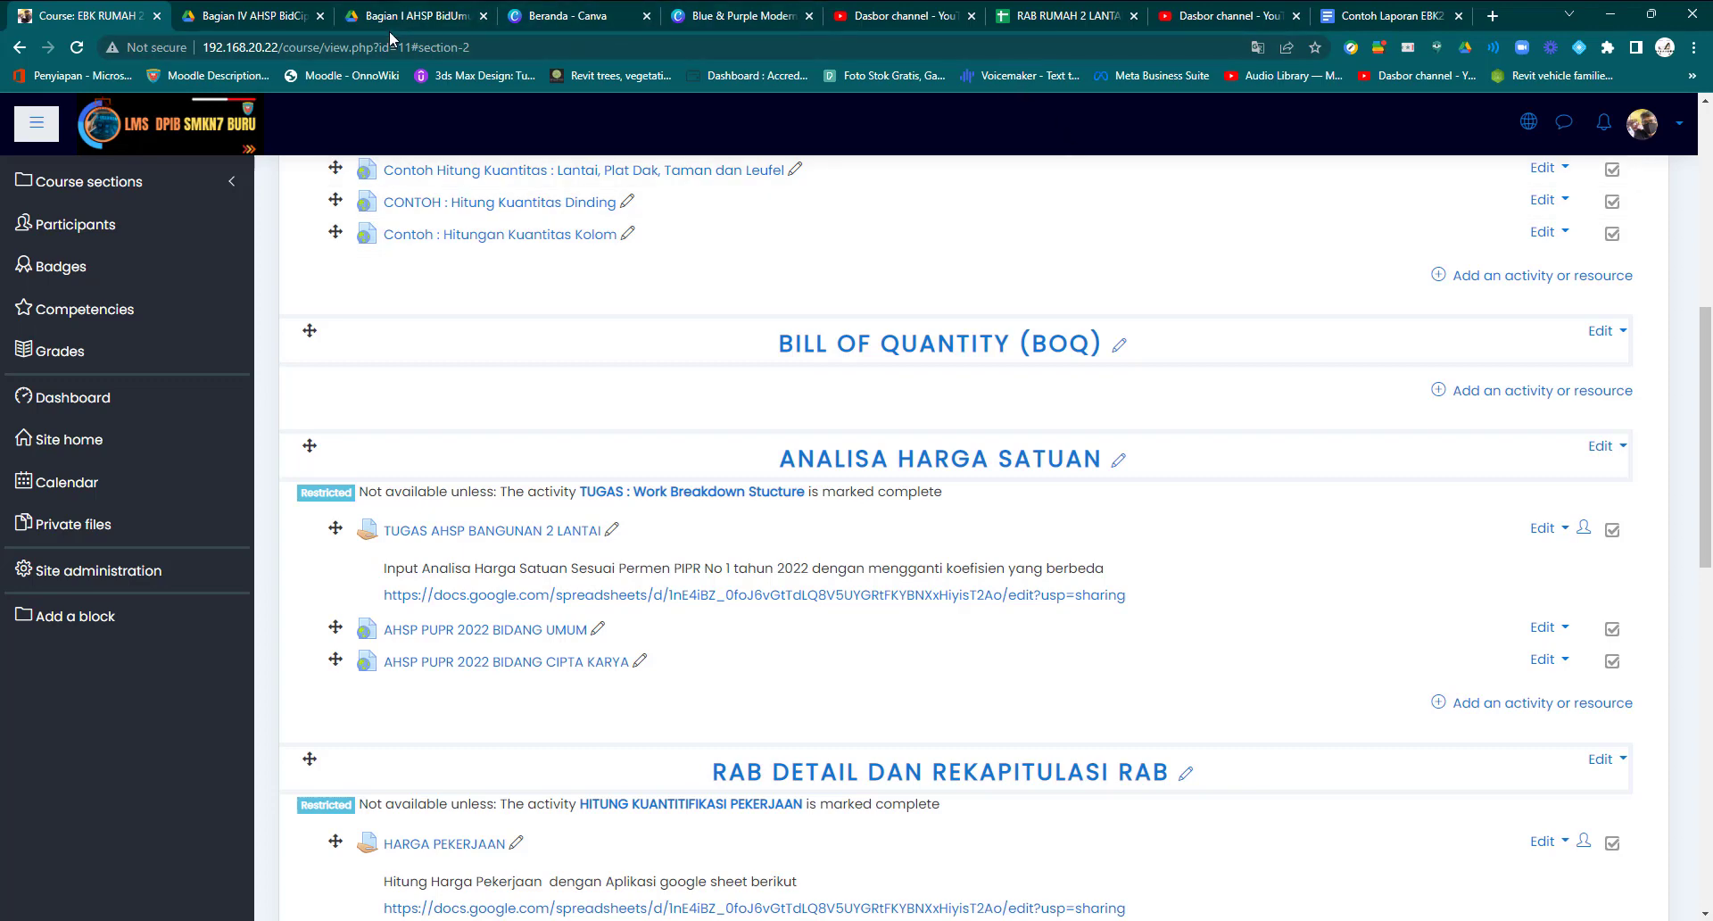
left_click(270, 19)
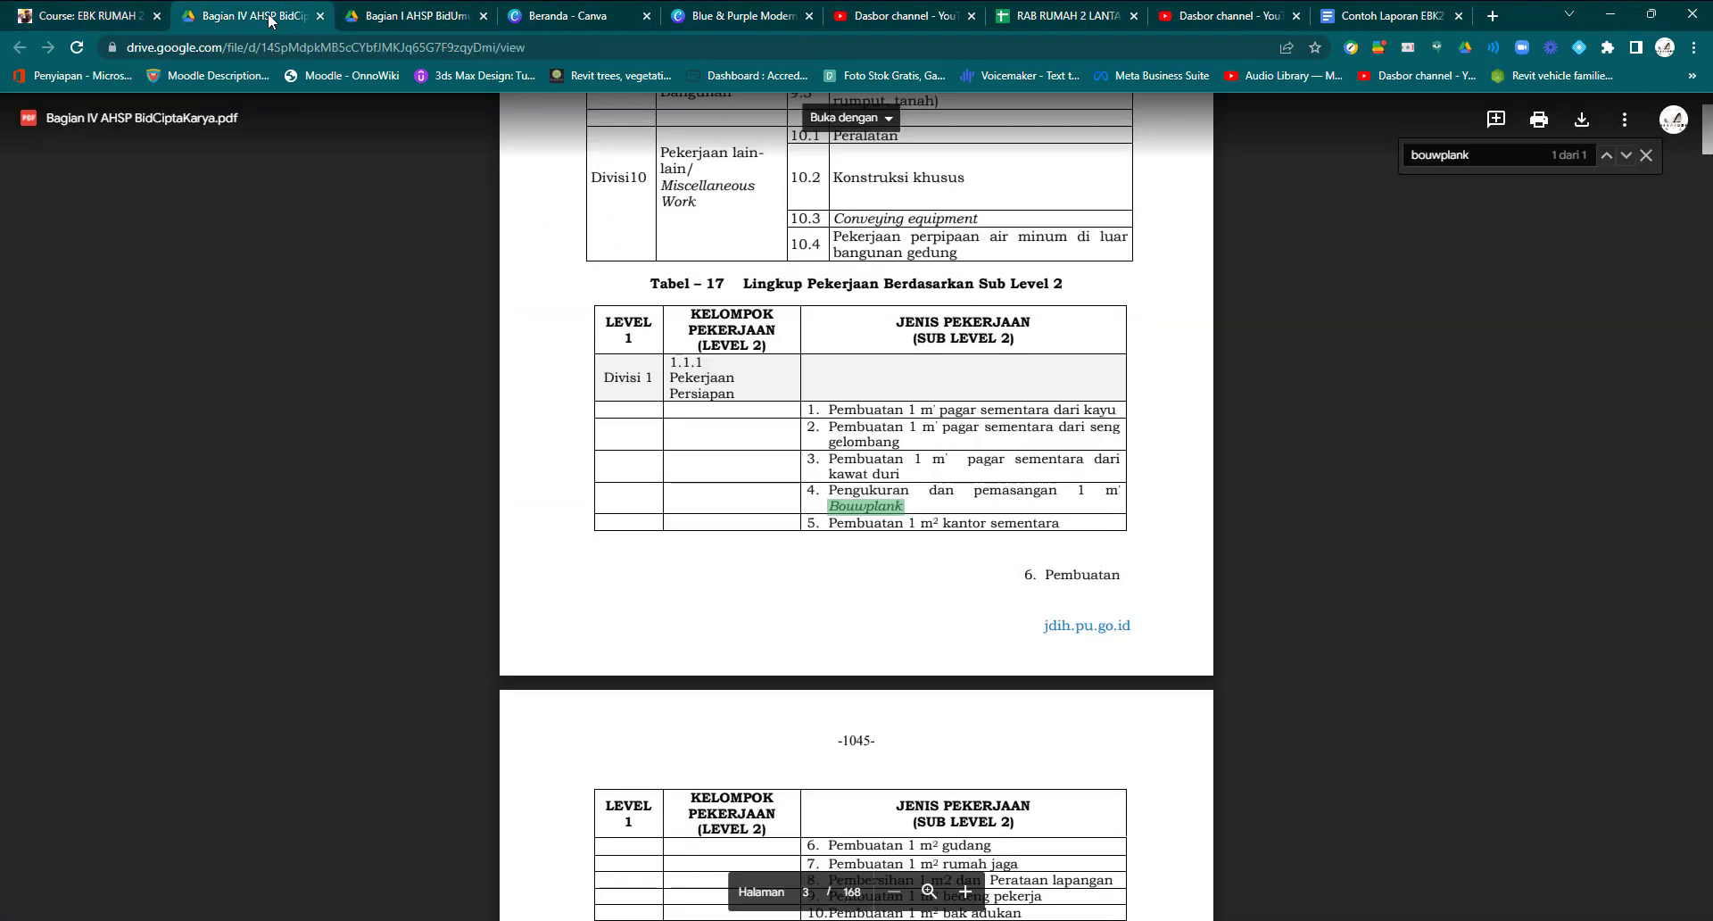
left_click(375, 20)
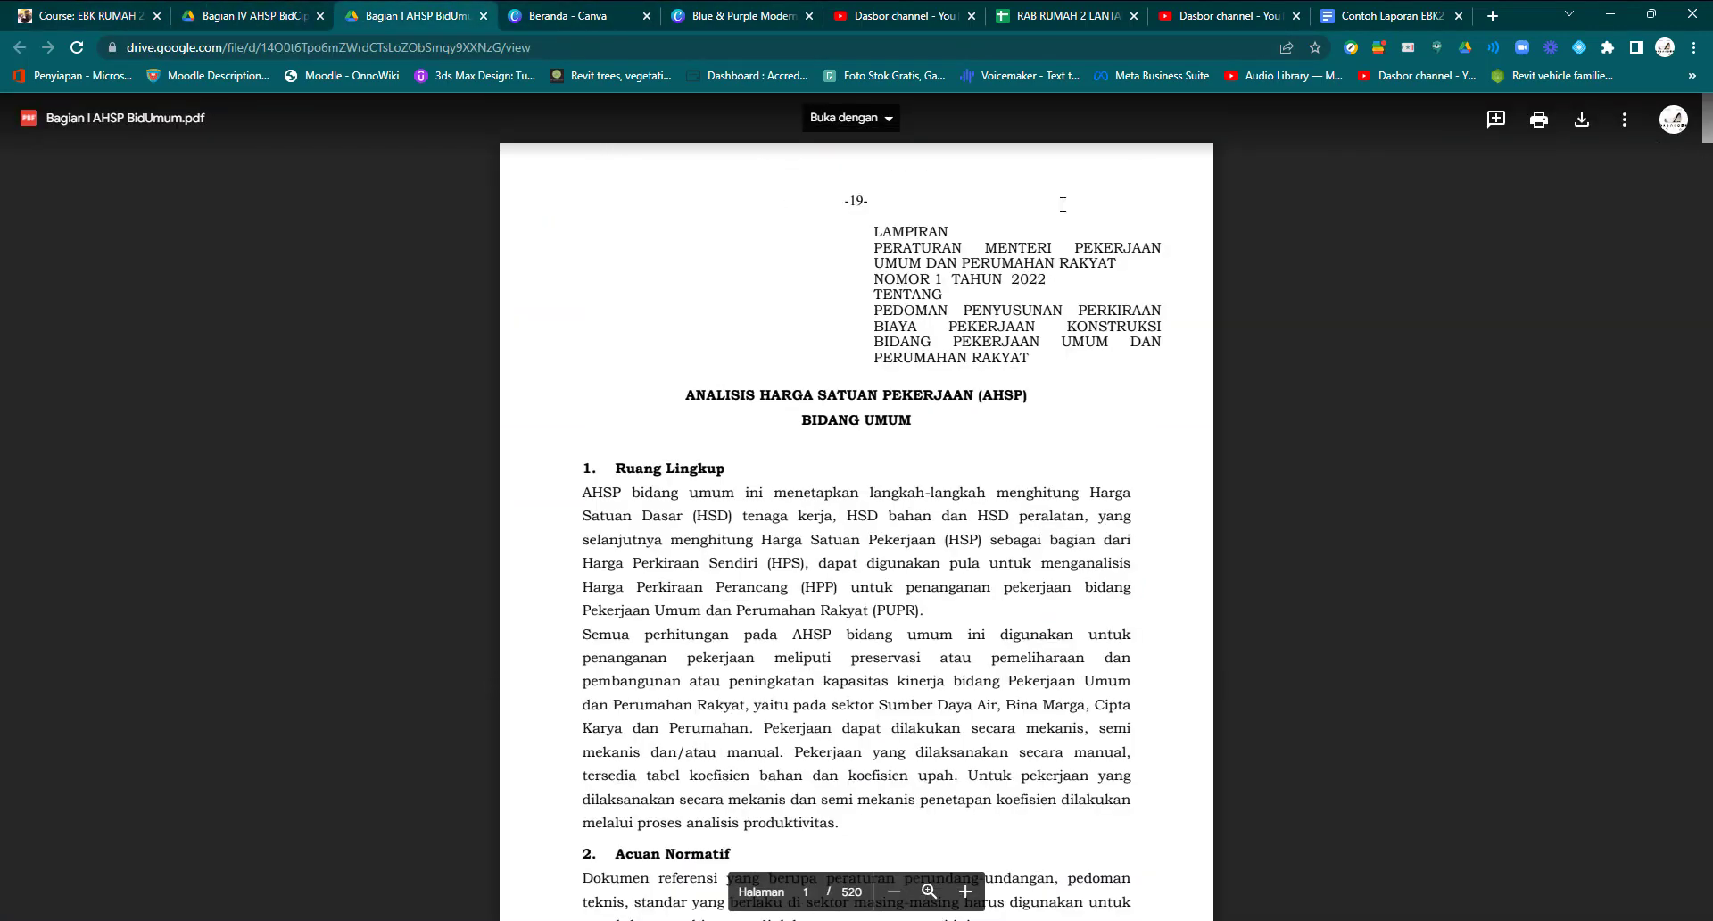
Search the Bagian I AHSP BidUmum PDF for "bouwplank" and examine the coefficient table of item 1.1.d (c).
left_click(1625, 125)
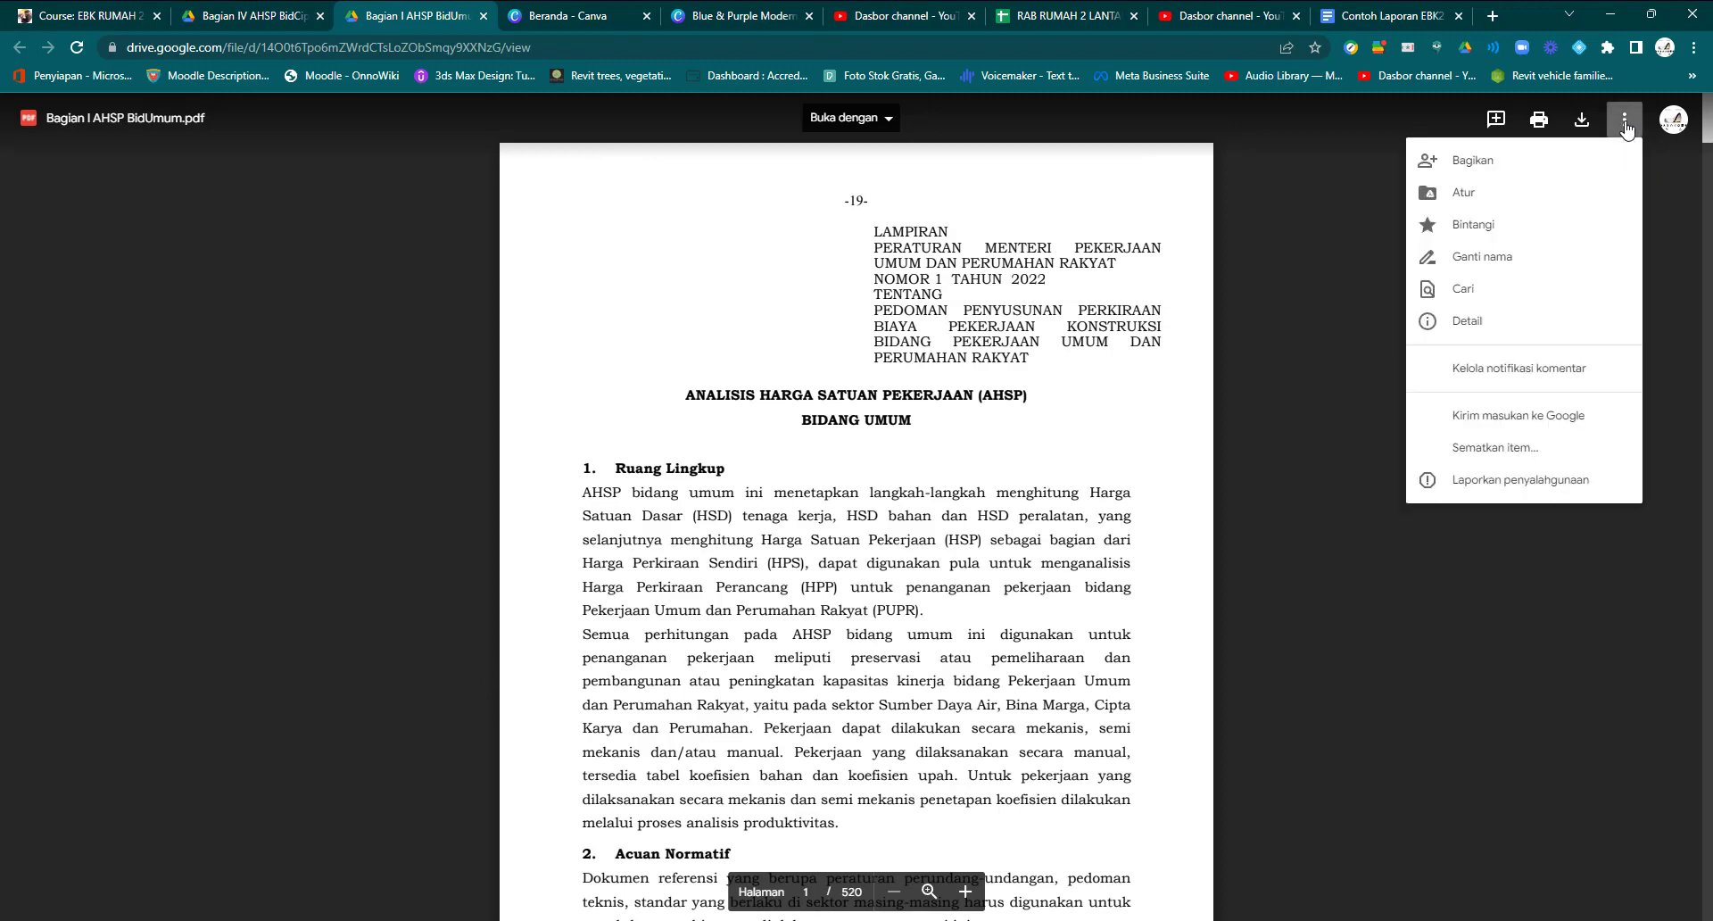
left_click(1480, 300)
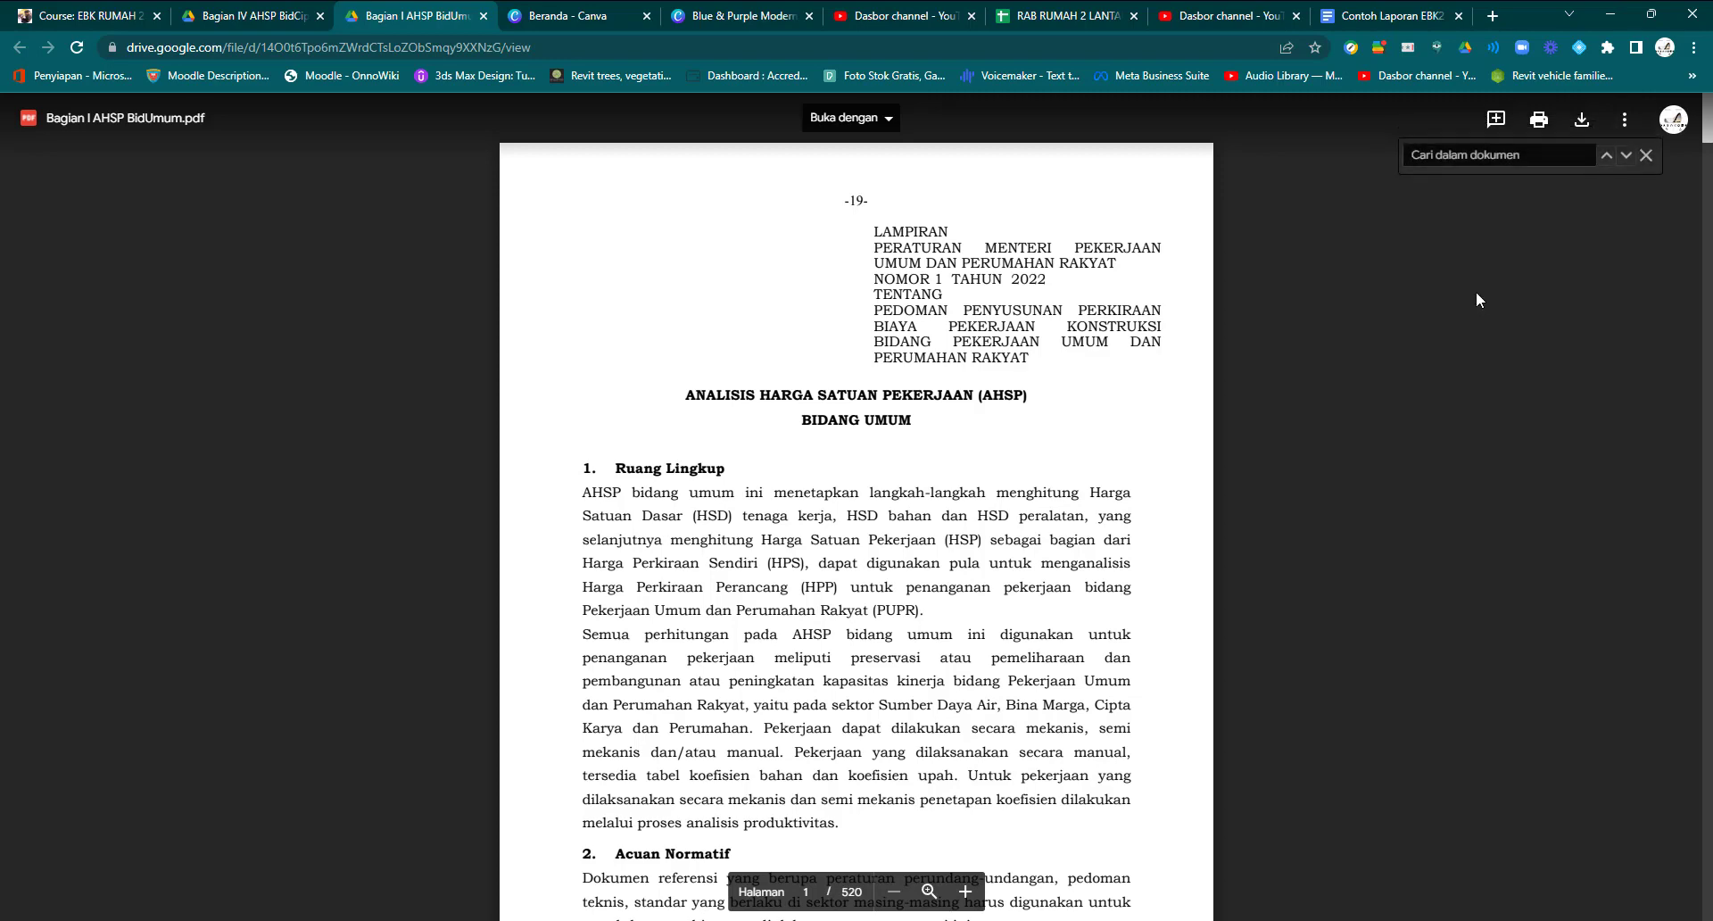
type("bouwplank")
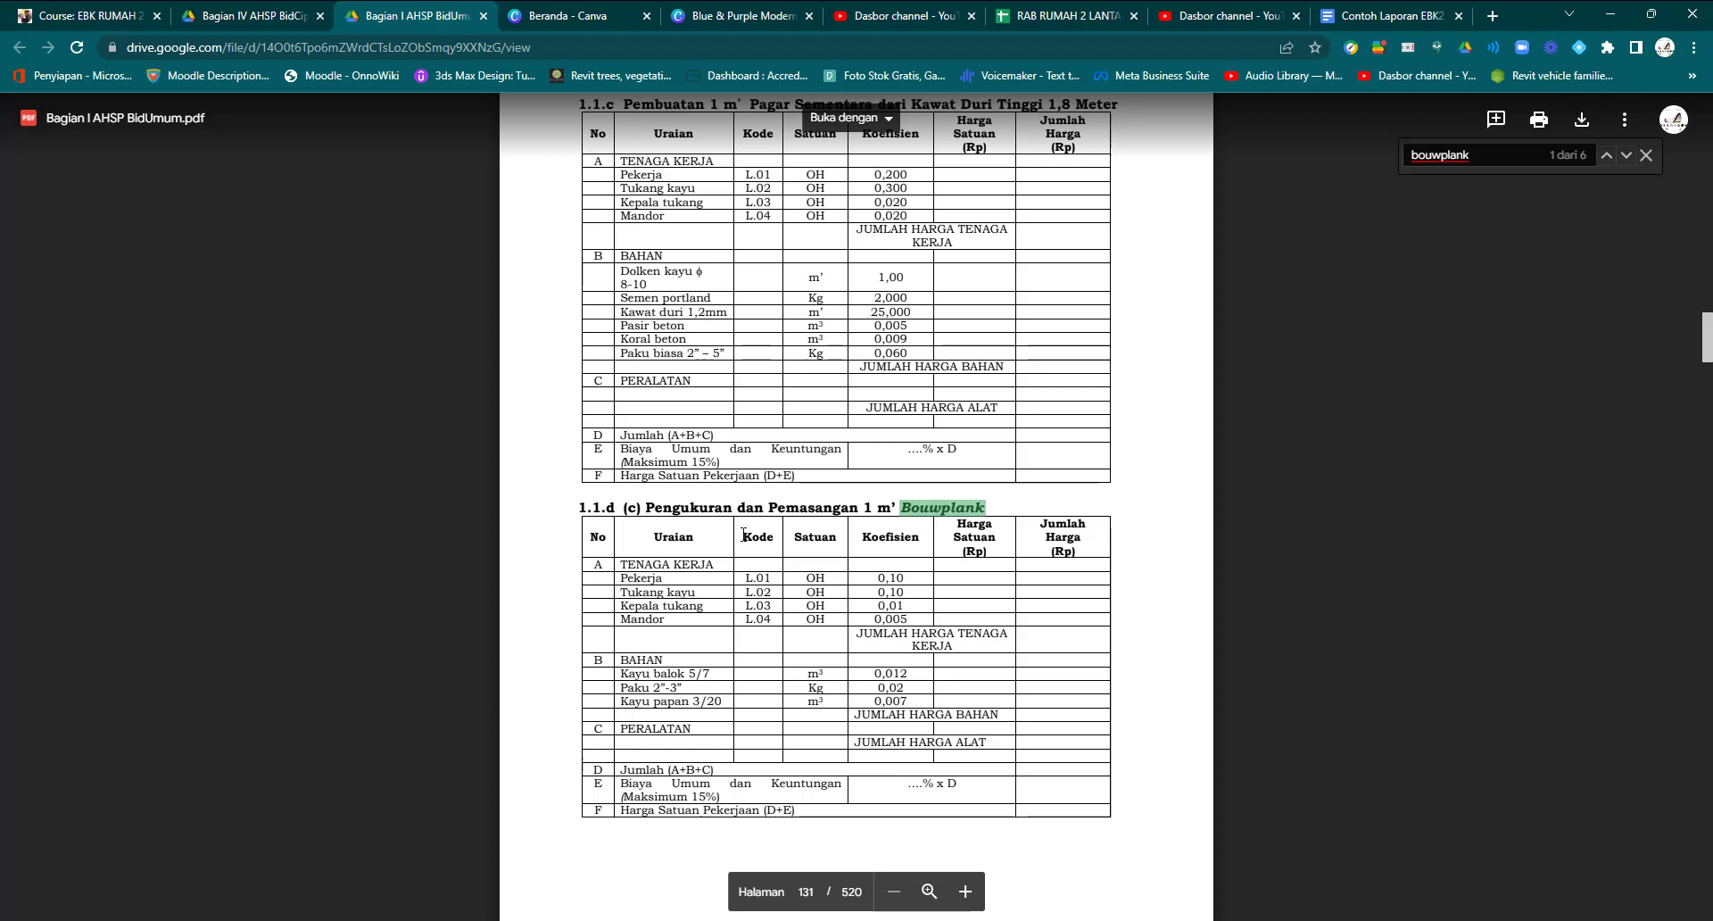
scroll(743, 535, "down", 2)
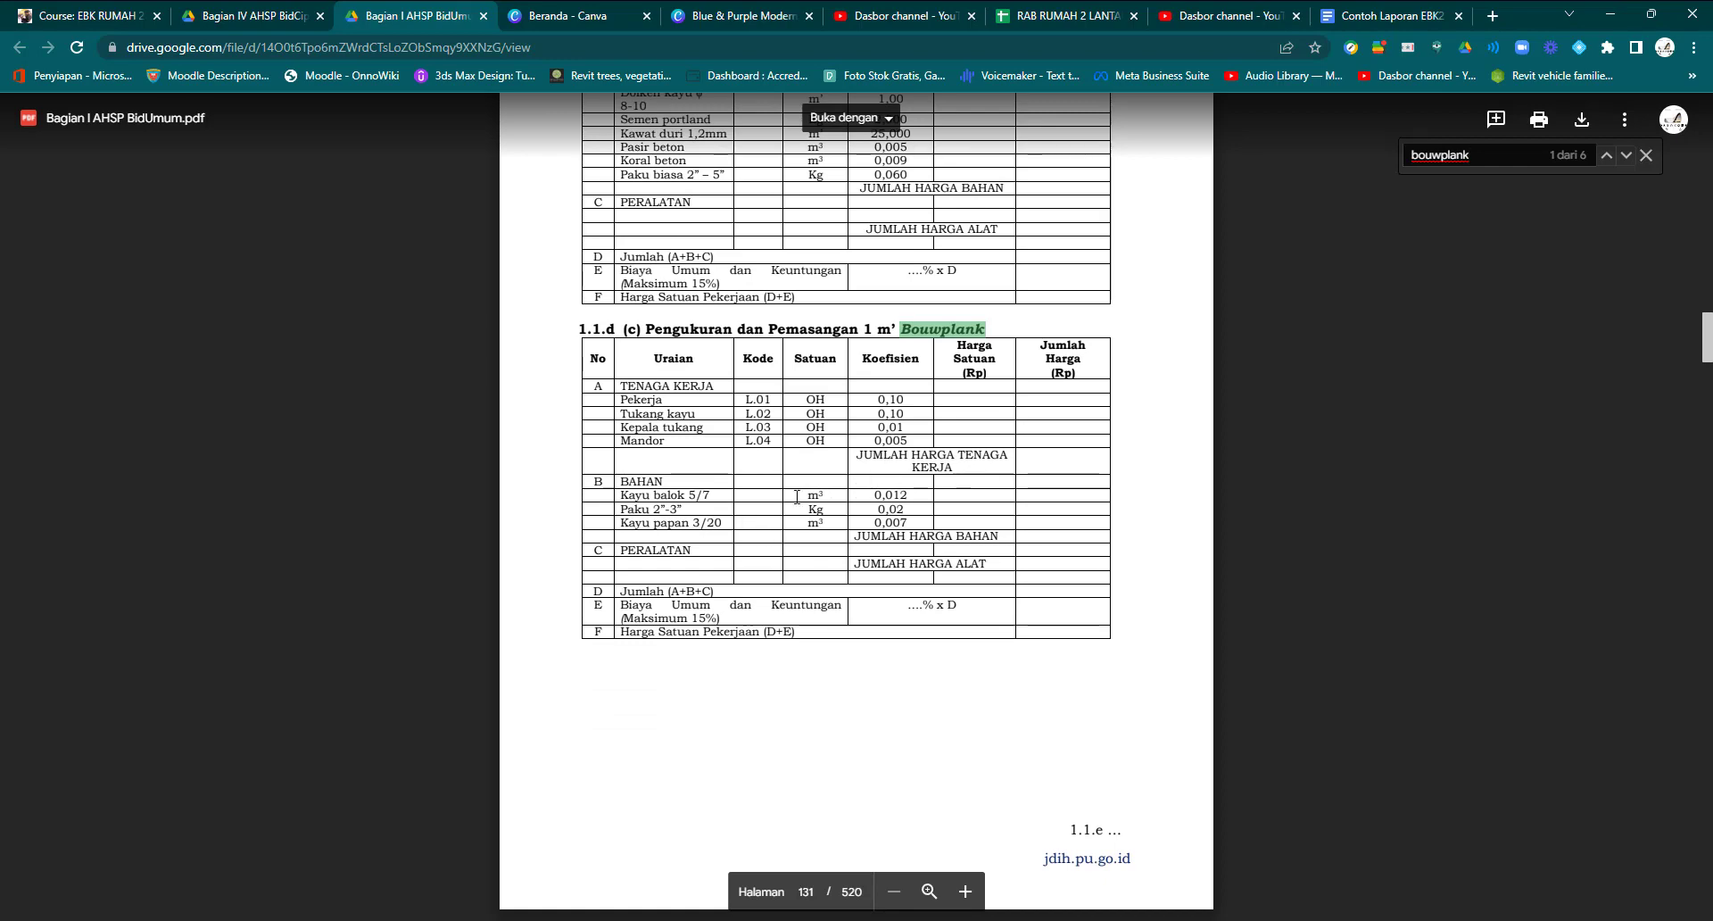
Shrink the browser, clear Revit from view, and detach the RAB RUMAH 2 LANTAI spreadsheet into its own window beside the PDF.
left_click(1653, 18)
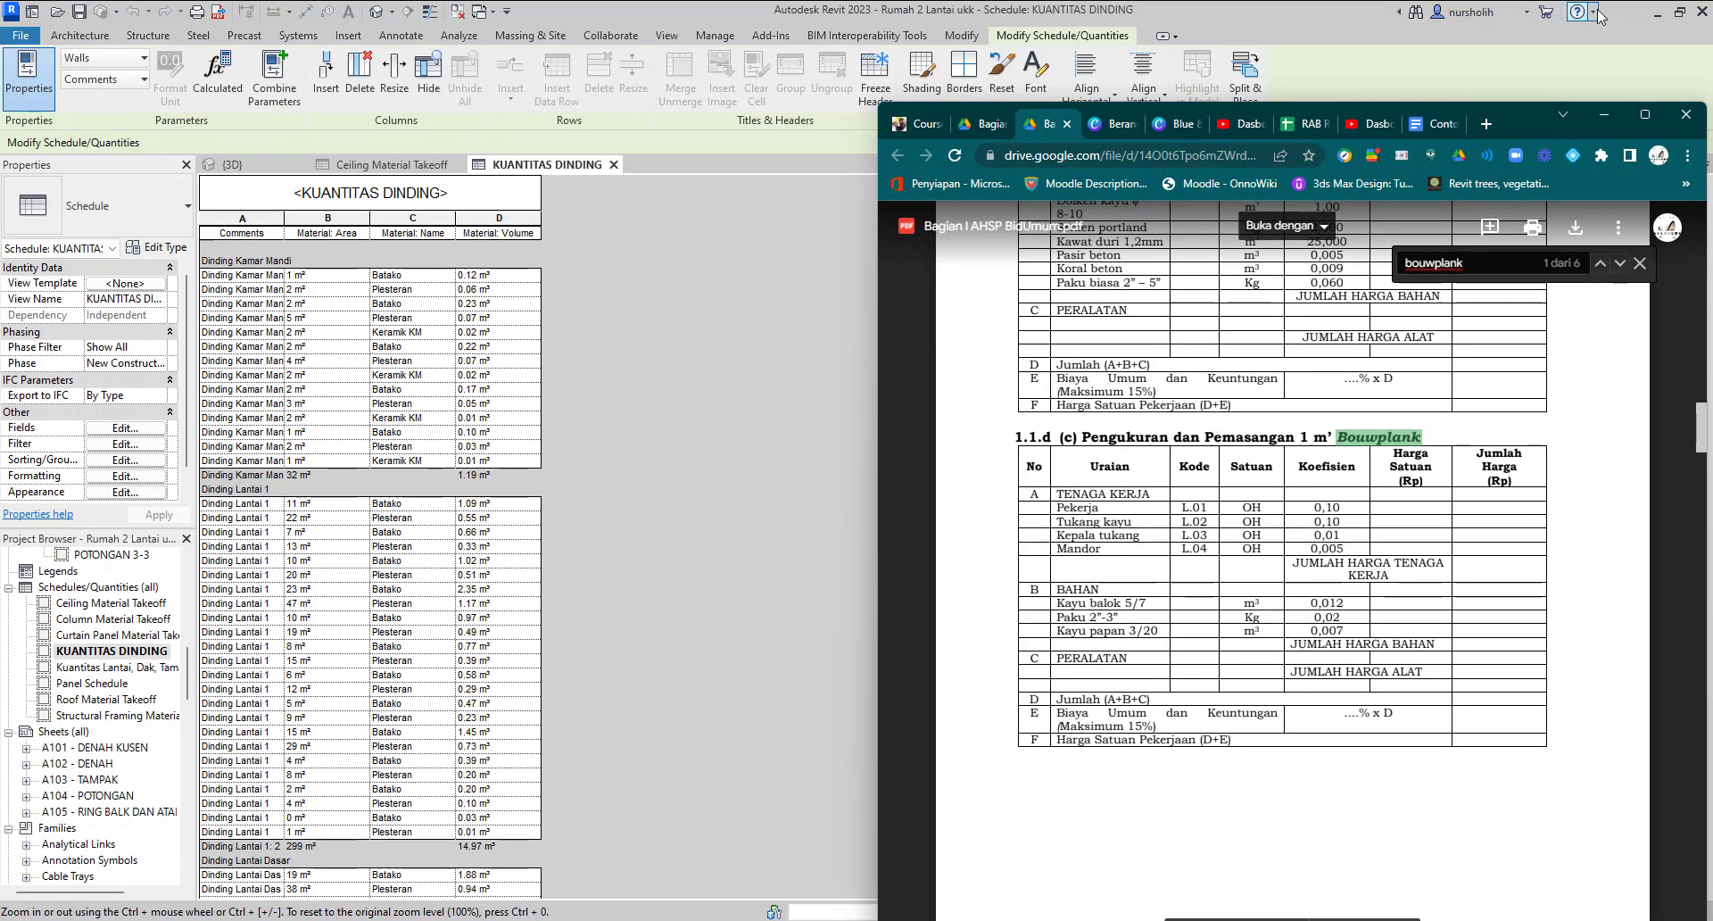
left_click(1655, 14)
left_click_drag(1517, 113, 1506, 34)
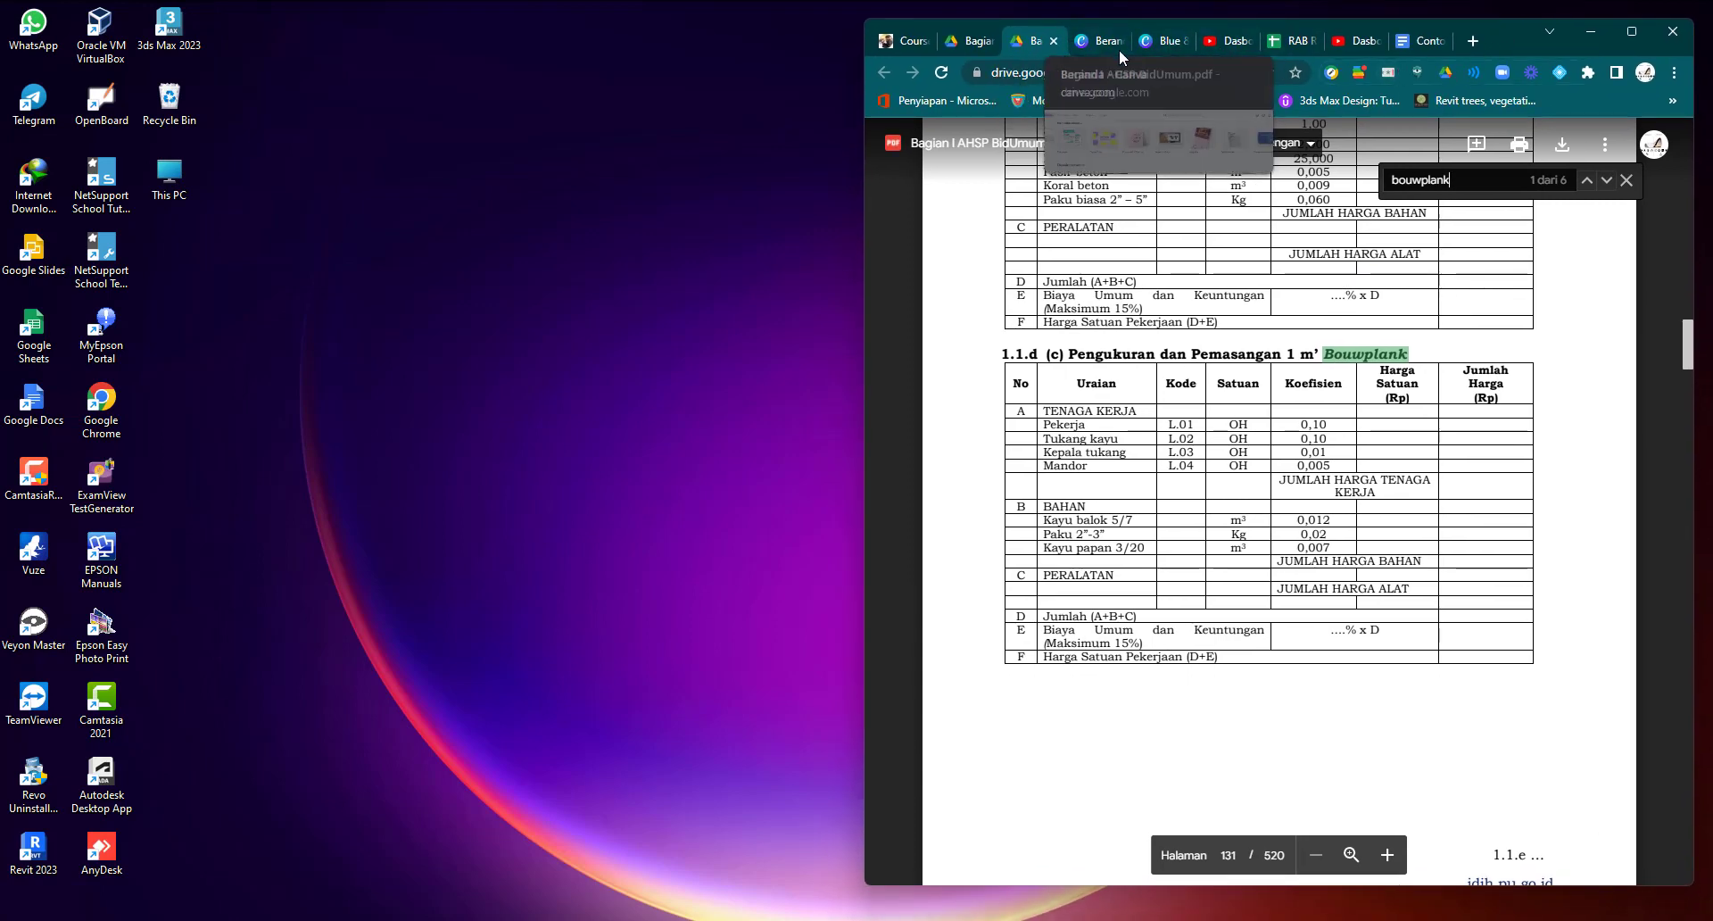
left_click_drag(1289, 47, 3, 3)
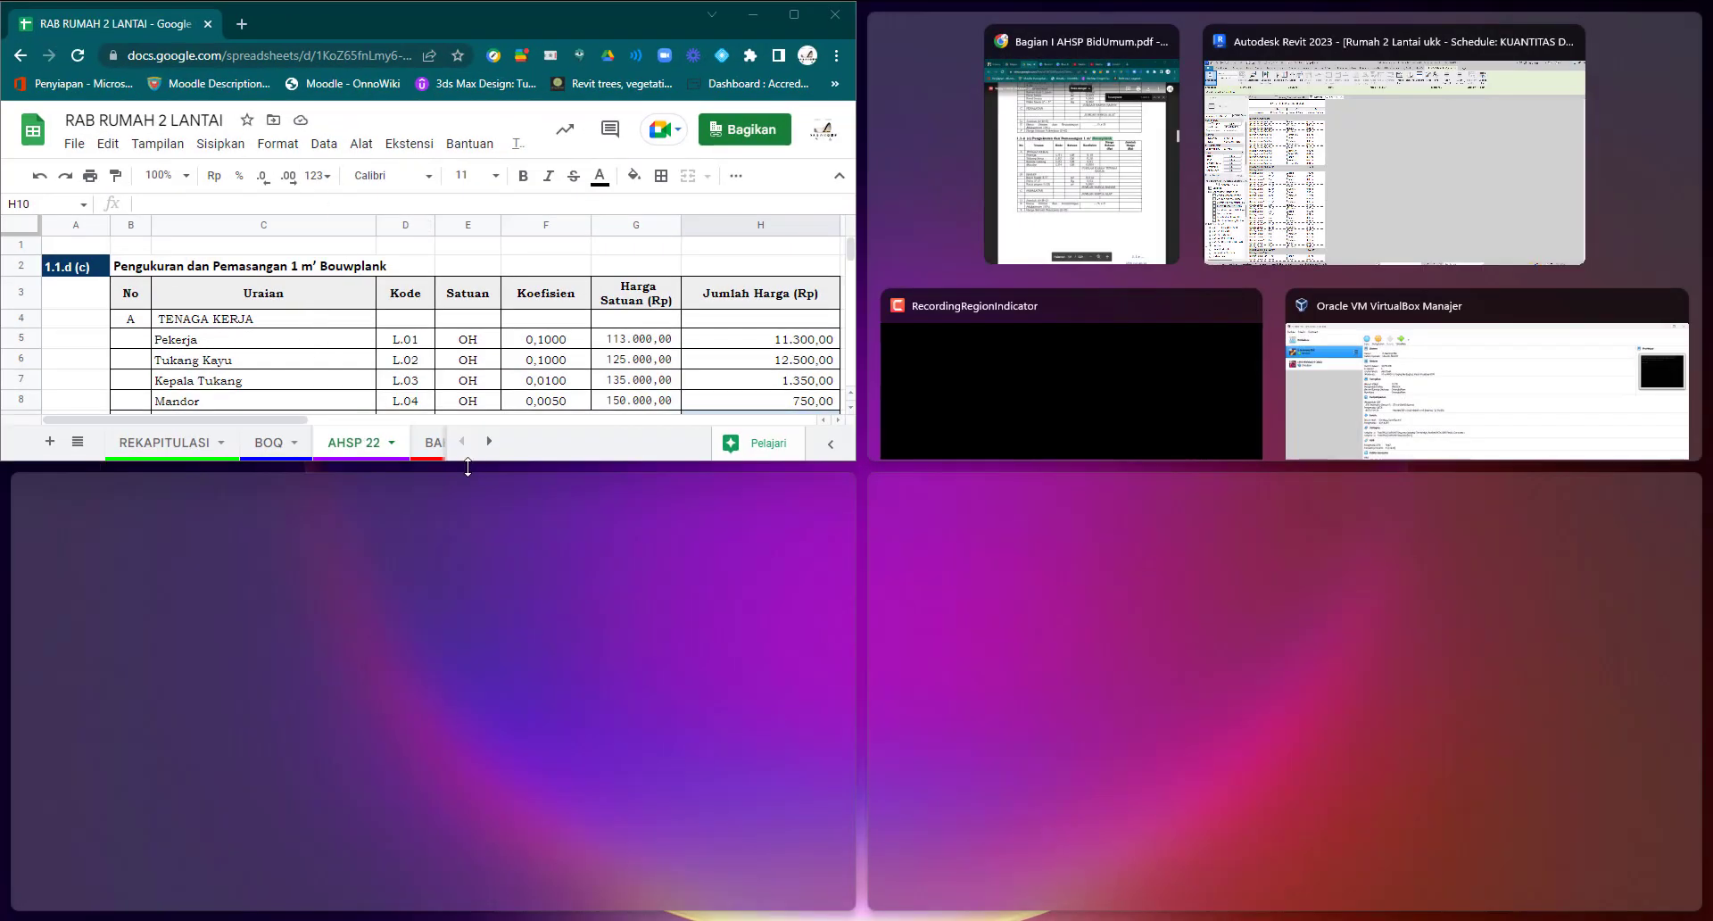
left_click_drag(468, 459, 504, 876)
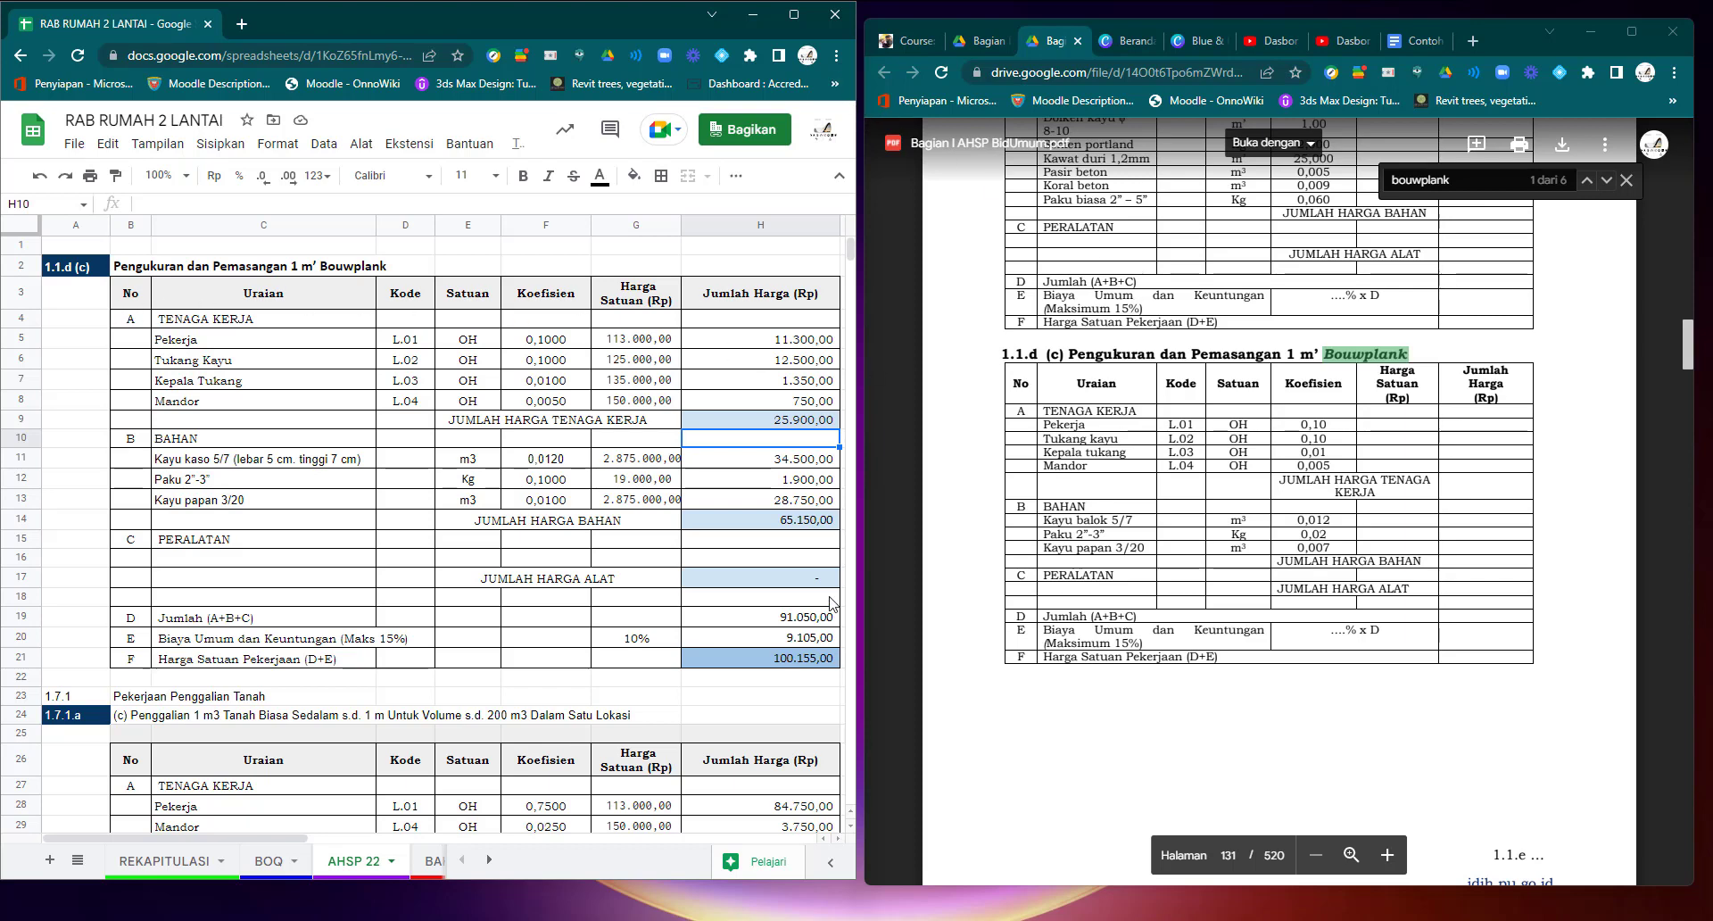
Return the spreadsheet to a half-screen window and place it alongside the PDF for side-by-side comparison.
mouse_move(795, 19)
left_click(795, 20)
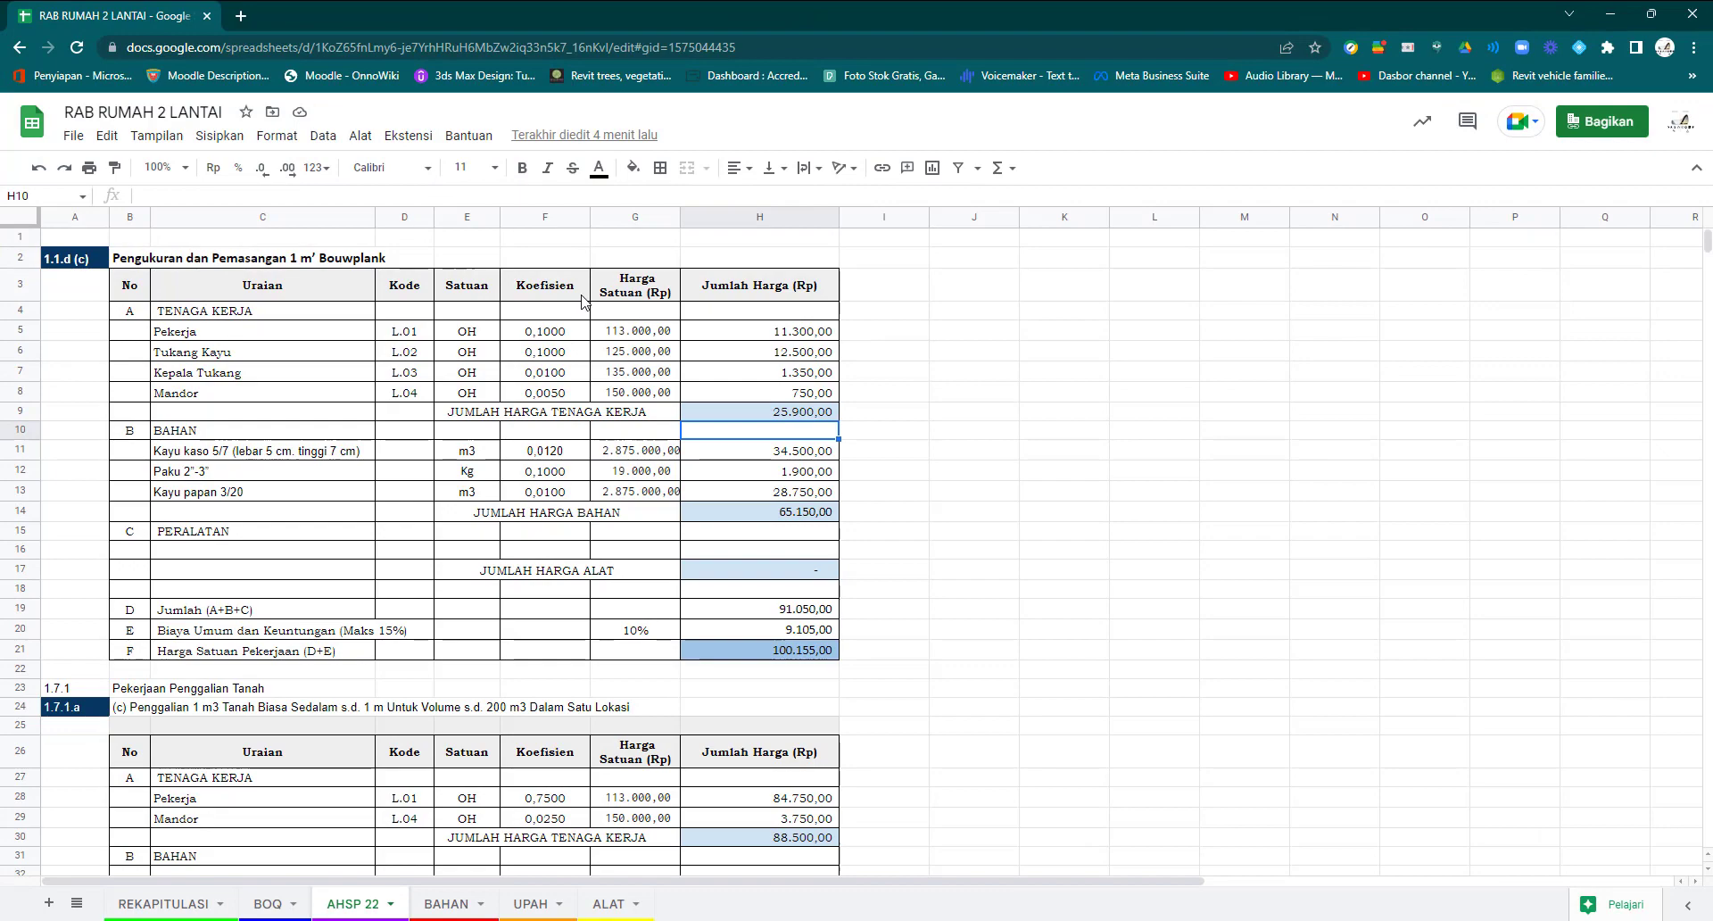
left_click(1652, 15)
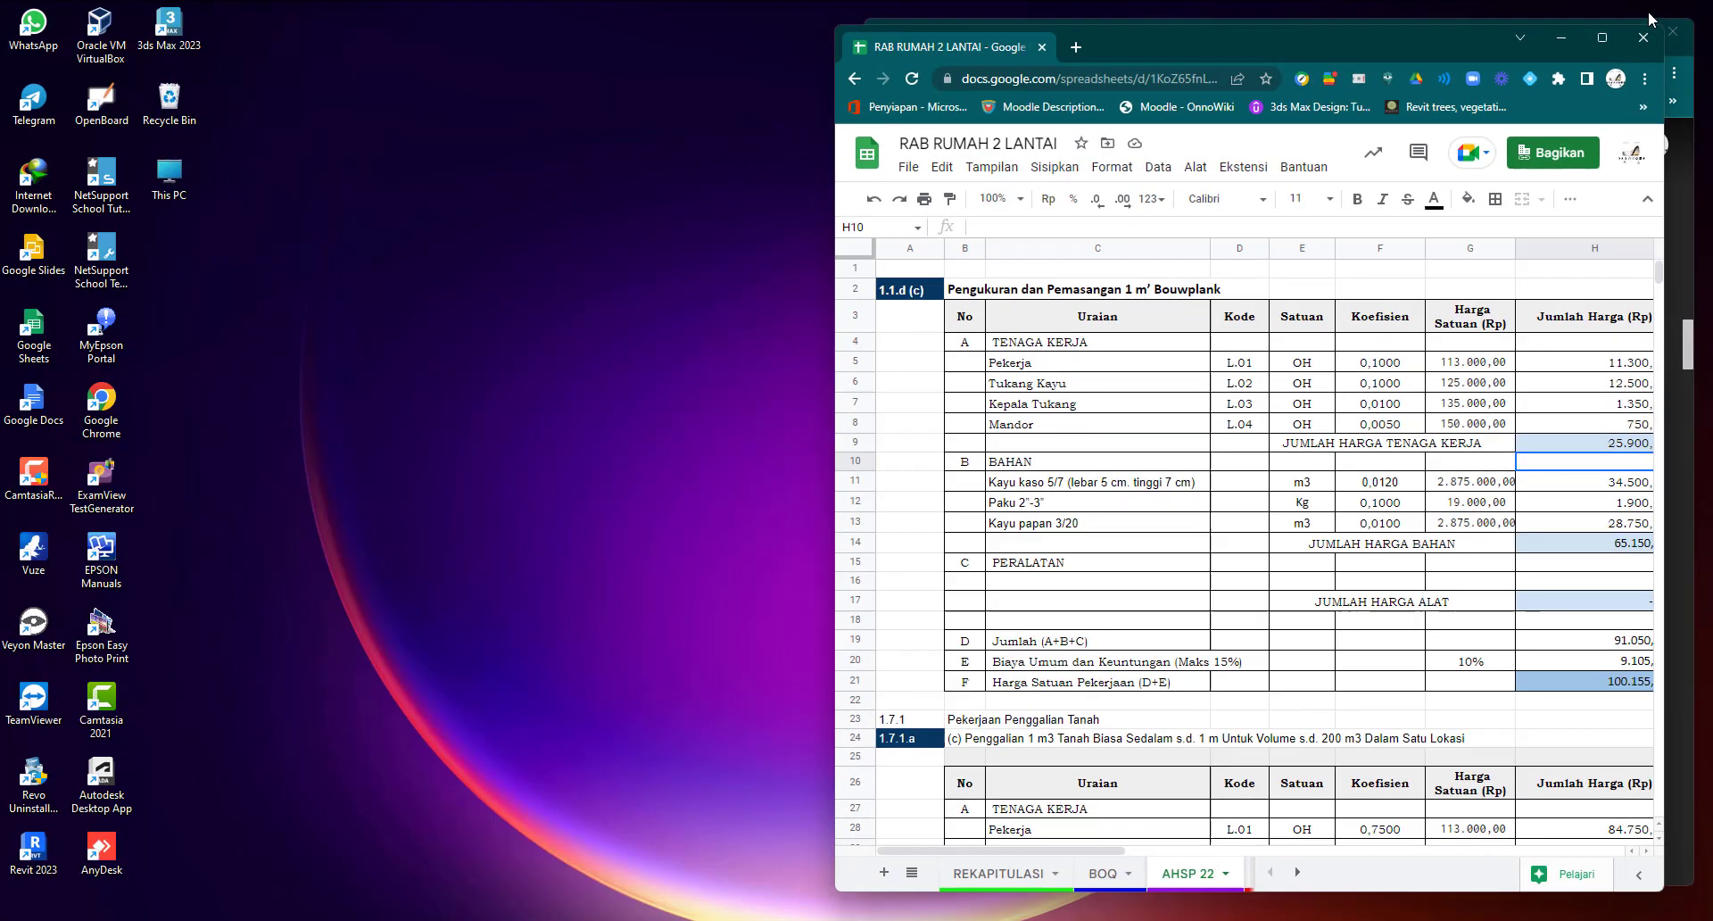
left_click_drag(1458, 38, 582, 30)
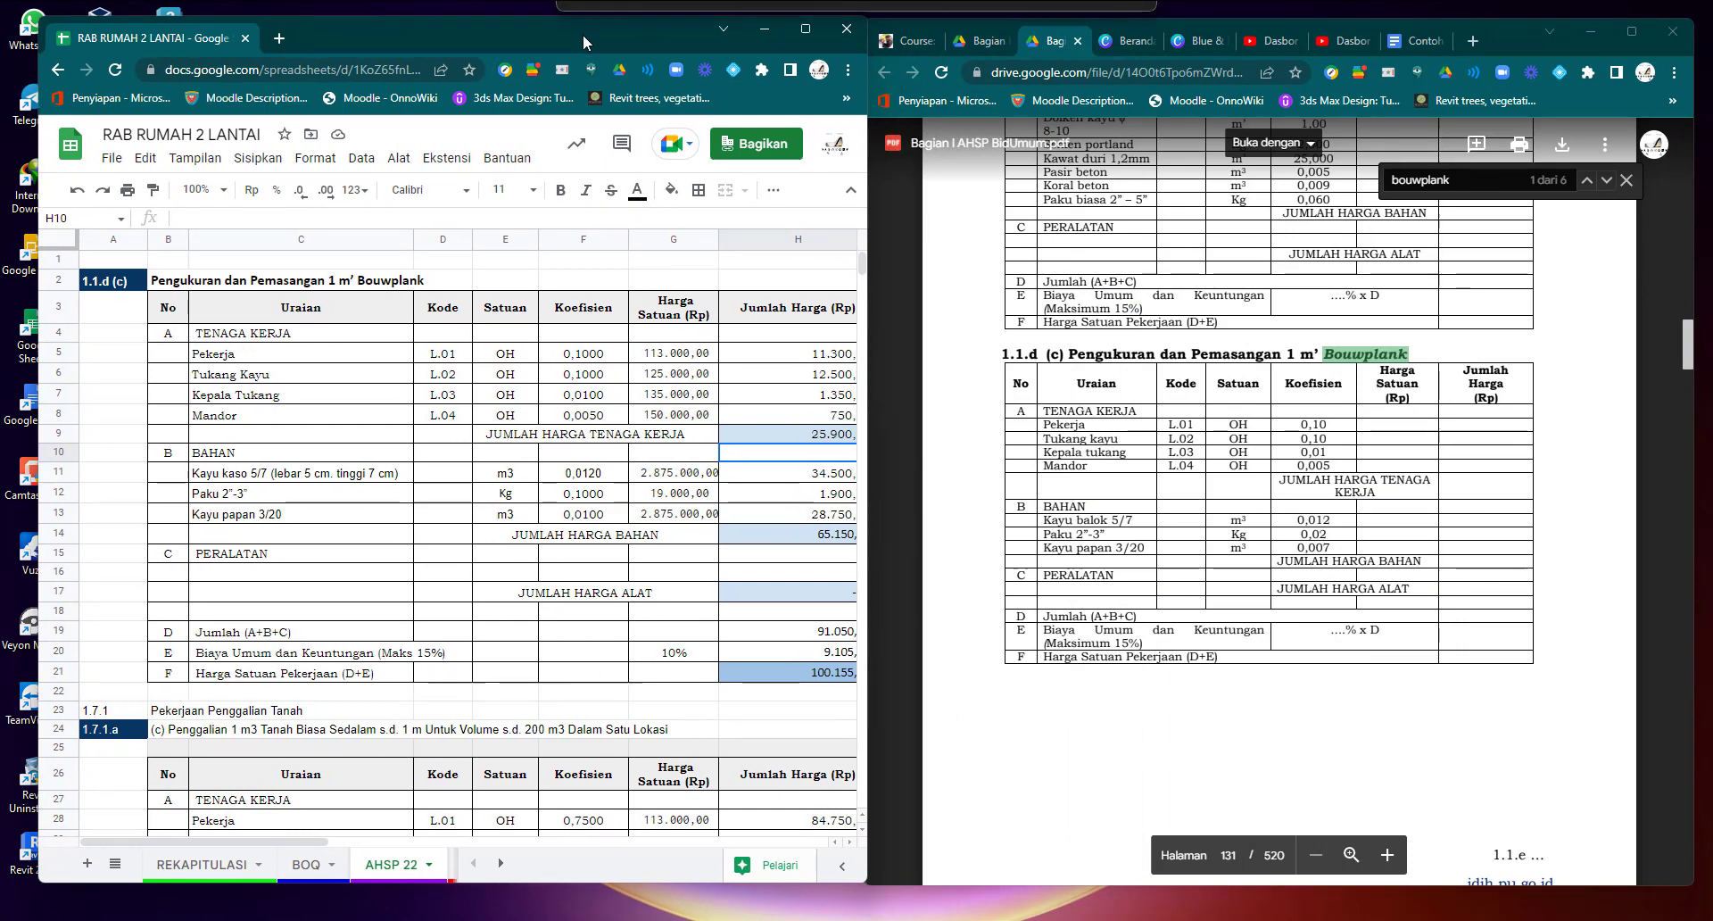
Compare the Bouwplank analysis with the PDF table and examine the unit price VLOOKUP formulas in G5 and G11.
left_click(694, 360)
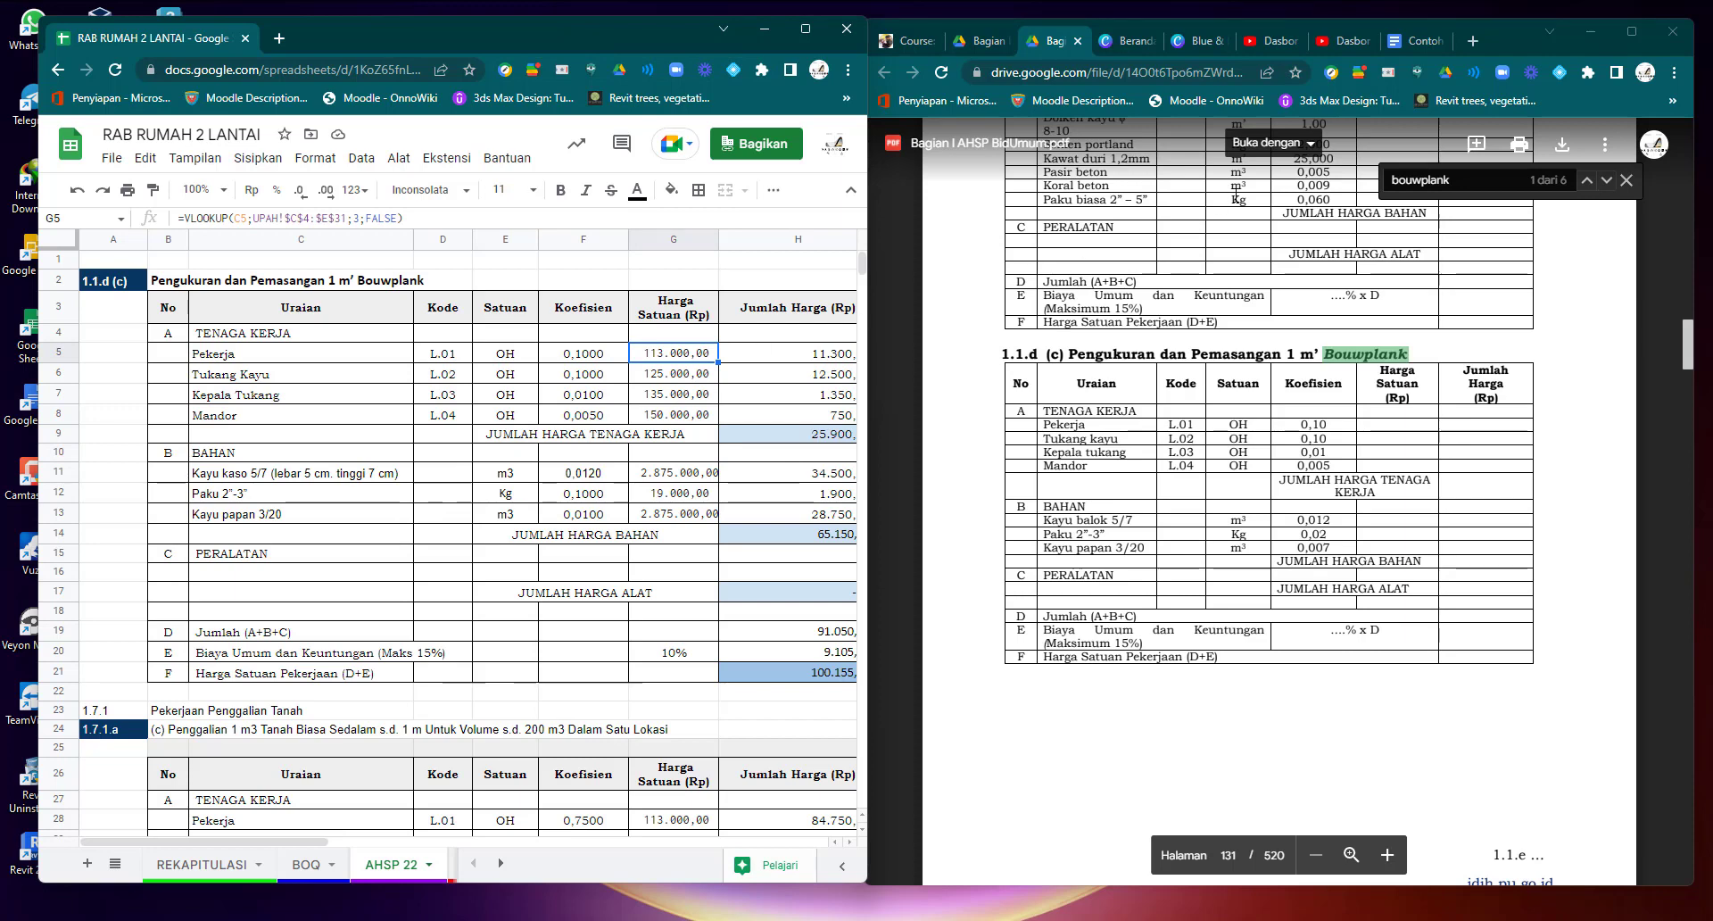
left_click(1460, 347)
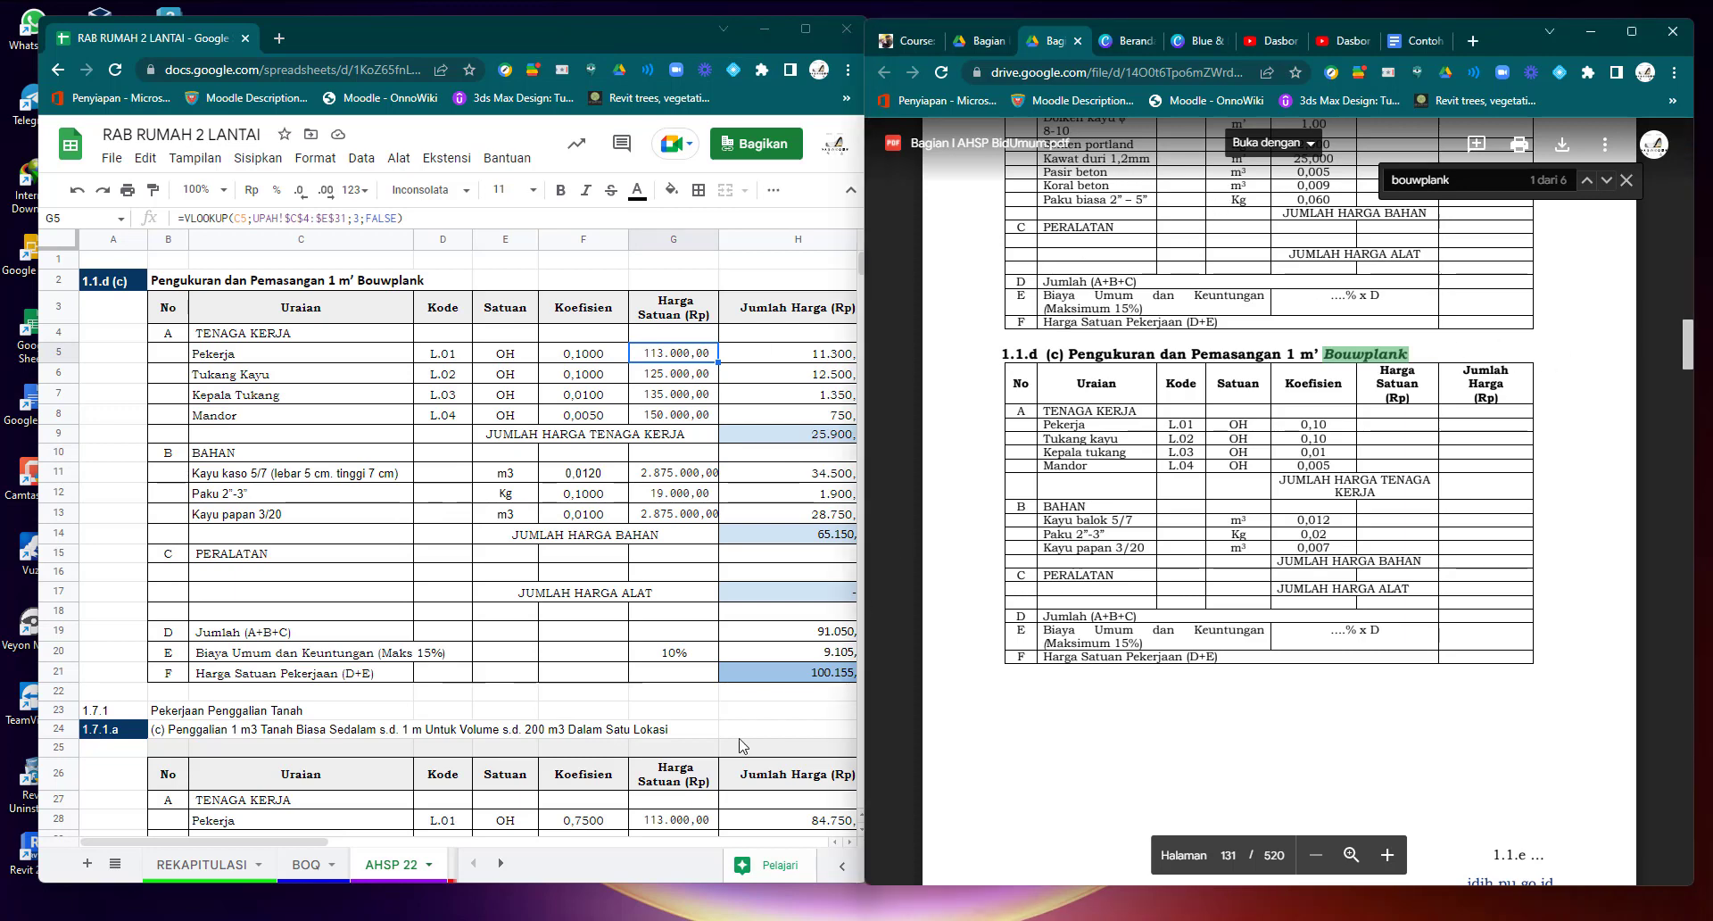
left_click(664, 484)
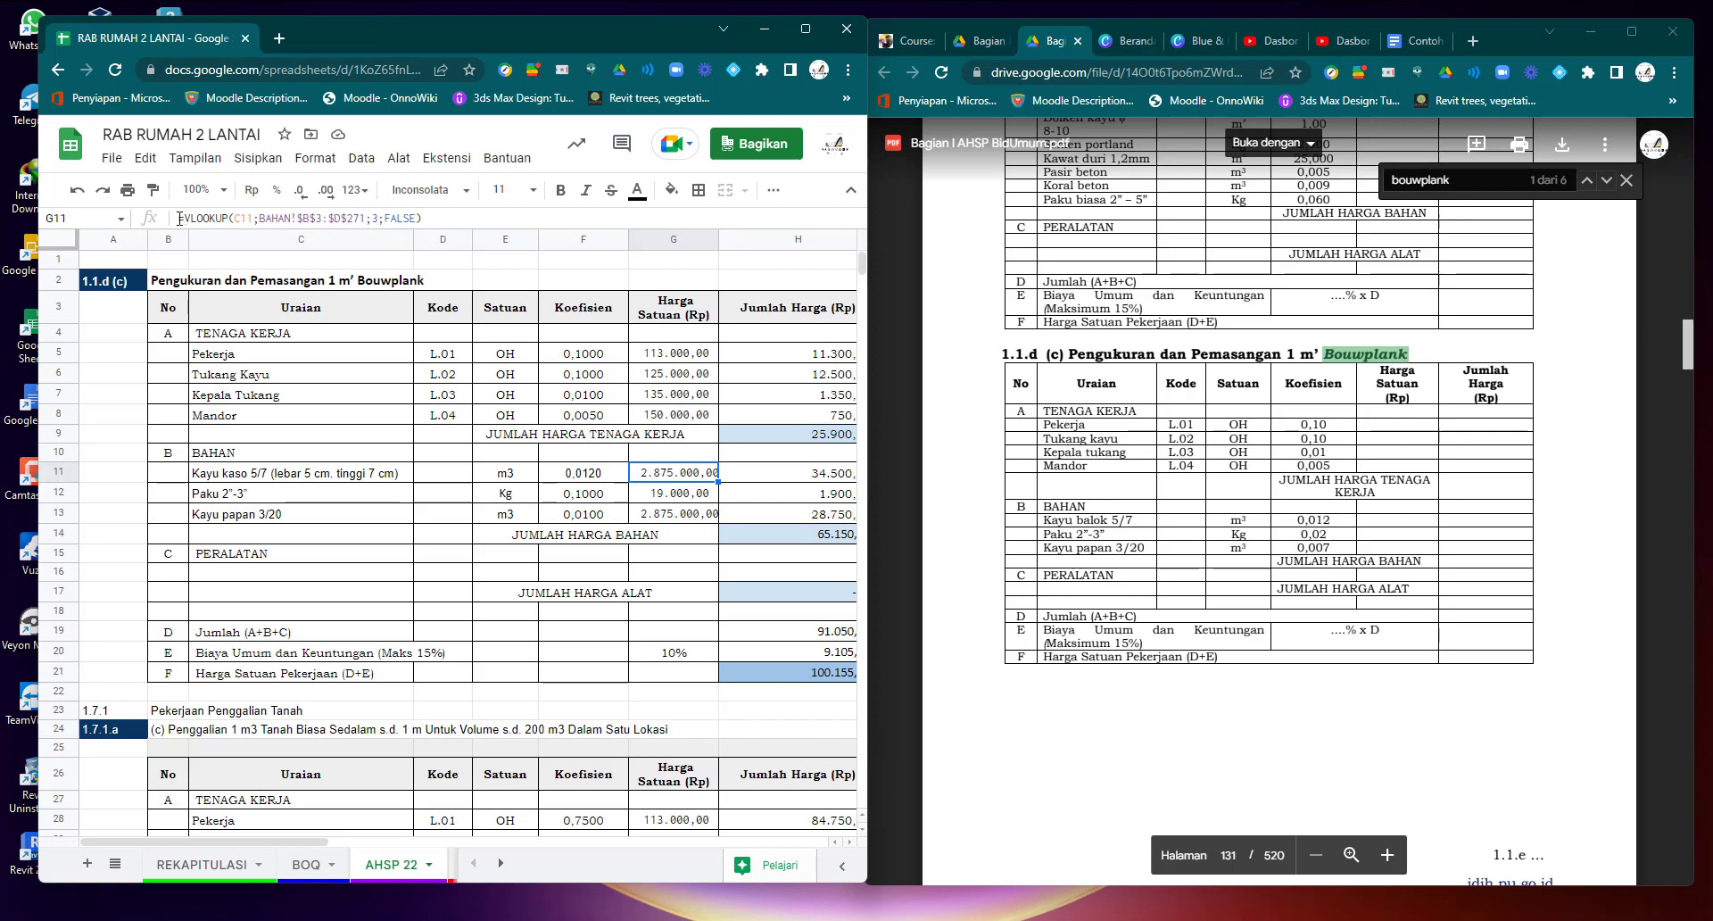
left_click_drag(179, 218, 439, 218)
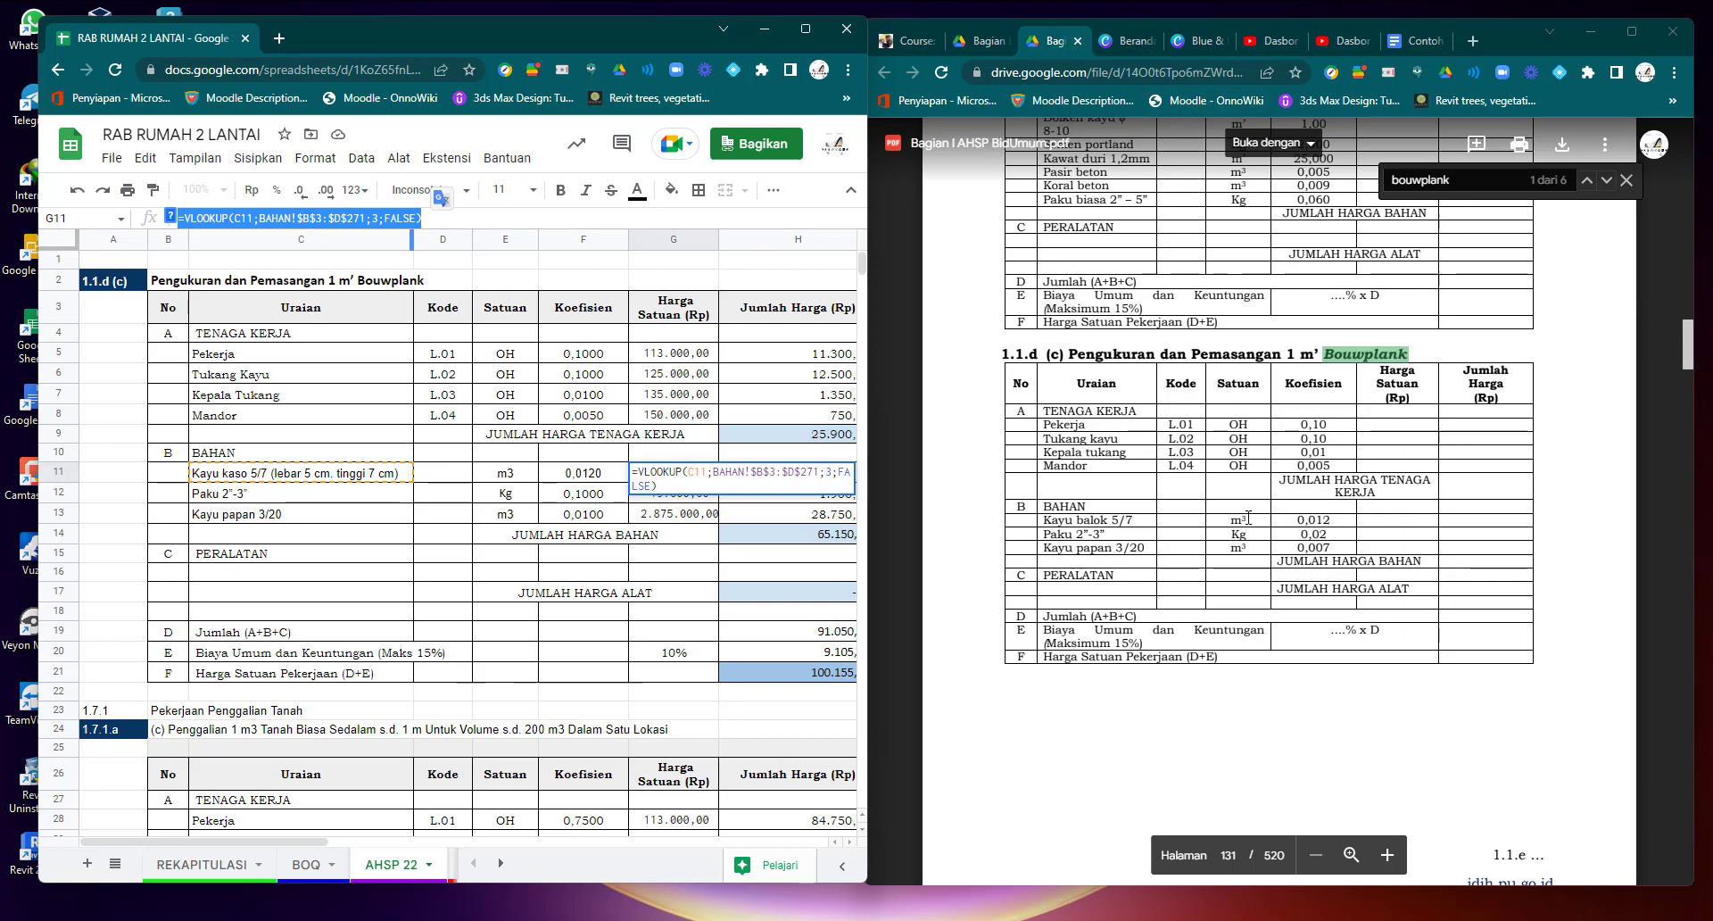
scroll(1248, 518, "up", 1)
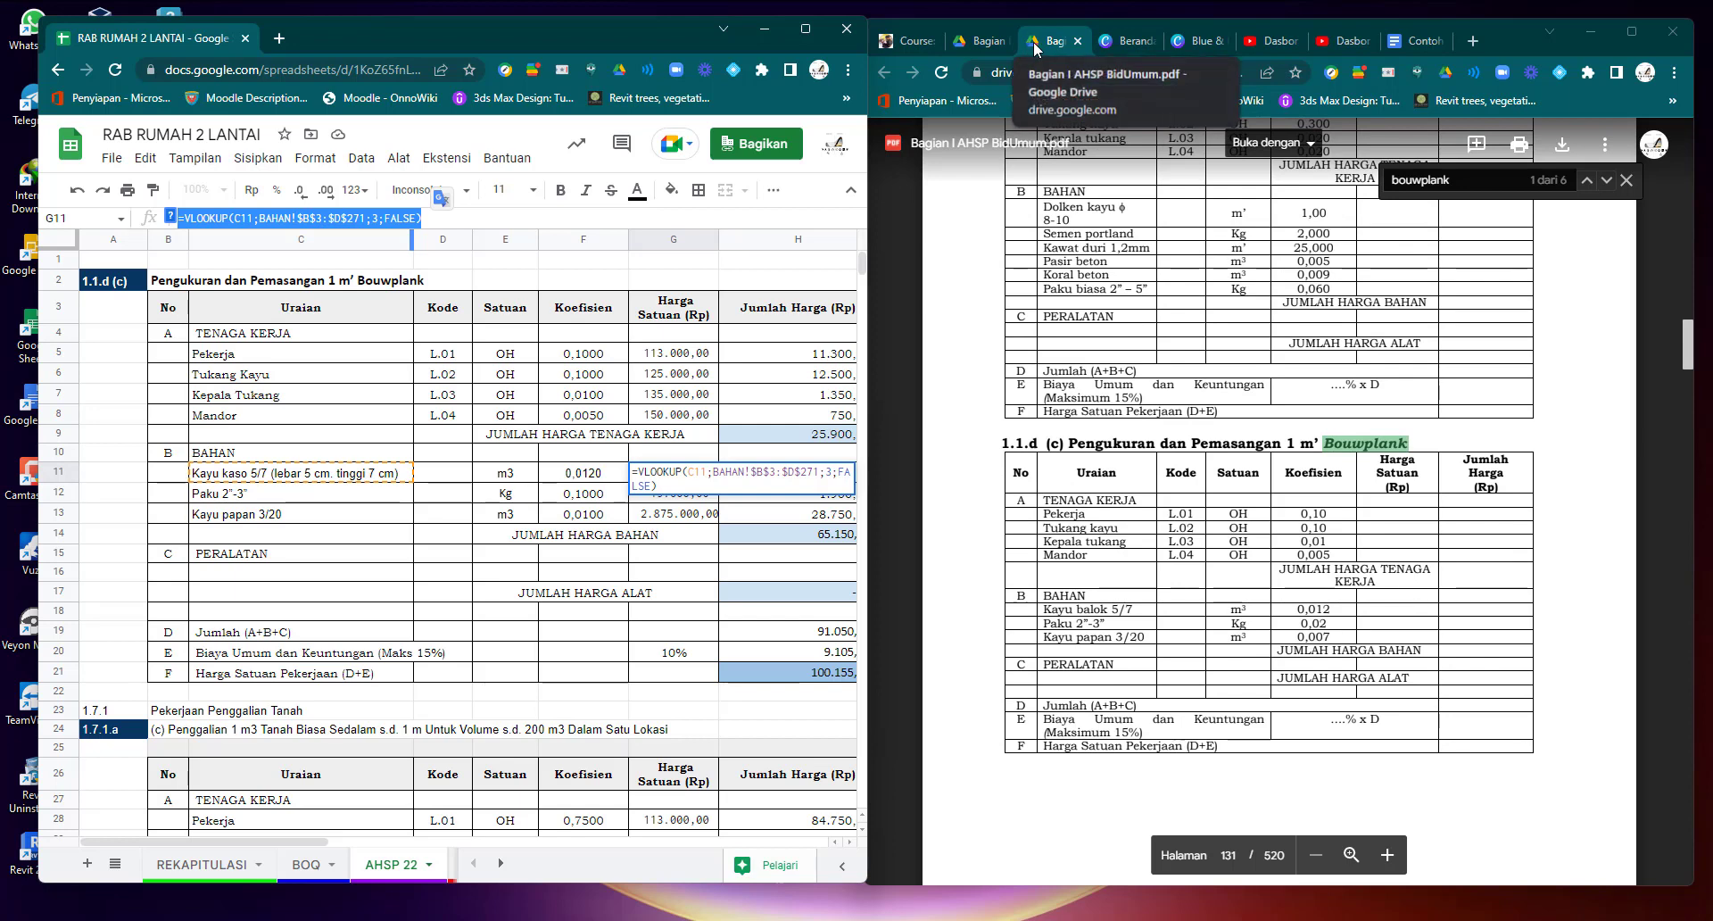
Examine the BAHAN material price list from its first rows to its last, comparing its extent with the lookup range in AHSP 22 cell G11.
left_click(502, 864)
left_click(263, 877)
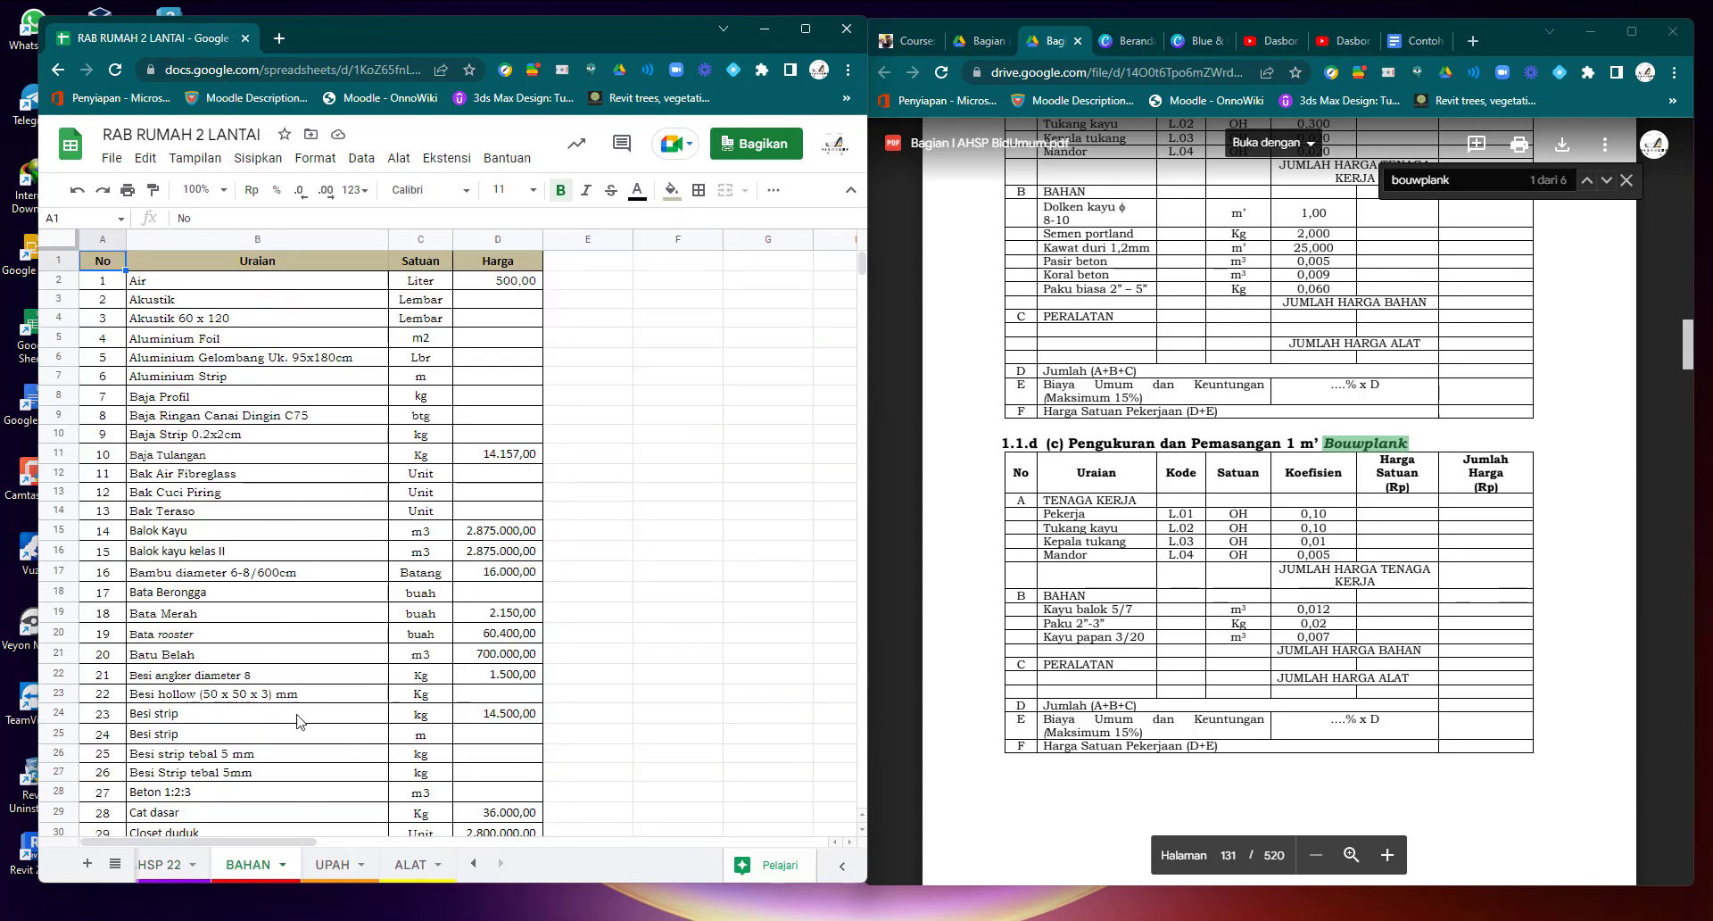
left_click(162, 865)
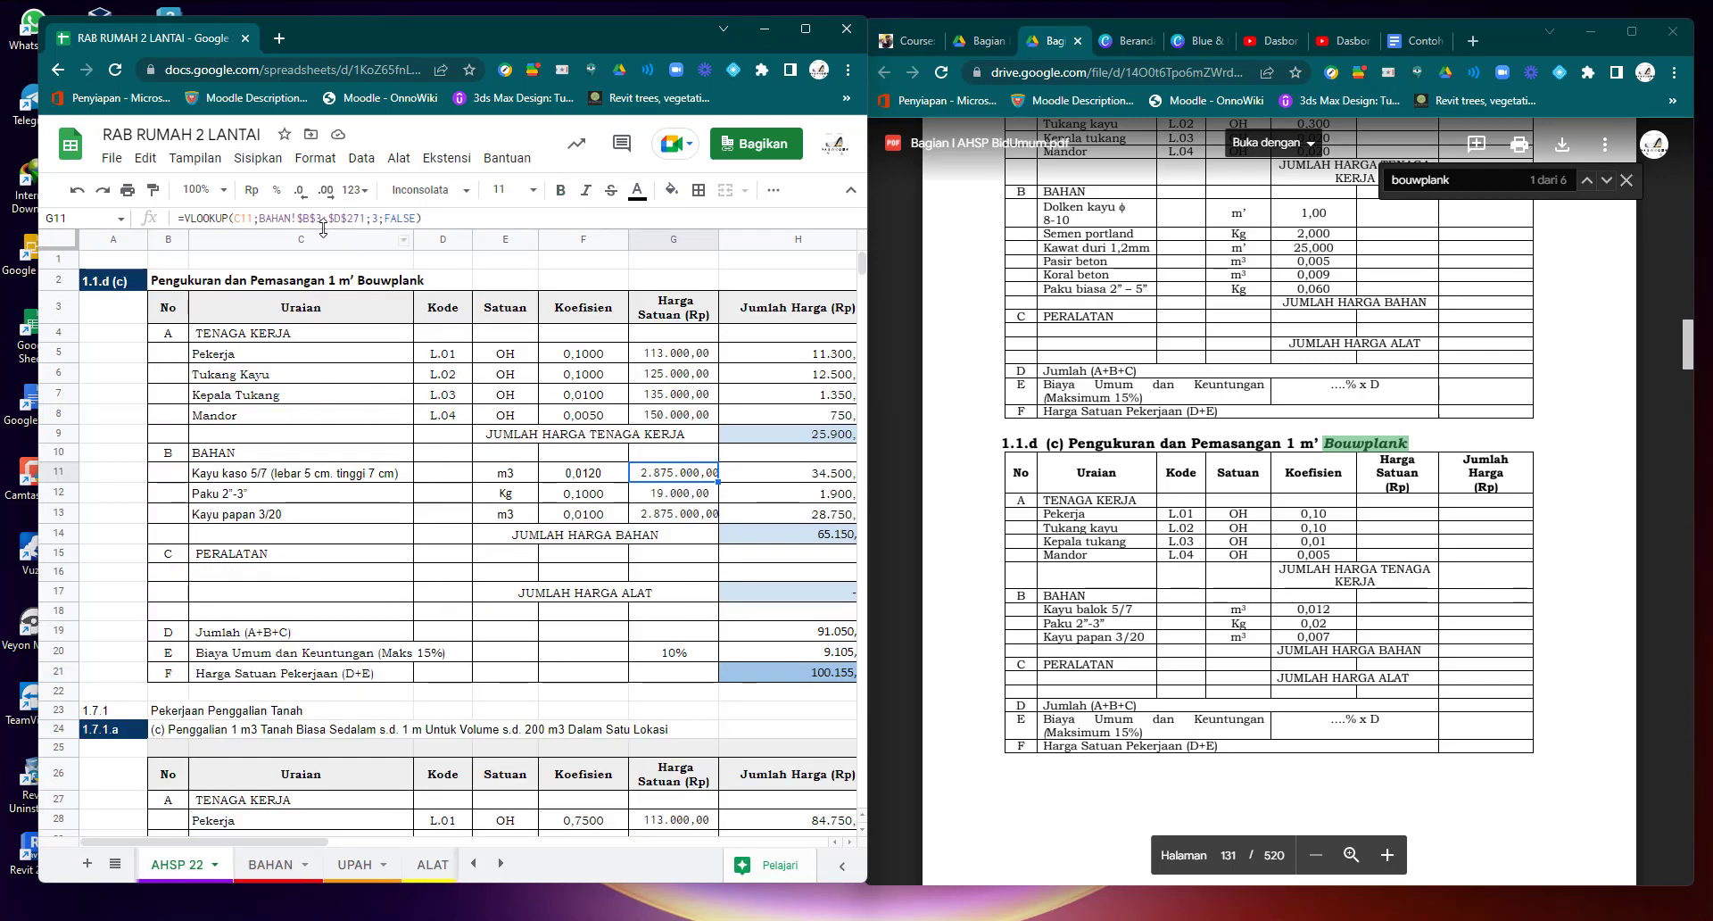
left_click(266, 865)
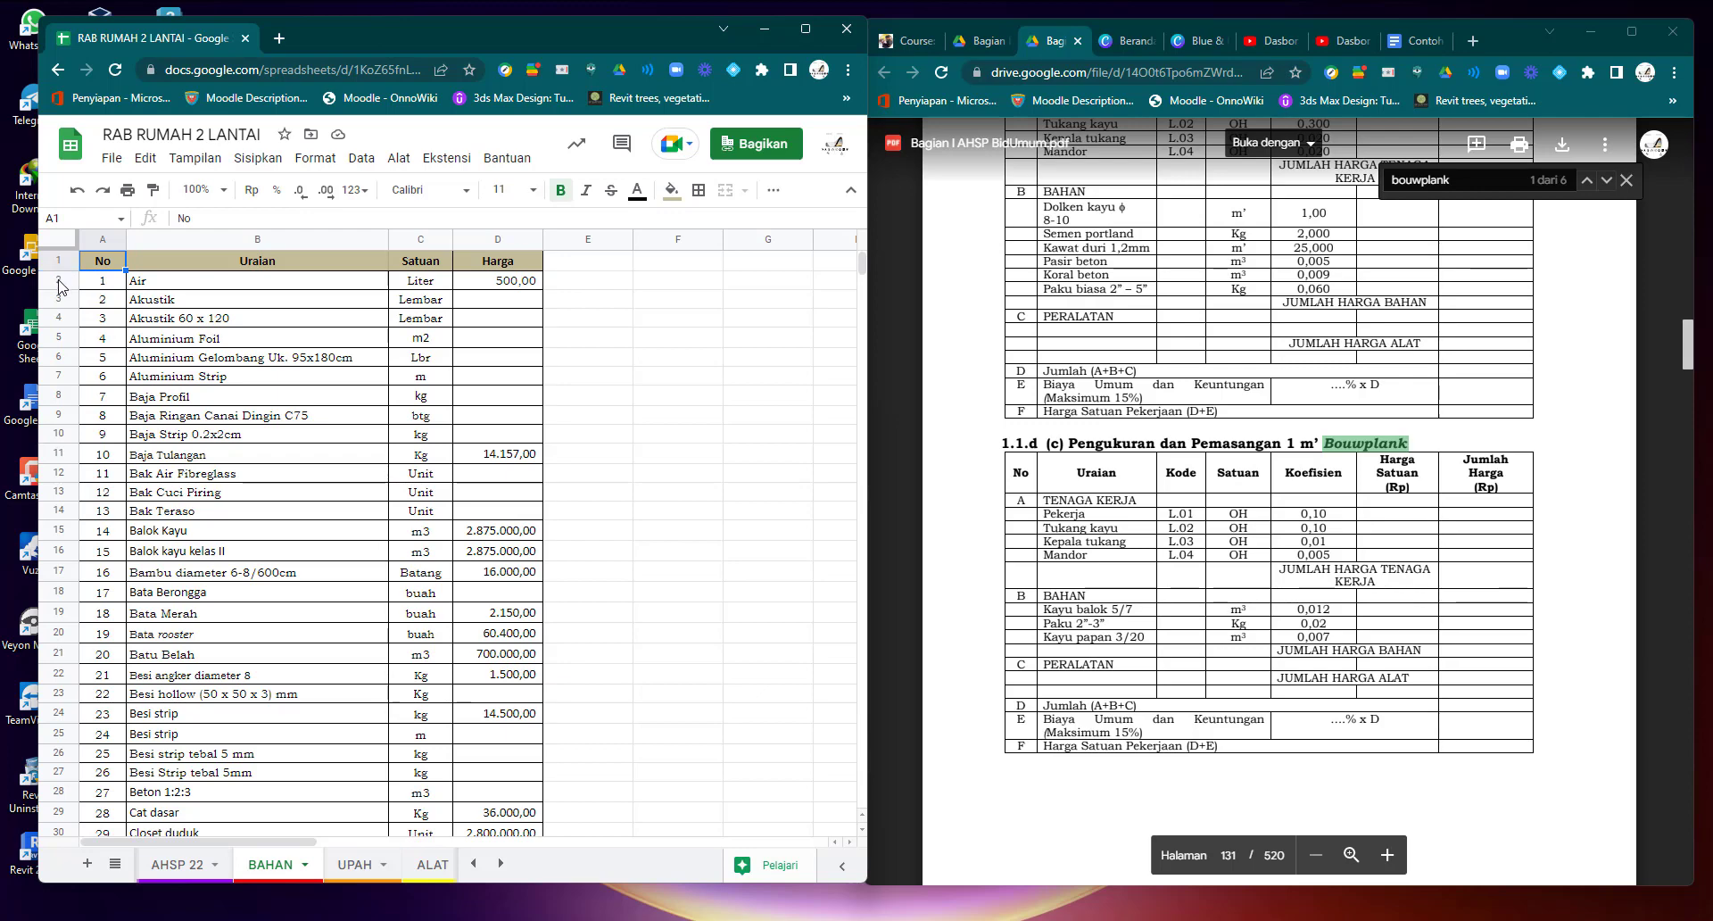
scroll(127, 393, "down", 15)
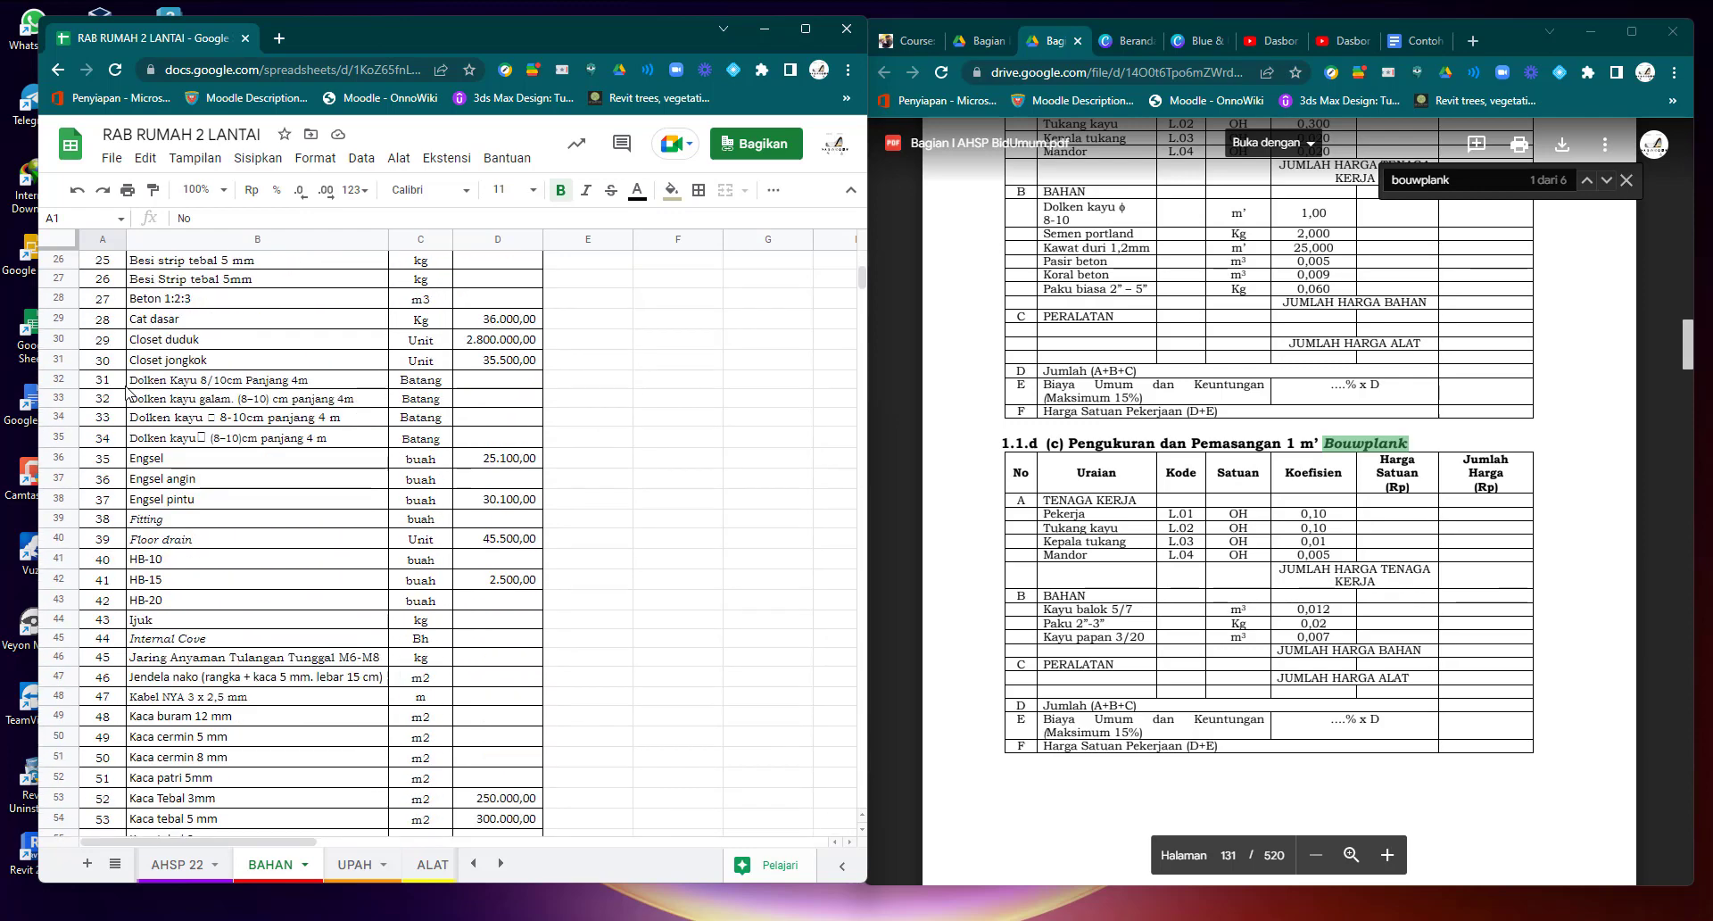
scroll(127, 390, "down", 20)
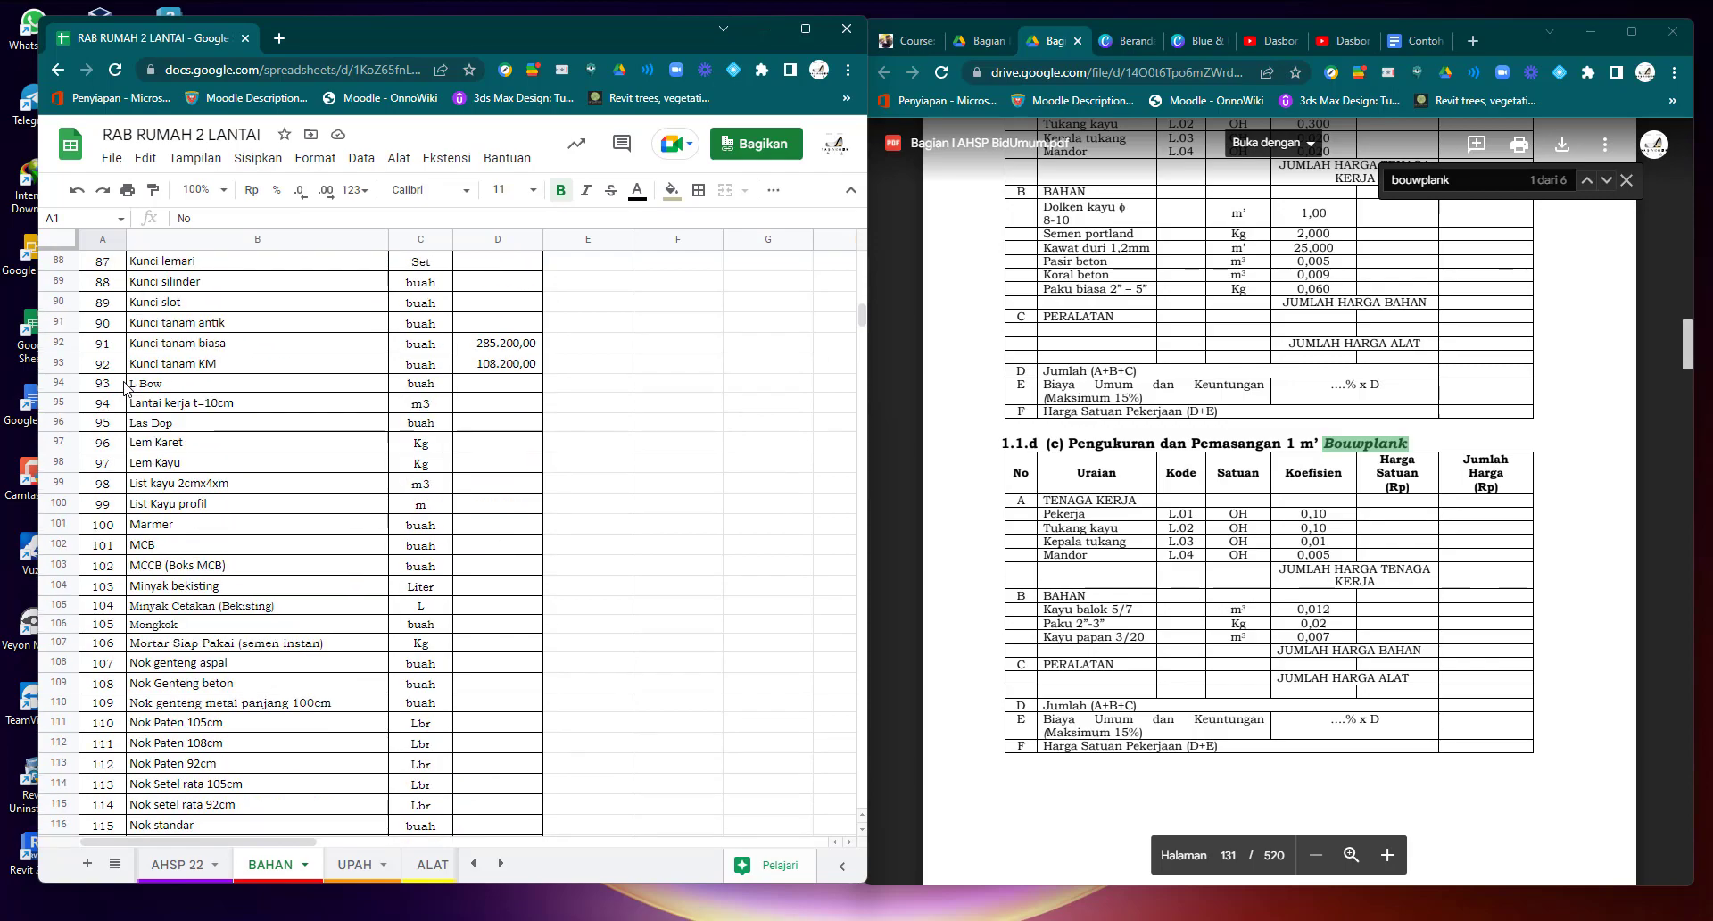
scroll(125, 386, "down", 20)
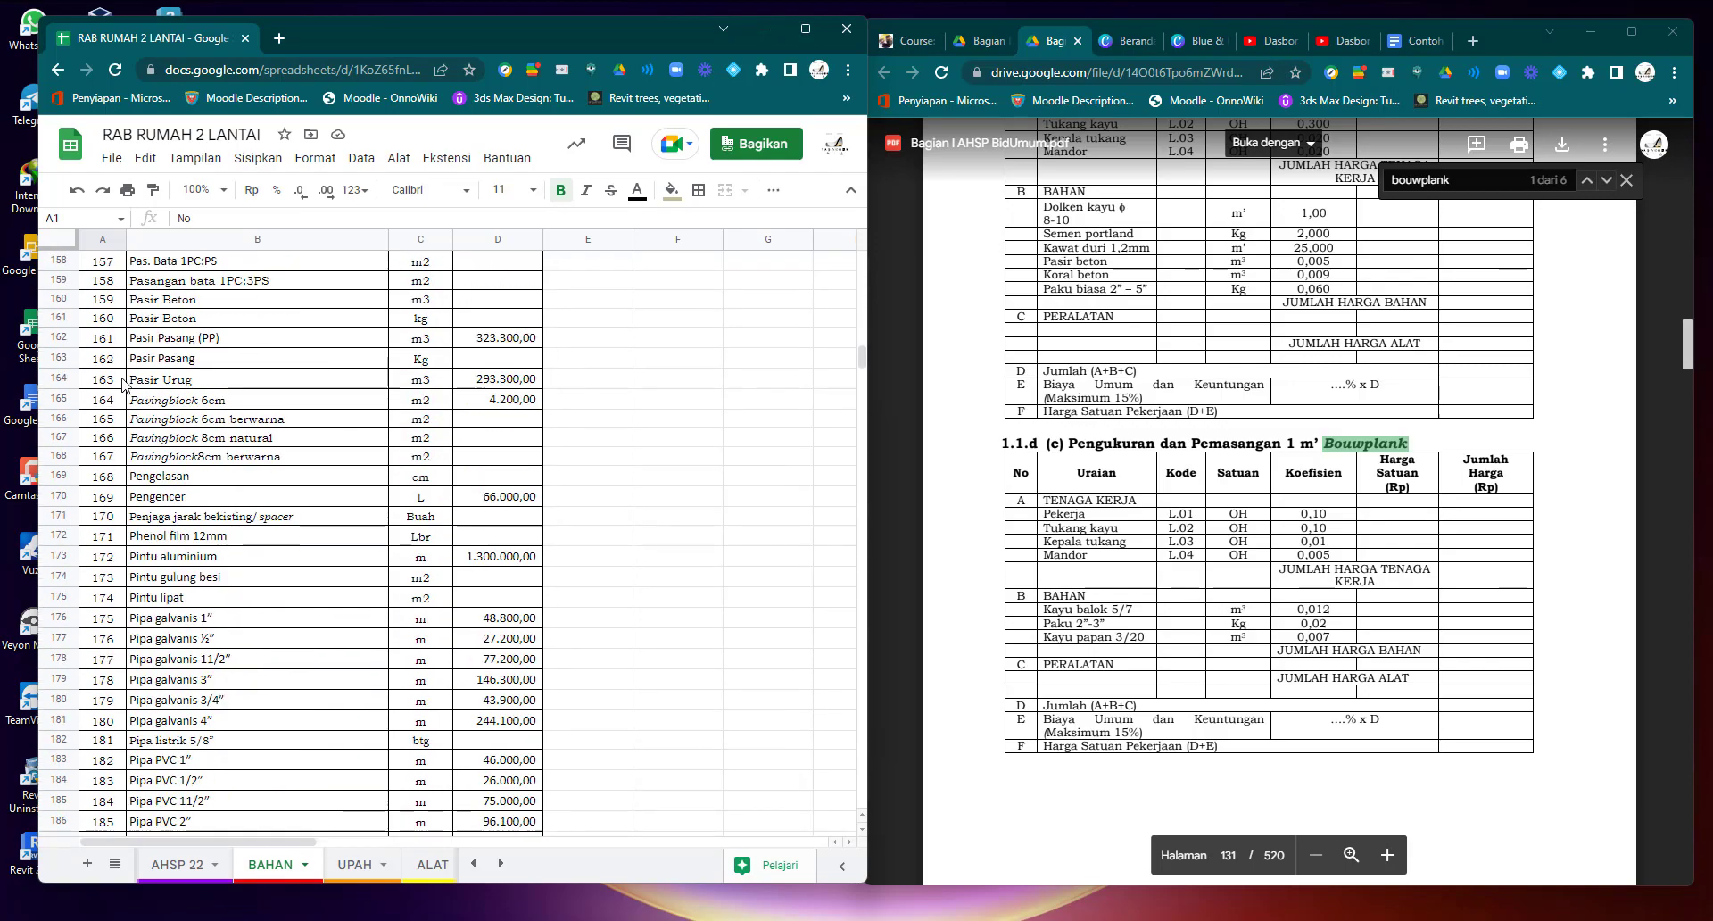
scroll(125, 386, "down", 20)
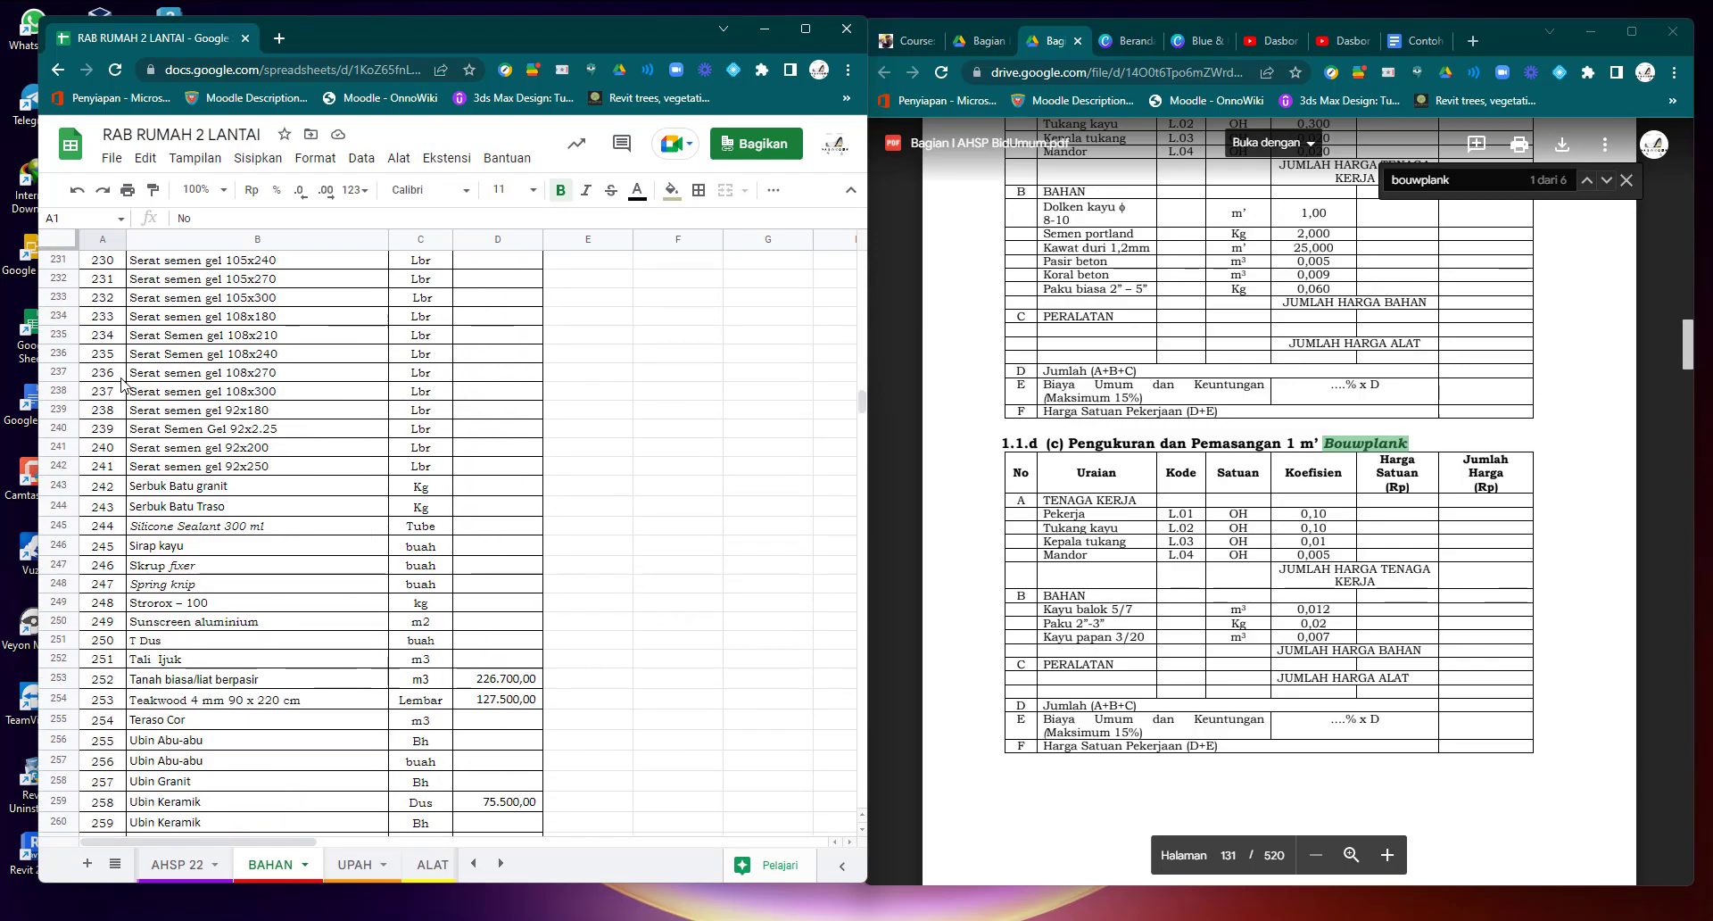
scroll(125, 385, "down", 3)
scroll(142, 419, "up", 15)
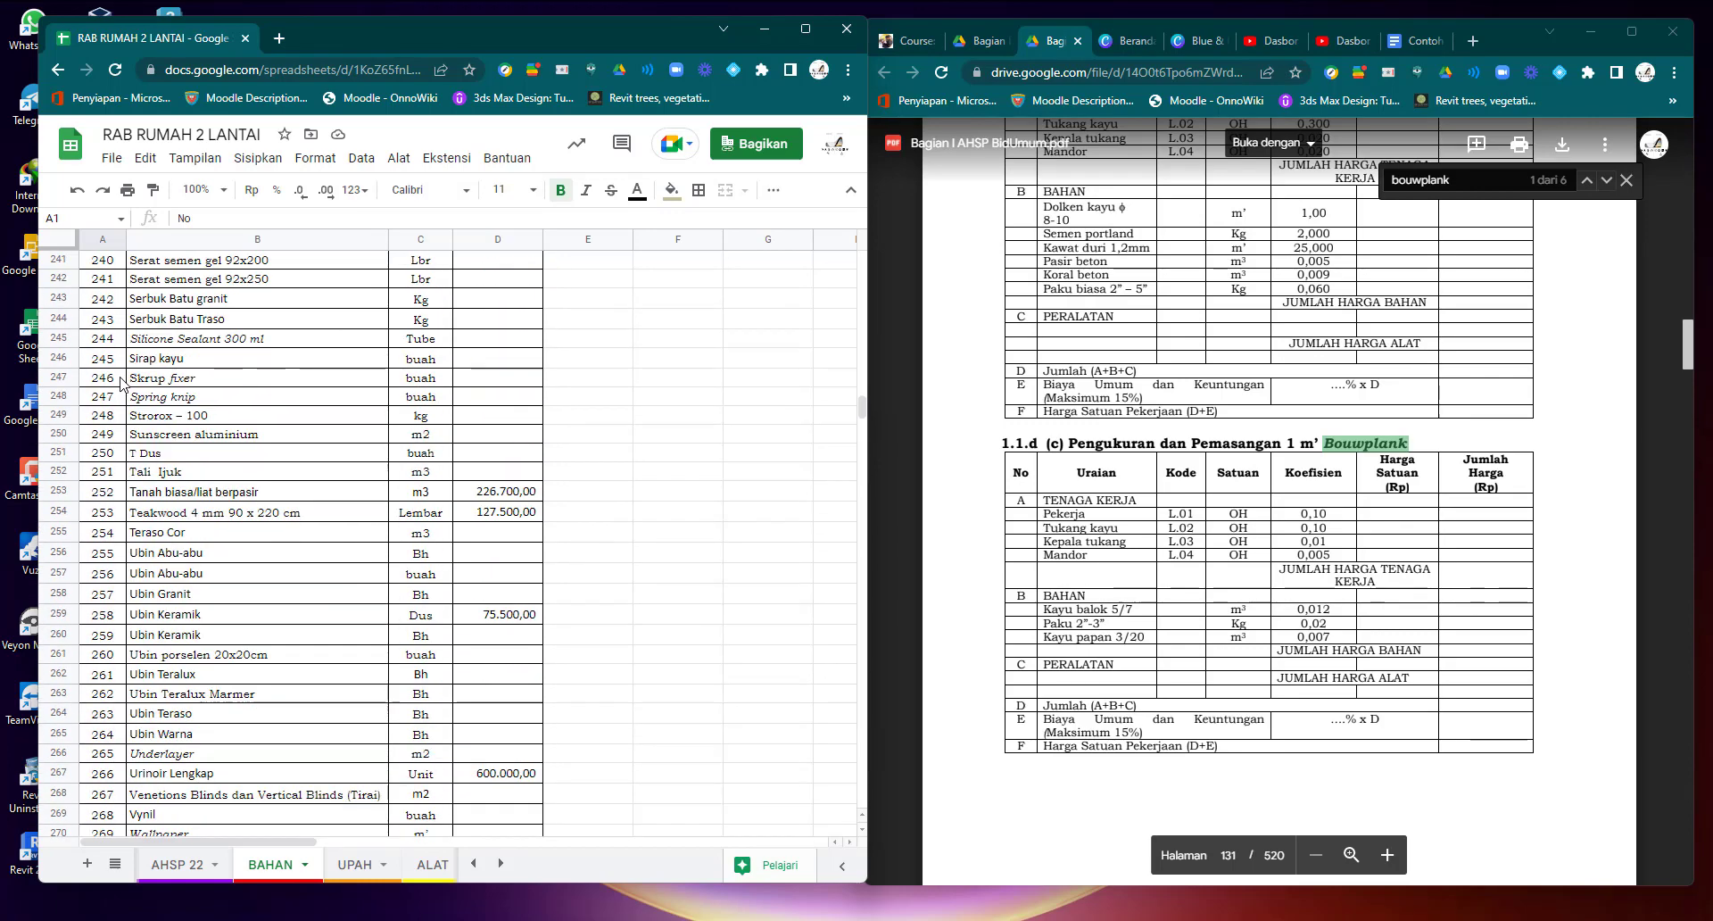
left_click(178, 867)
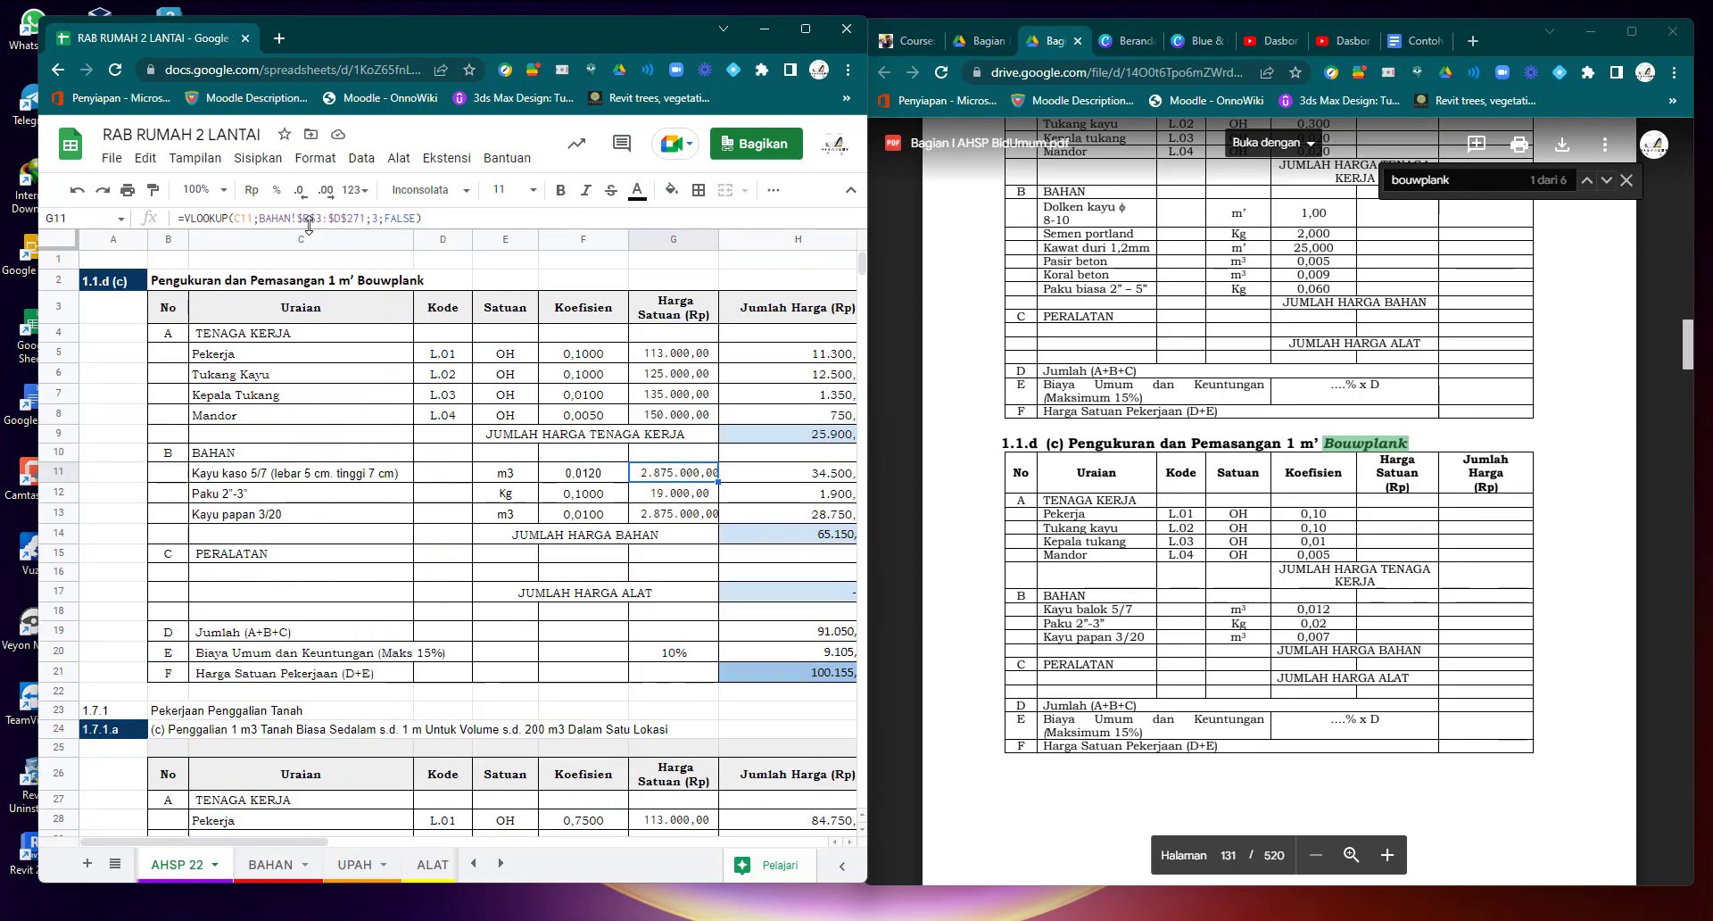
Change the start of the BAHAN lookup range in the G11 VLOOKUP formula to $B$2.
left_click_drag(316, 217, 323, 217)
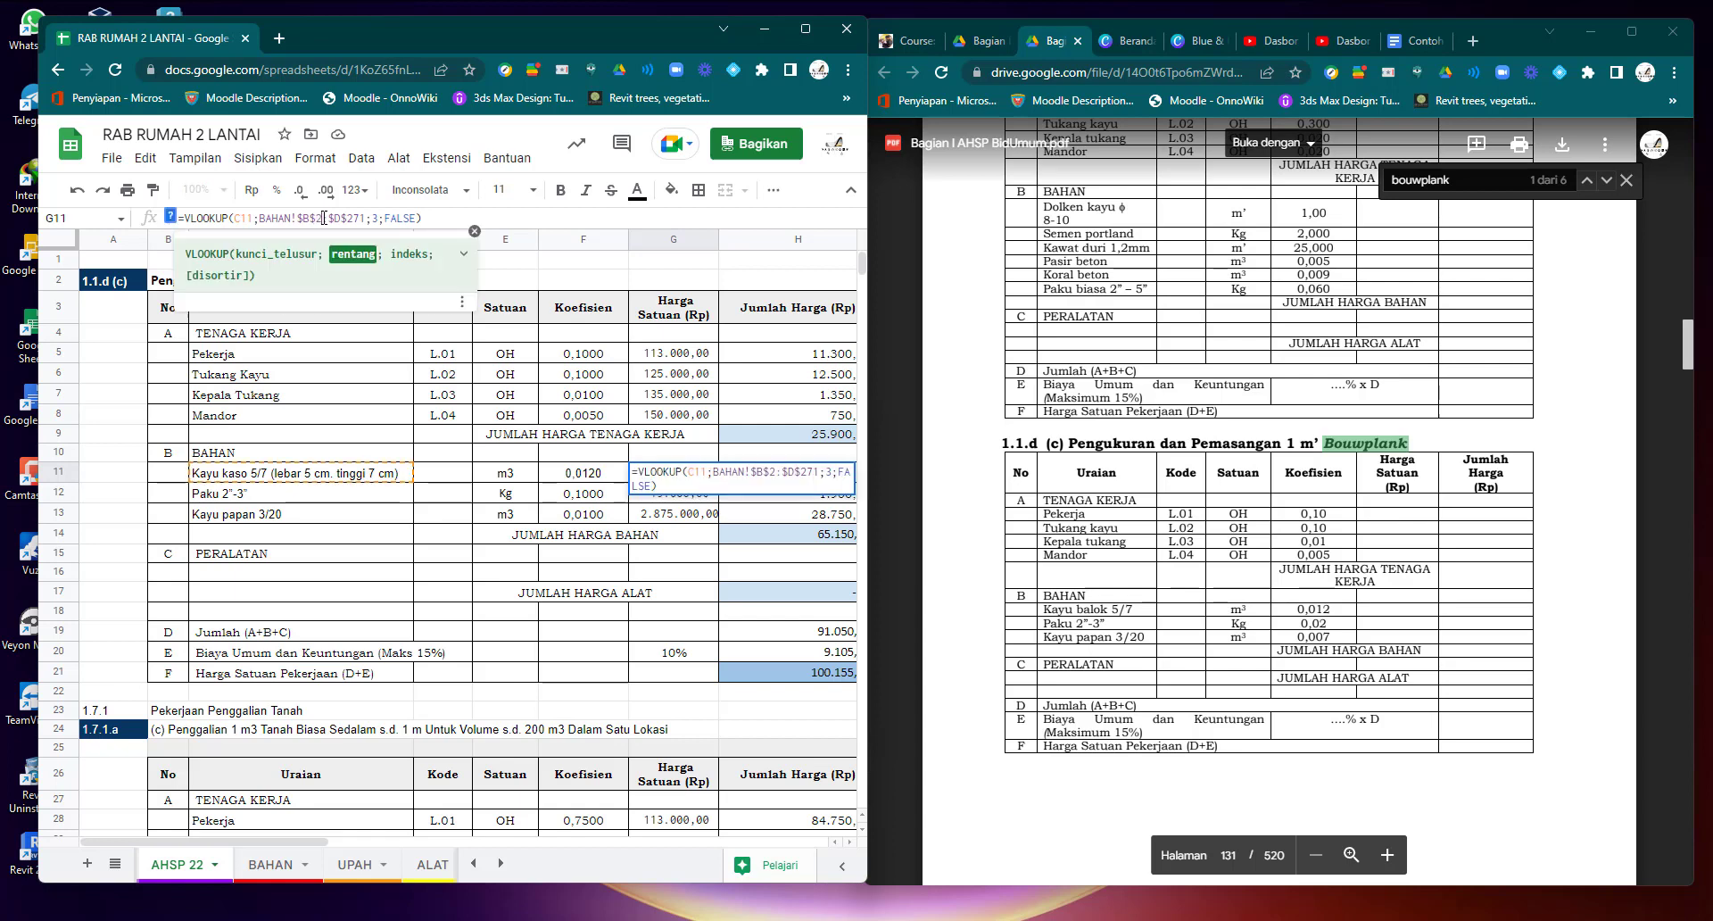
type("2")
key("Return")
Check the last row of the BAHAN list and set the end of G11's VLOOKUP range to $D$284.
left_click(272, 864)
scroll(260, 723, "down", 10)
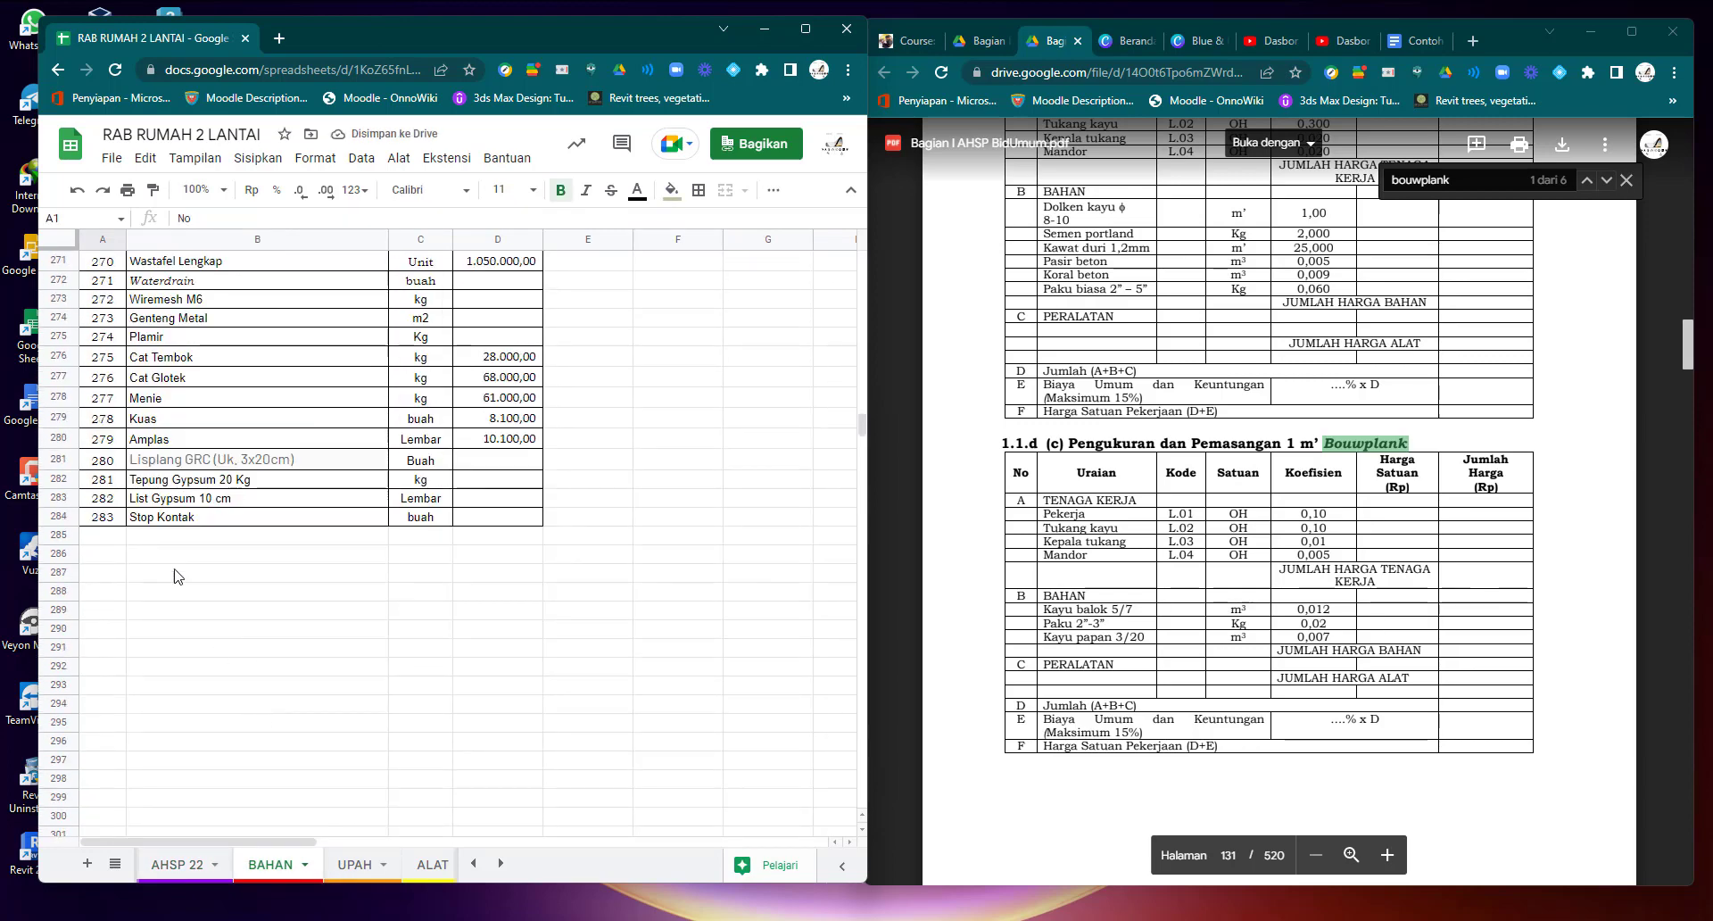
left_click(187, 866)
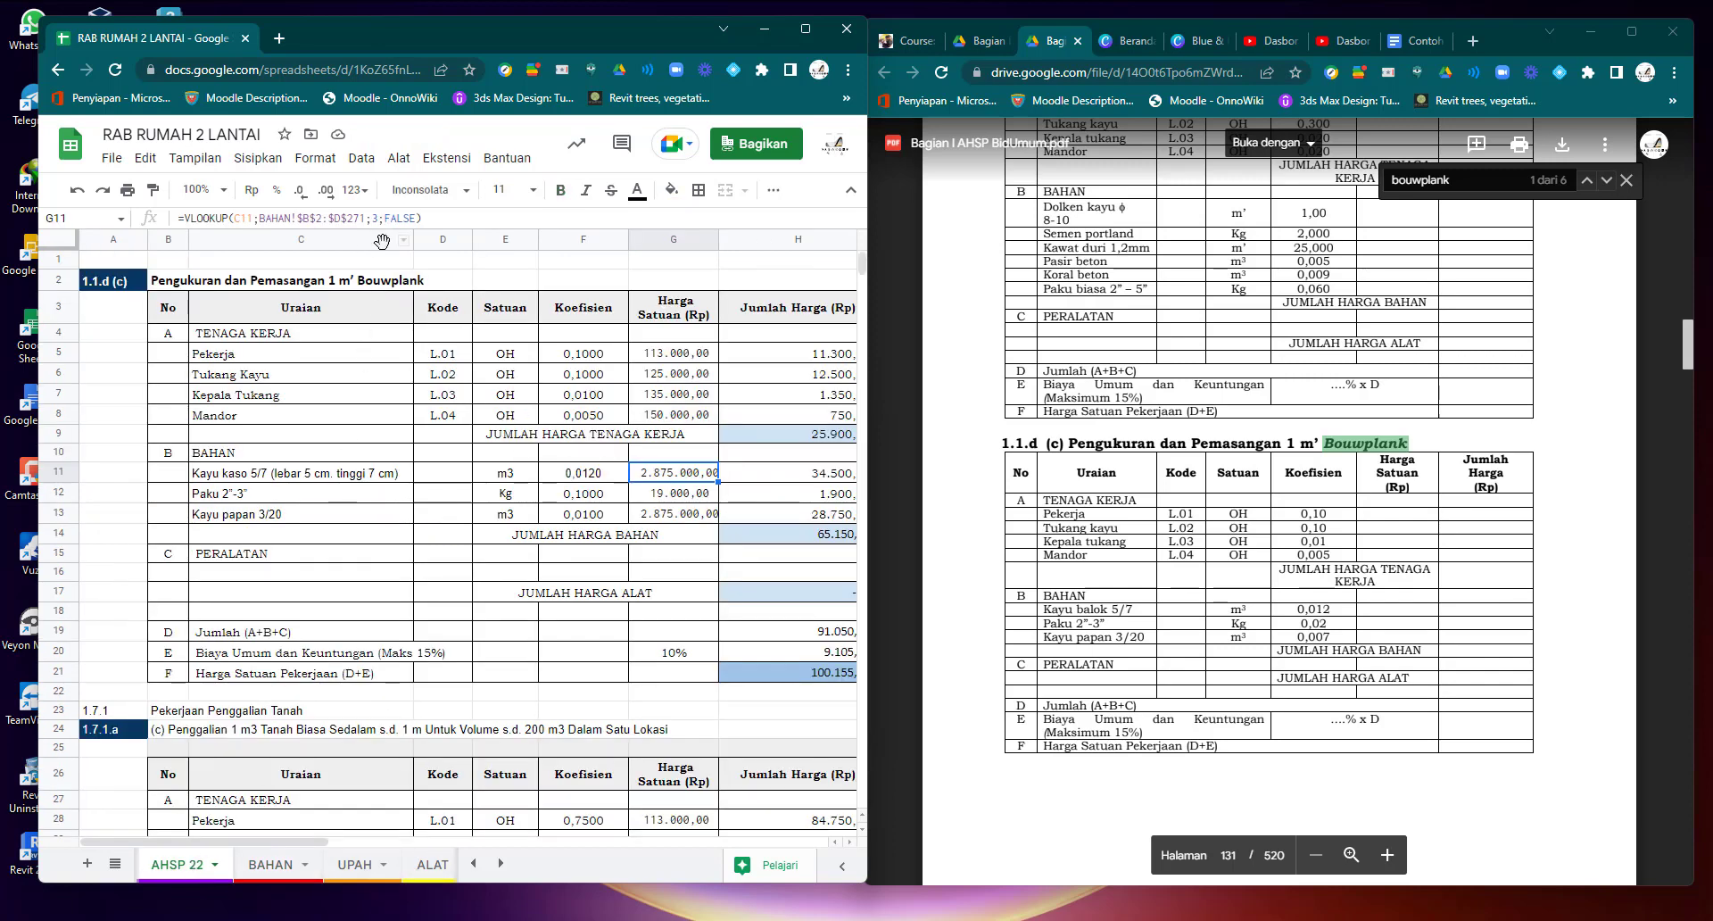
left_click(355, 217)
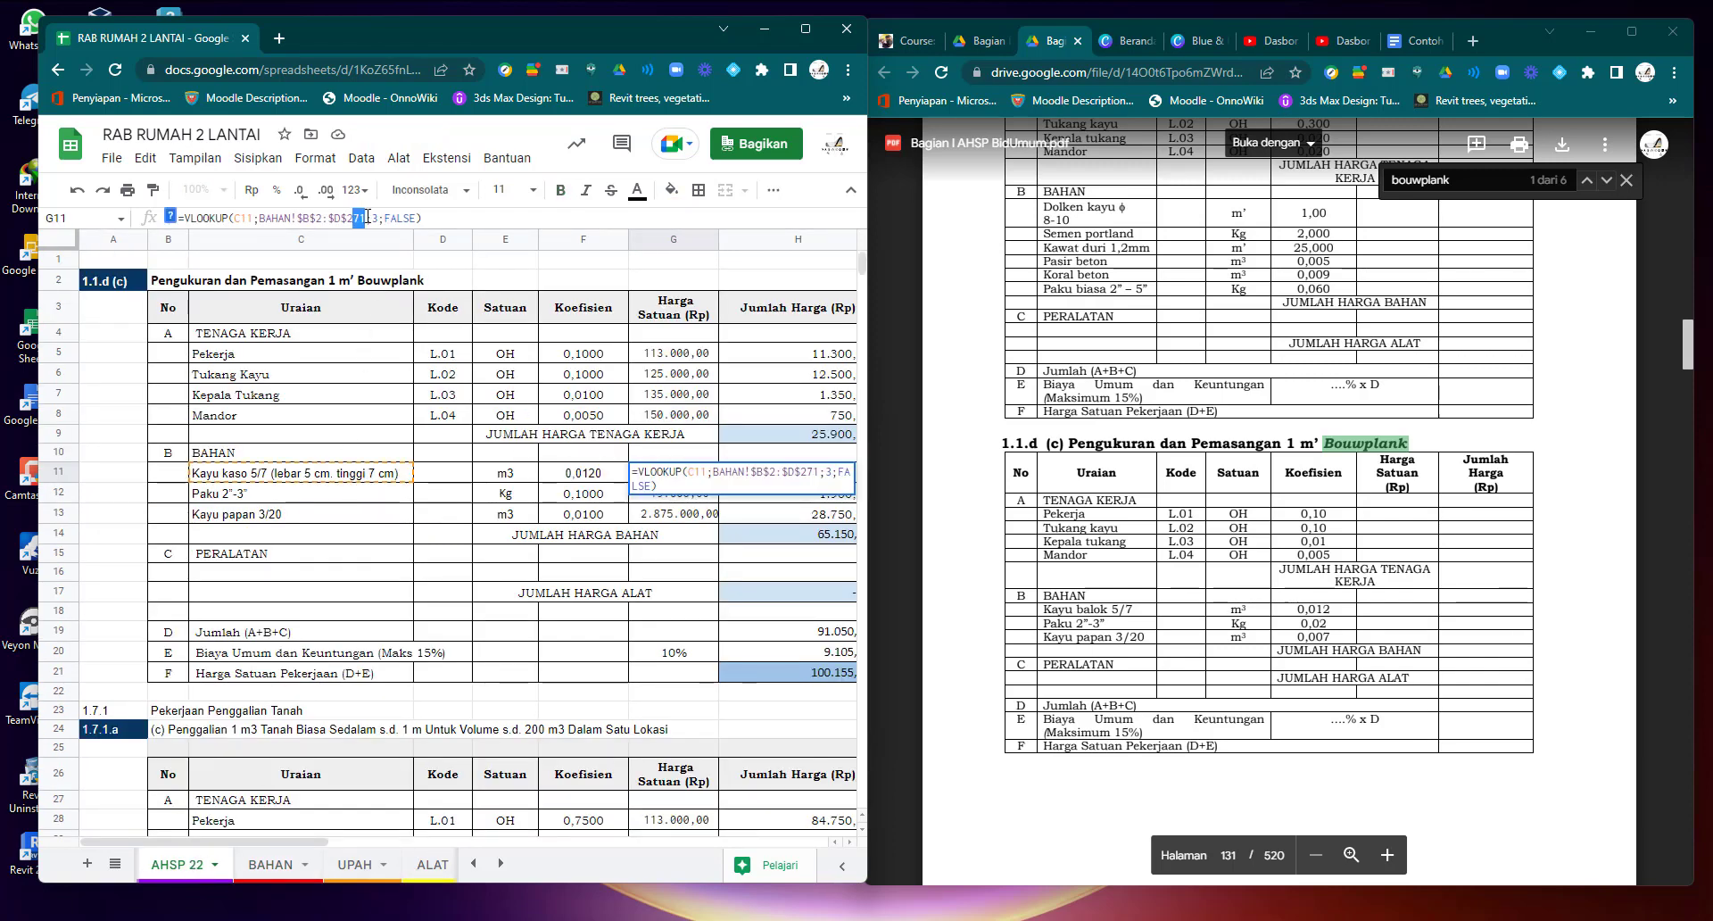
type("8")
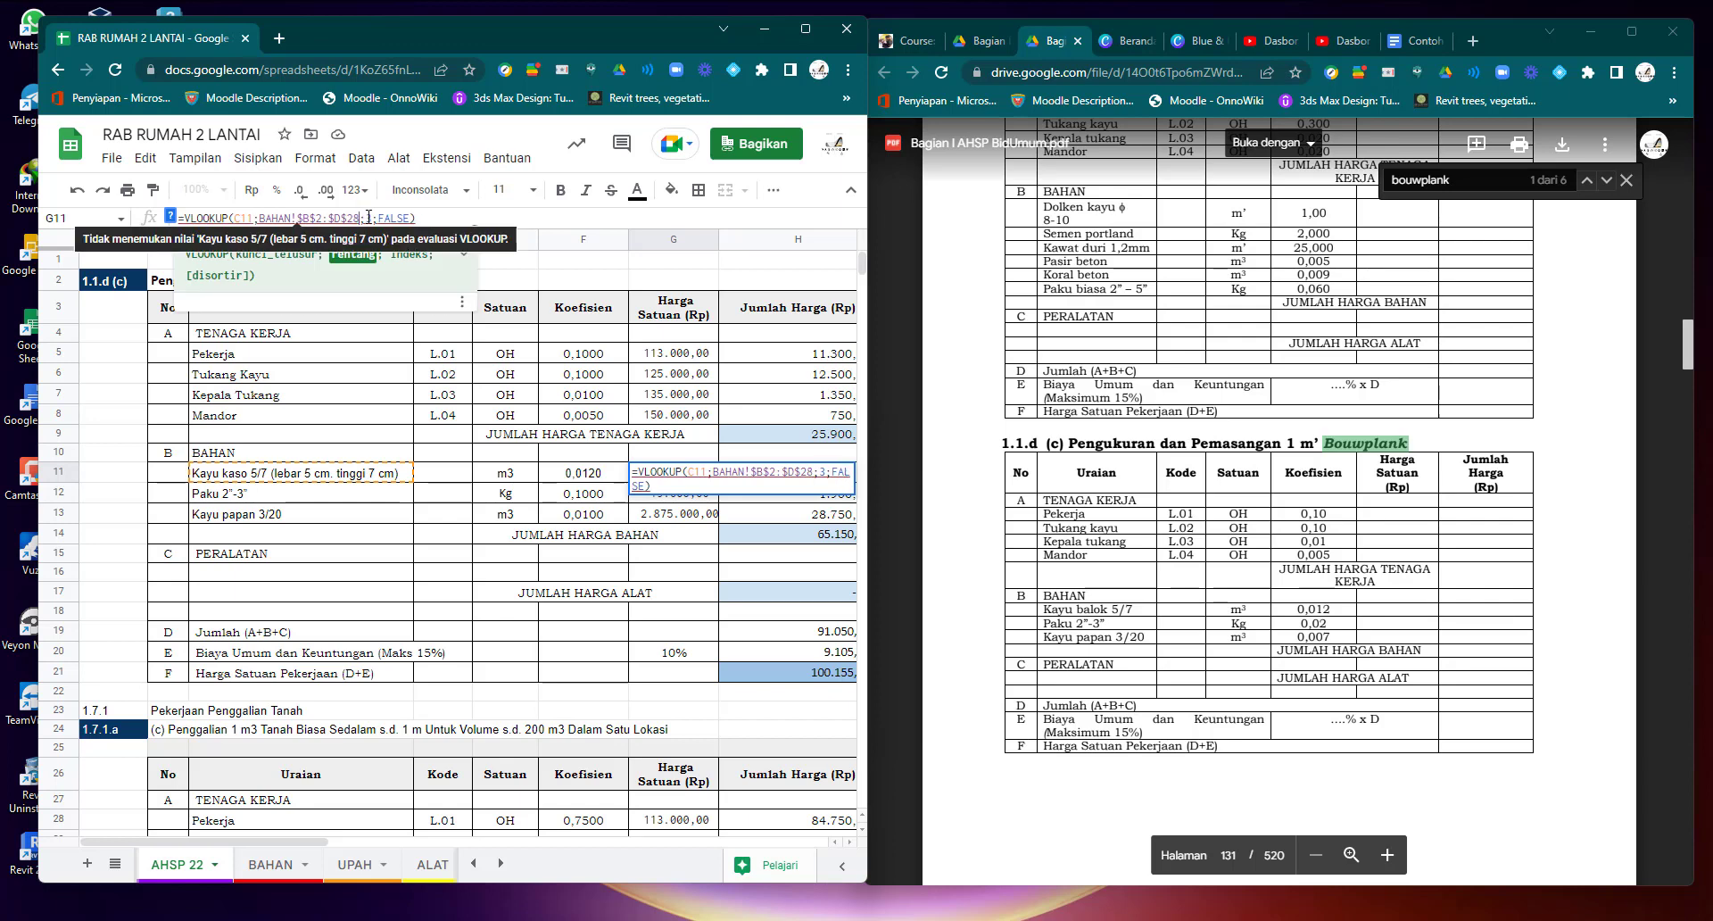
type("4")
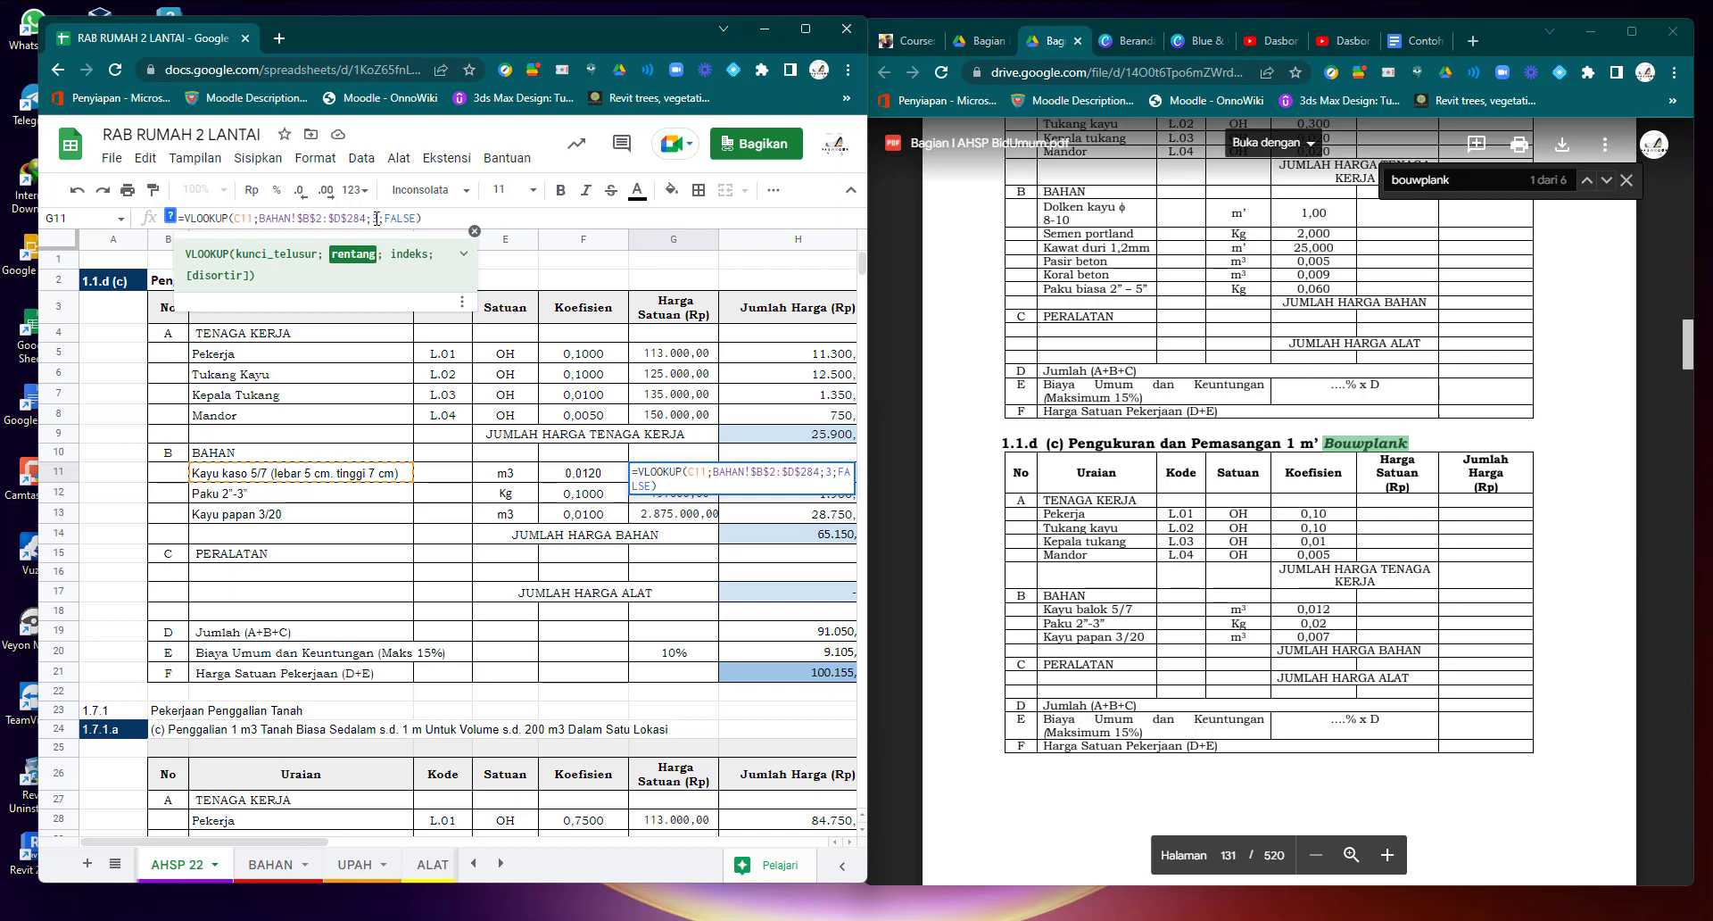
left_click(423, 218)
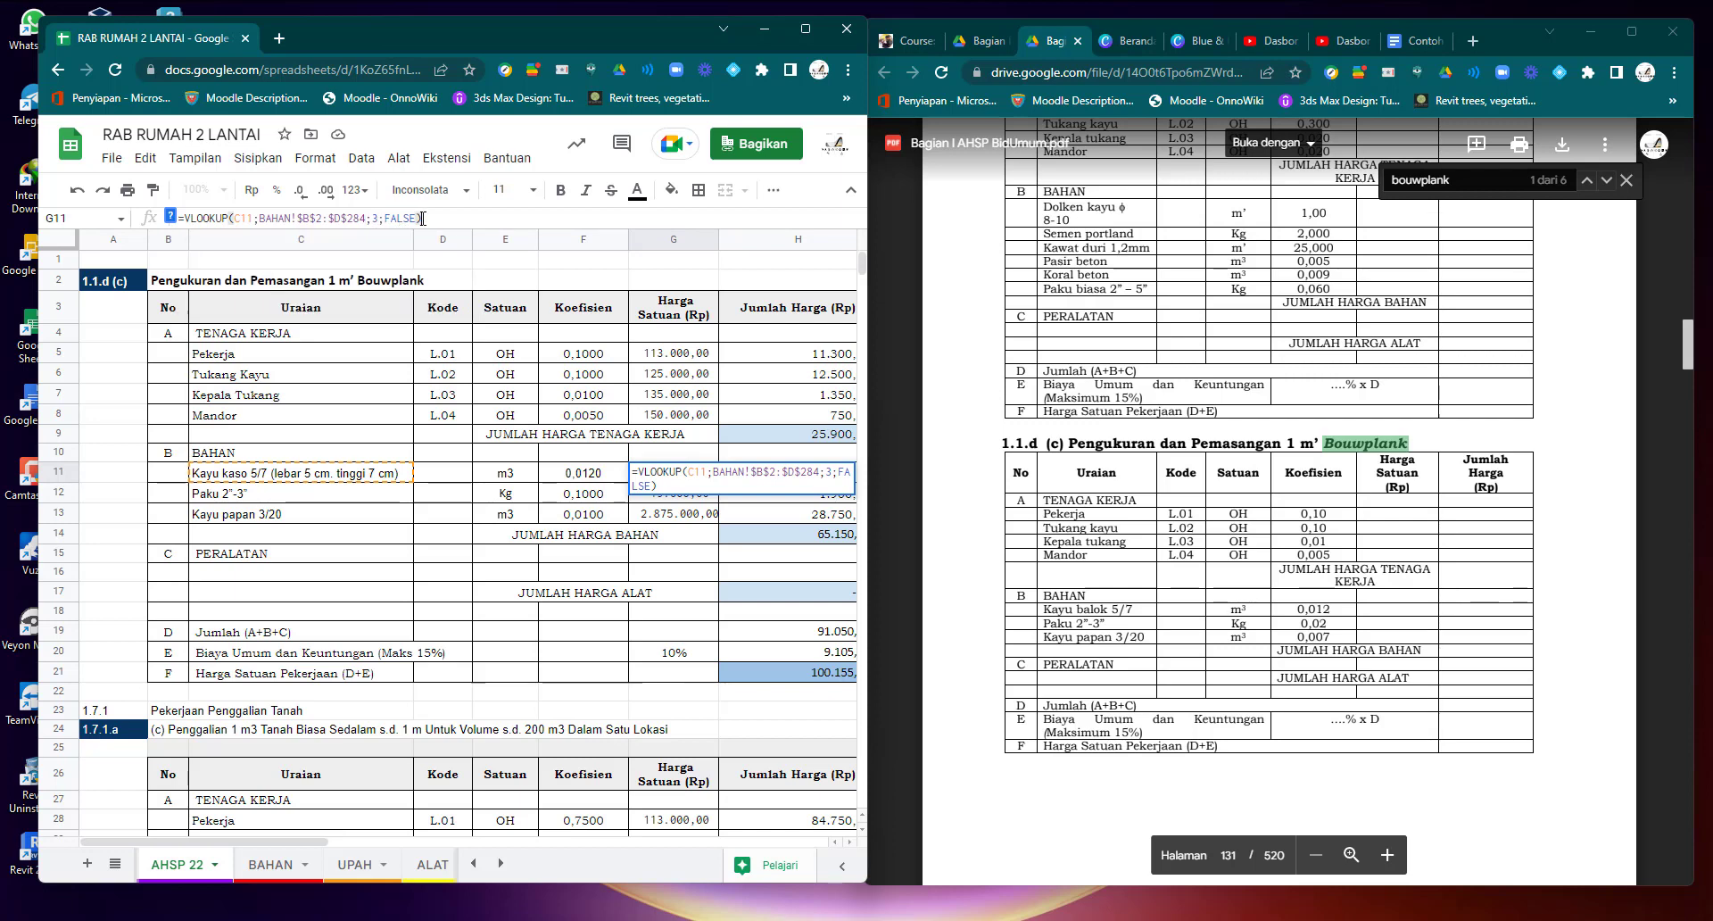
key("Return")
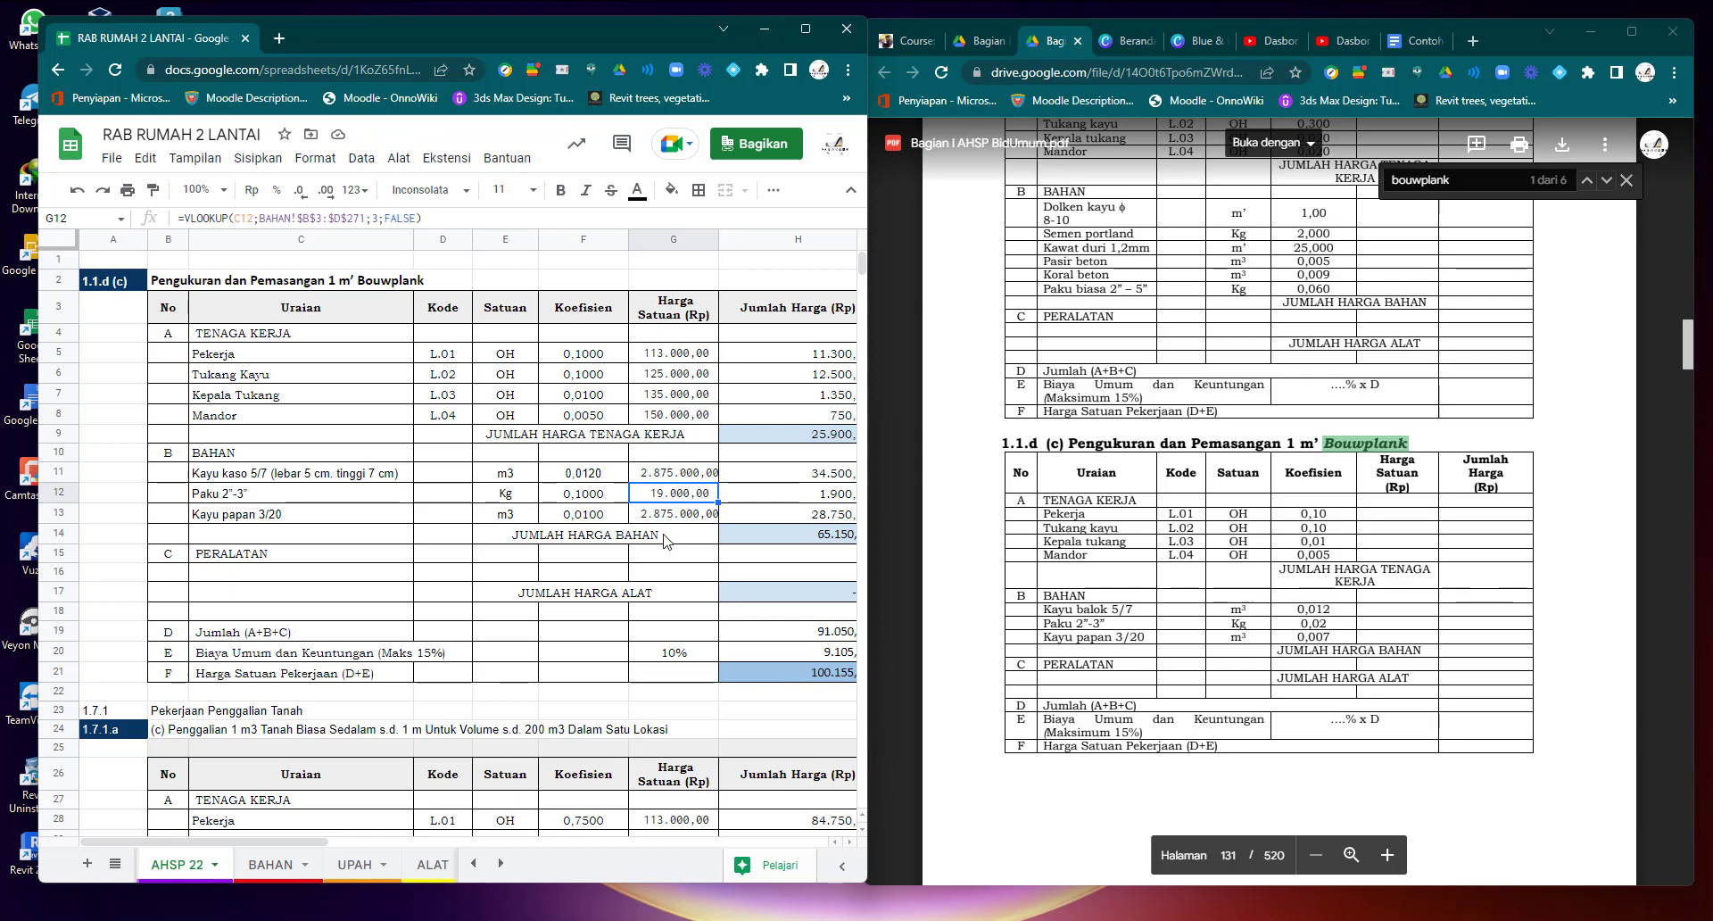
Shorten the material name in C11 to "Kayu kaso 5/7 (lebar 5 cm. tinggi 7 c)" and read the error note on G11.
left_click(278, 482)
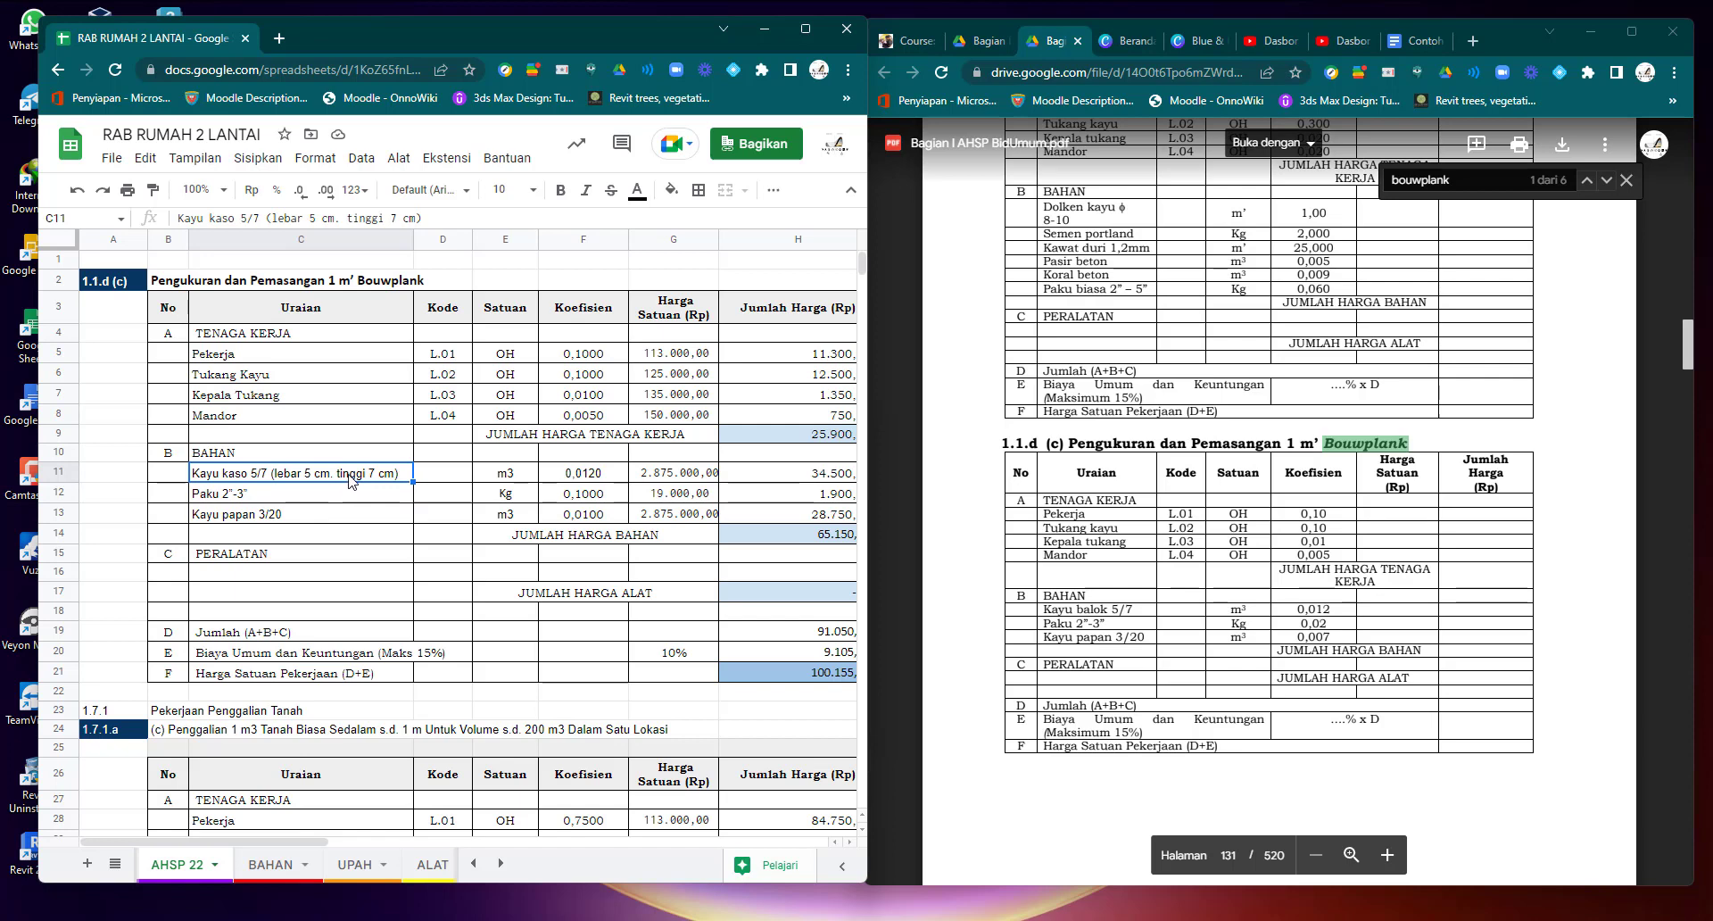
left_click(417, 218)
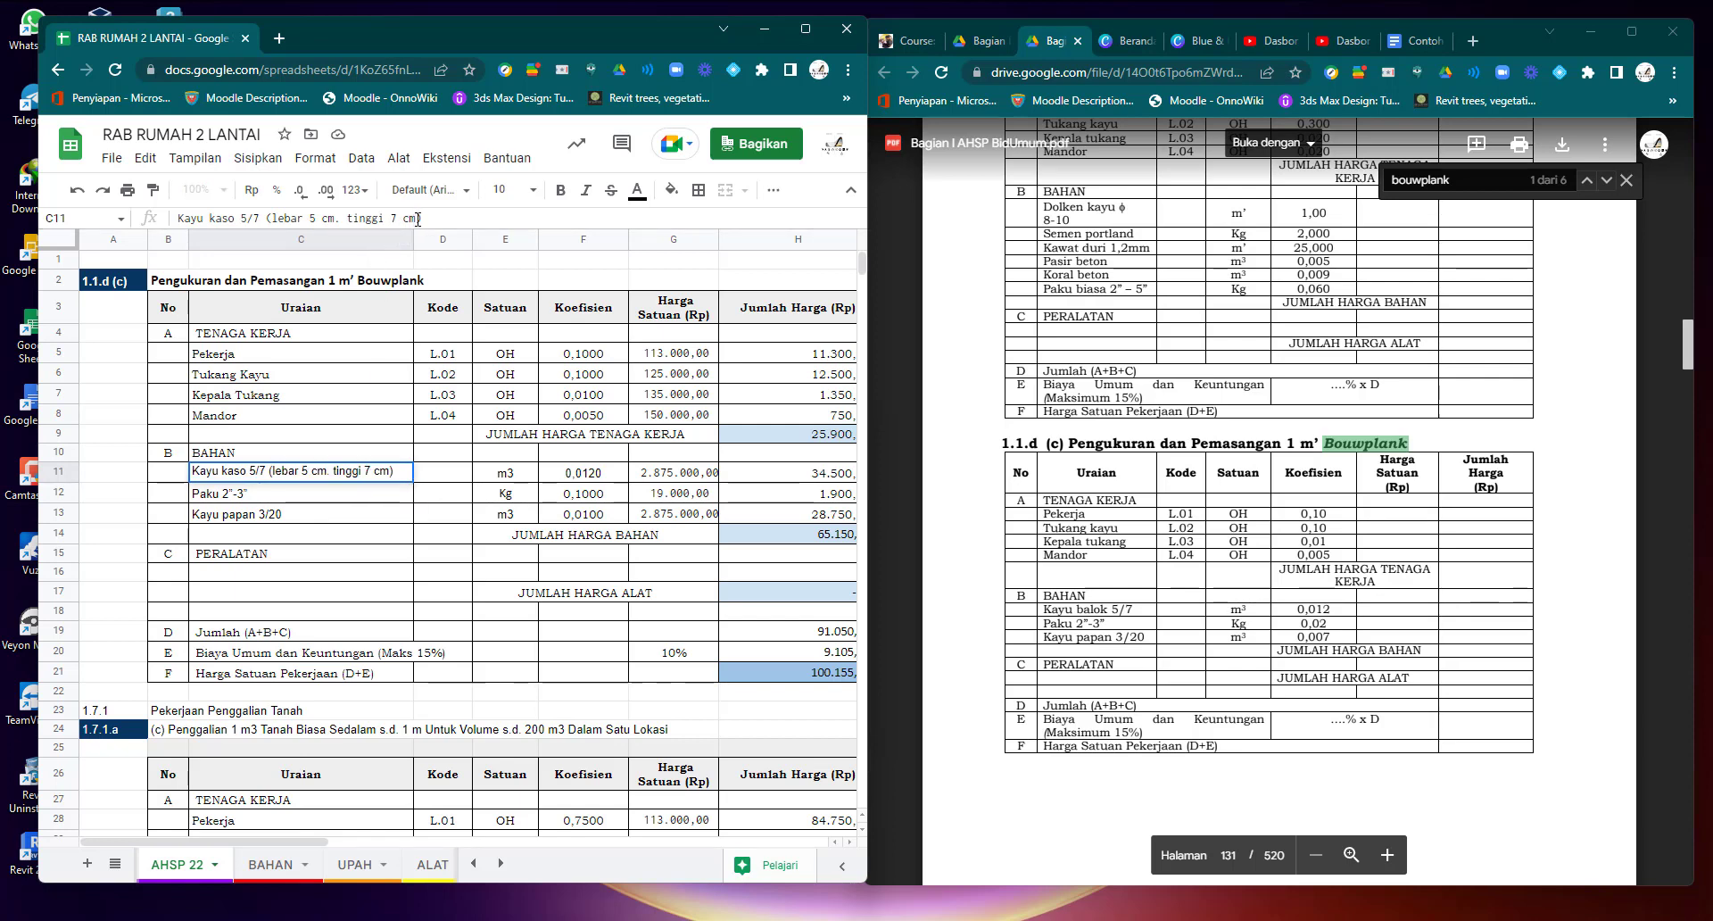
key("BackSpace")
key("Return")
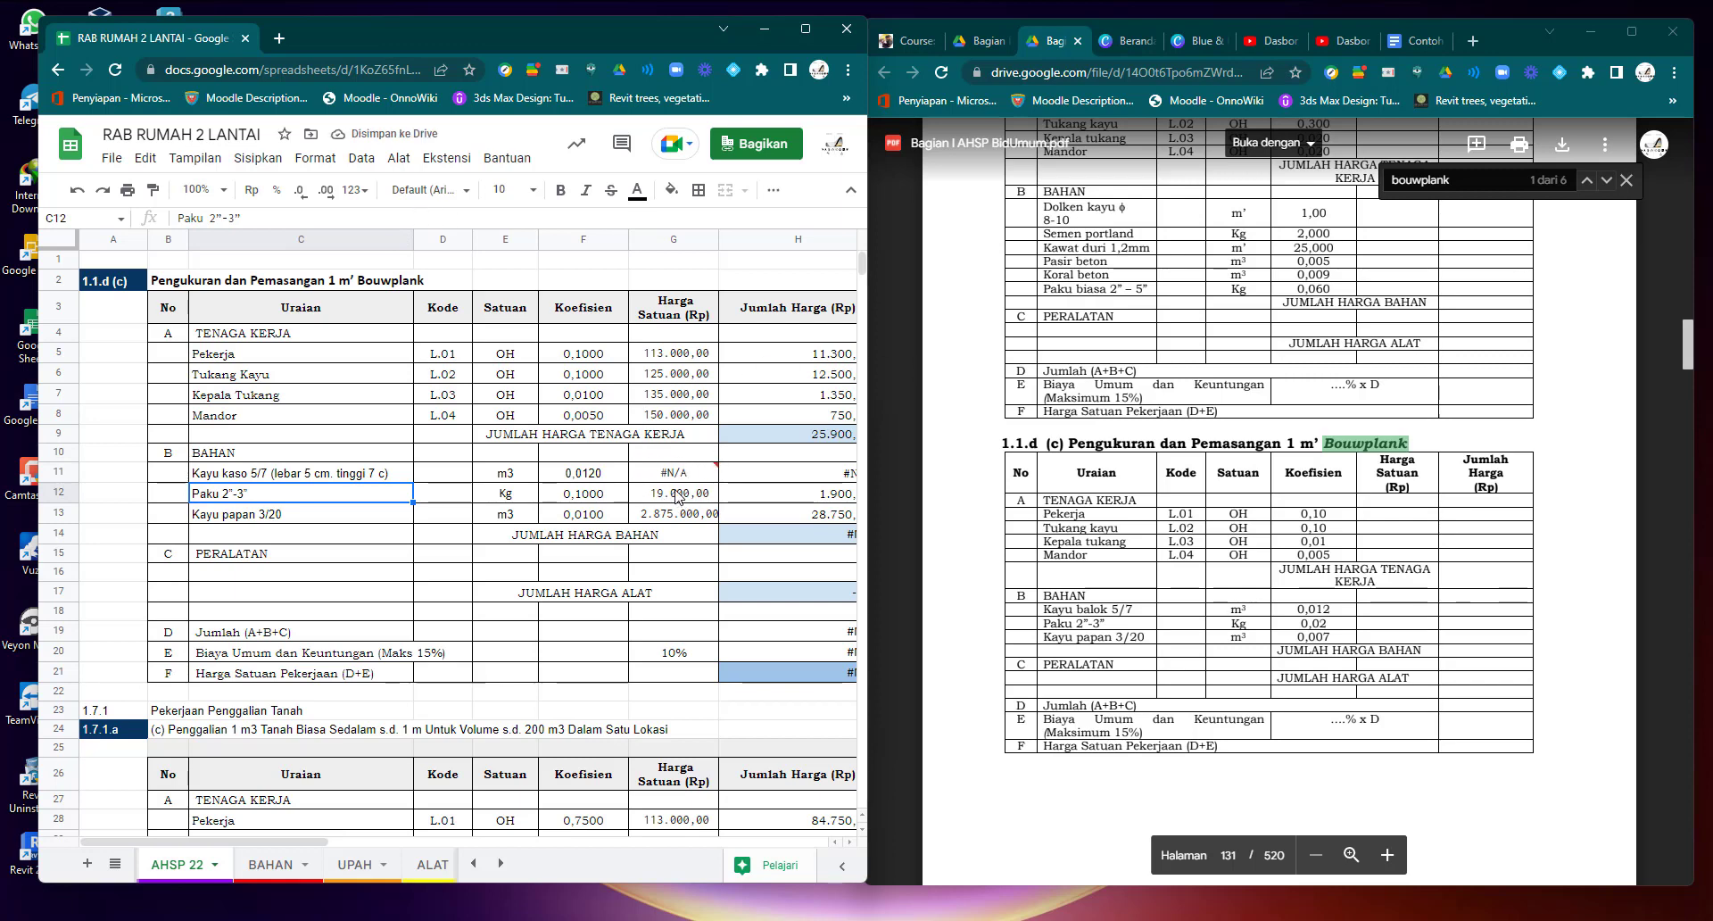
mouse_move(665, 486)
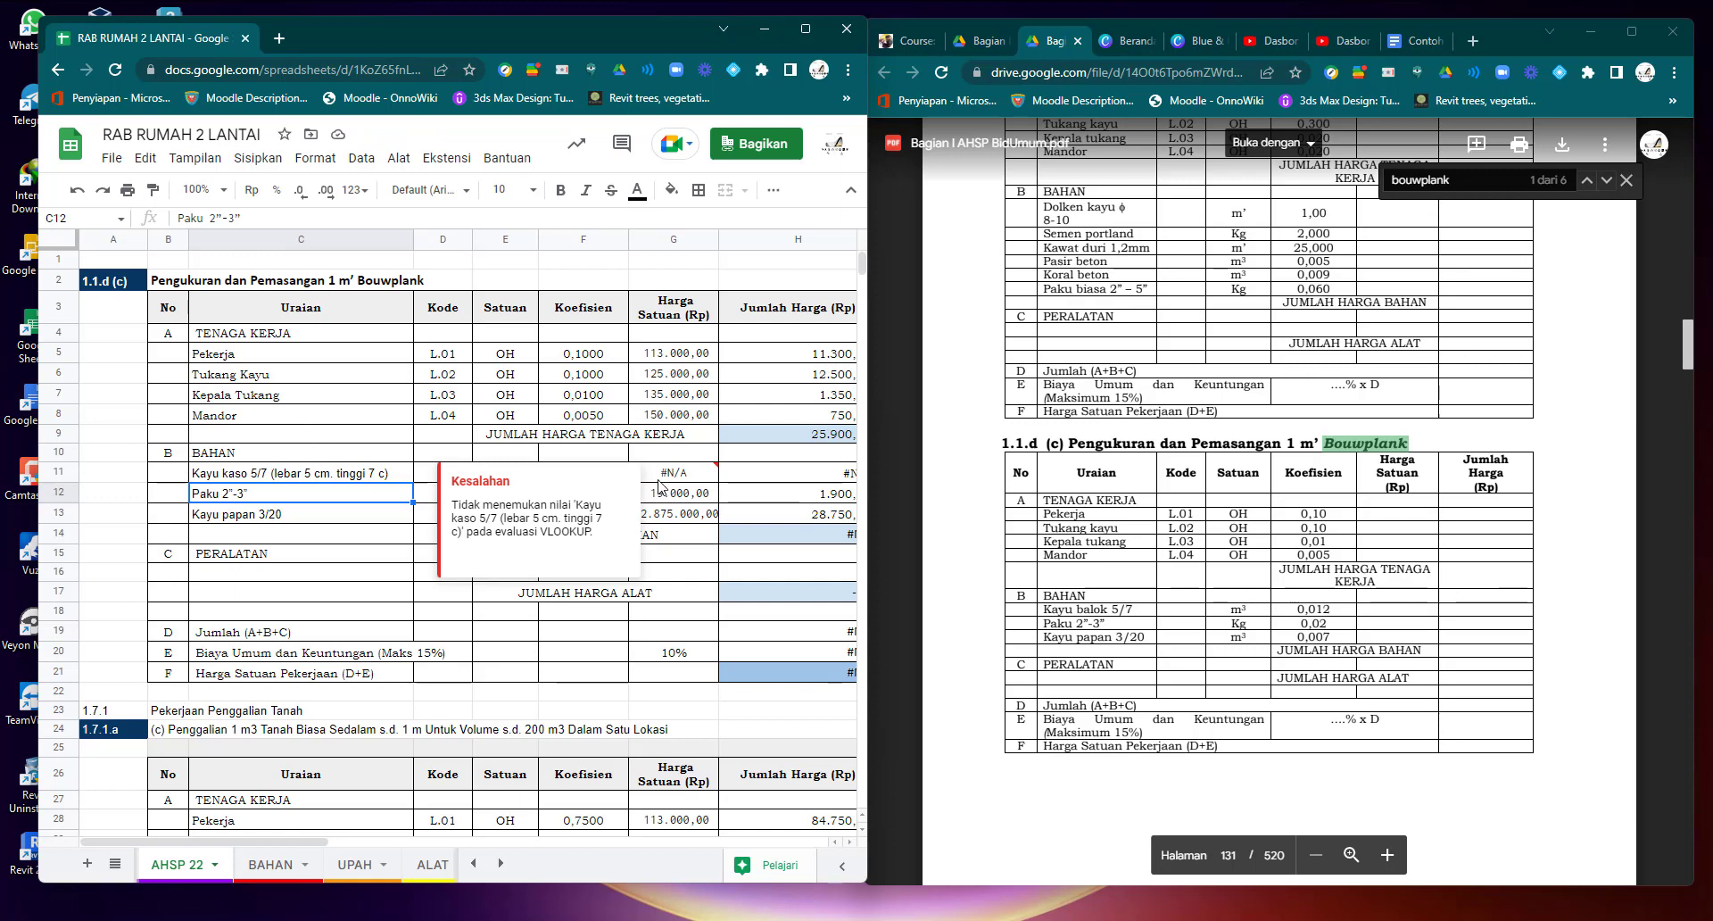
Restore the material name in C11 to "Kayu kaso 5/7 (lebar 5 cm. tinggi 7 cm)".
left_click(326, 475)
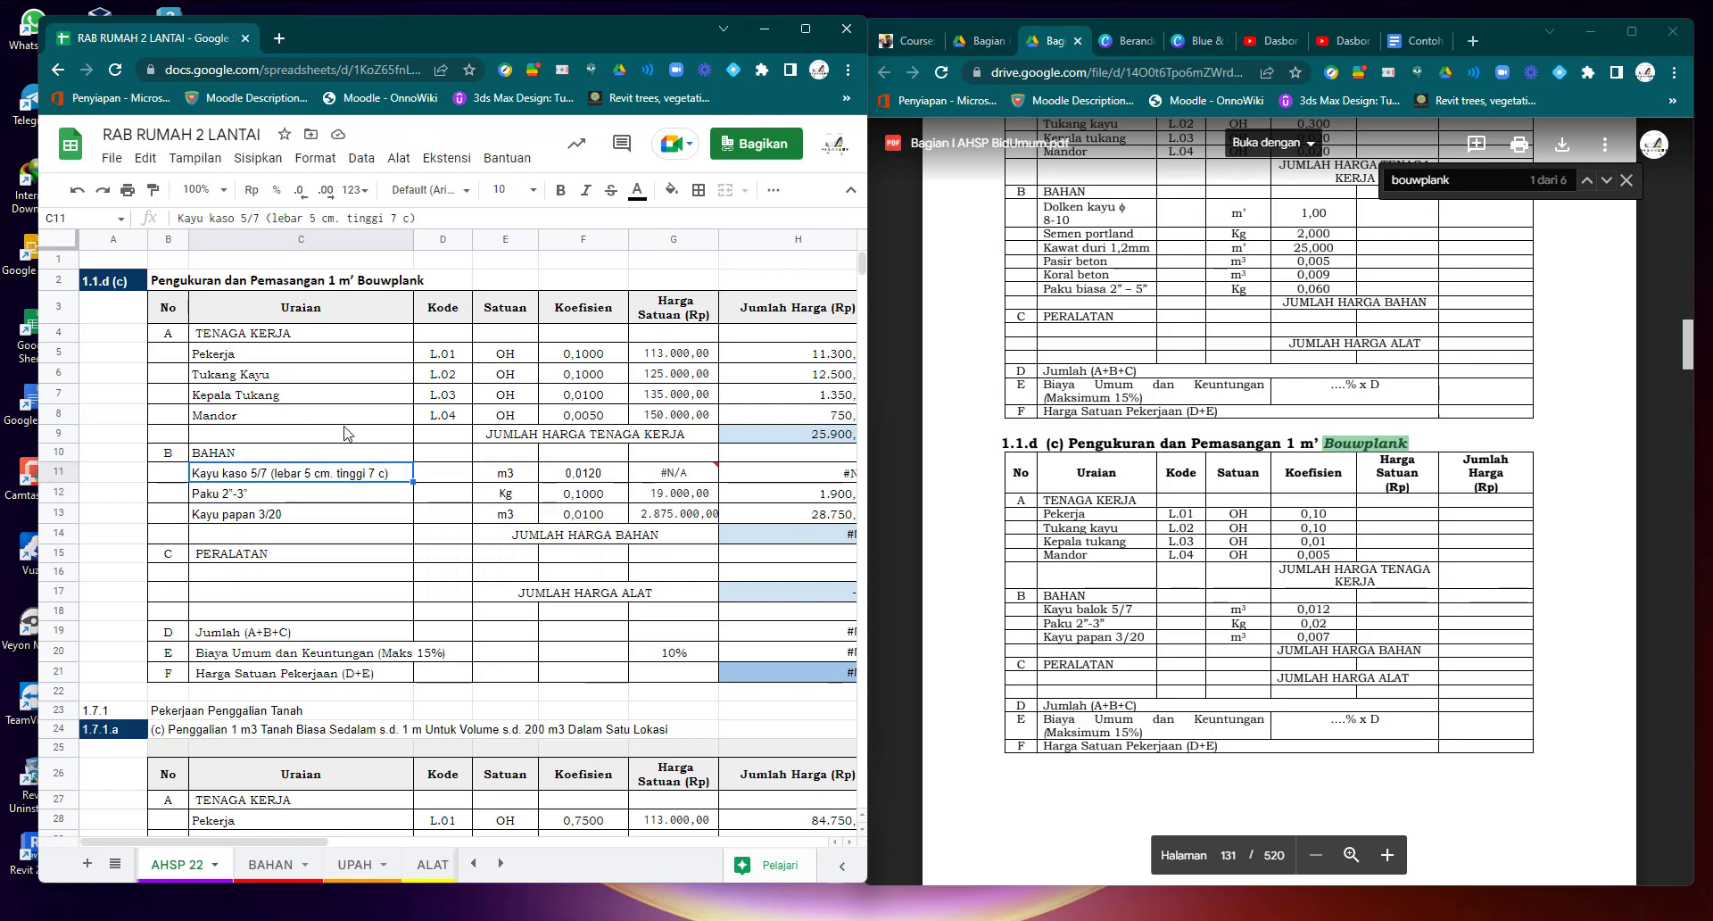
left_click(411, 219)
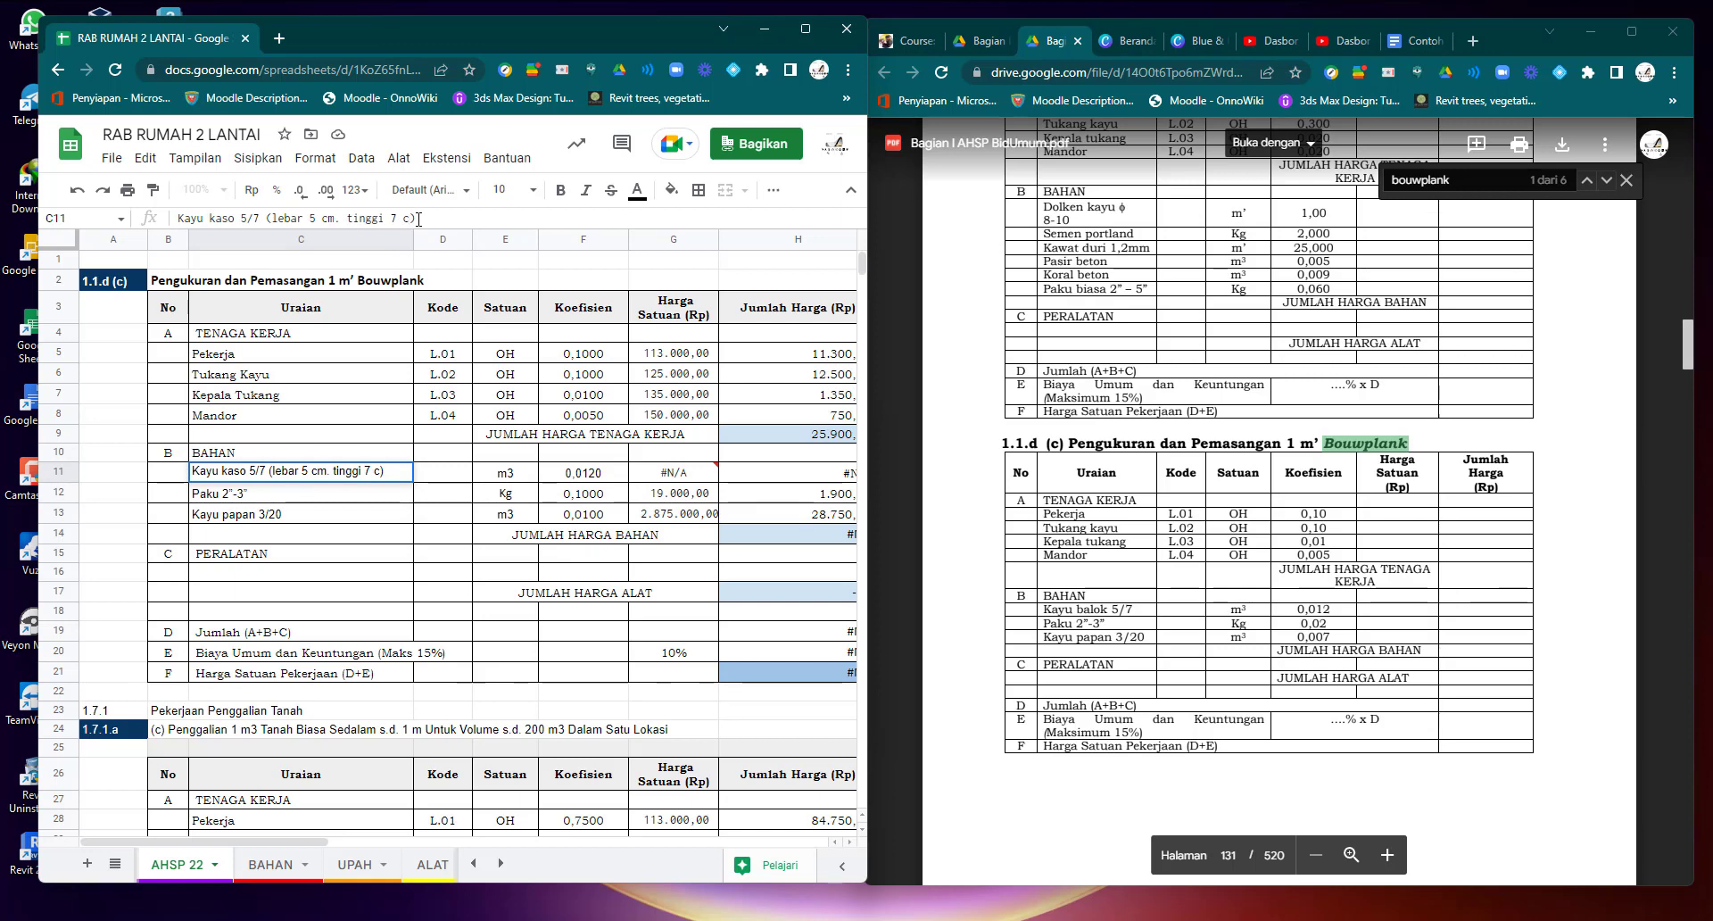
type("m")
key("Return")
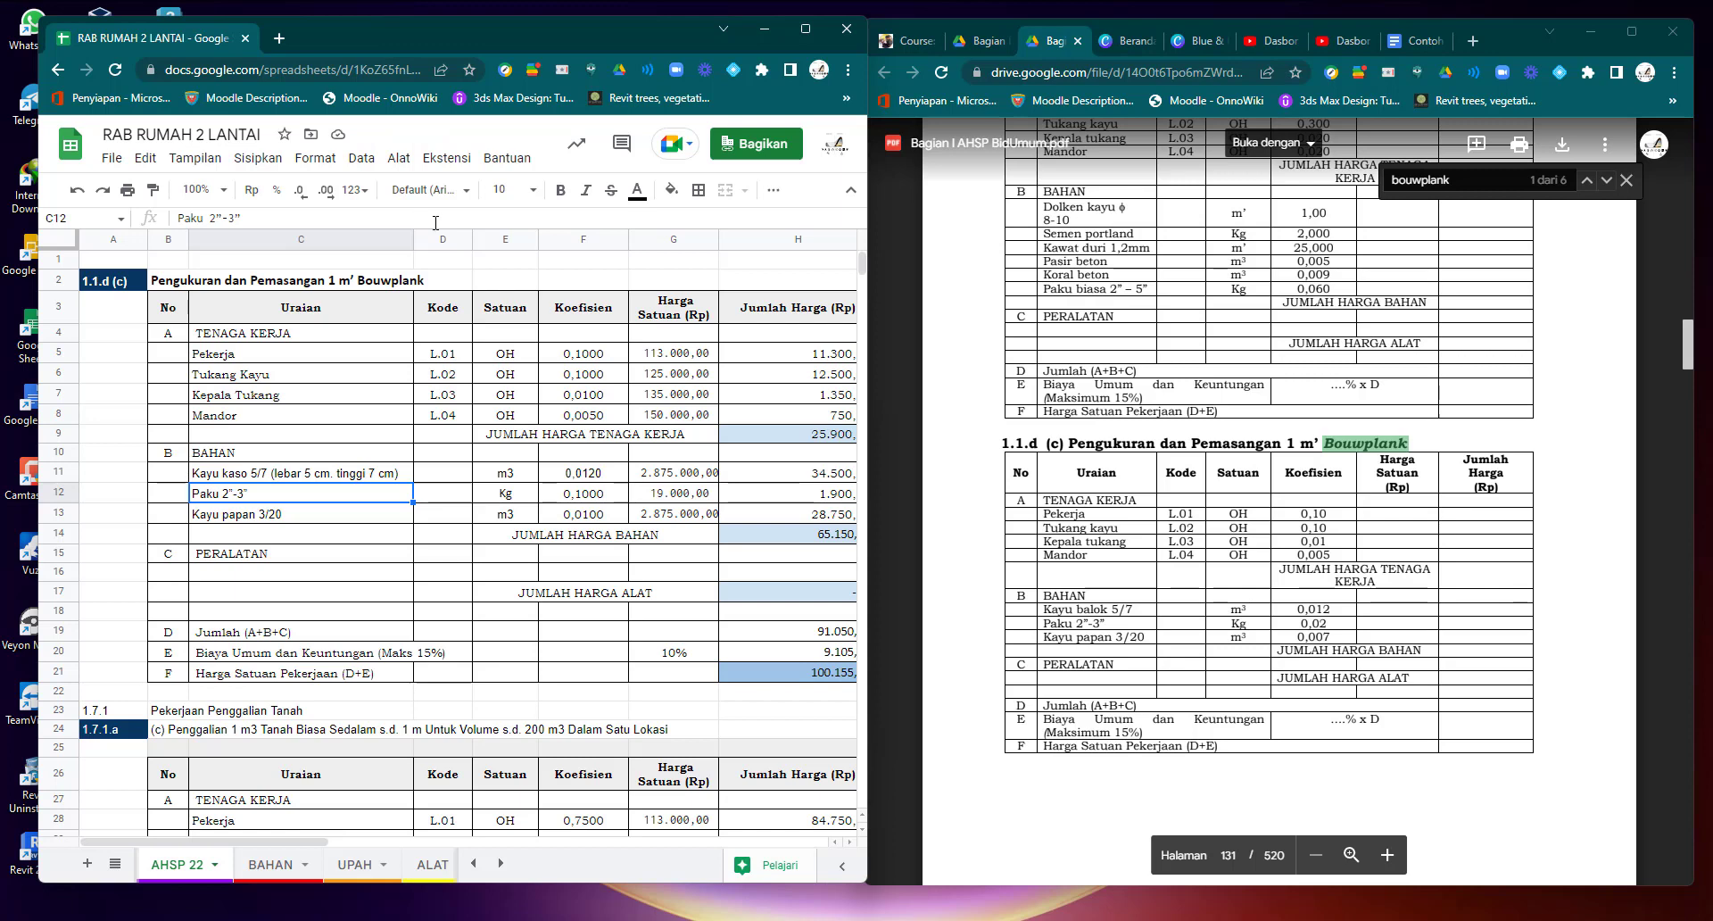
Change the unit of Kayu kaso 5/7 in E11 to kg.
left_click(504, 475)
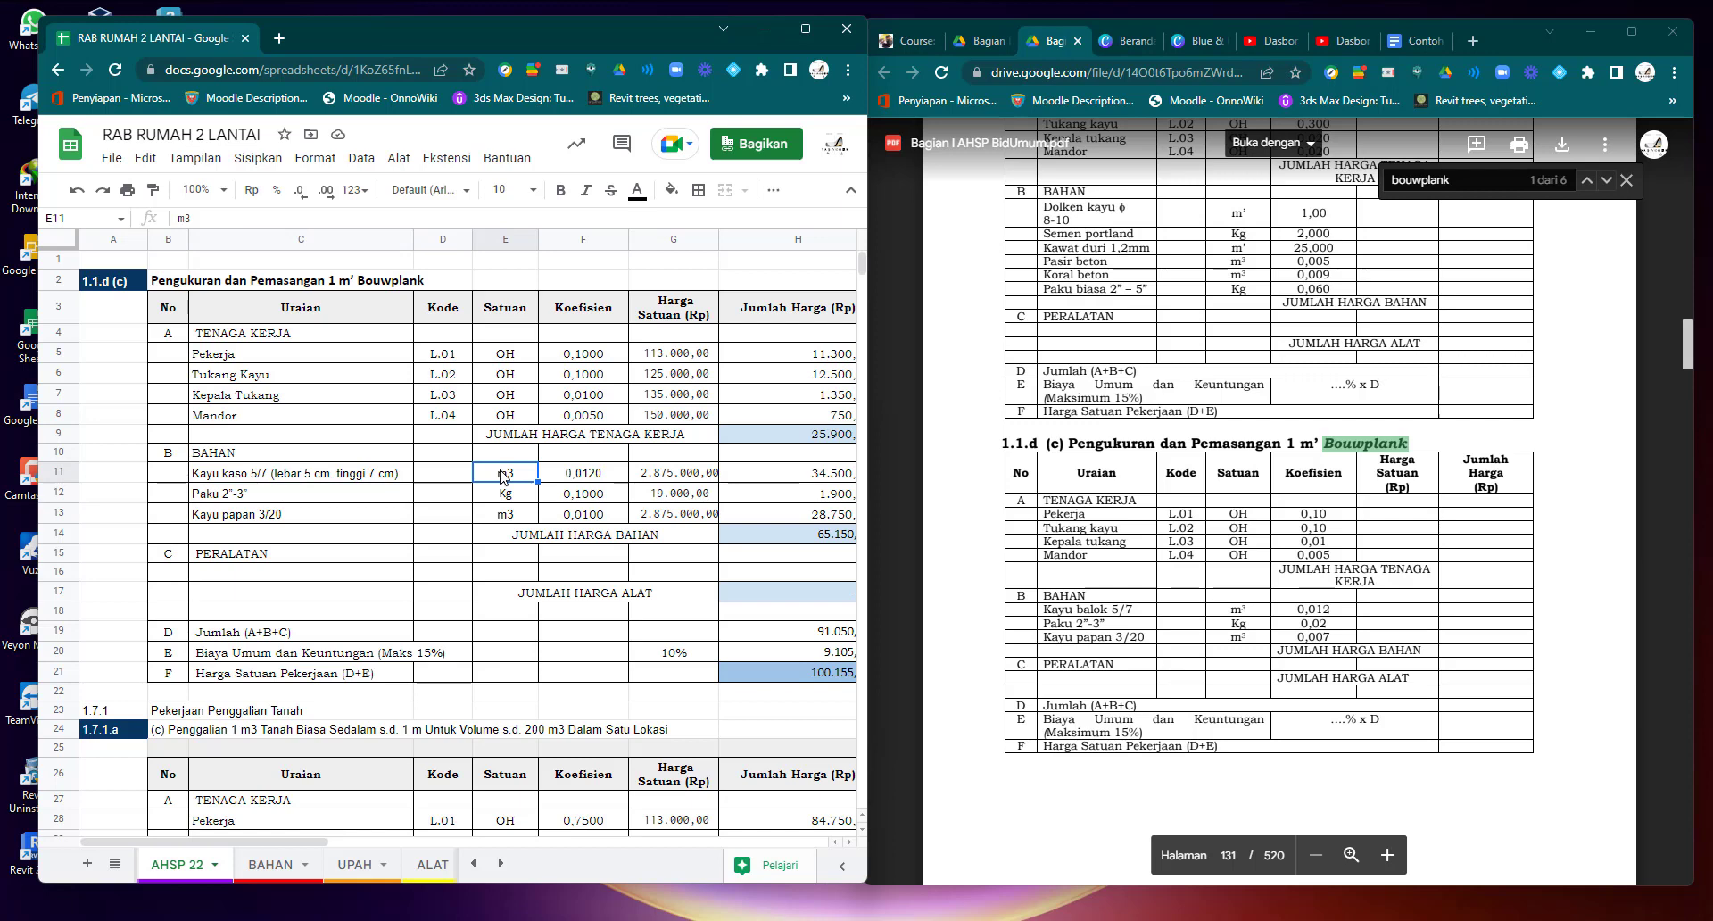
key("BackSpace")
key("Return")
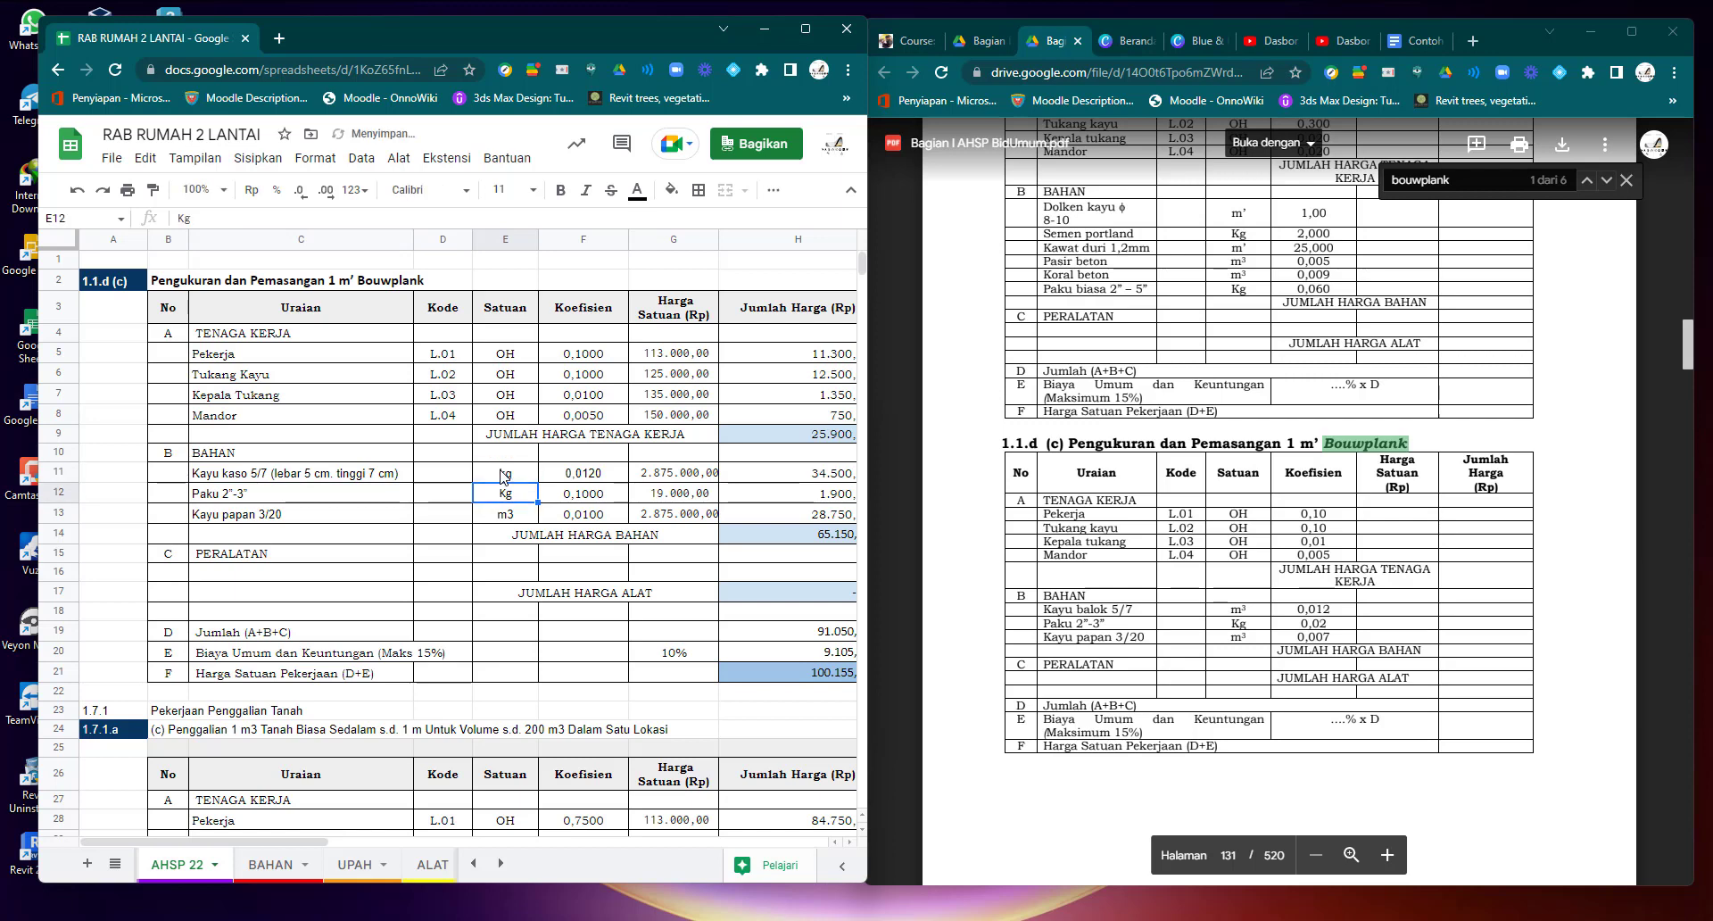
Set the unit of Kayu kaso 5/7 in E11 back to m3.
left_click(504, 475)
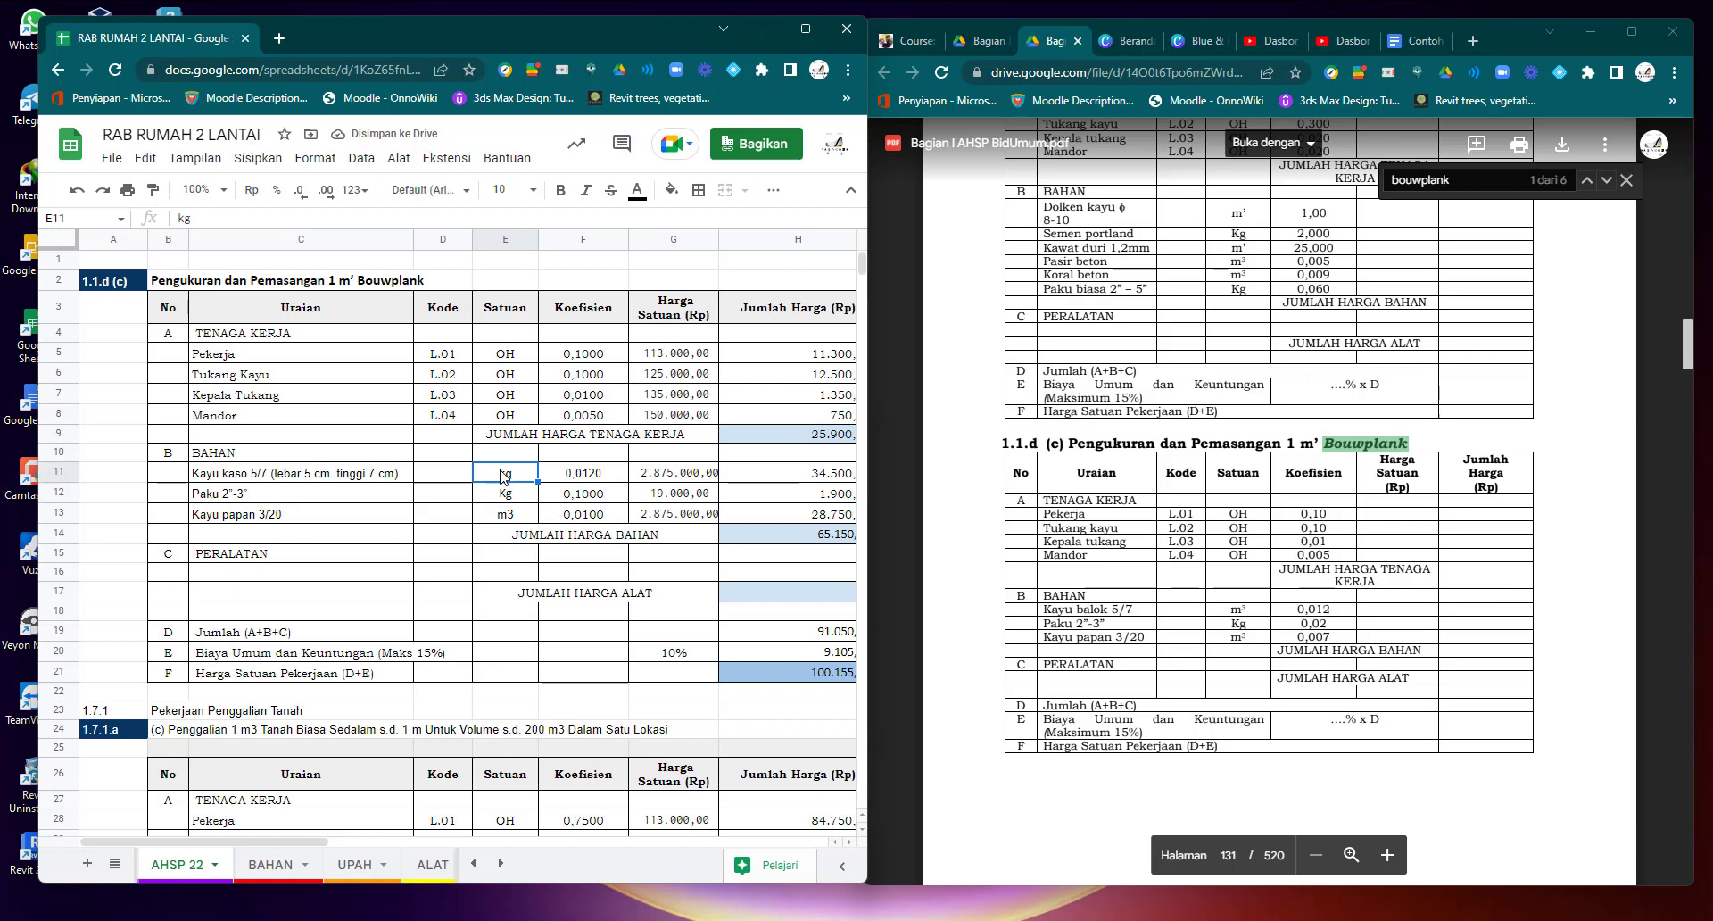
type("m3")
key("Return")
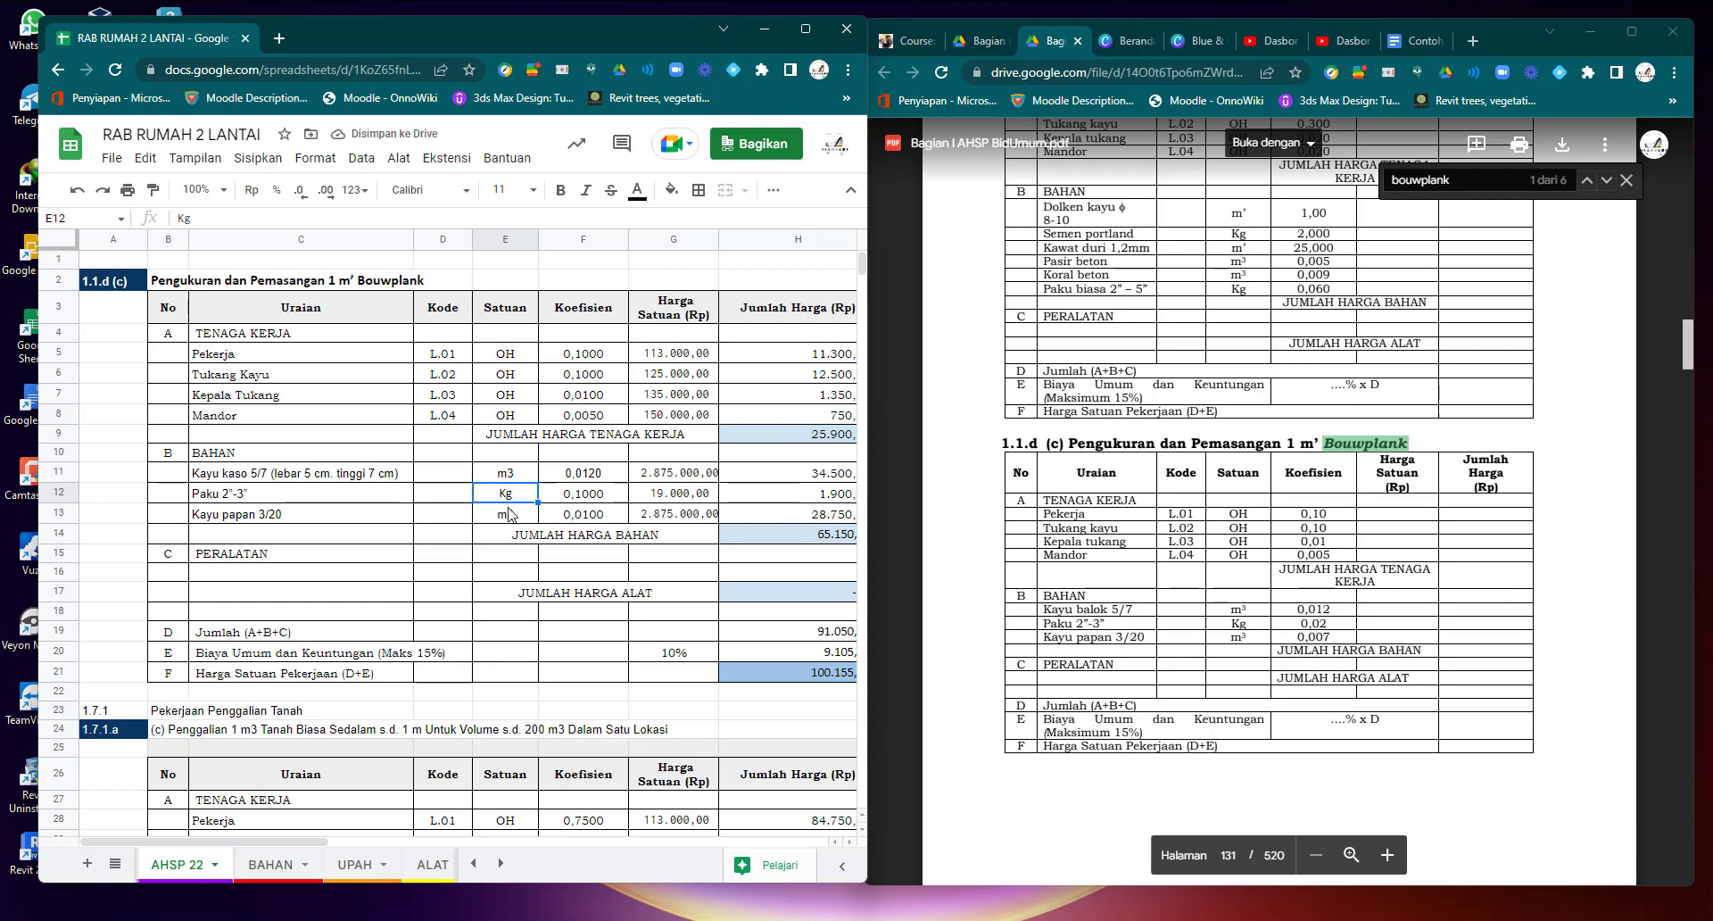
Compare the bowplank item's analysis code in the maximised BOQ sheet with the AHSP 22 heading, and return the spreadsheet beside the PDF.
left_click(321, 476)
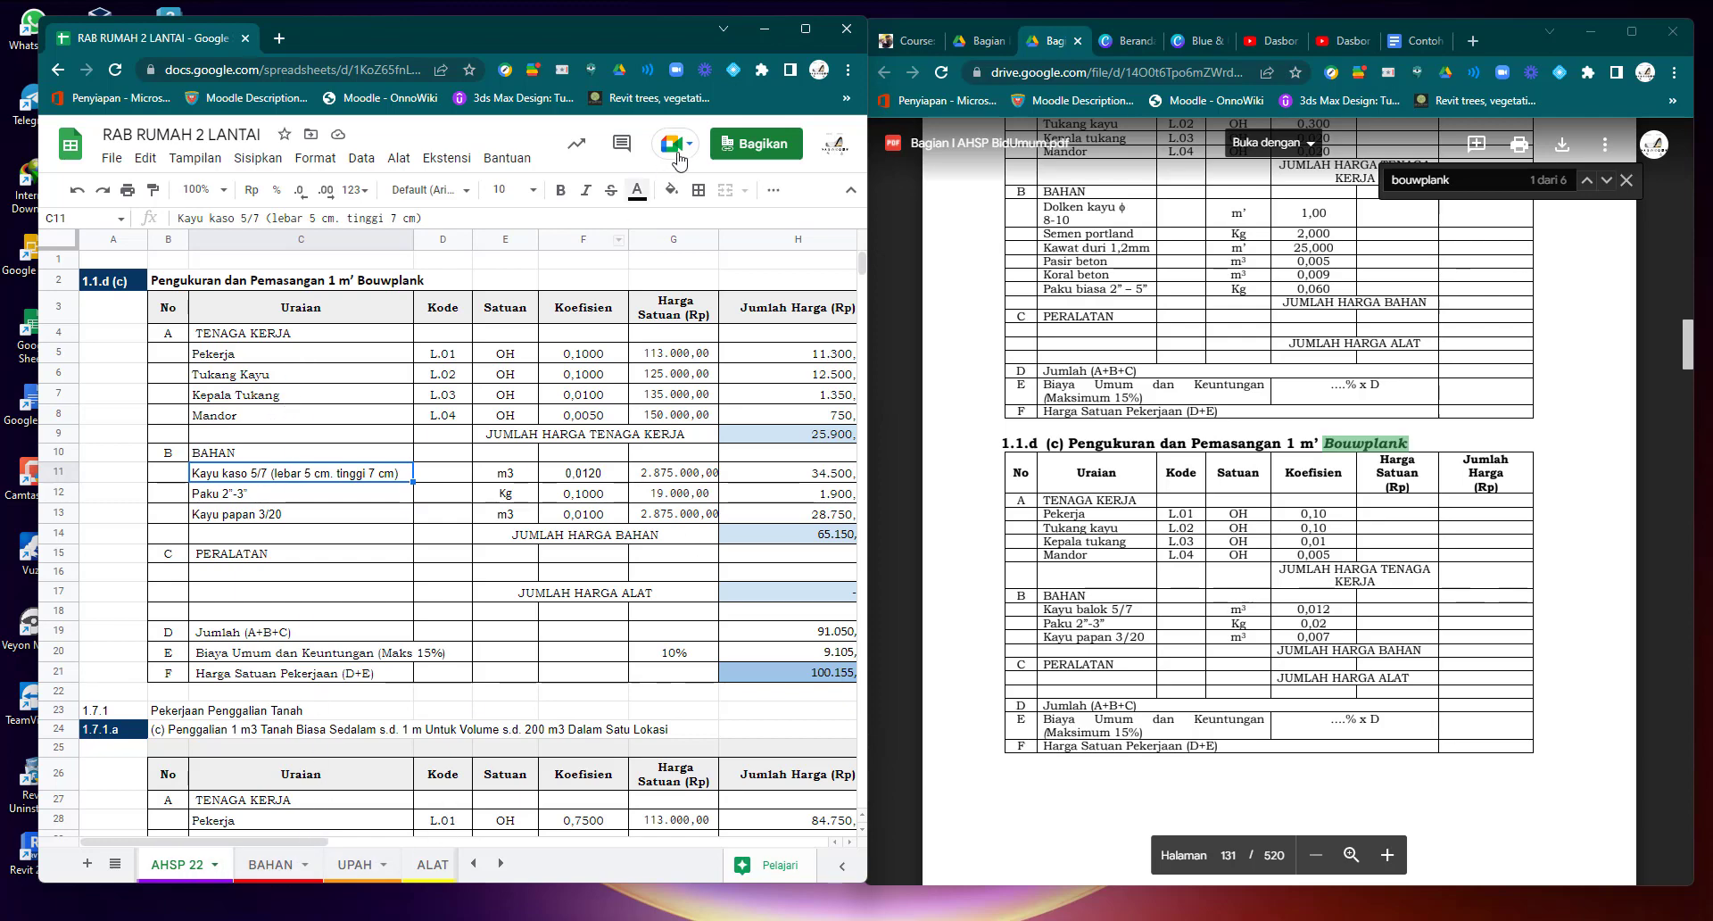
left_click(806, 30)
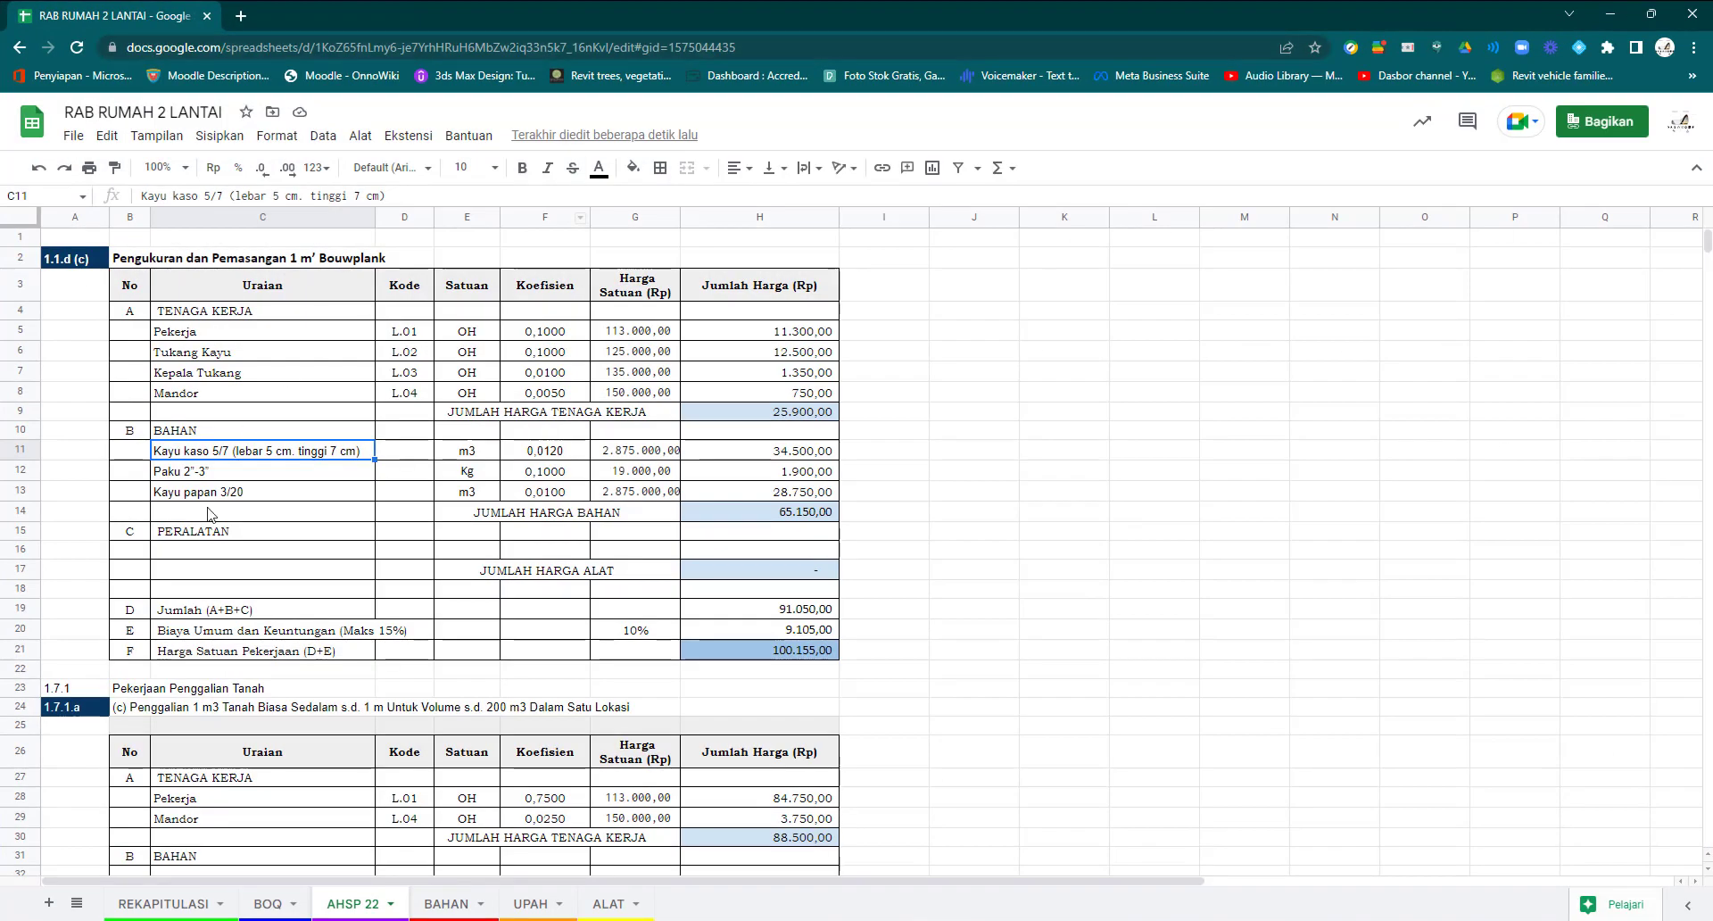
left_click(267, 904)
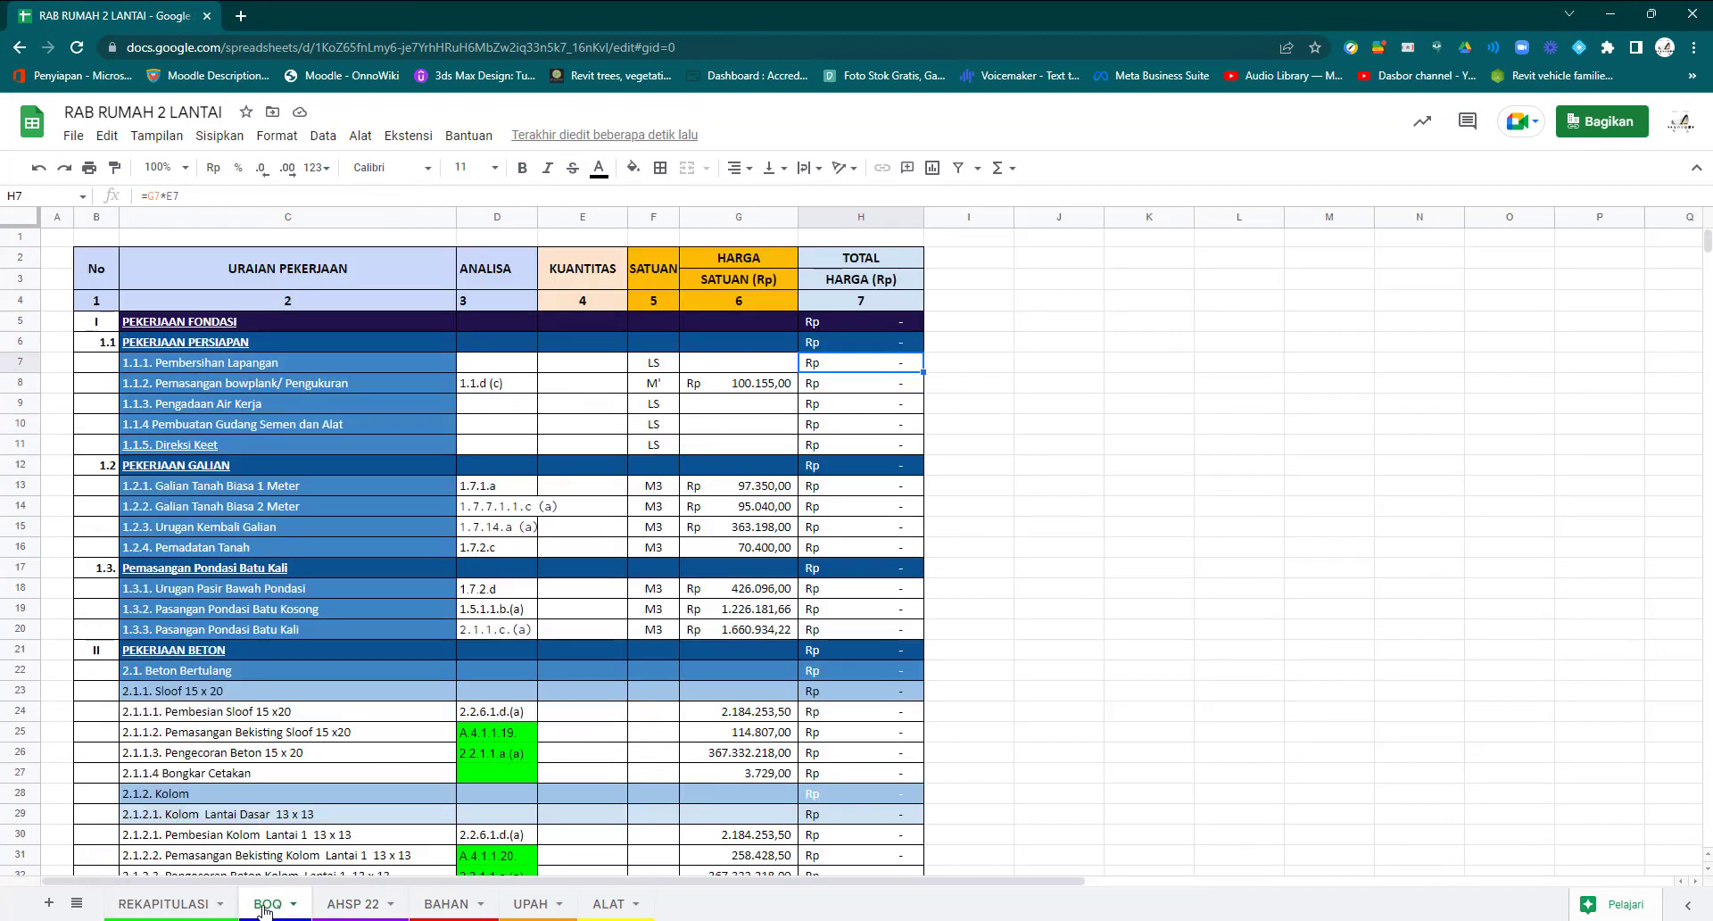
left_click(275, 383)
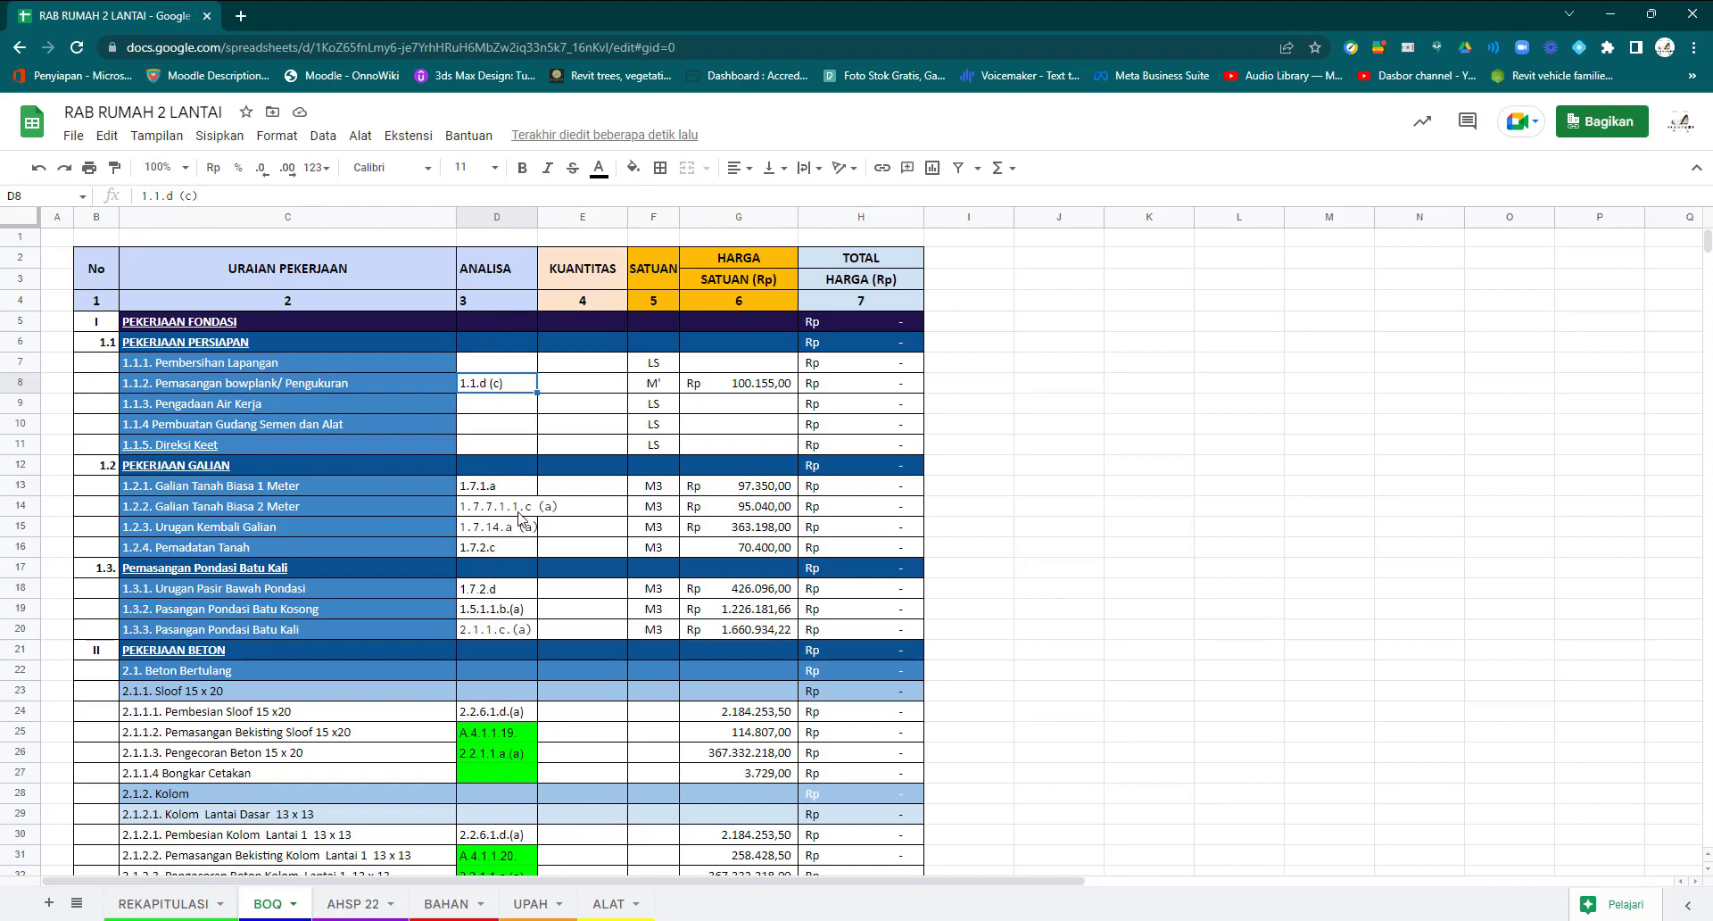
left_click(355, 904)
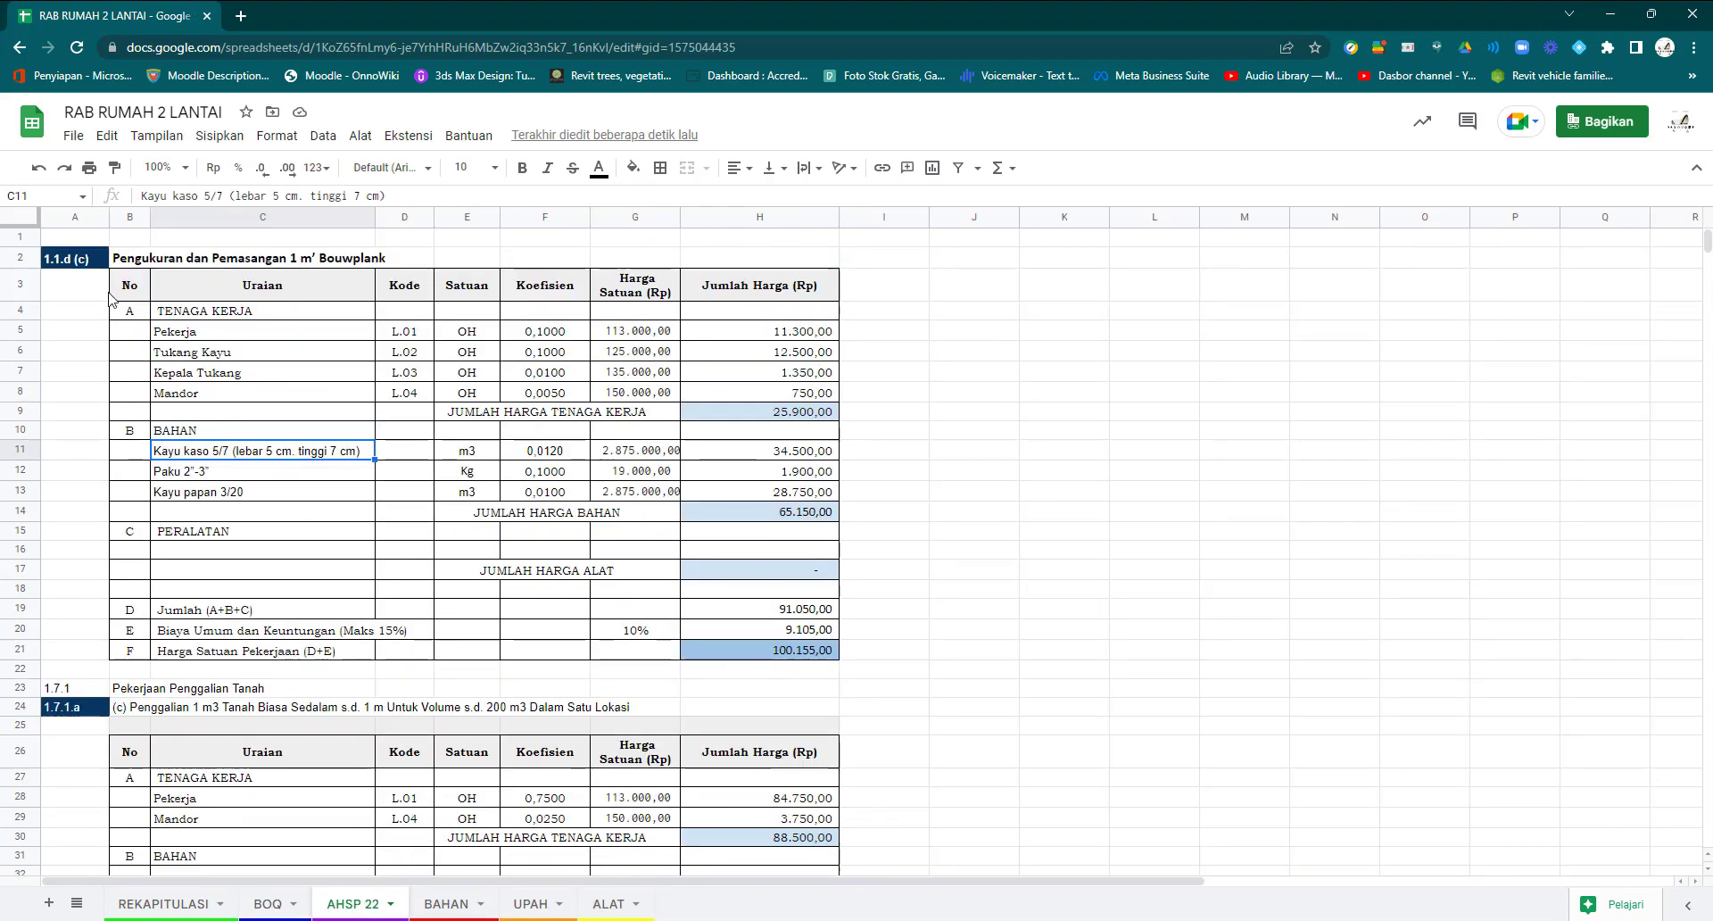
left_click(1652, 14)
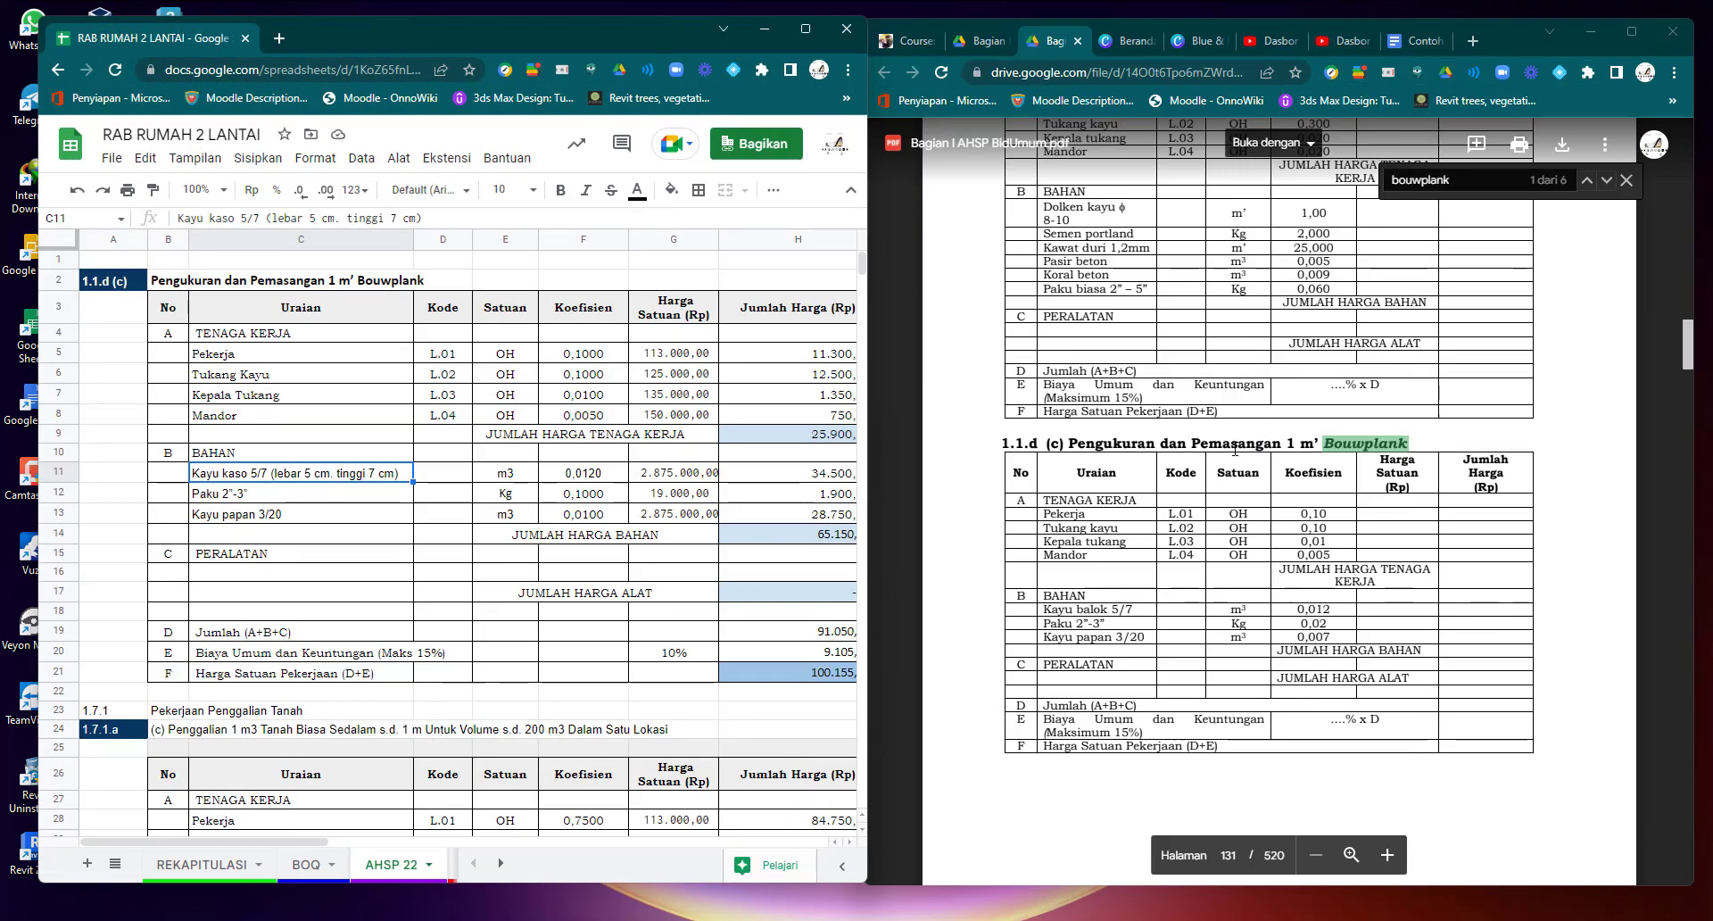
scroll(1235, 451, "up", 1)
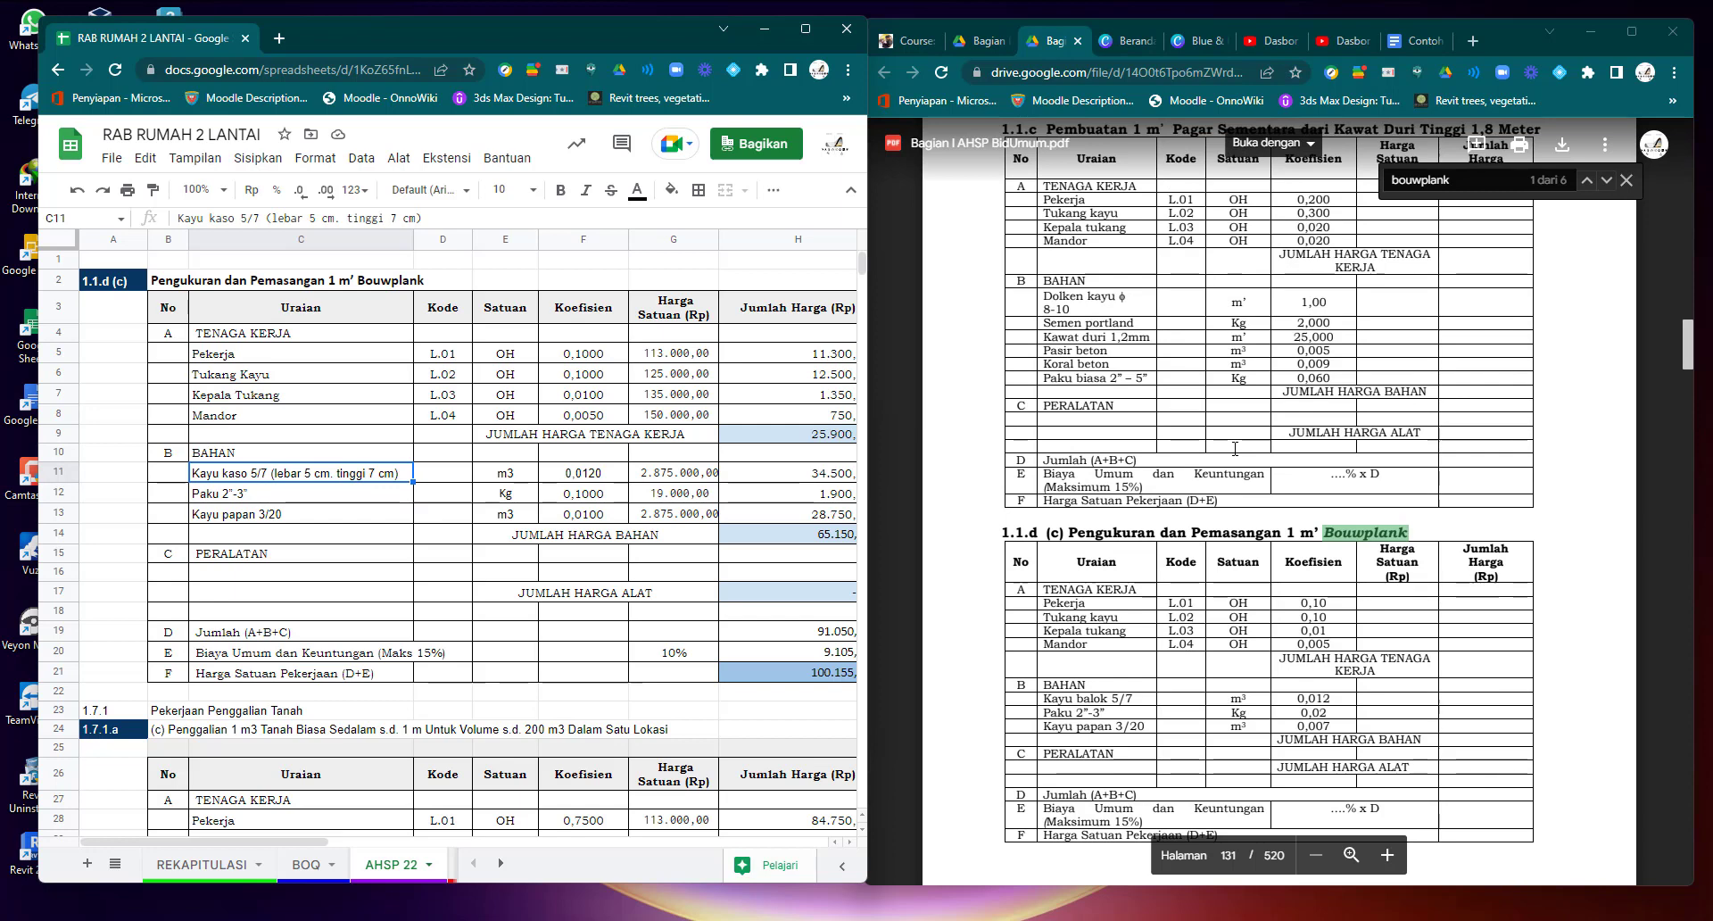
Copy the analysis code 1.1.d (c) from the Bouwplank heading in the PDF for comparison with the AHSP 22 heading.
scroll(1235, 450, "down", 1)
scroll(1235, 450, "up", 1)
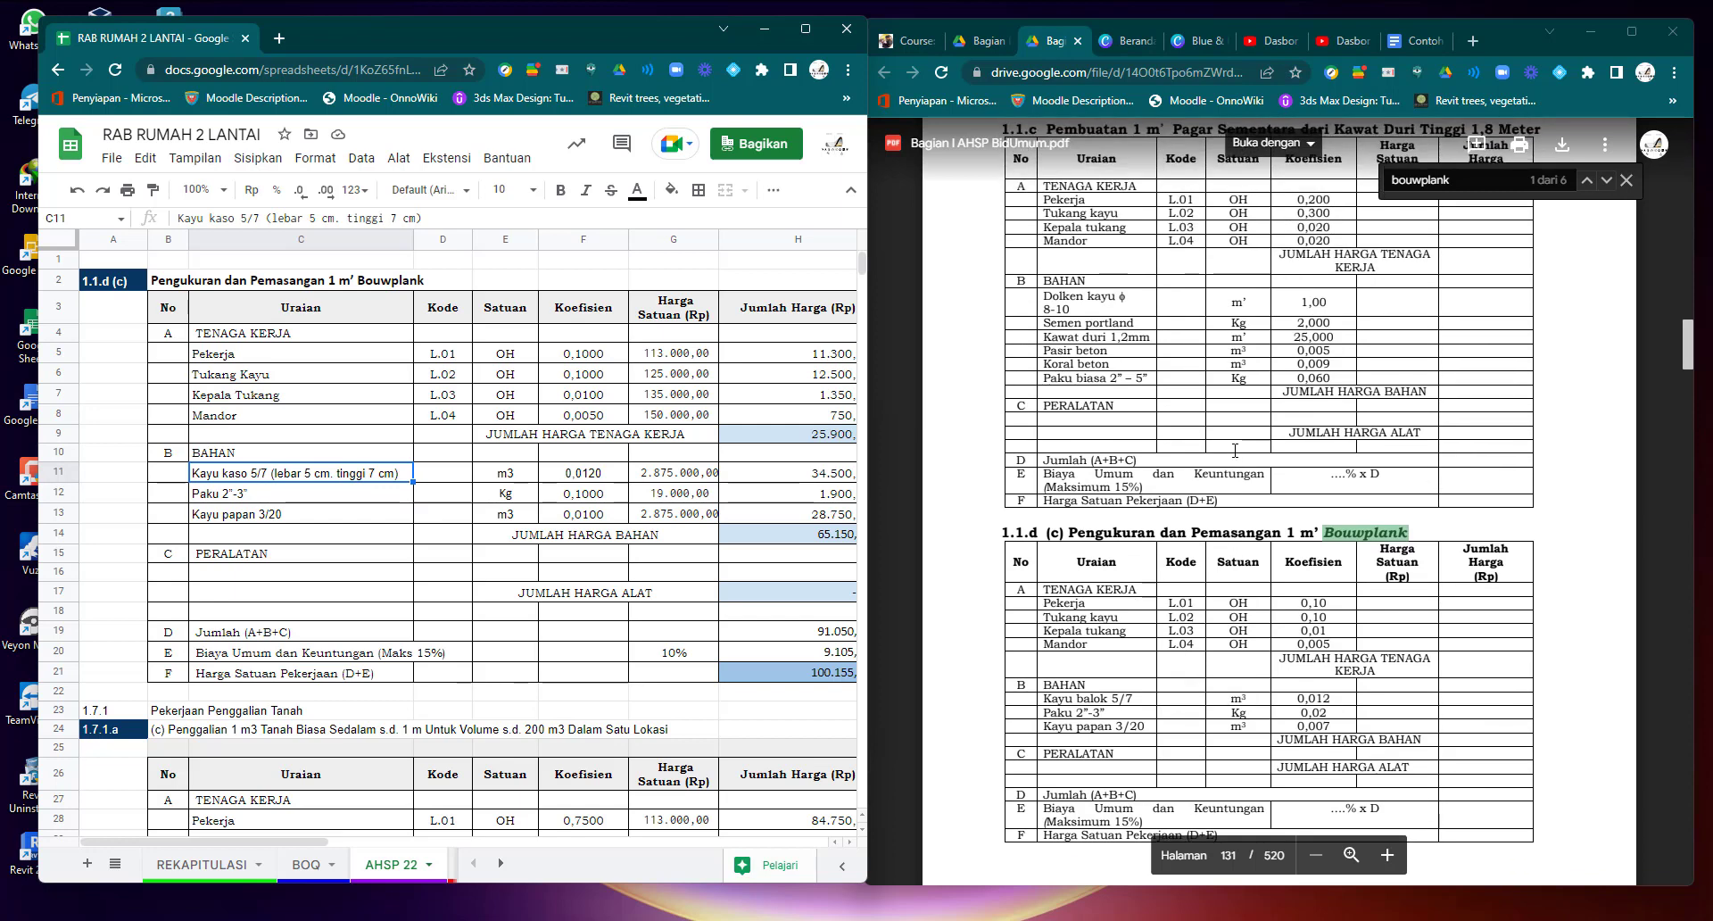
scroll(1235, 451, "down", 1)
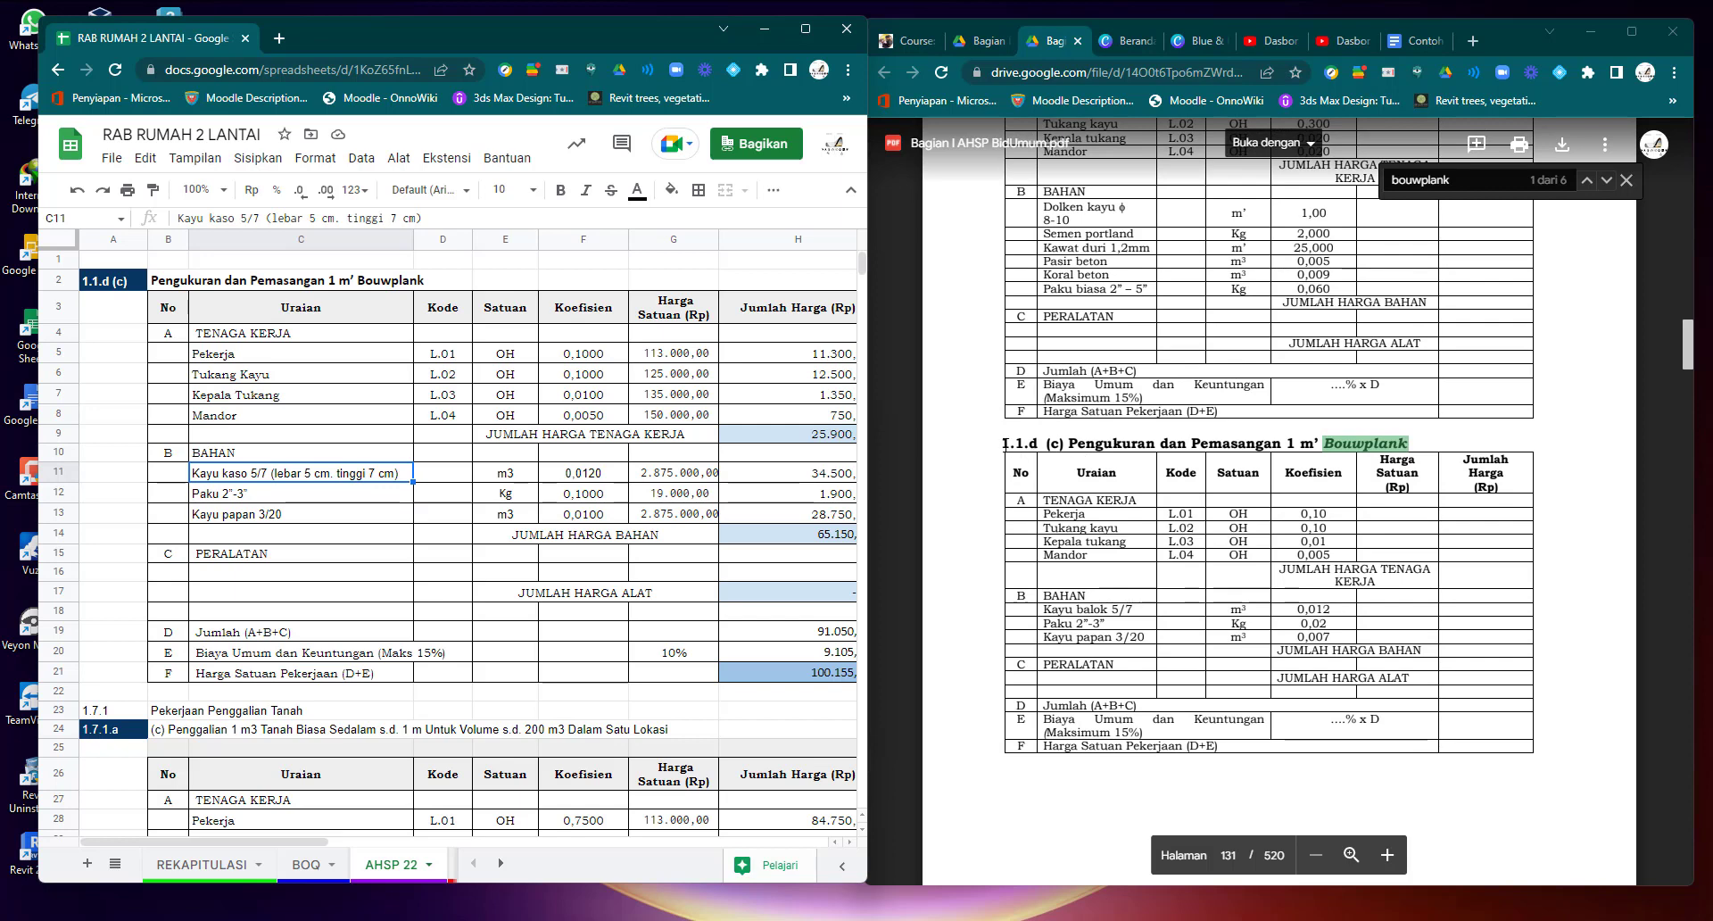
left_click(1006, 443)
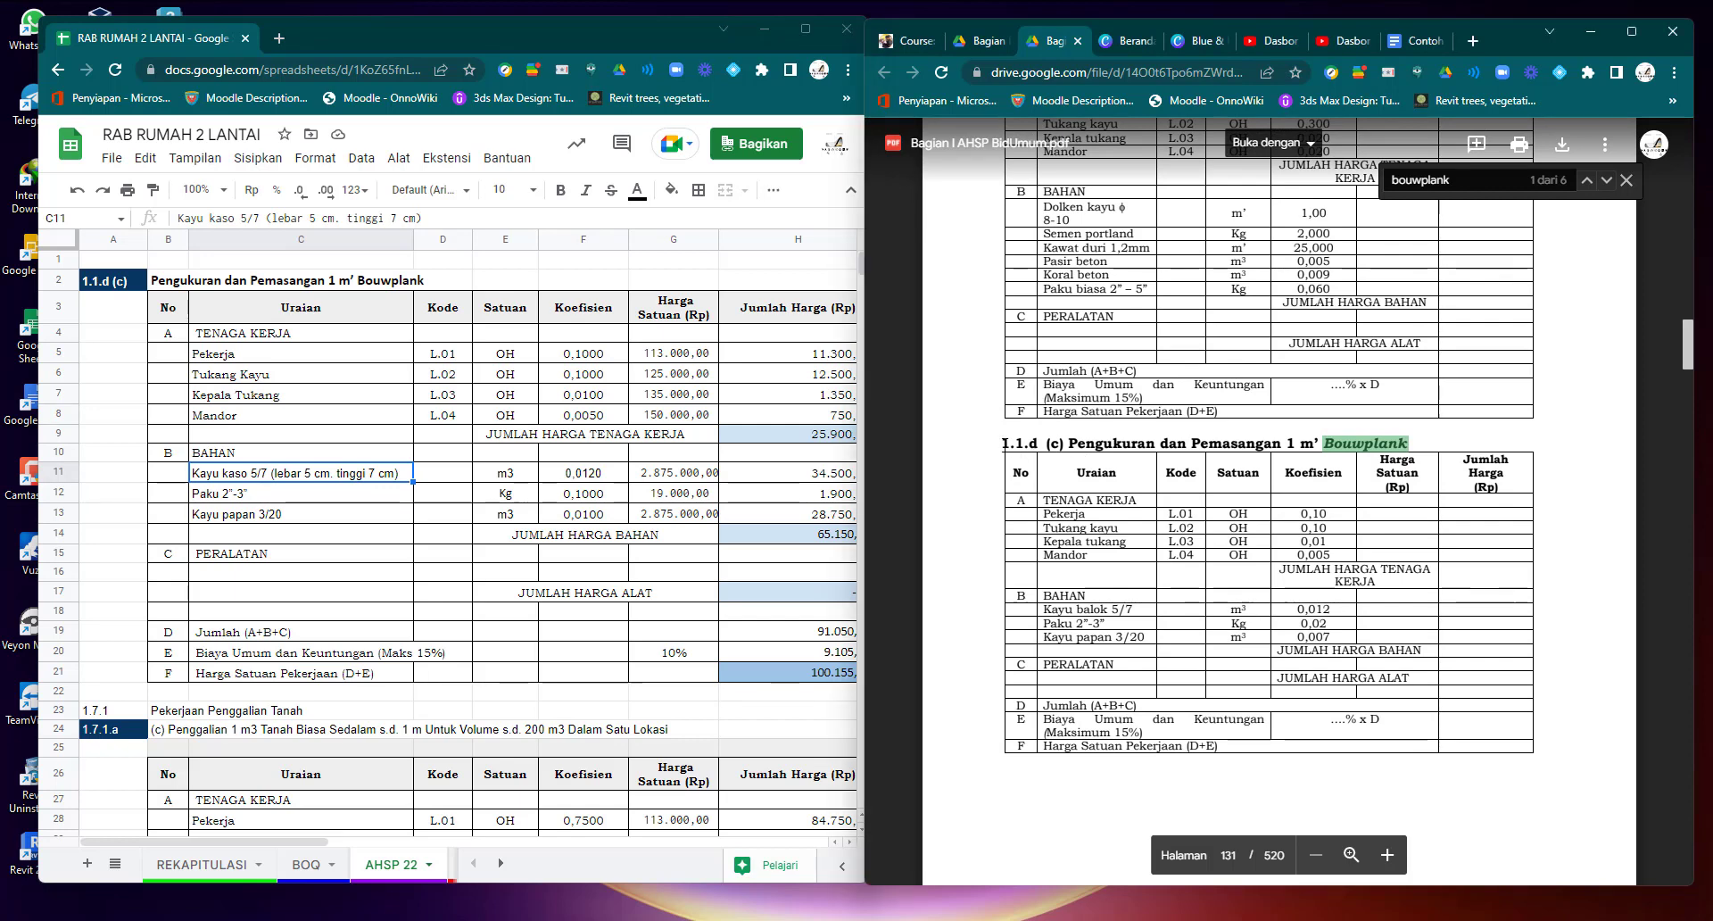
left_click_drag(1001, 444, 1063, 441)
right_click(1063, 441)
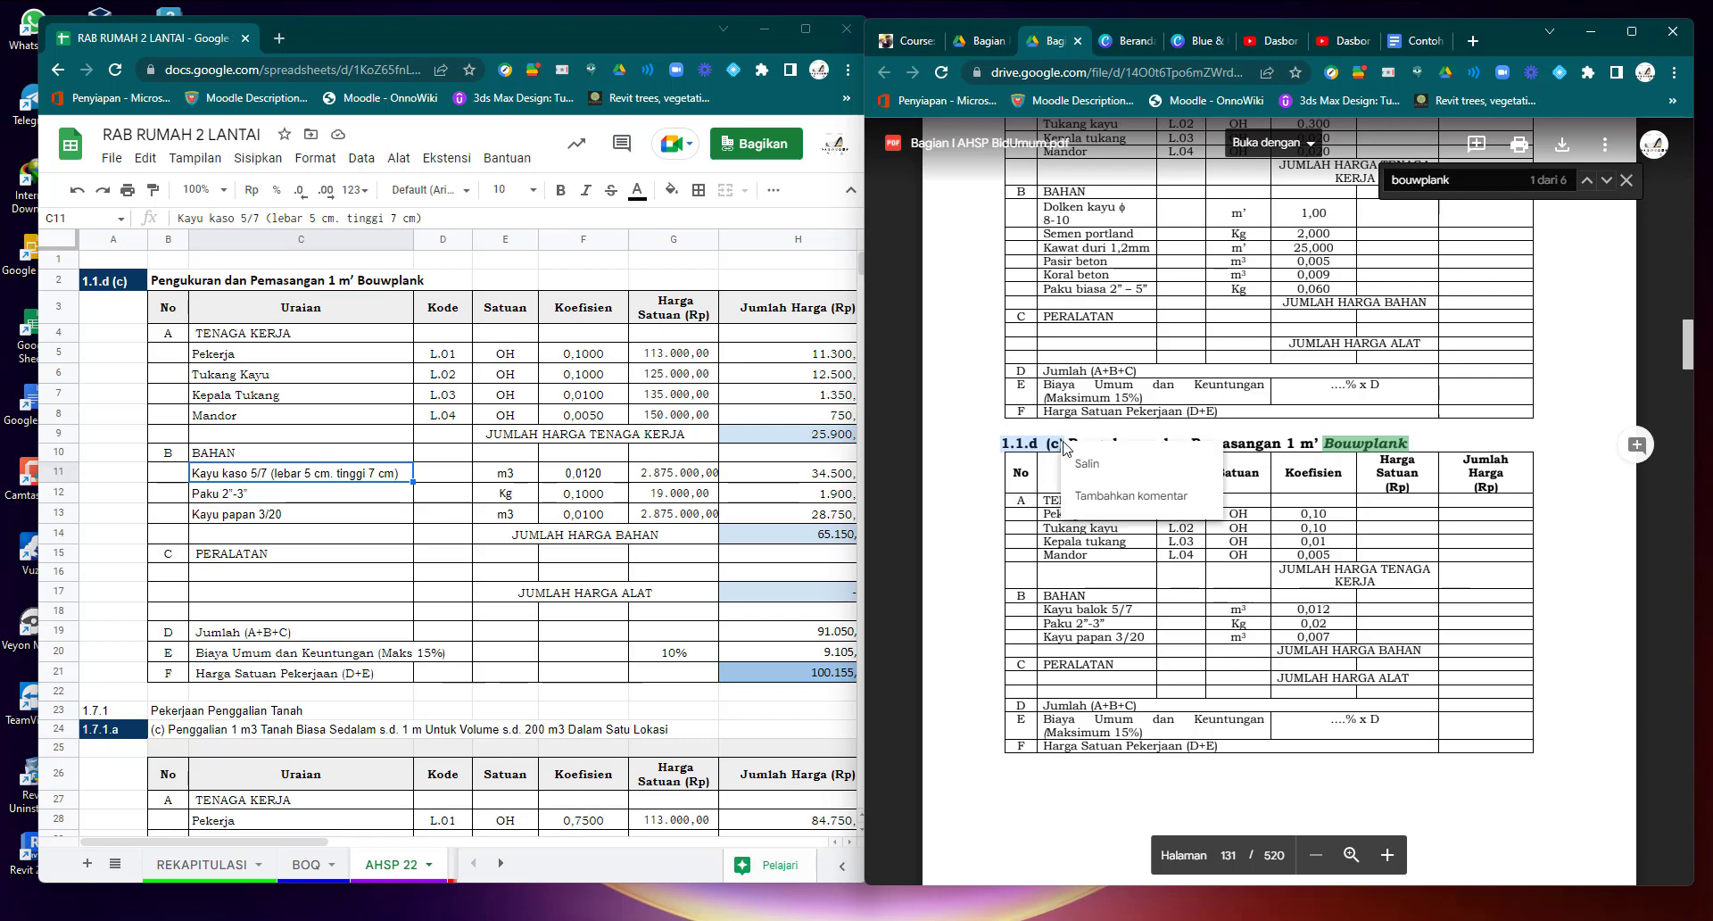
left_click(1090, 460)
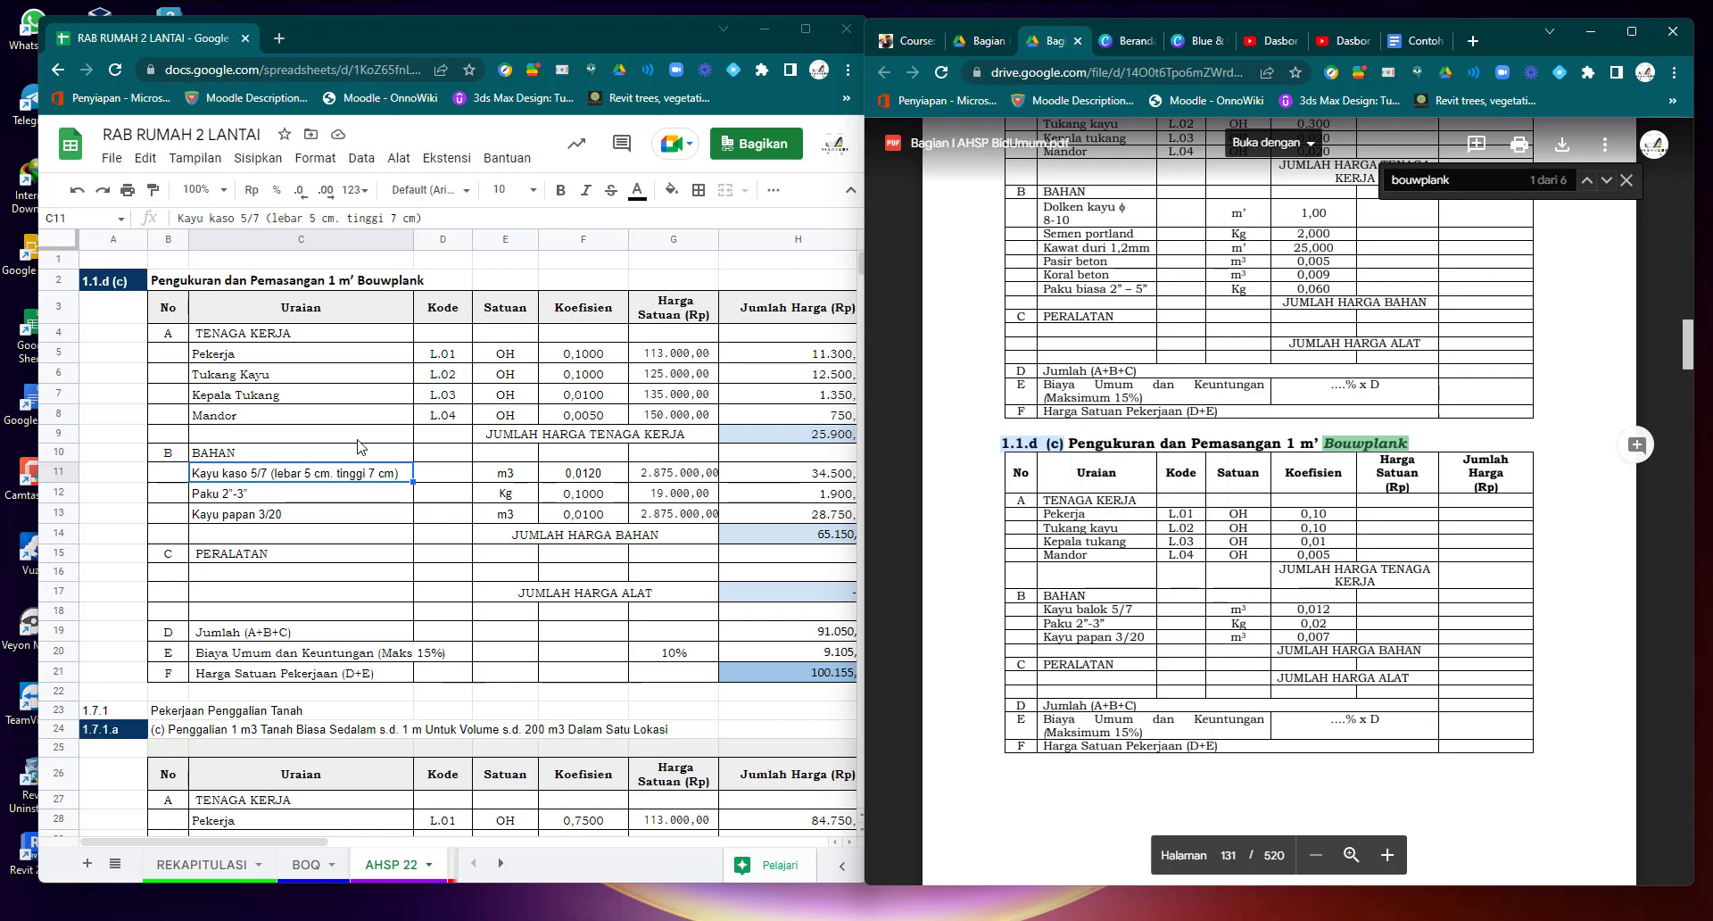
left_click(110, 284)
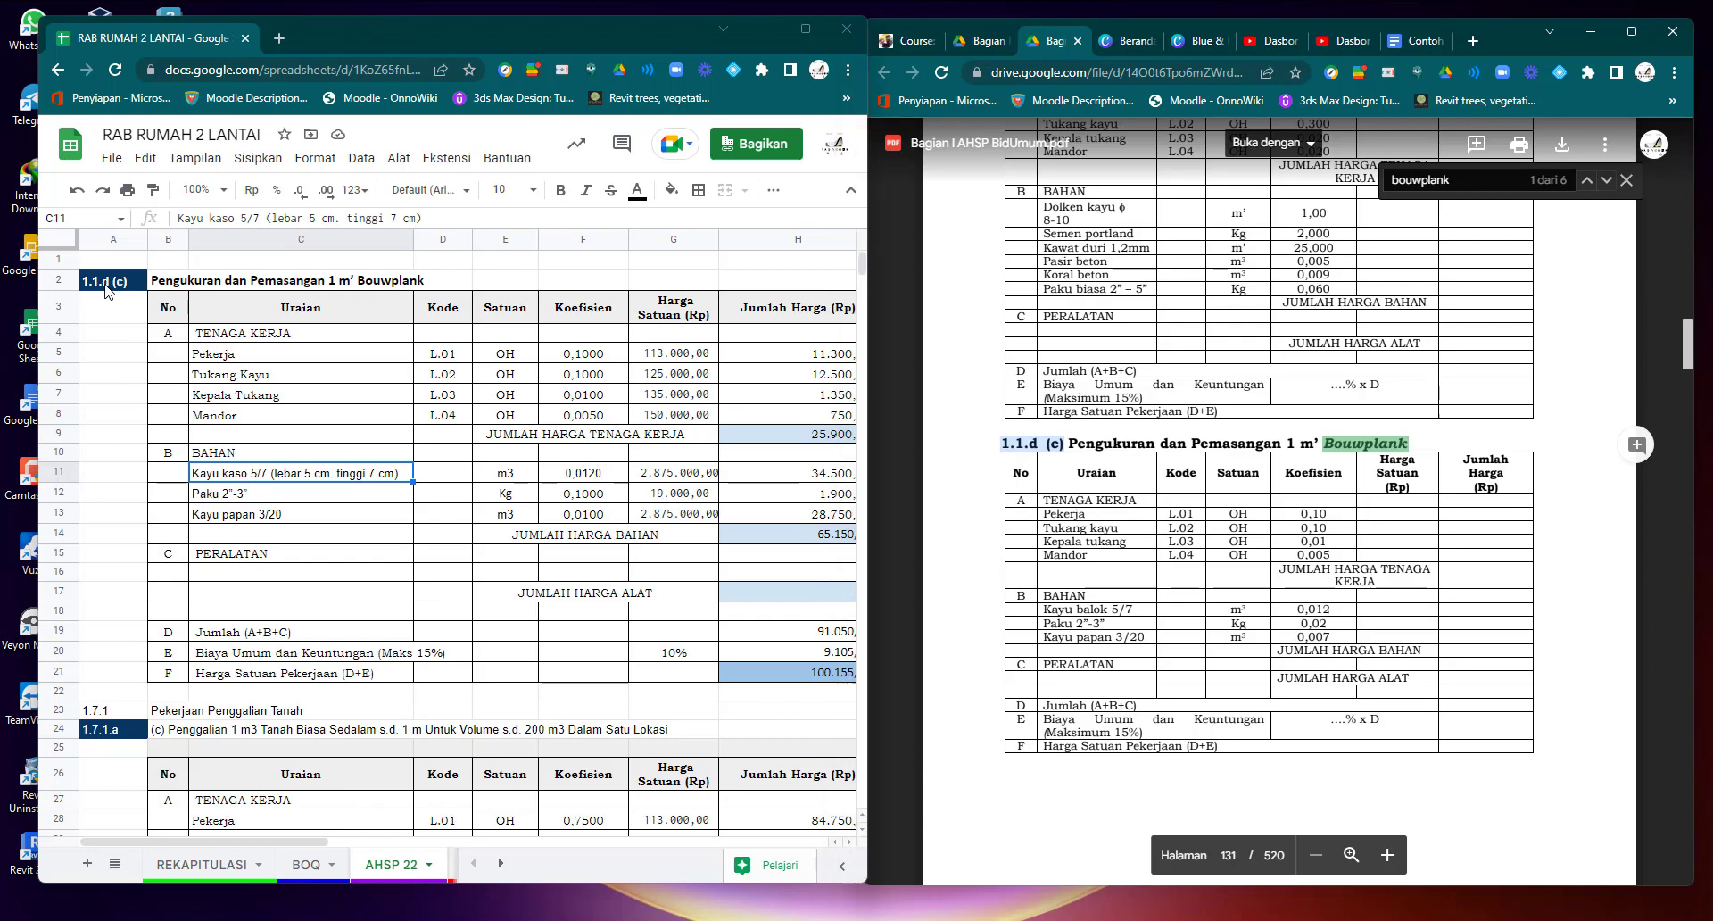
Review the preparation items and their LS units in the BOQ sheet, on to item 1.2.1 Galian Tanah Biasa 1 Meter.
left_click(306, 863)
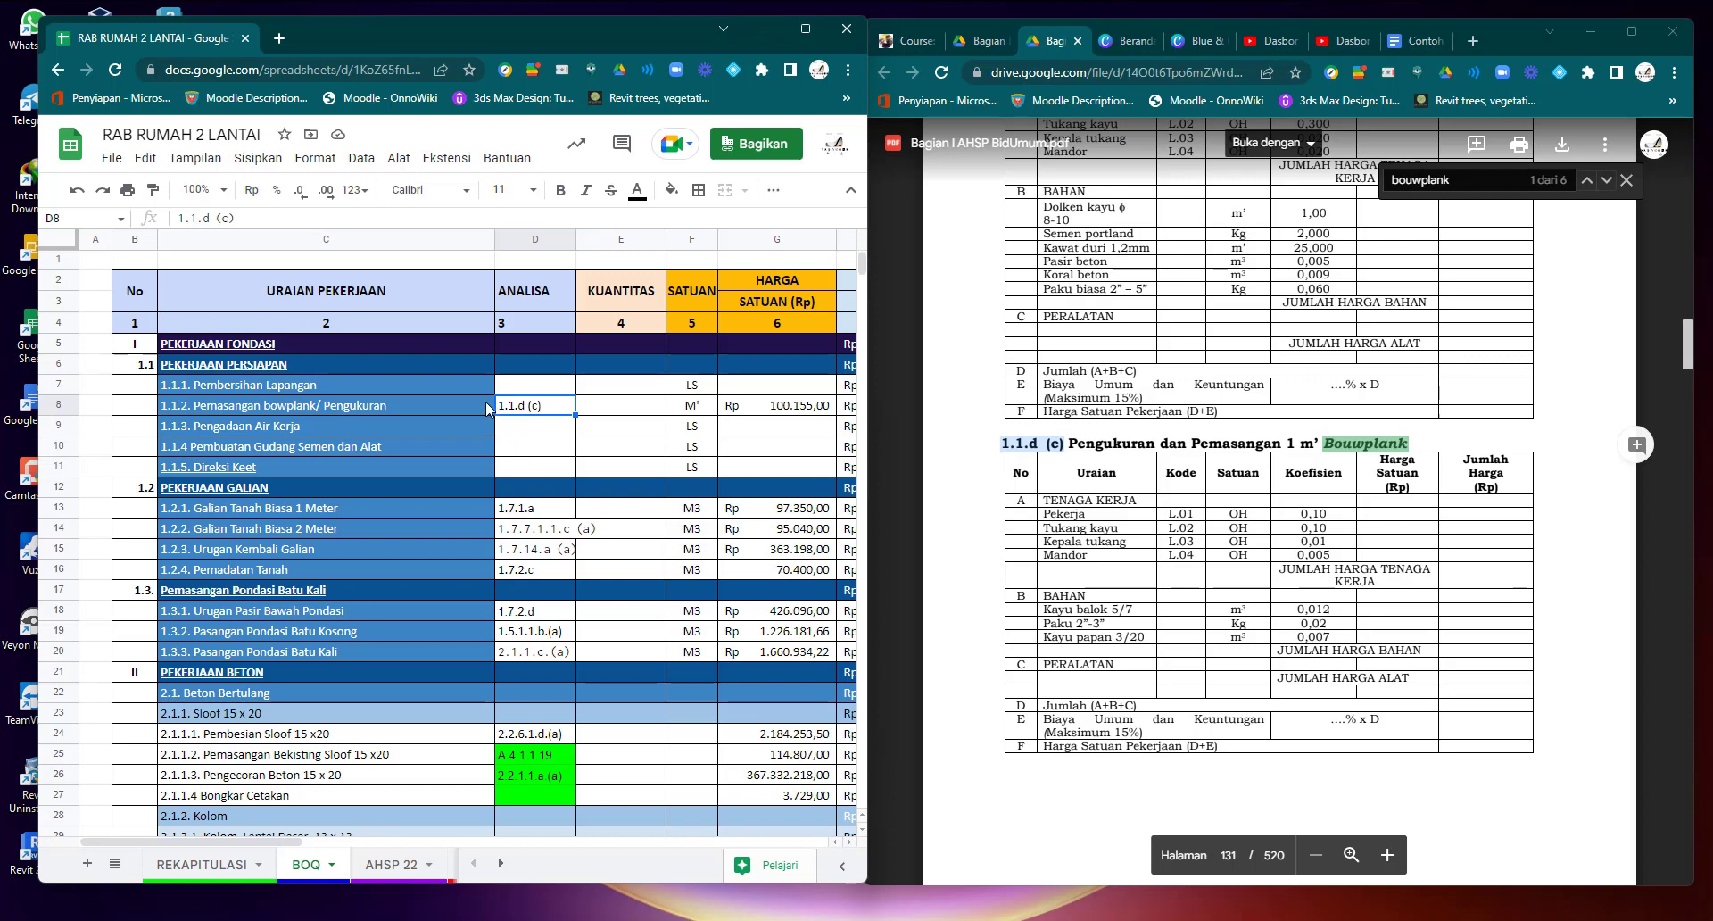
left_click(355, 385)
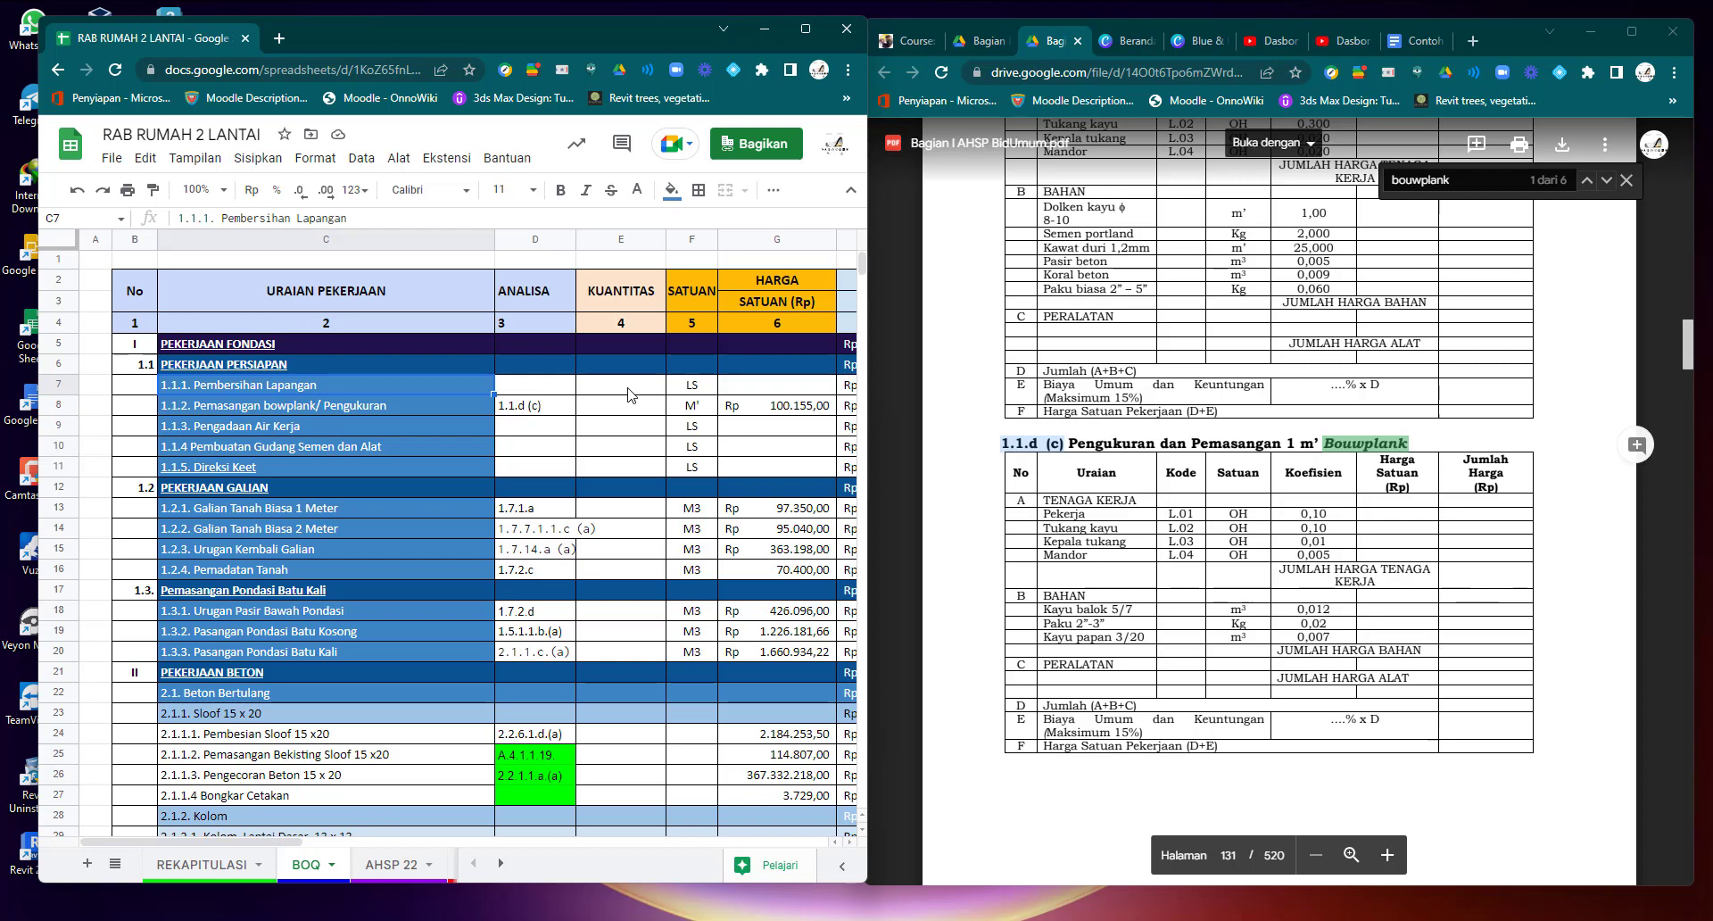
left_click(686, 391)
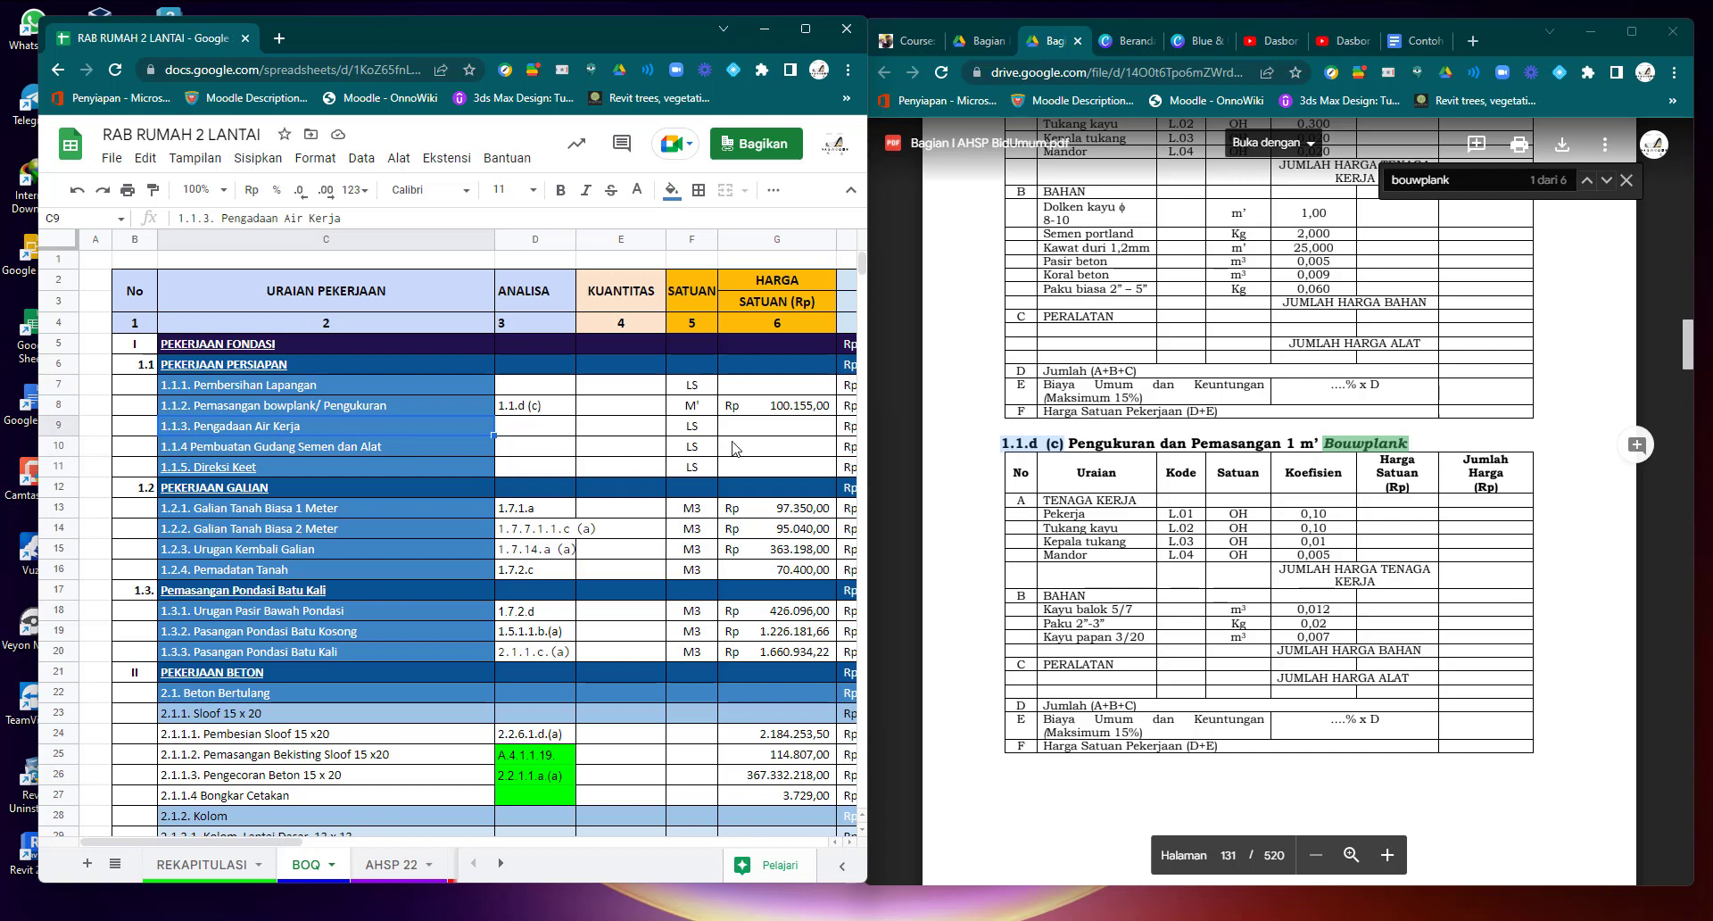
left_click(692, 432)
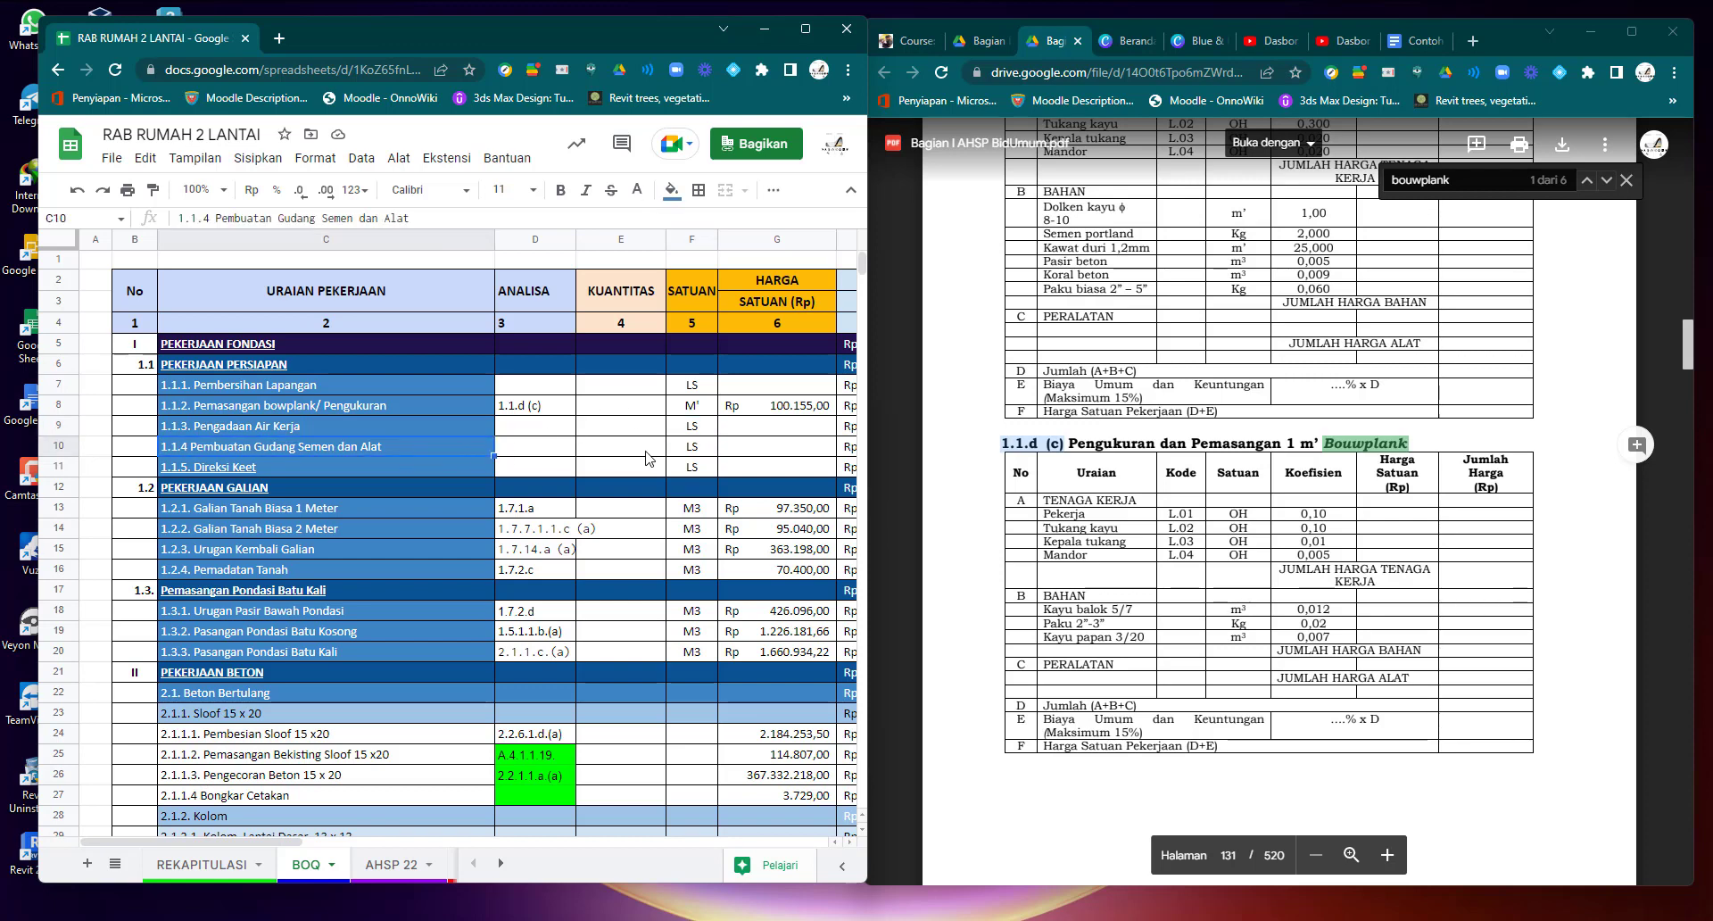
left_click(678, 453)
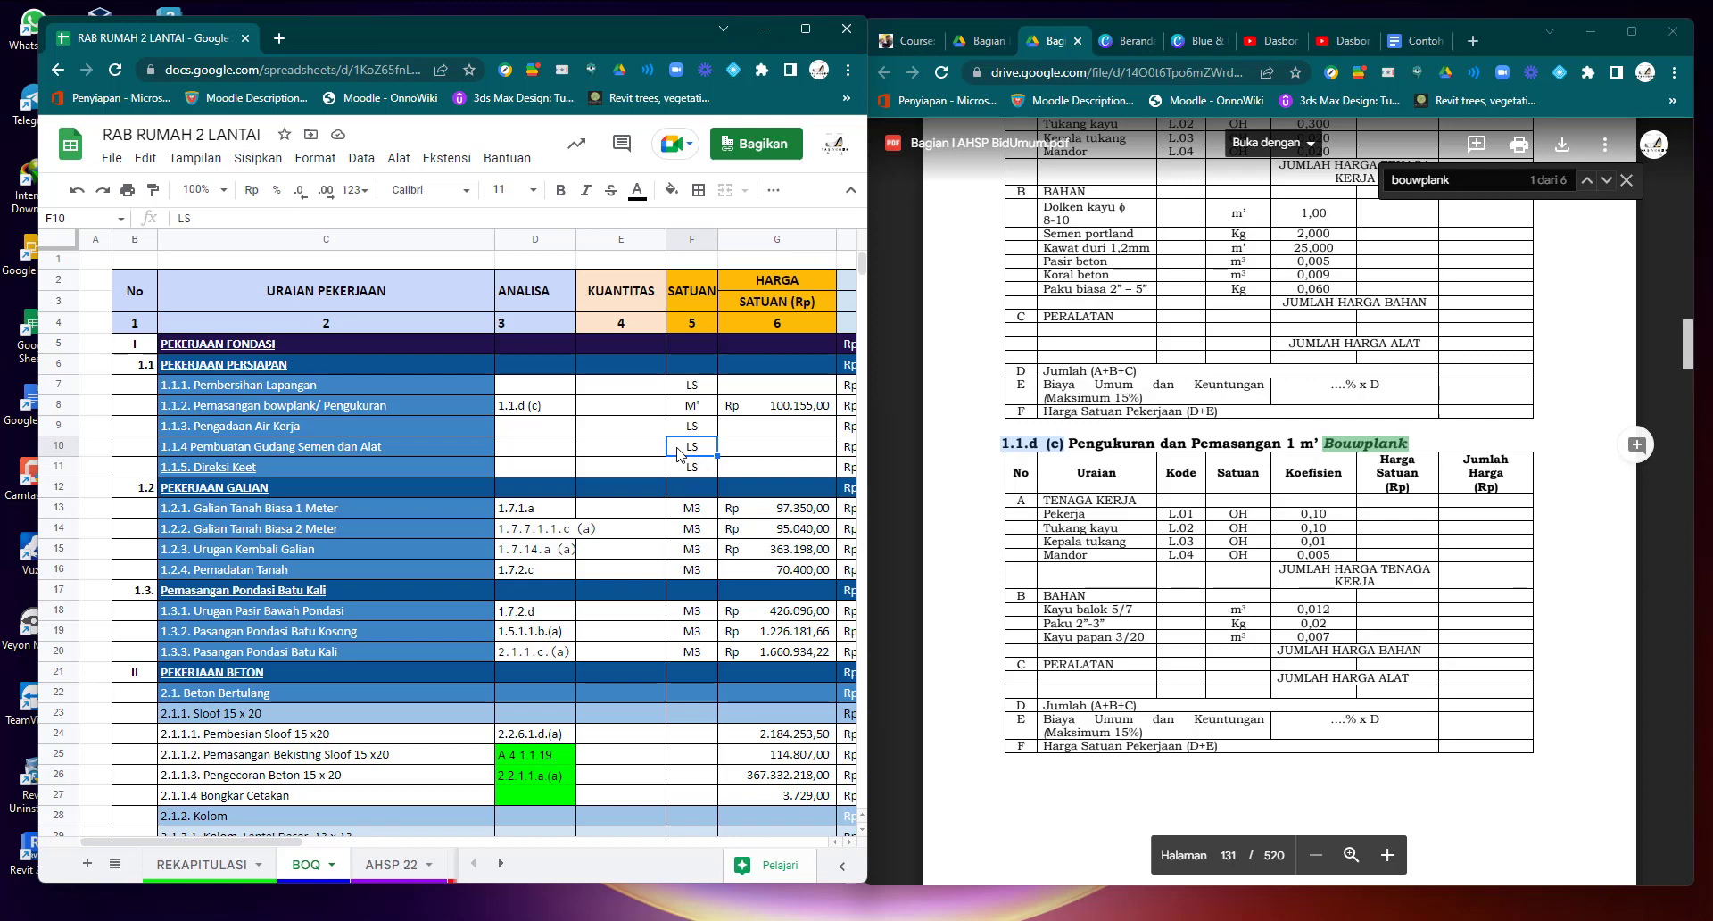
left_click(686, 471)
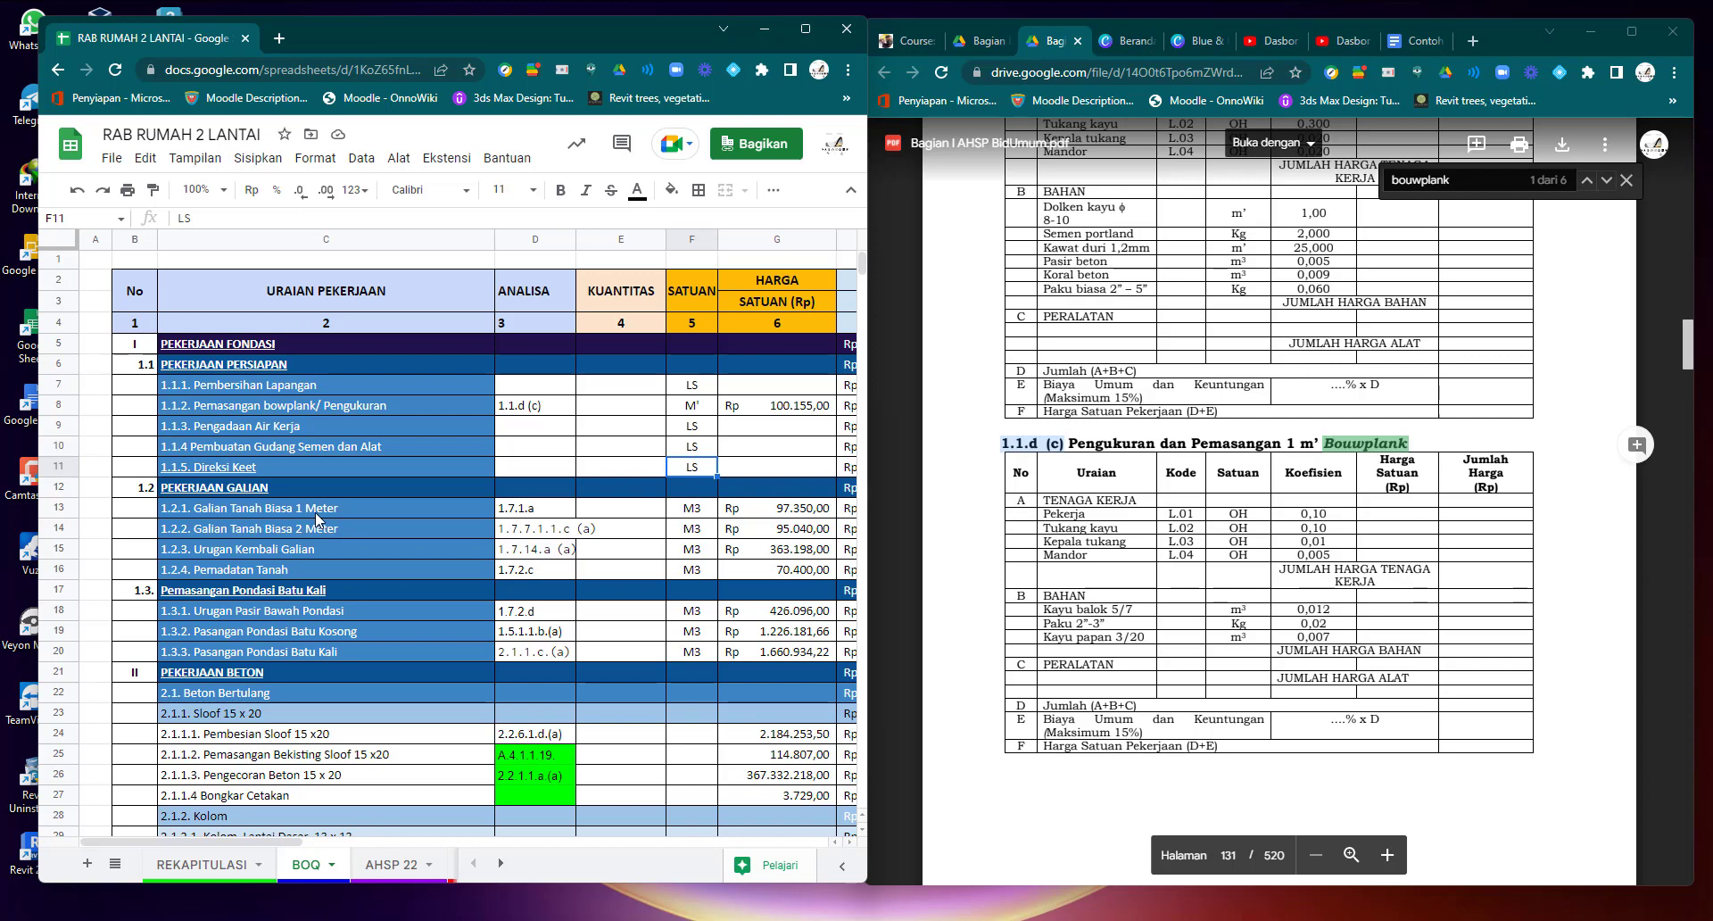
left_click(229, 513)
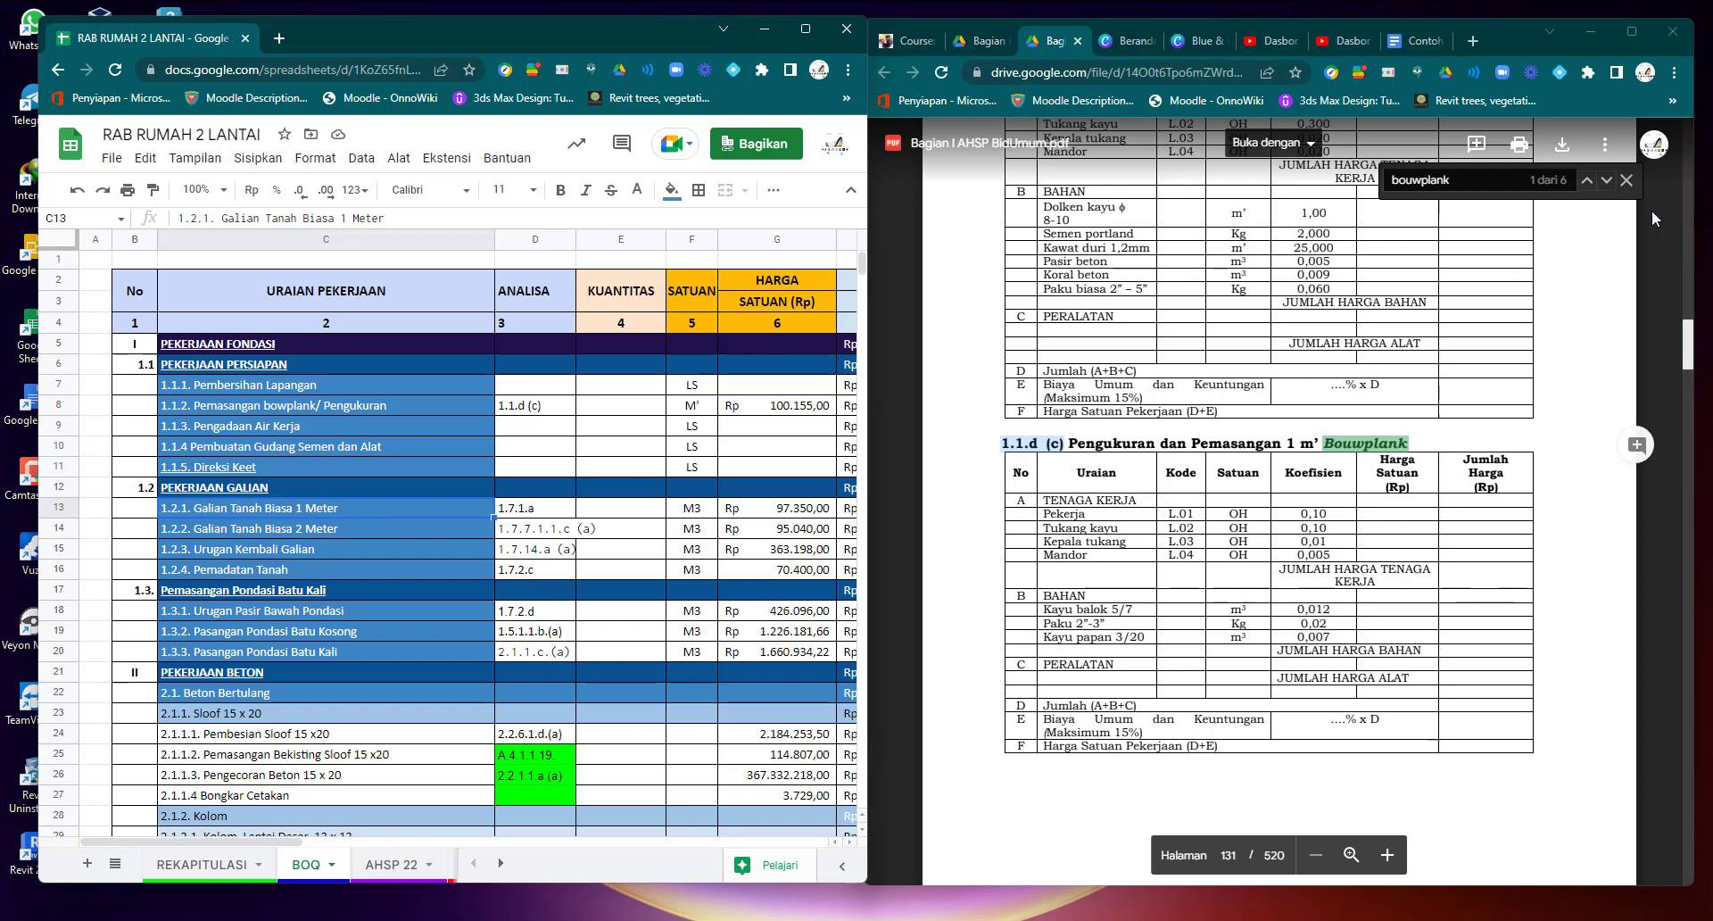
Search the AHSP PDF for "galian tanah" in place of the bouwplank search and go to its last match.
left_click(1627, 183)
left_click(1609, 148)
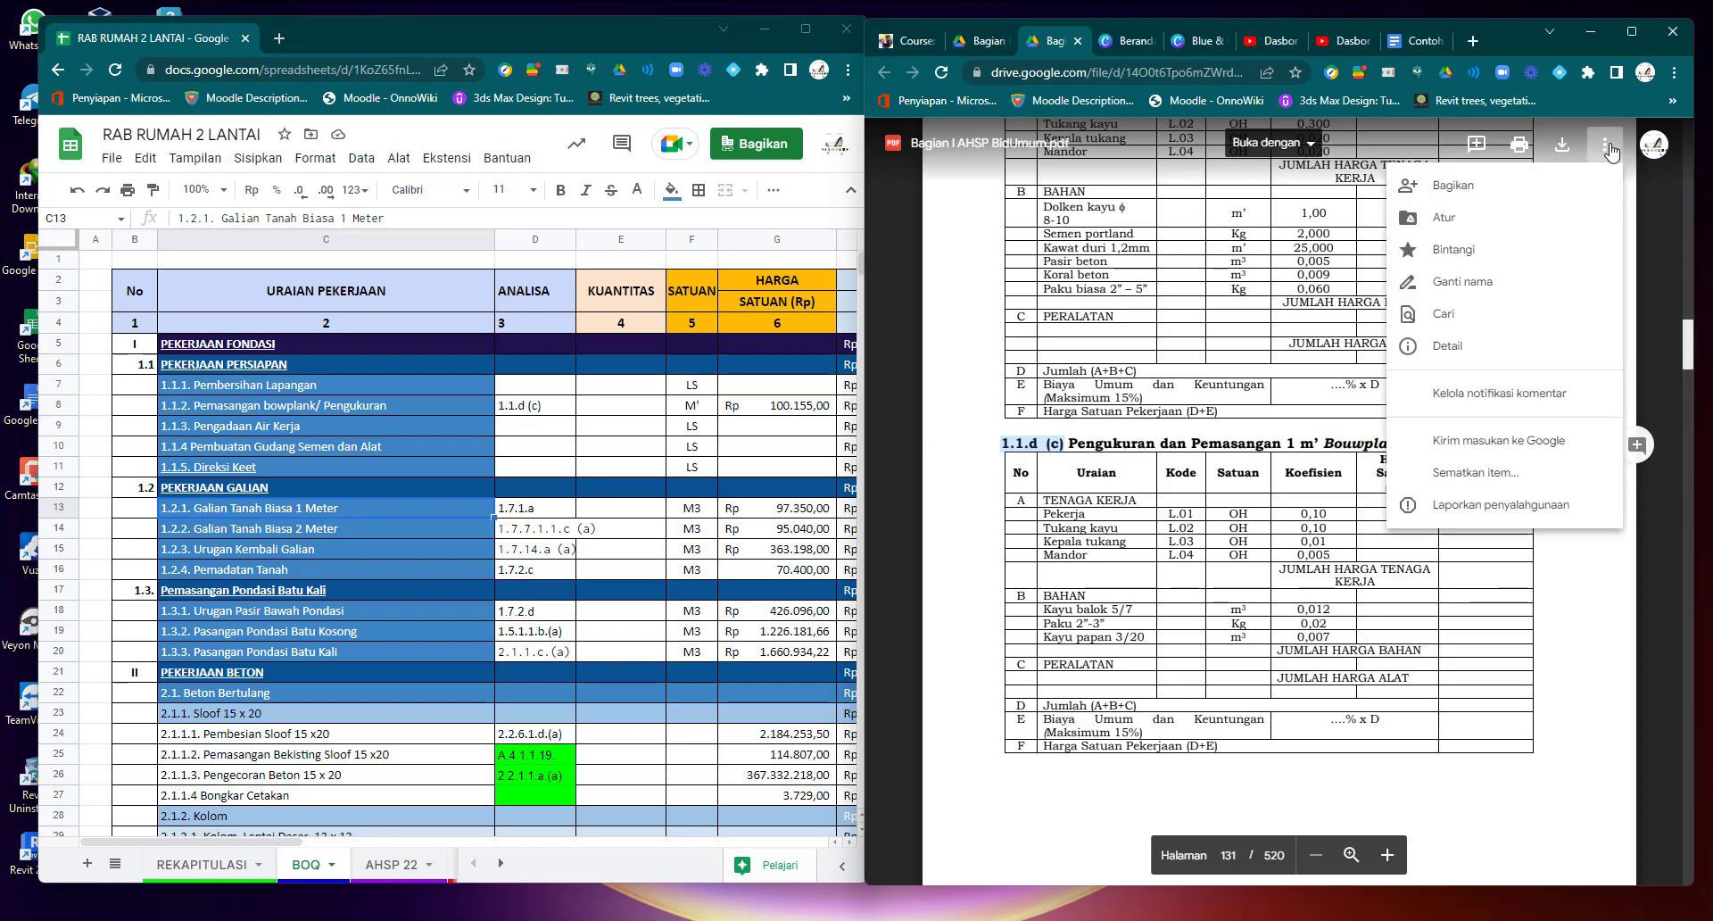
left_click(1446, 317)
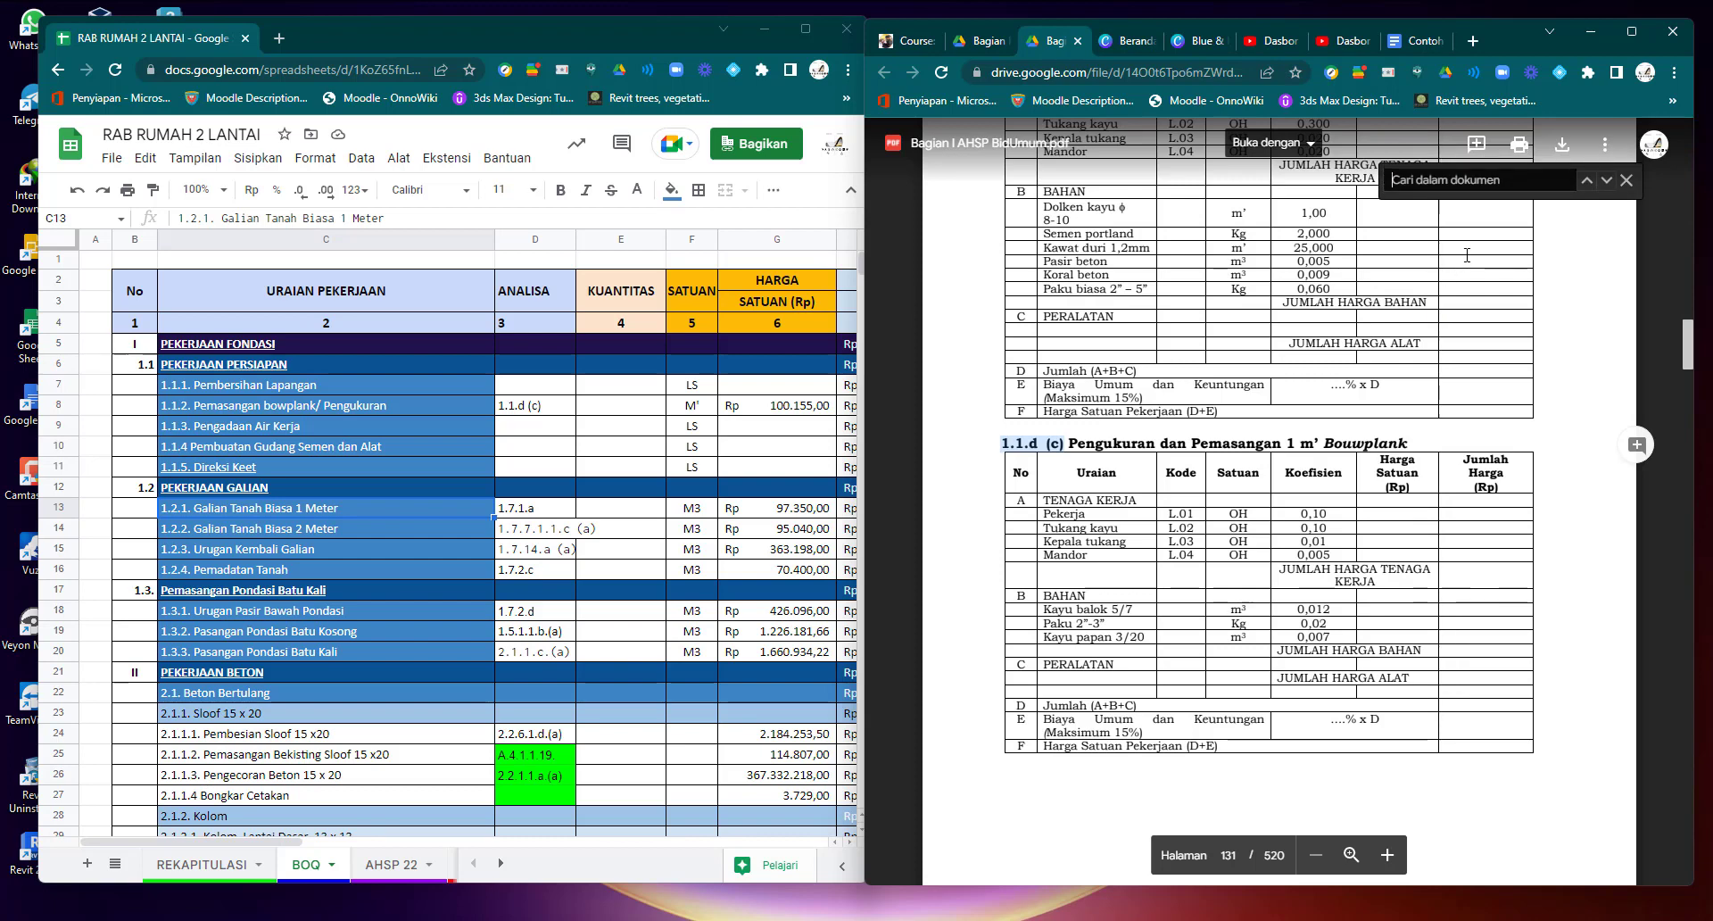
type("galian tanah")
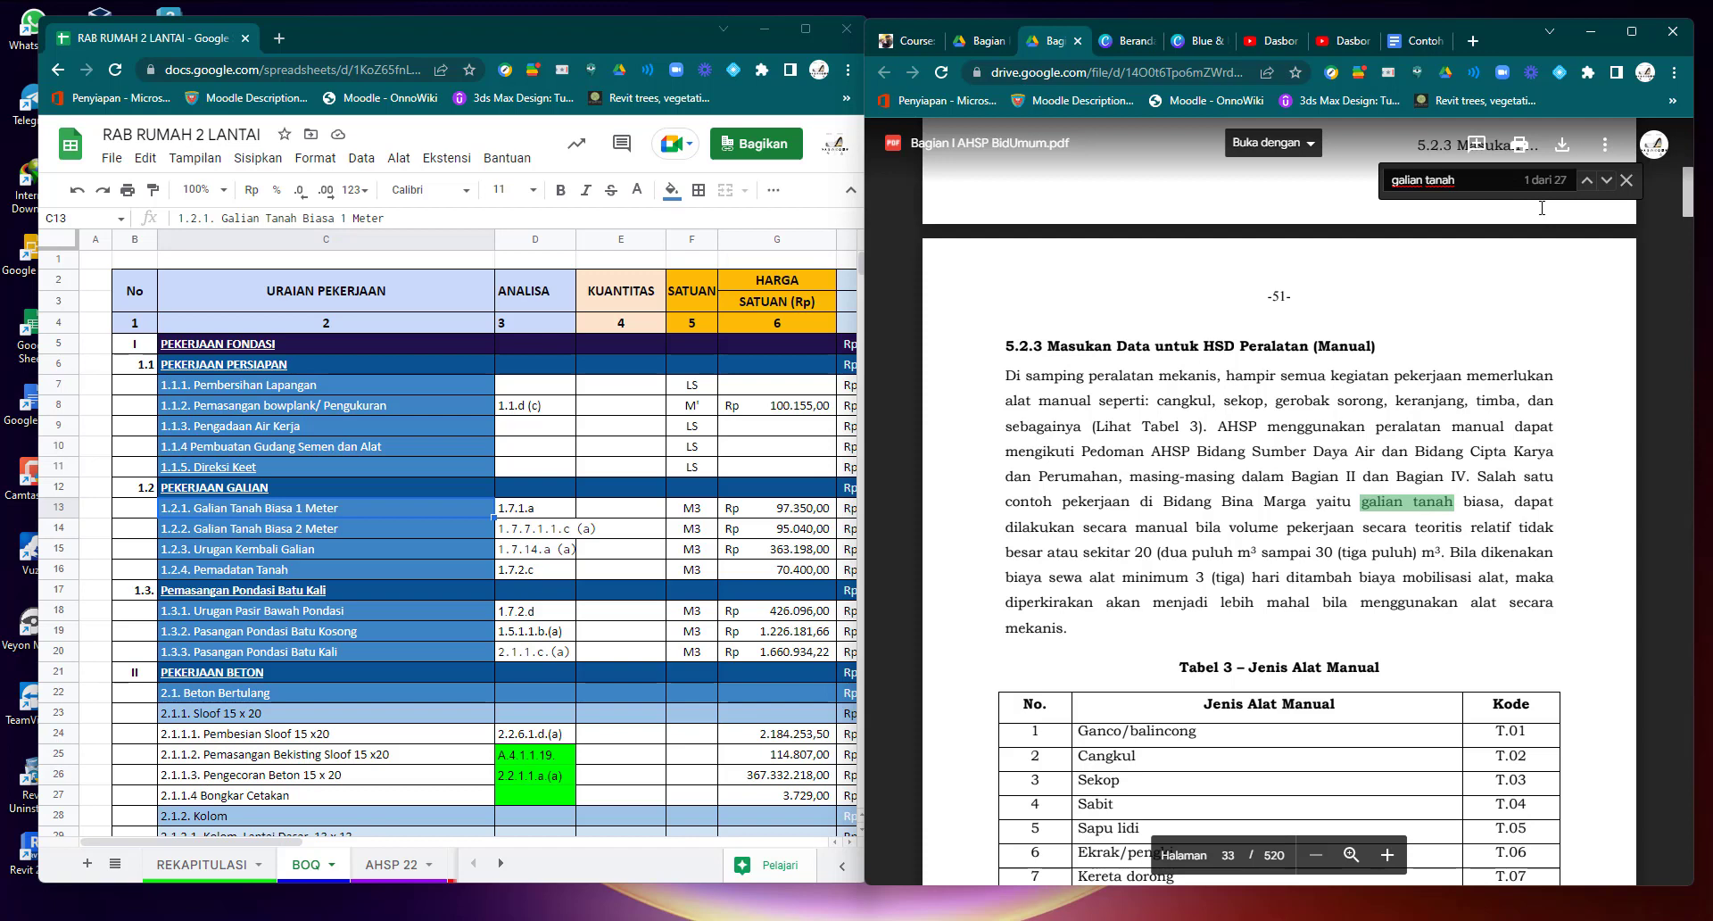
left_click(1587, 183)
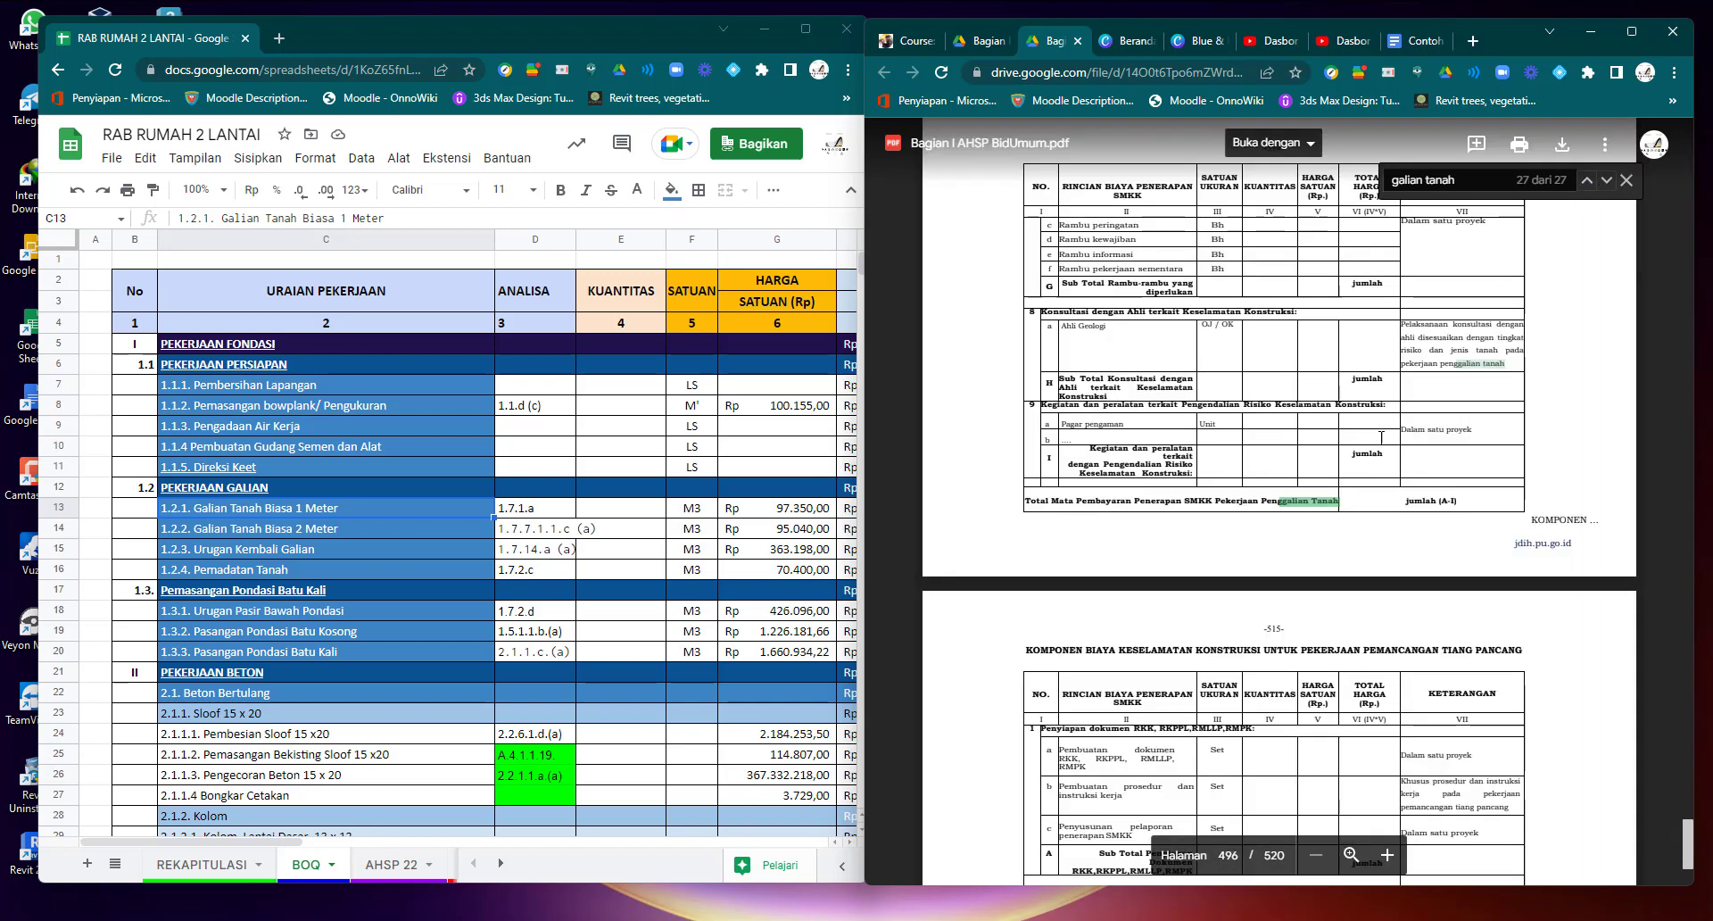
scroll(1351, 453, "down", 2)
Switch to Revit and examine the type dimensions of the front boundary foundation (fondasi batas lahan) in the 3D view.
key("alt+Tab")
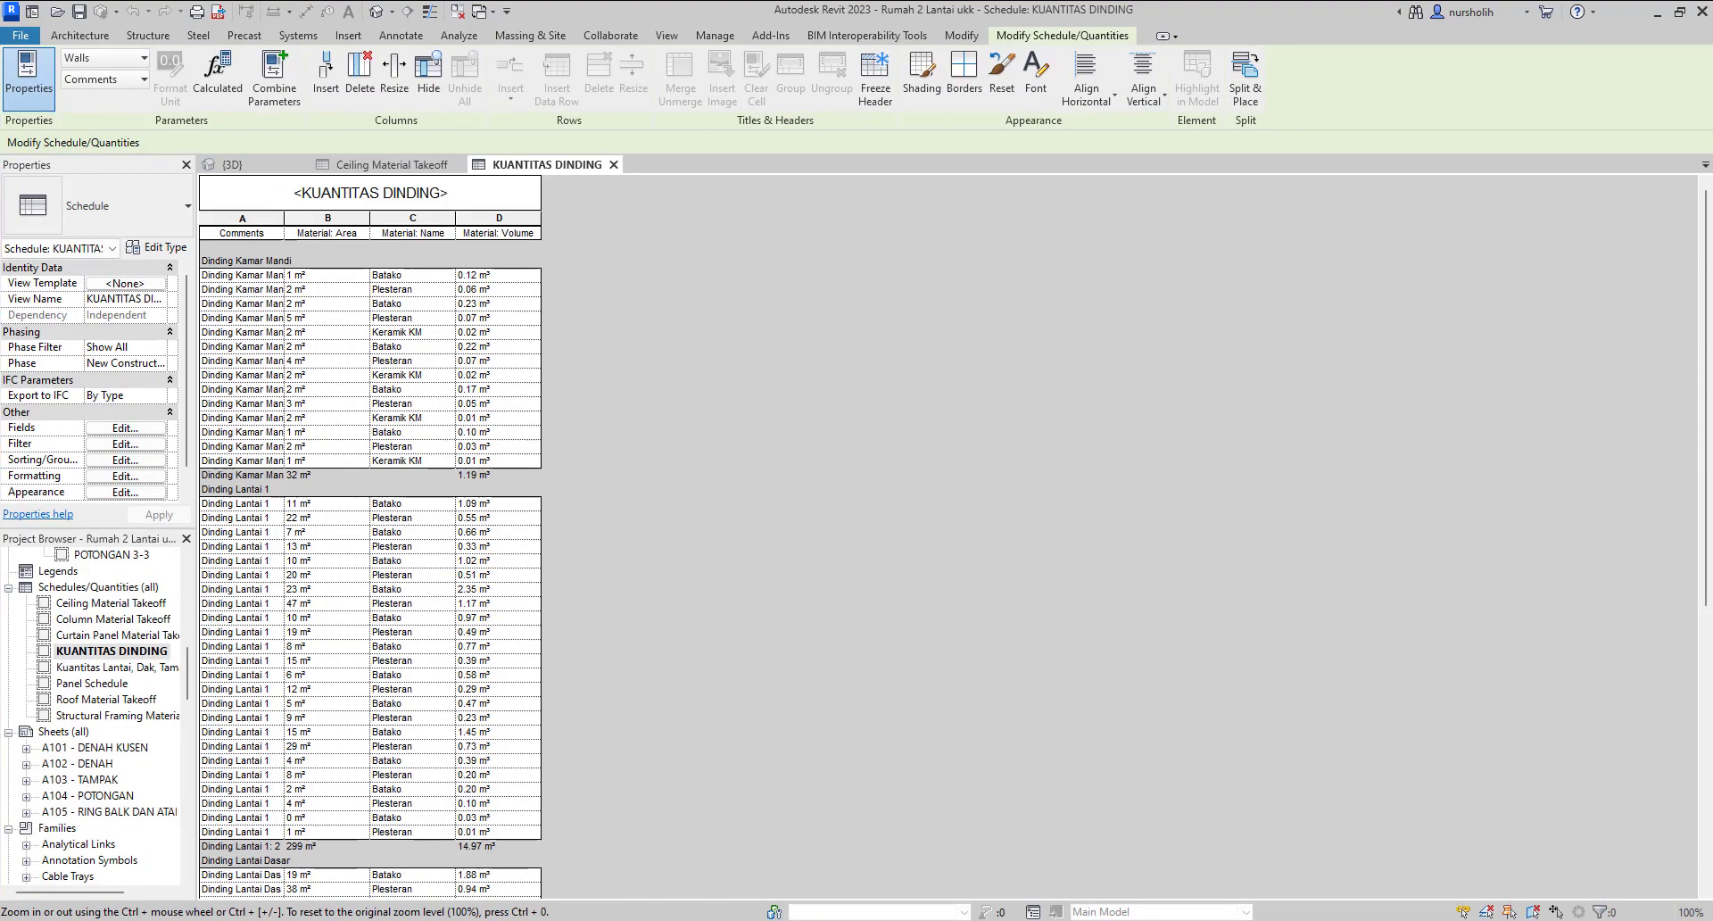
left_click(265, 169)
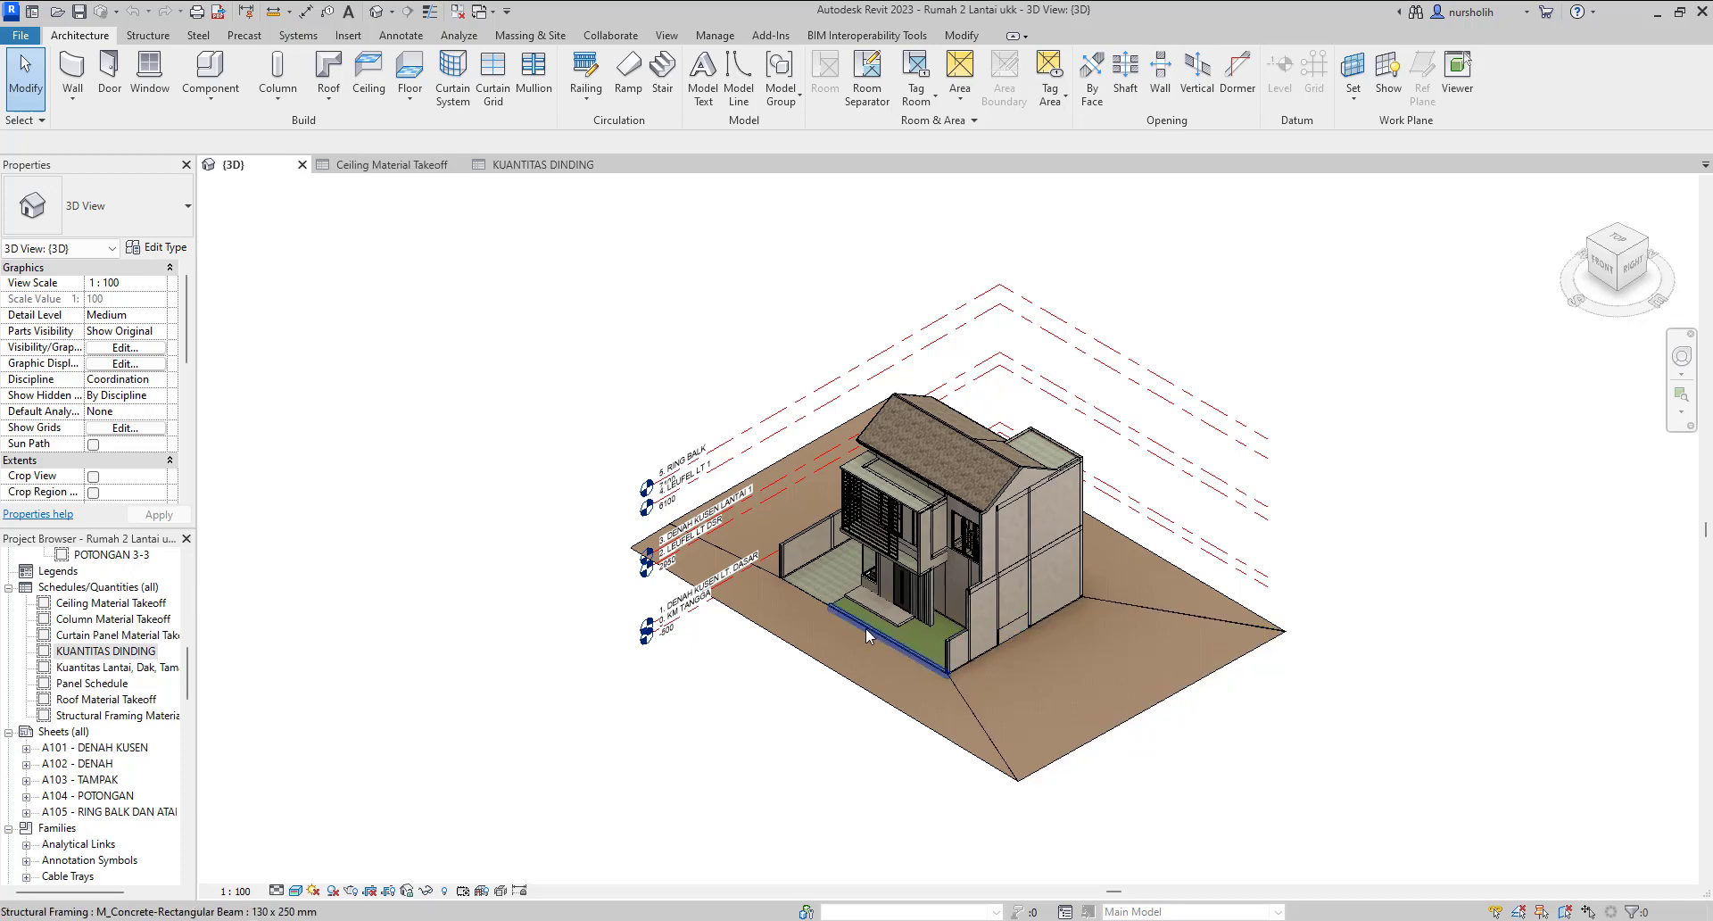
left_click_drag(1373, 871, 1378, 605)
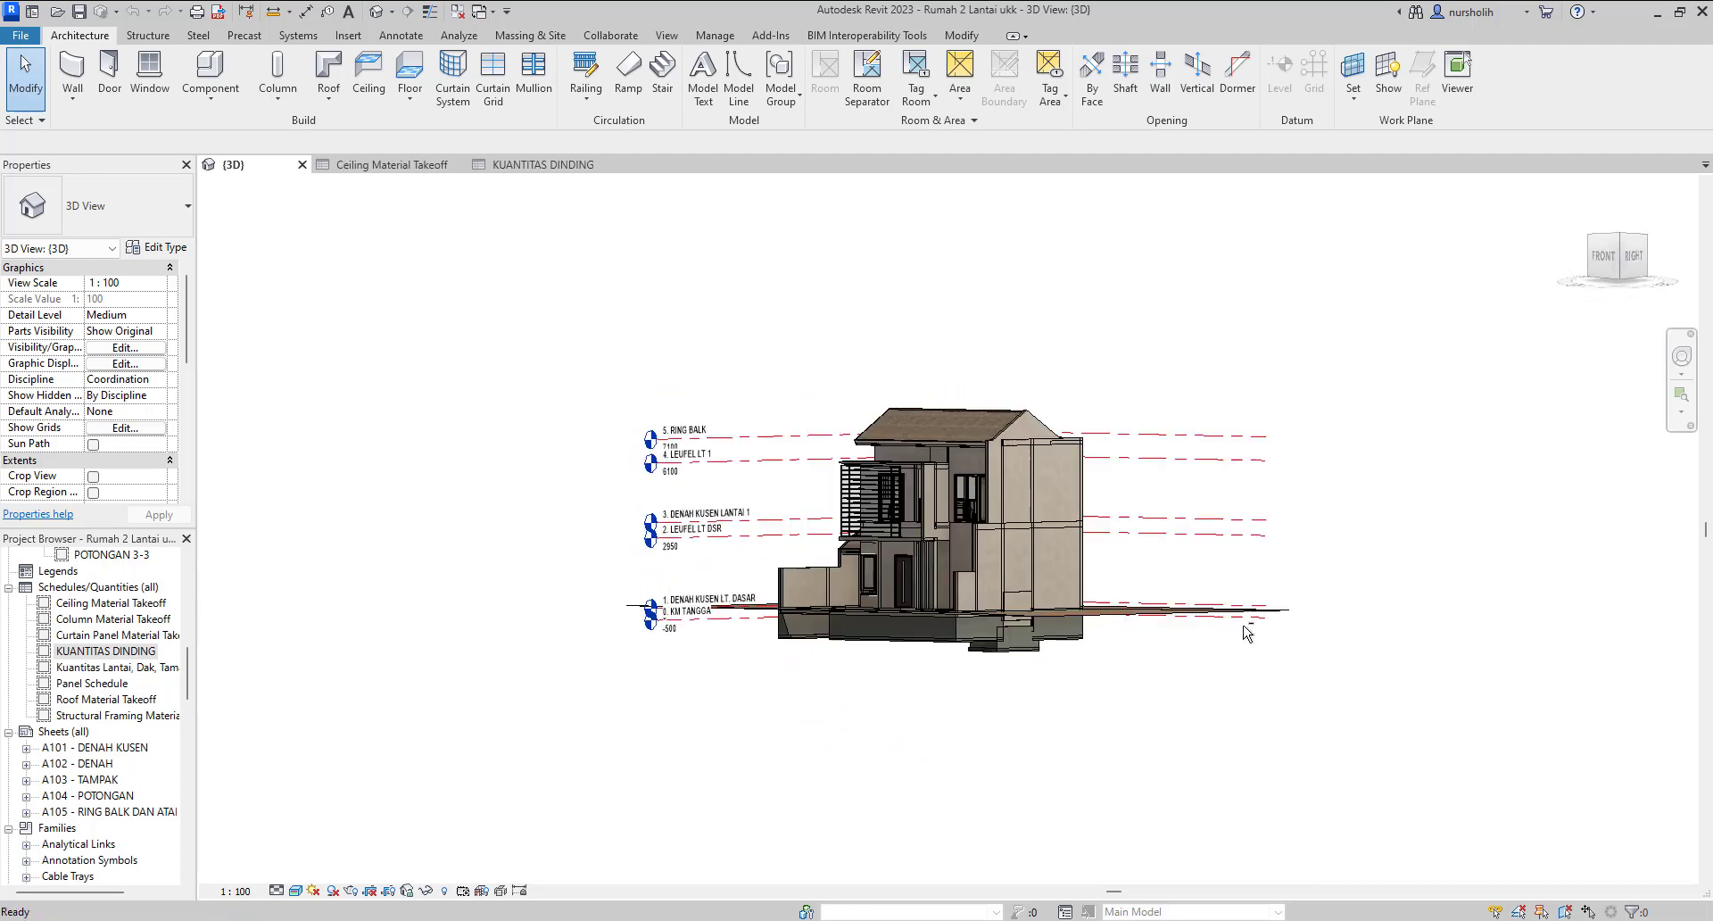
left_click(908, 642)
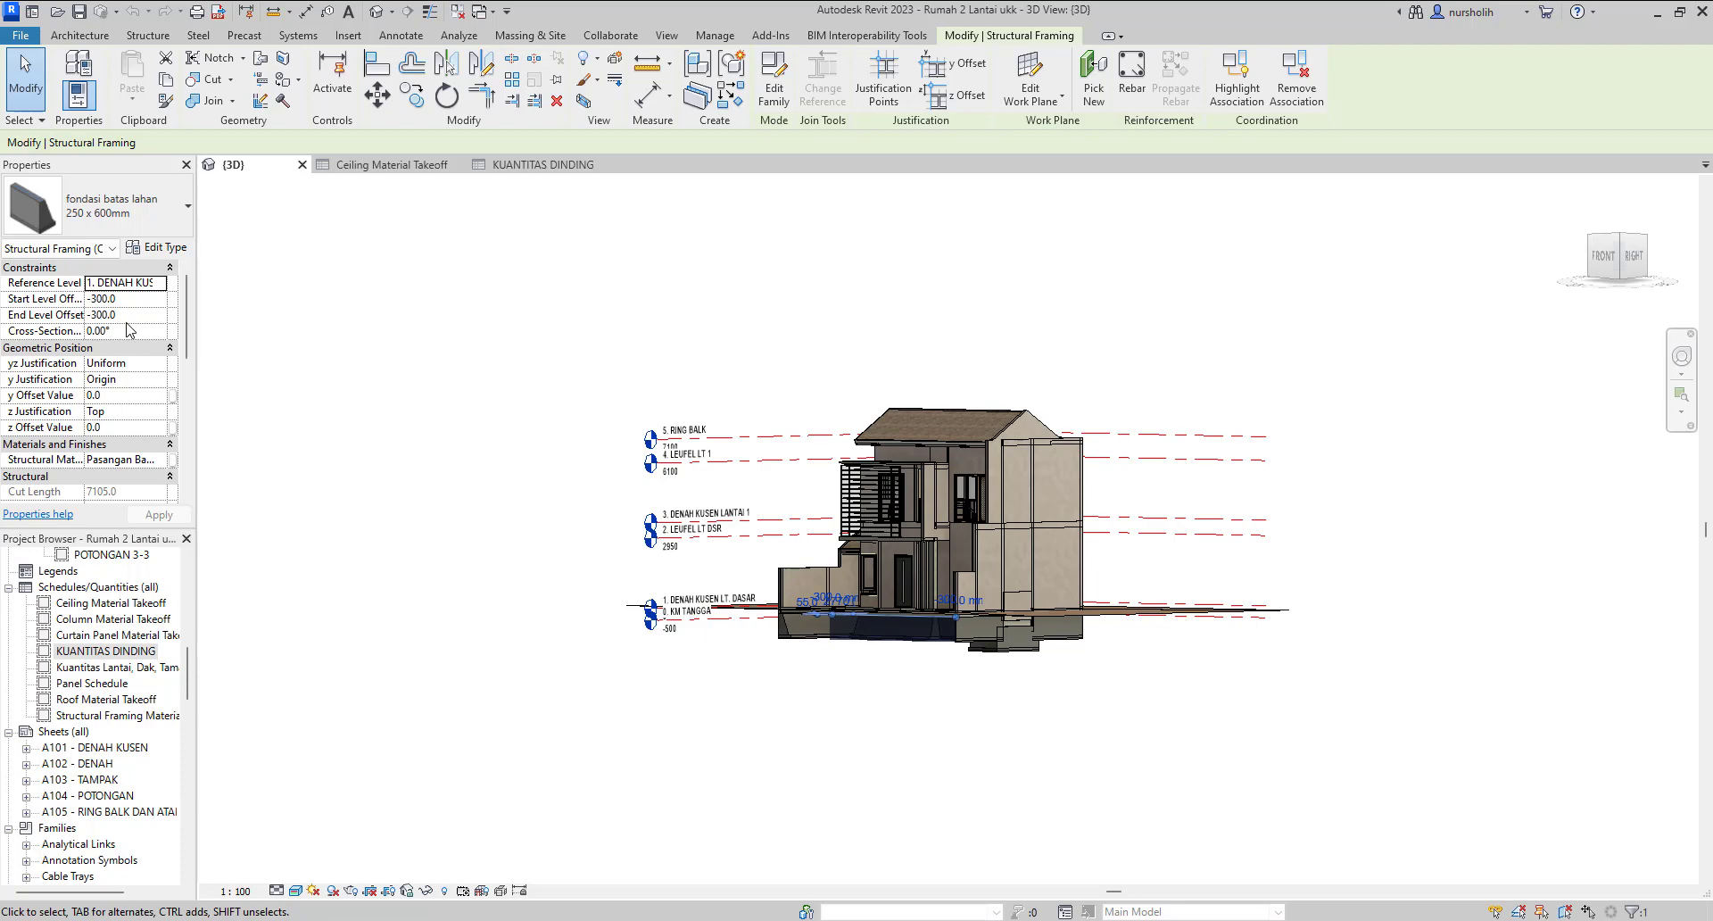
scroll(129, 330, "down", 1)
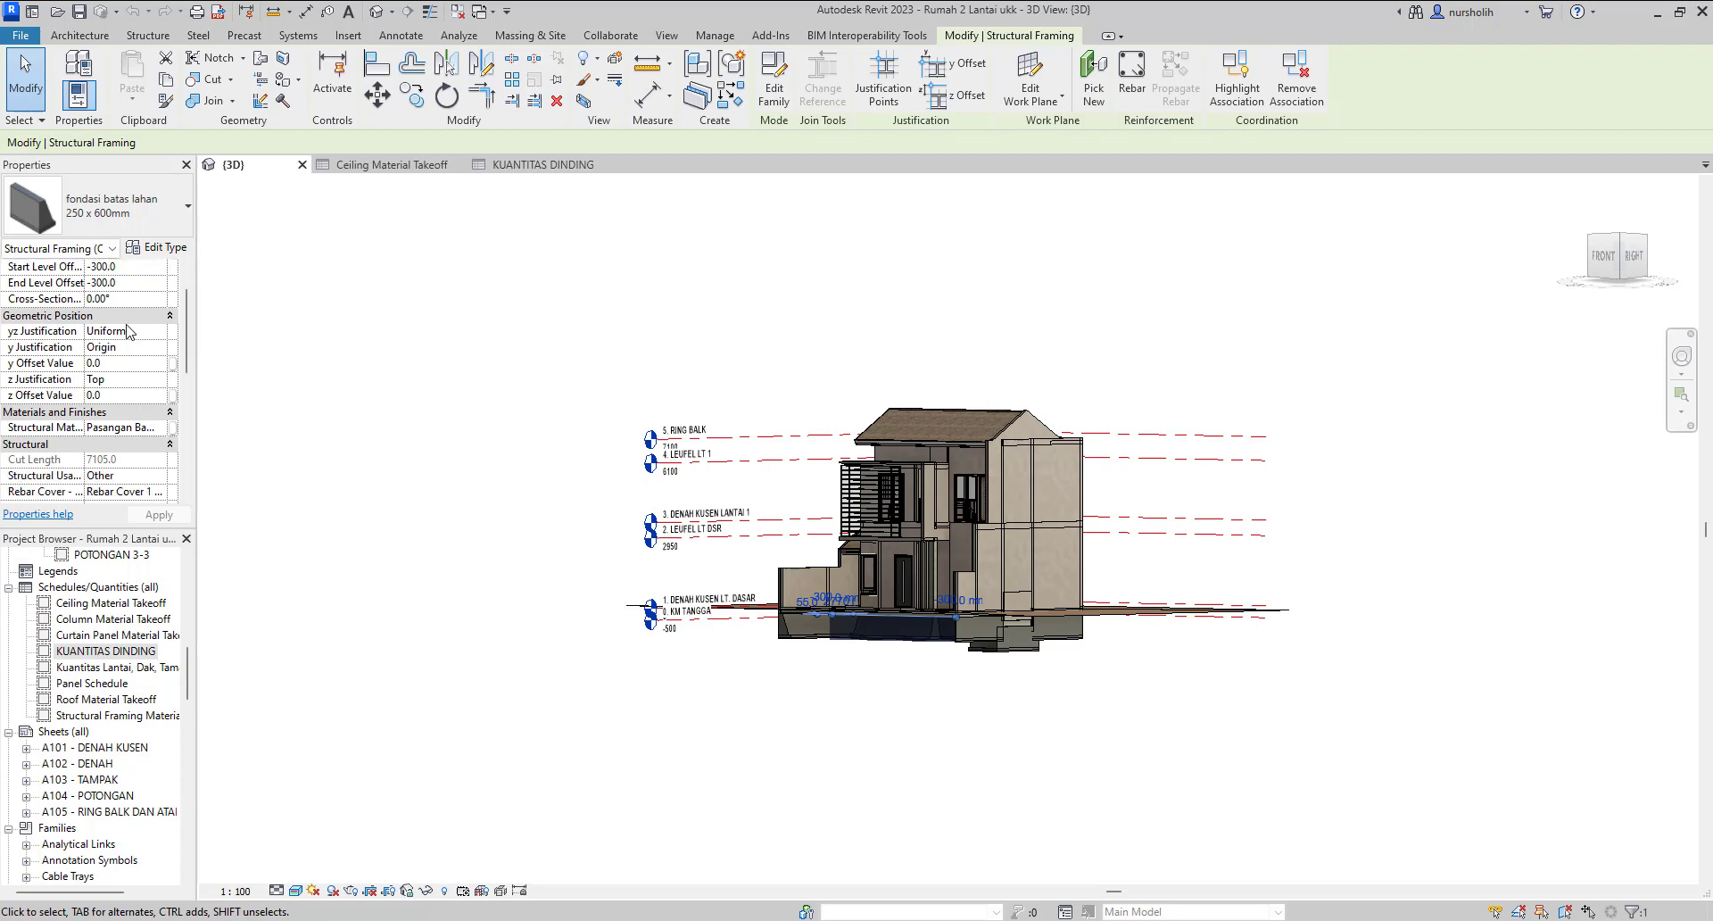
scroll(129, 331, "up", 1)
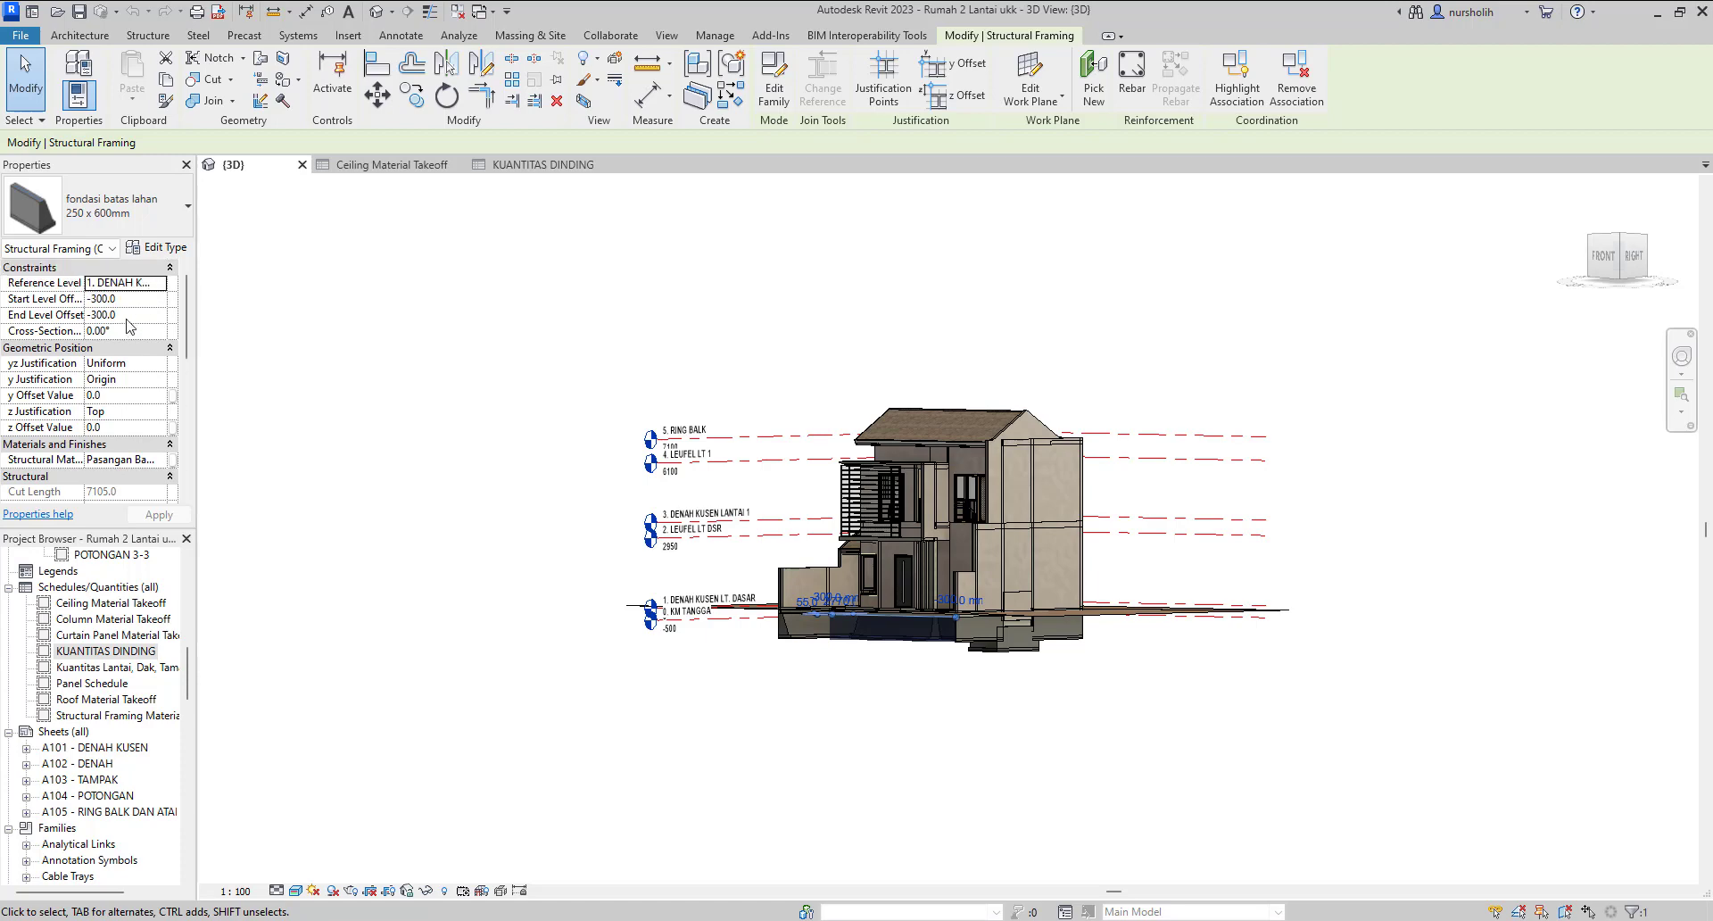
left_click(162, 249)
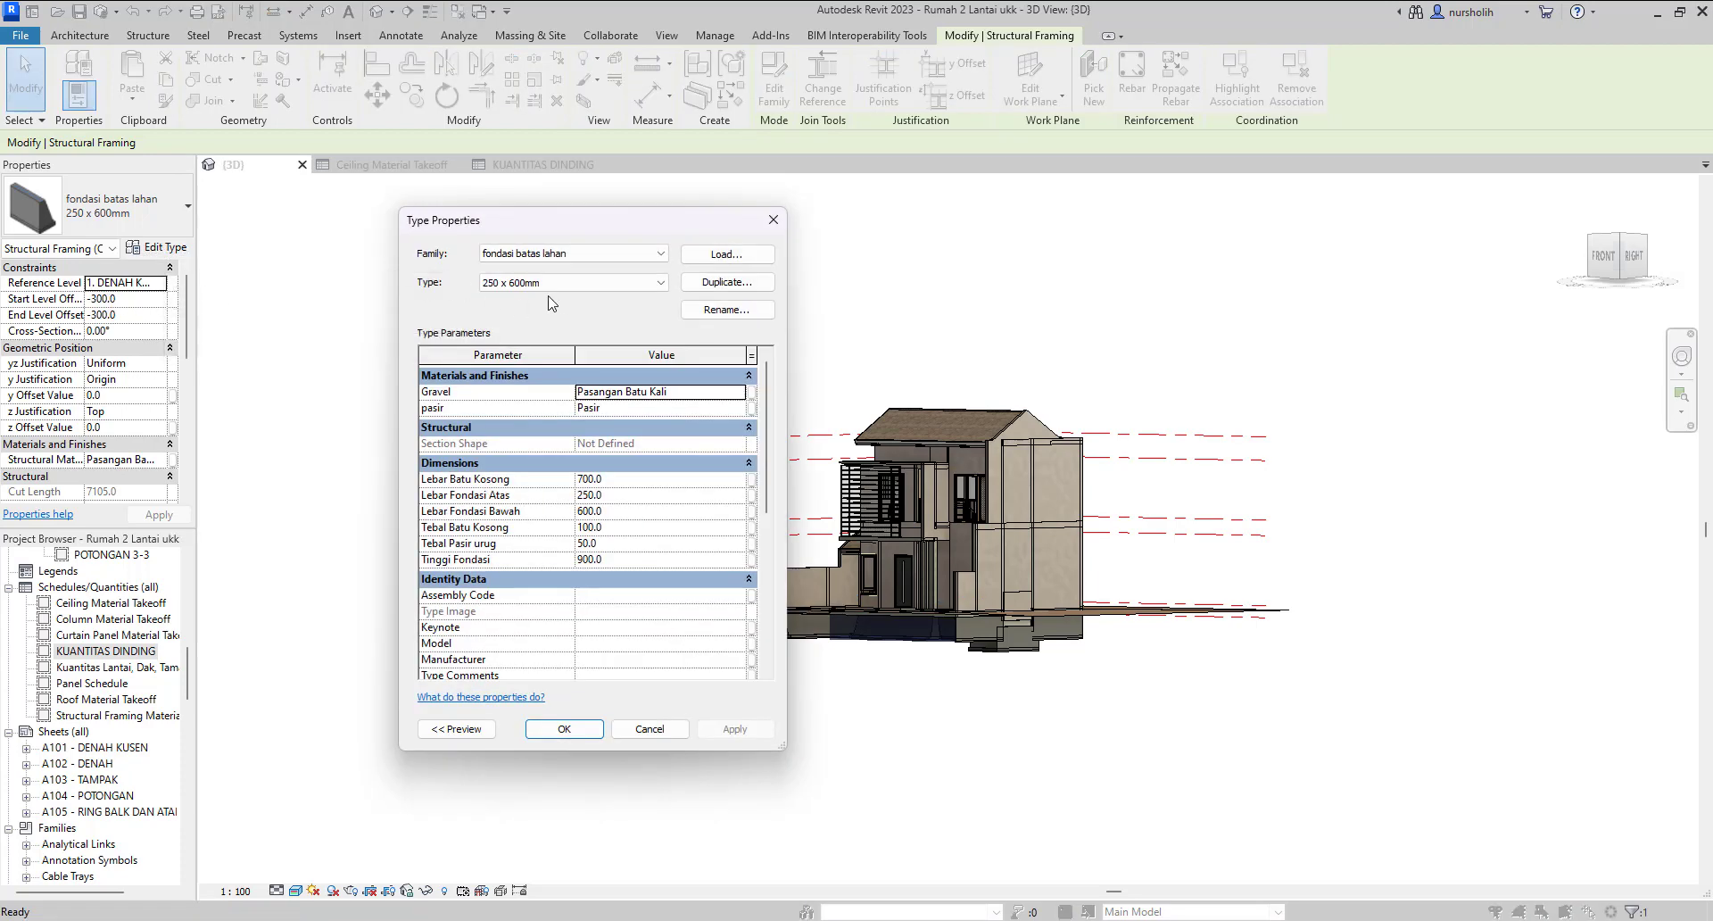
left_click(773, 220)
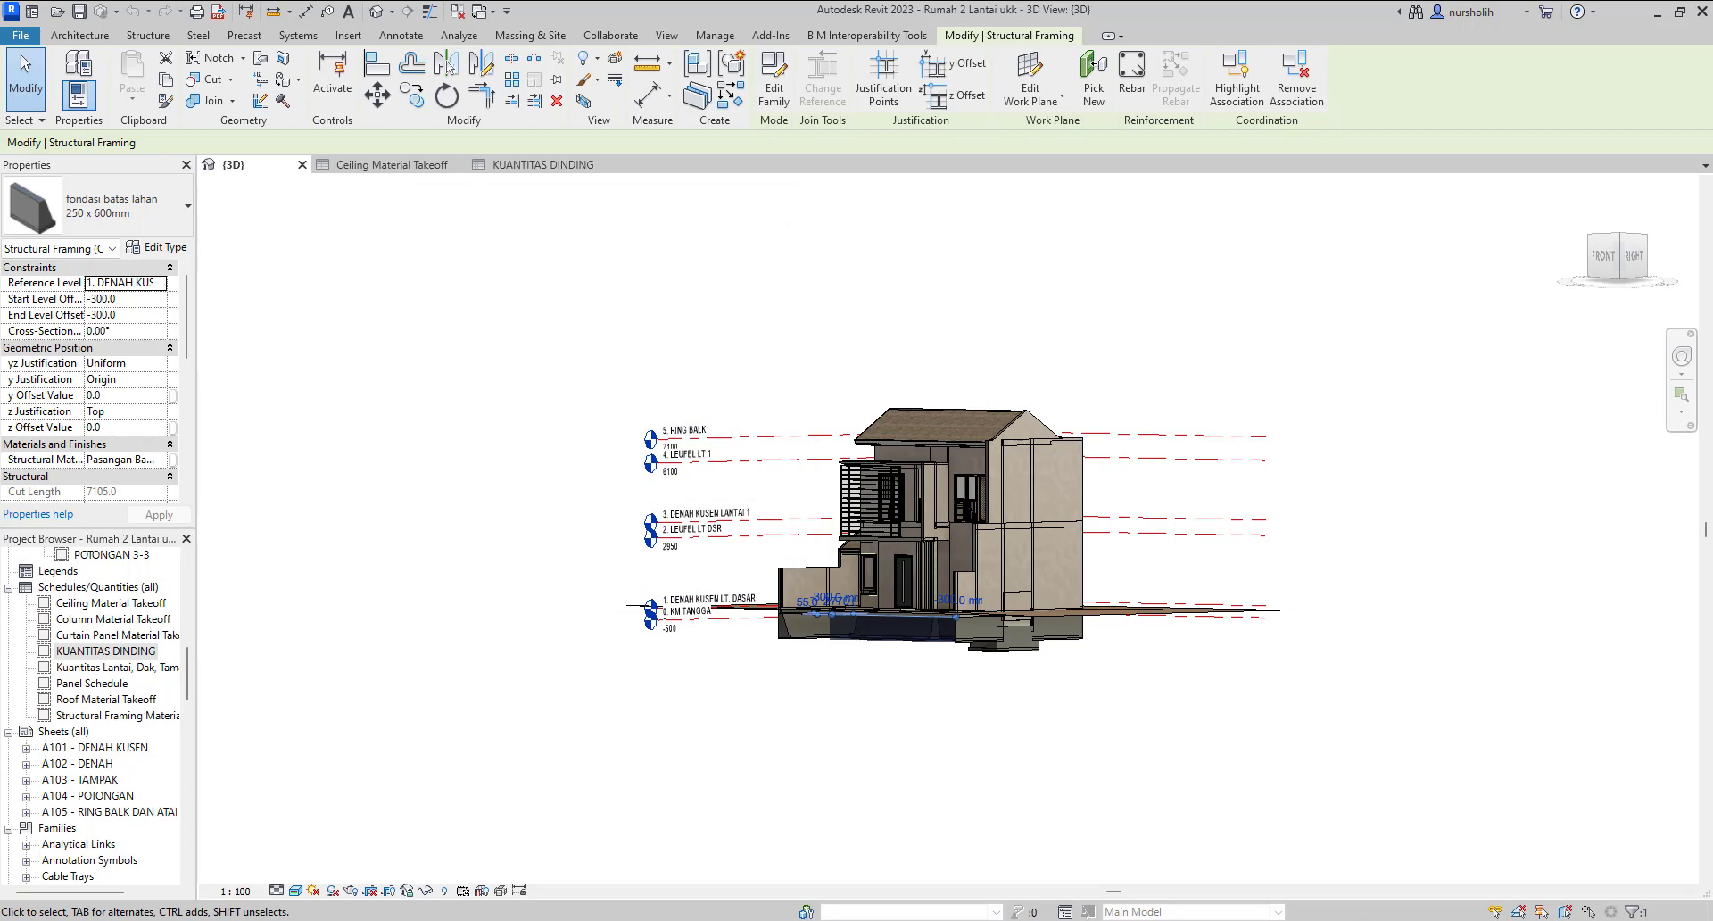
mouse_move(1140, 920)
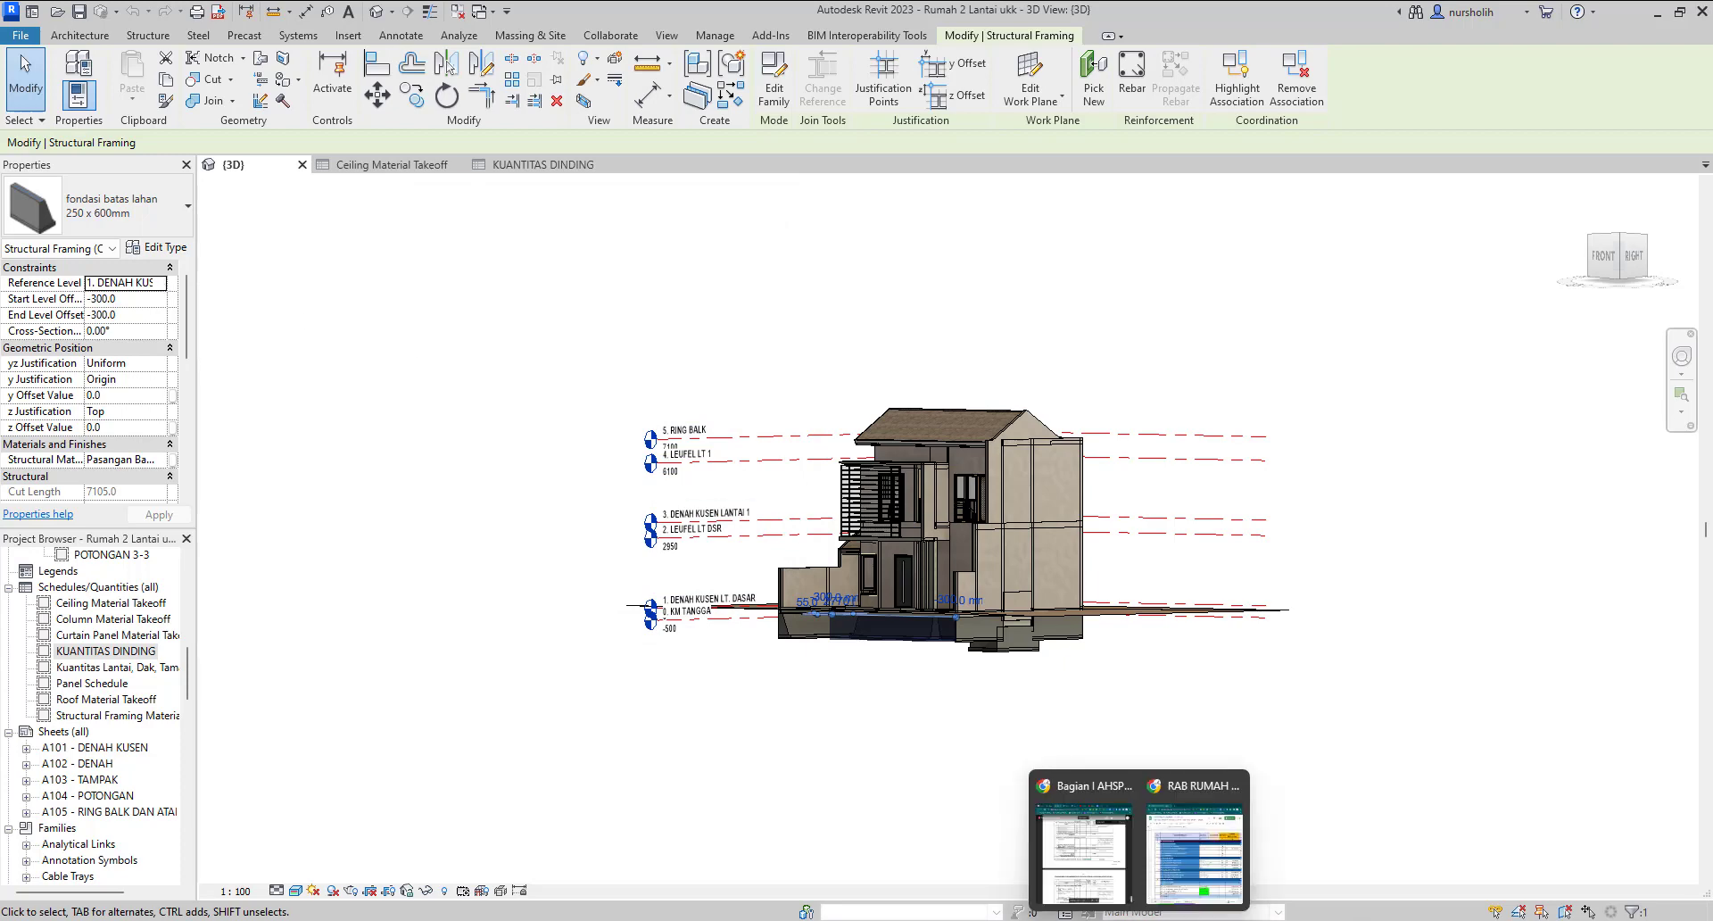
left_click(1140, 920)
mouse_move(1120, 920)
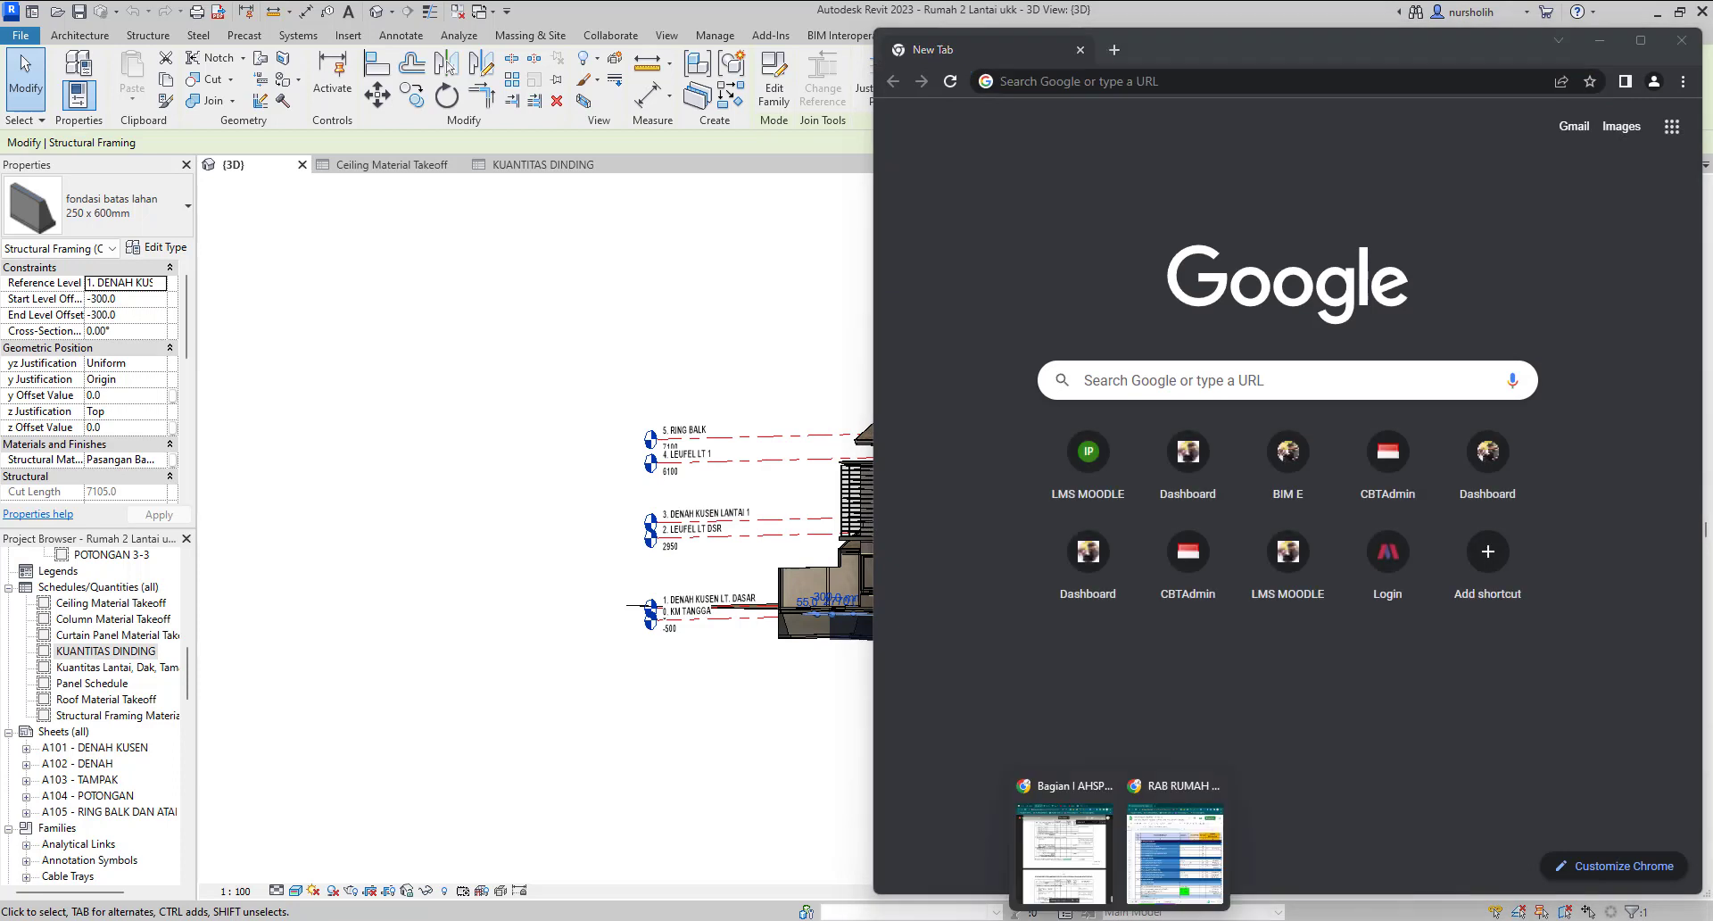
left_click(1610, 40)
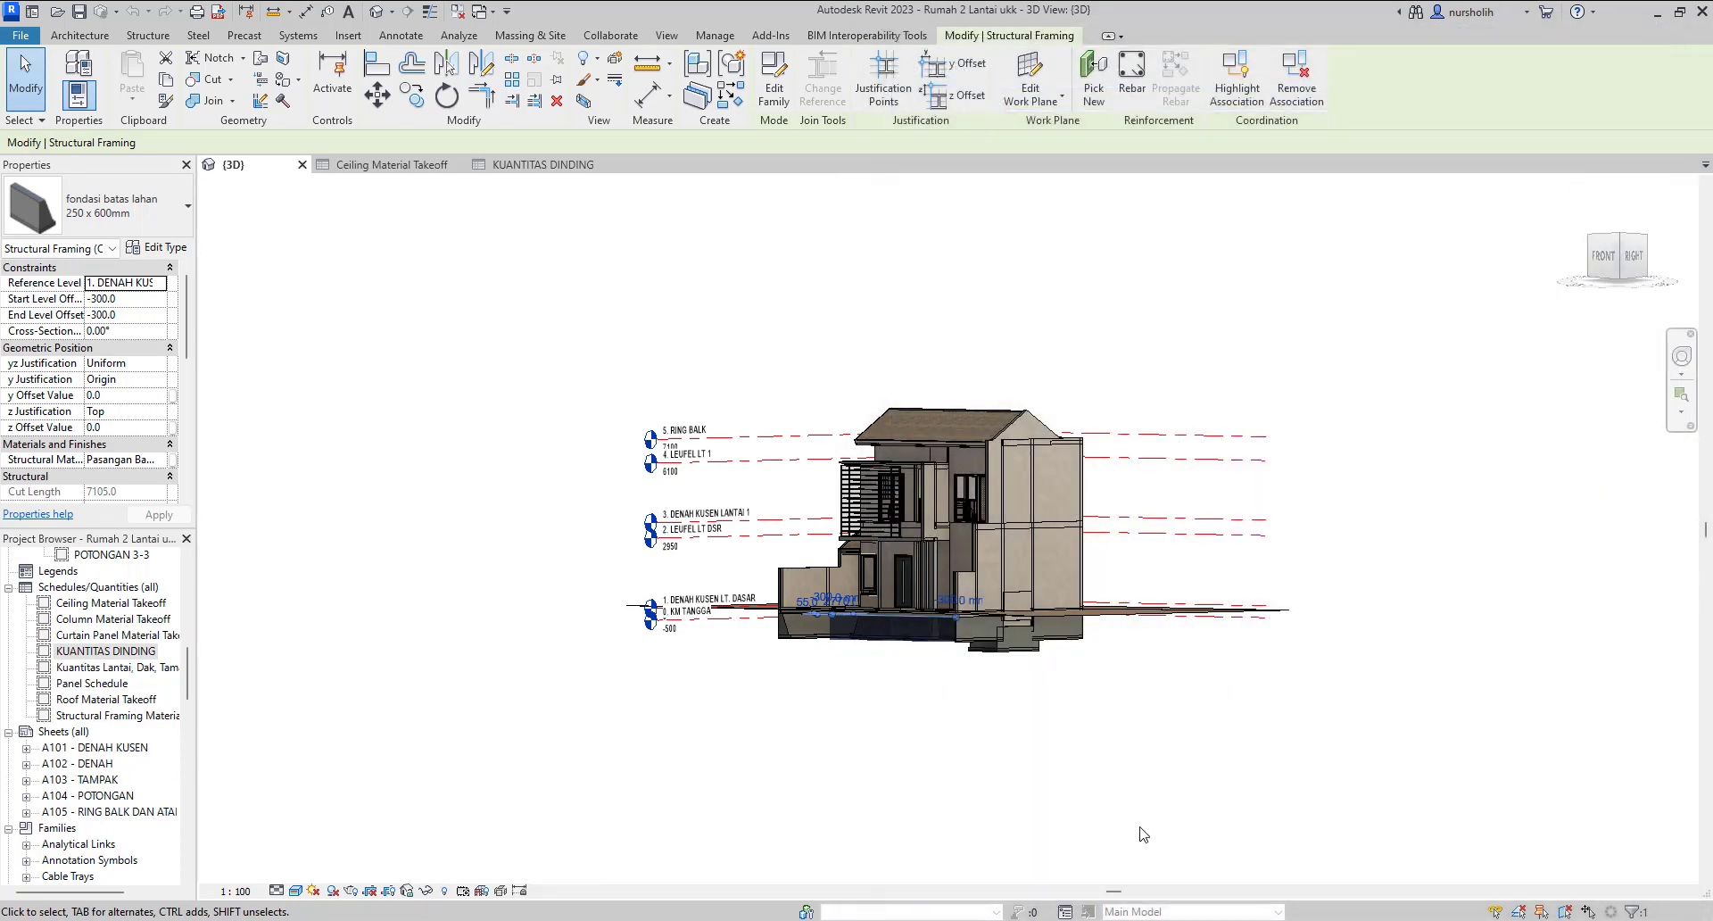
Switch back to the Bagian I AHSP BidUmum PDF and step backwards through its "galian tanah" matches on the SMKK cost pages.
mouse_move(1140, 920)
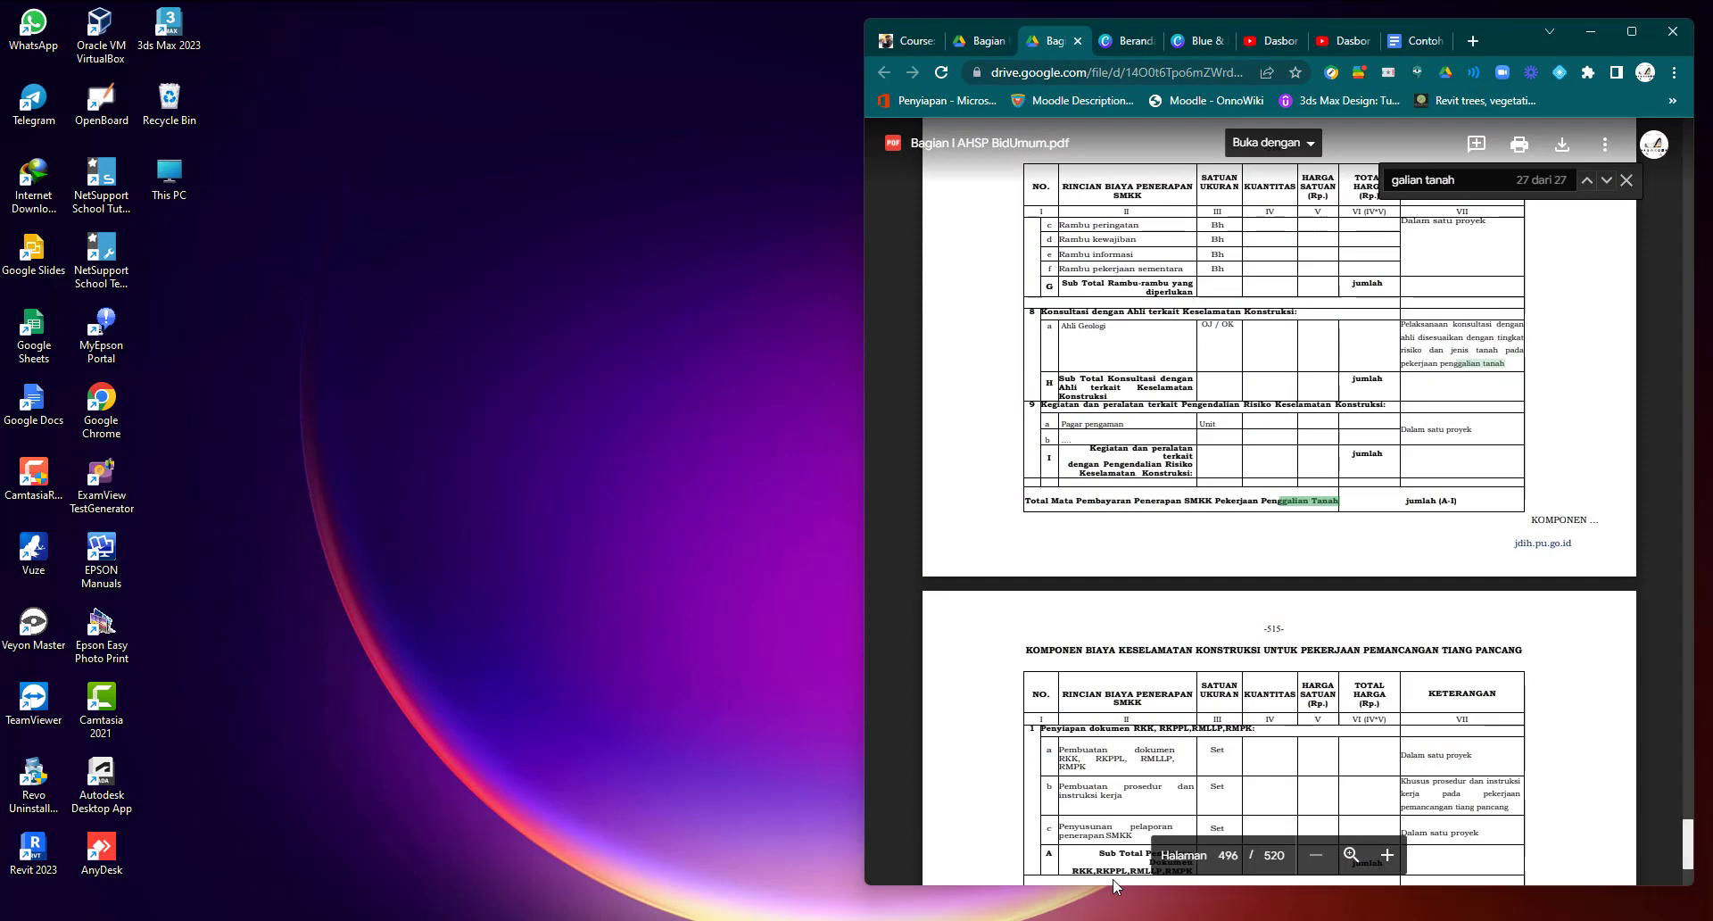
left_click(1082, 848)
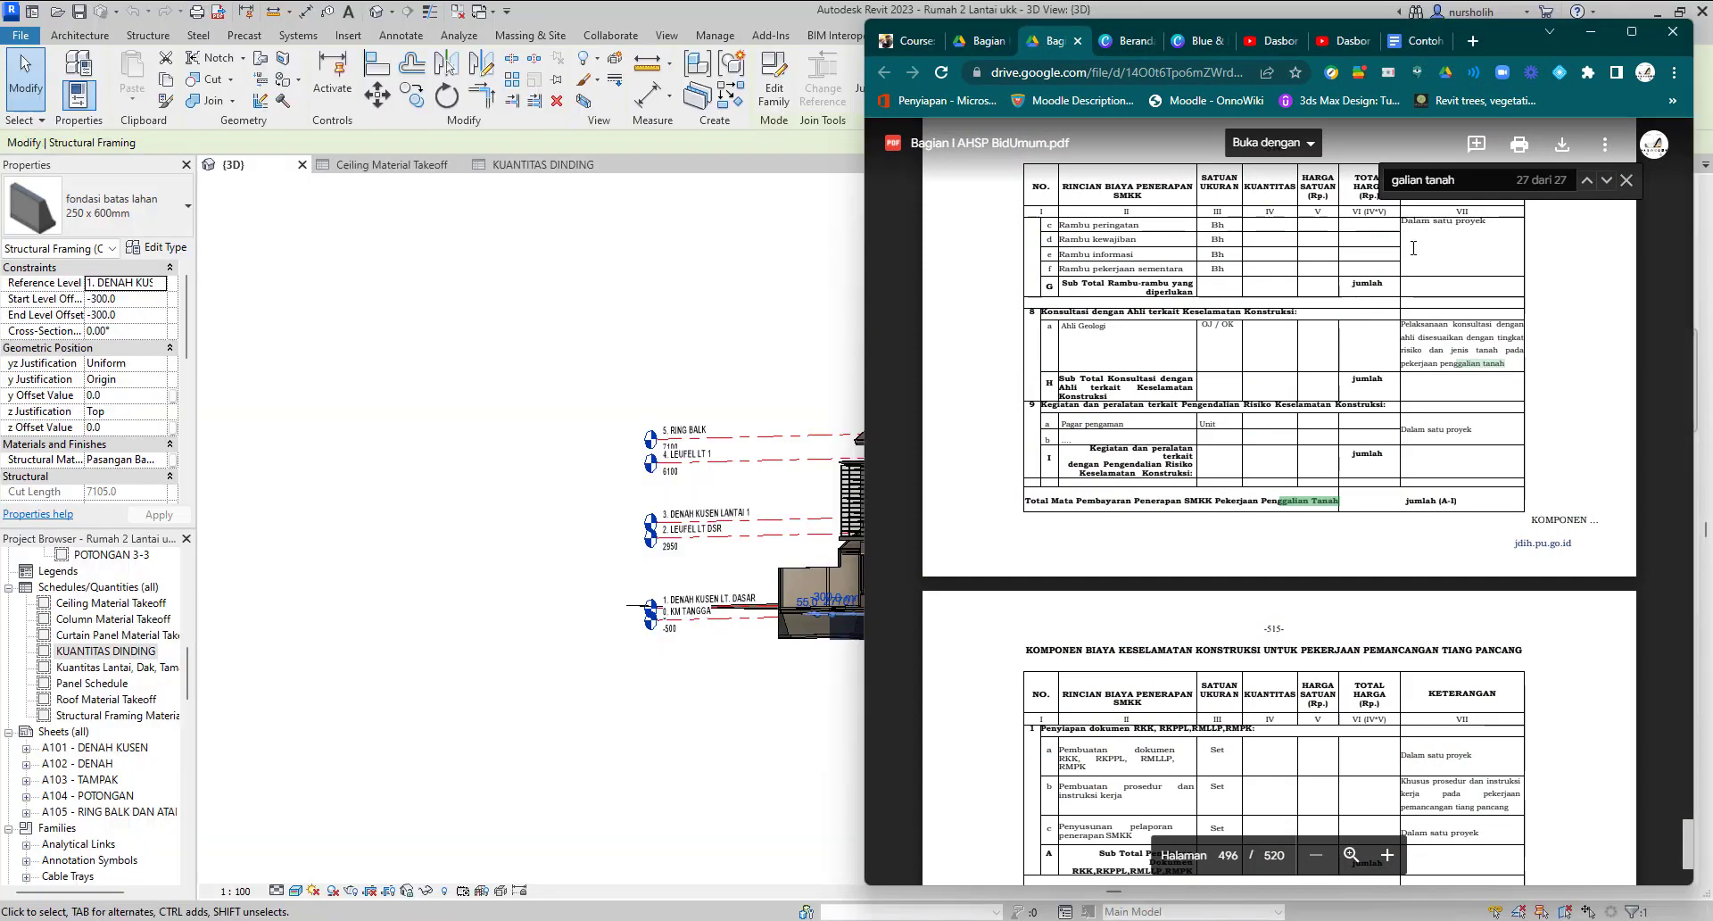
scroll(1432, 293, "up", 1)
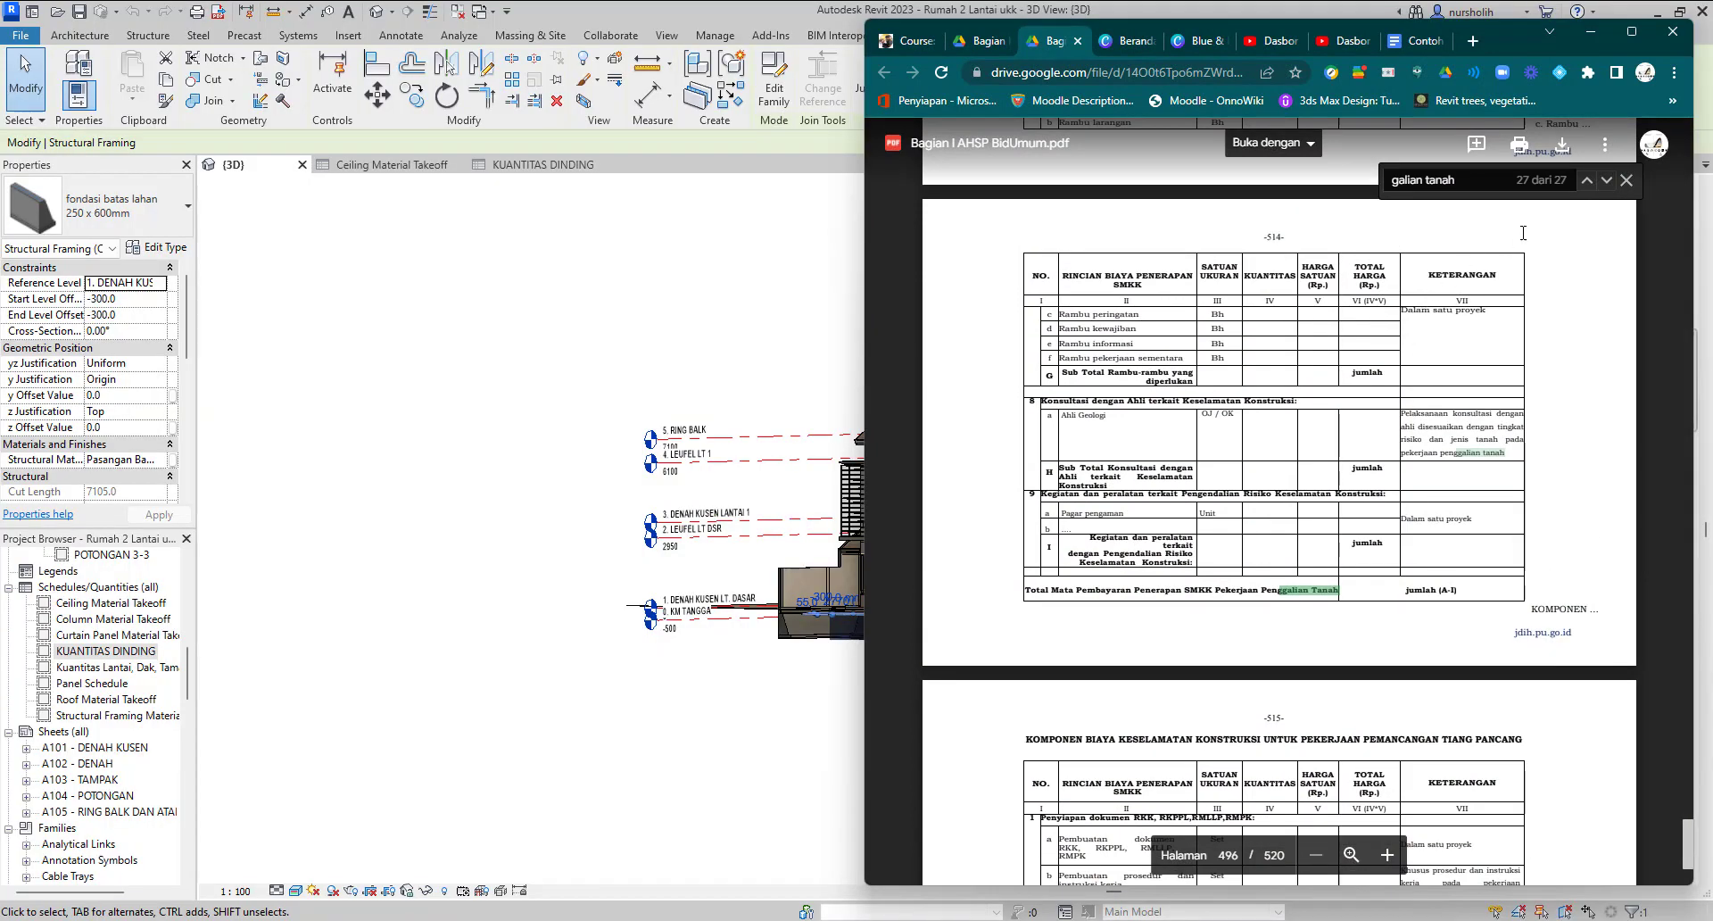
left_click(1587, 182)
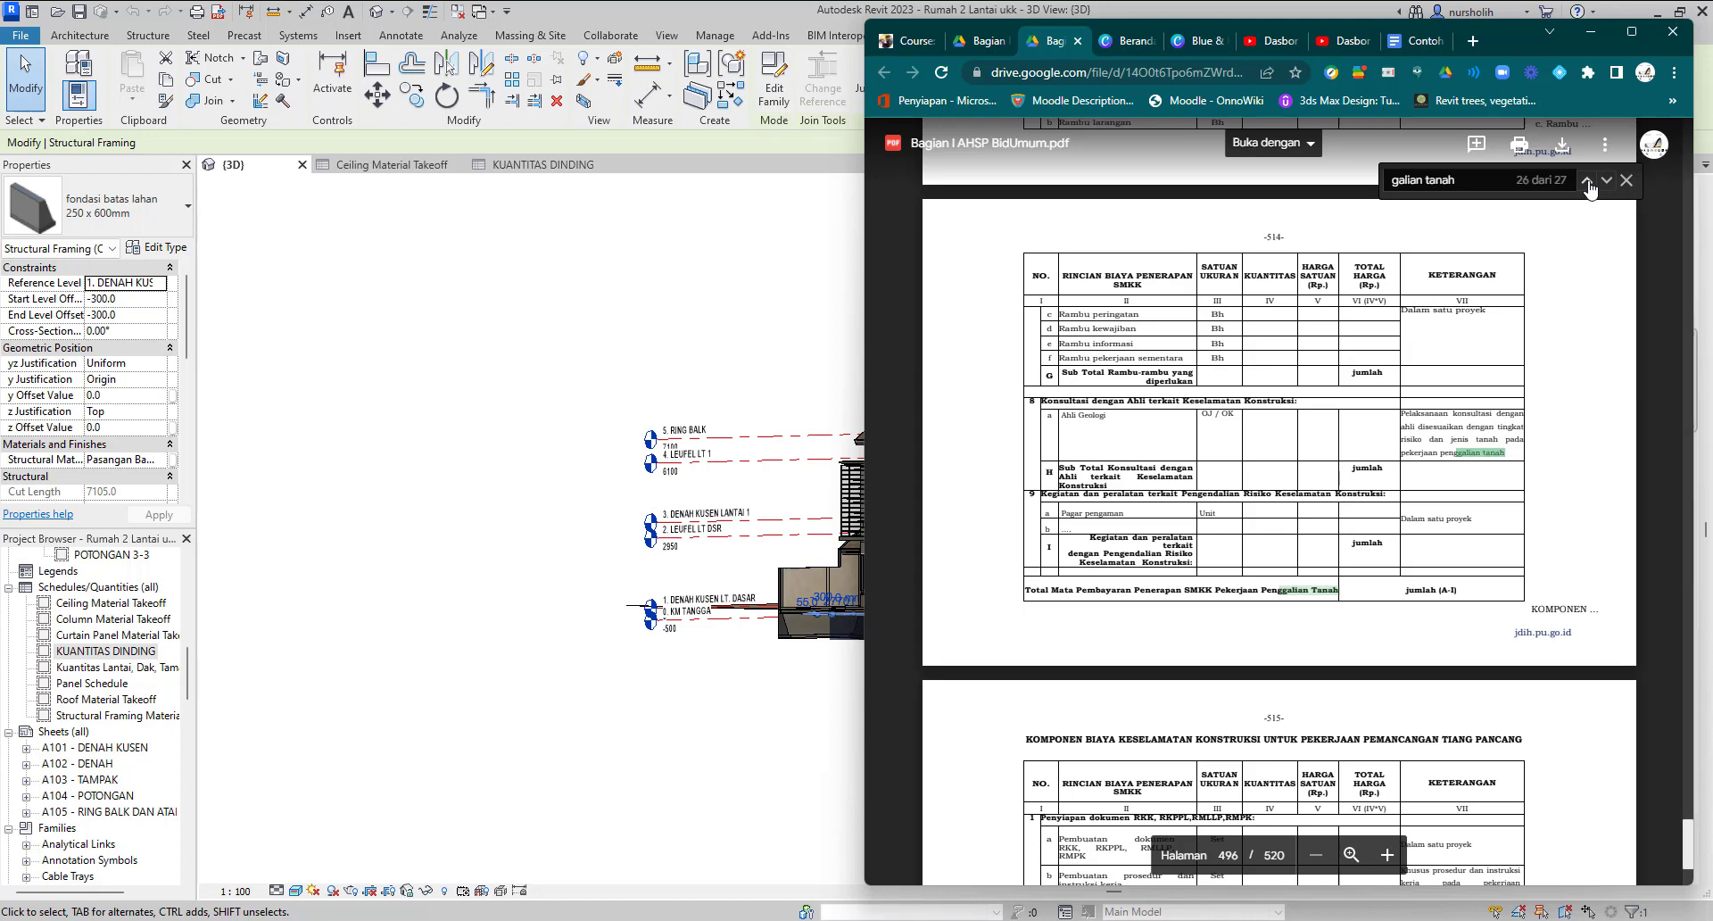
left_click(1587, 182)
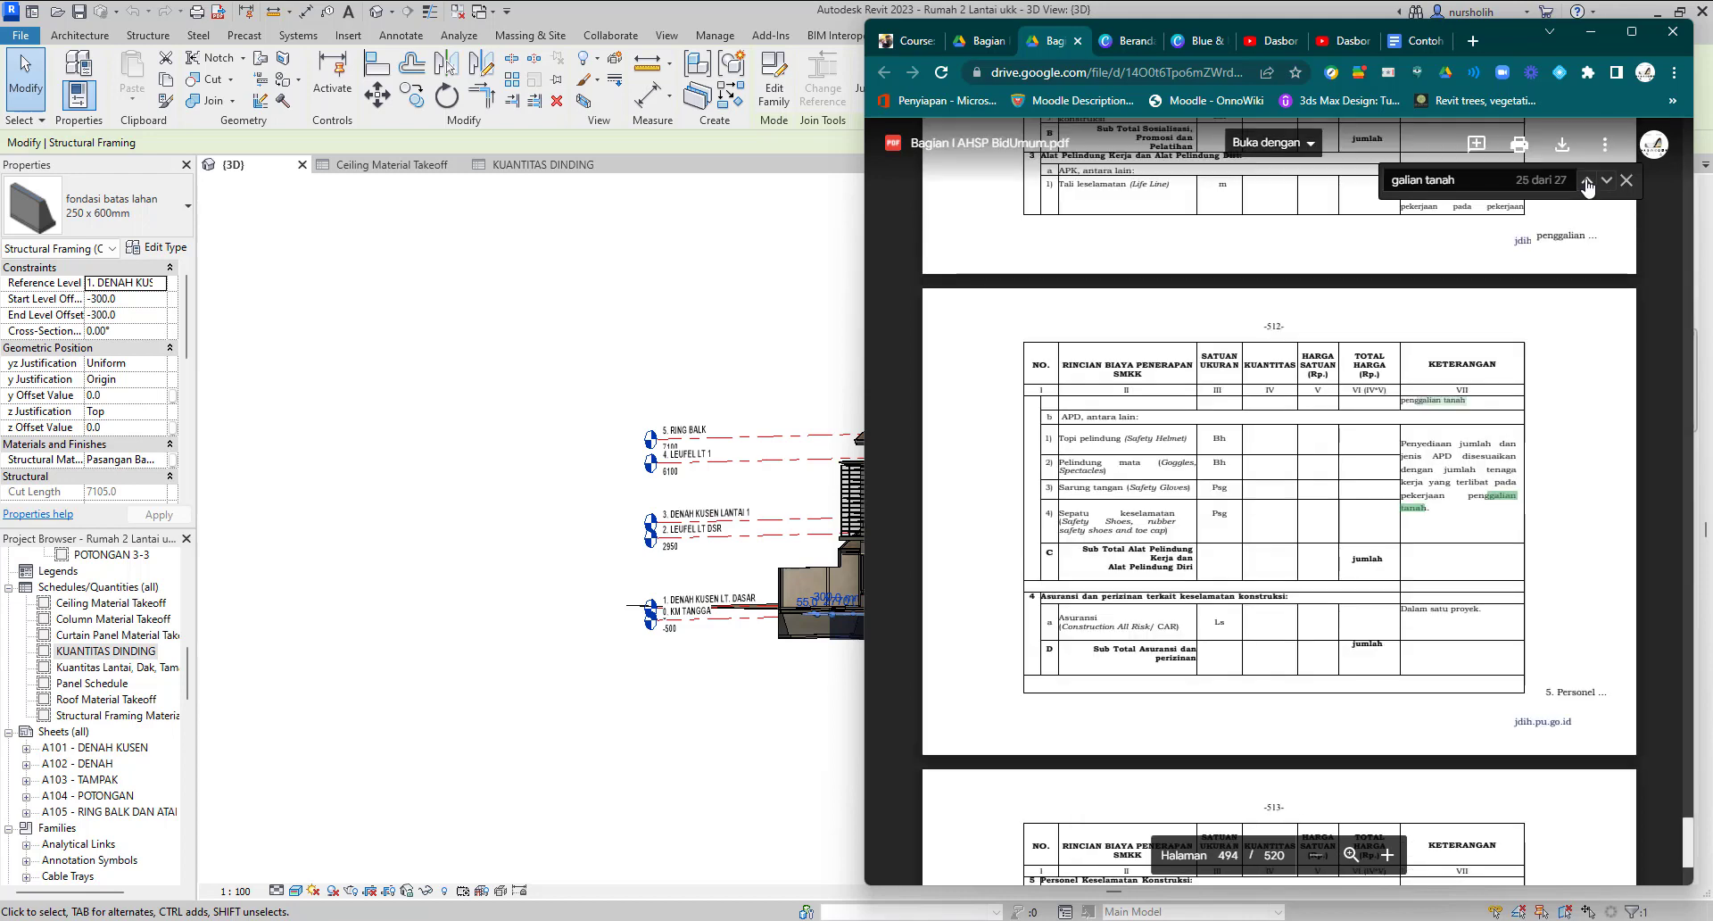
left_click(1587, 182)
left_click(1587, 182)
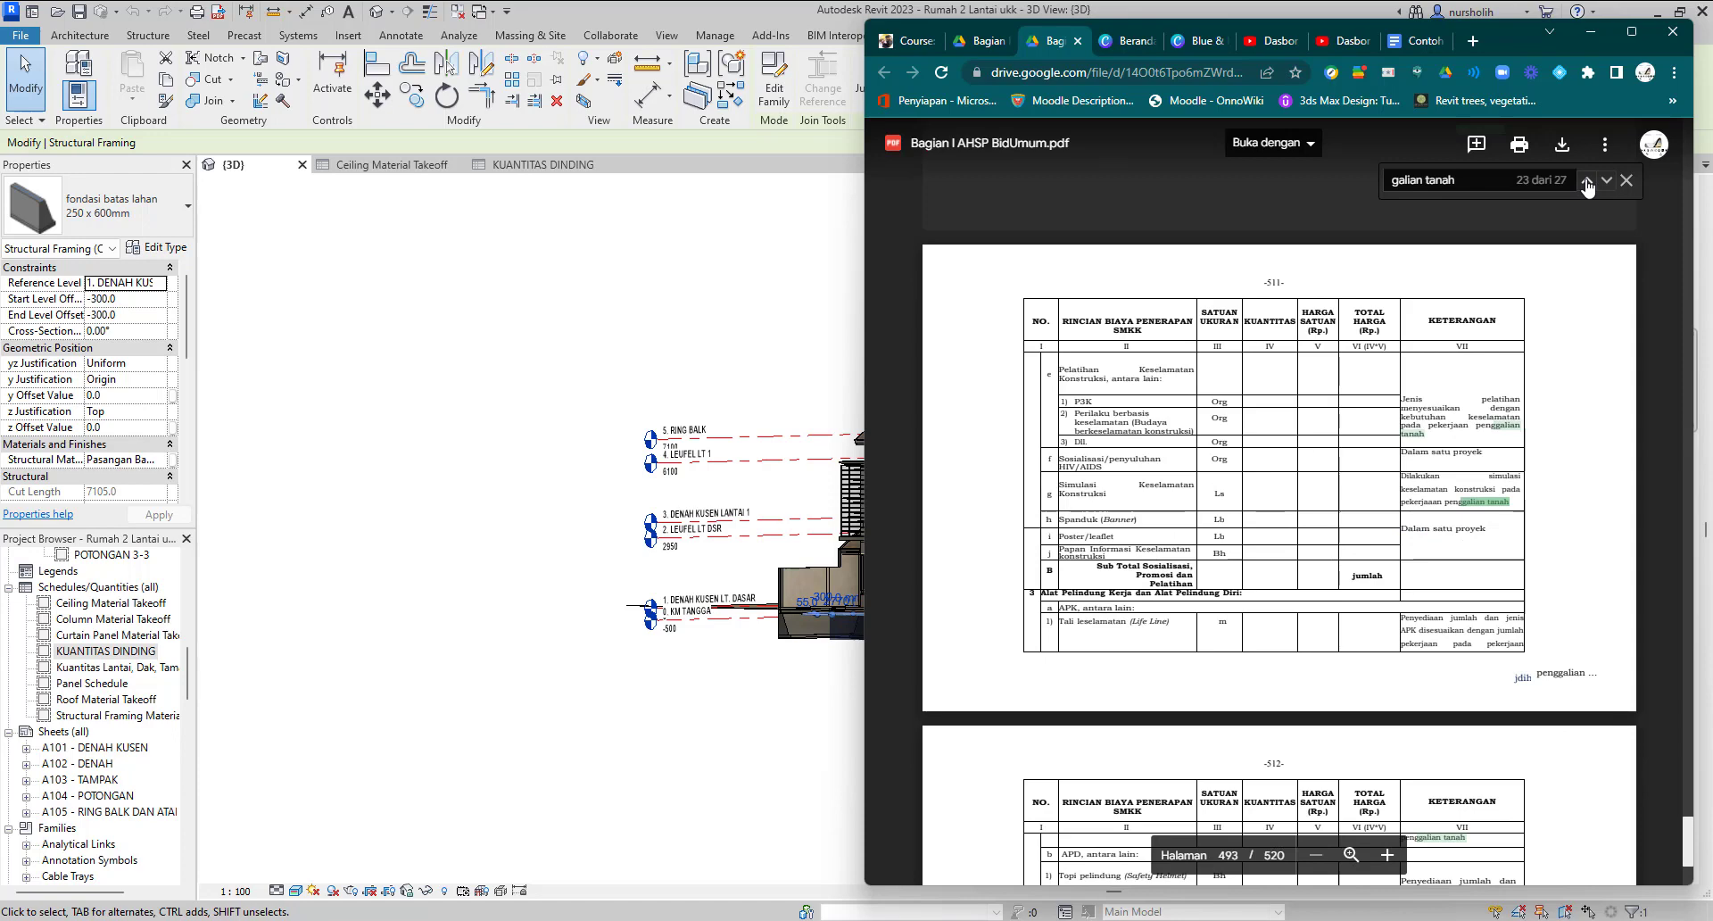
left_click(1587, 182)
left_click(1587, 182)
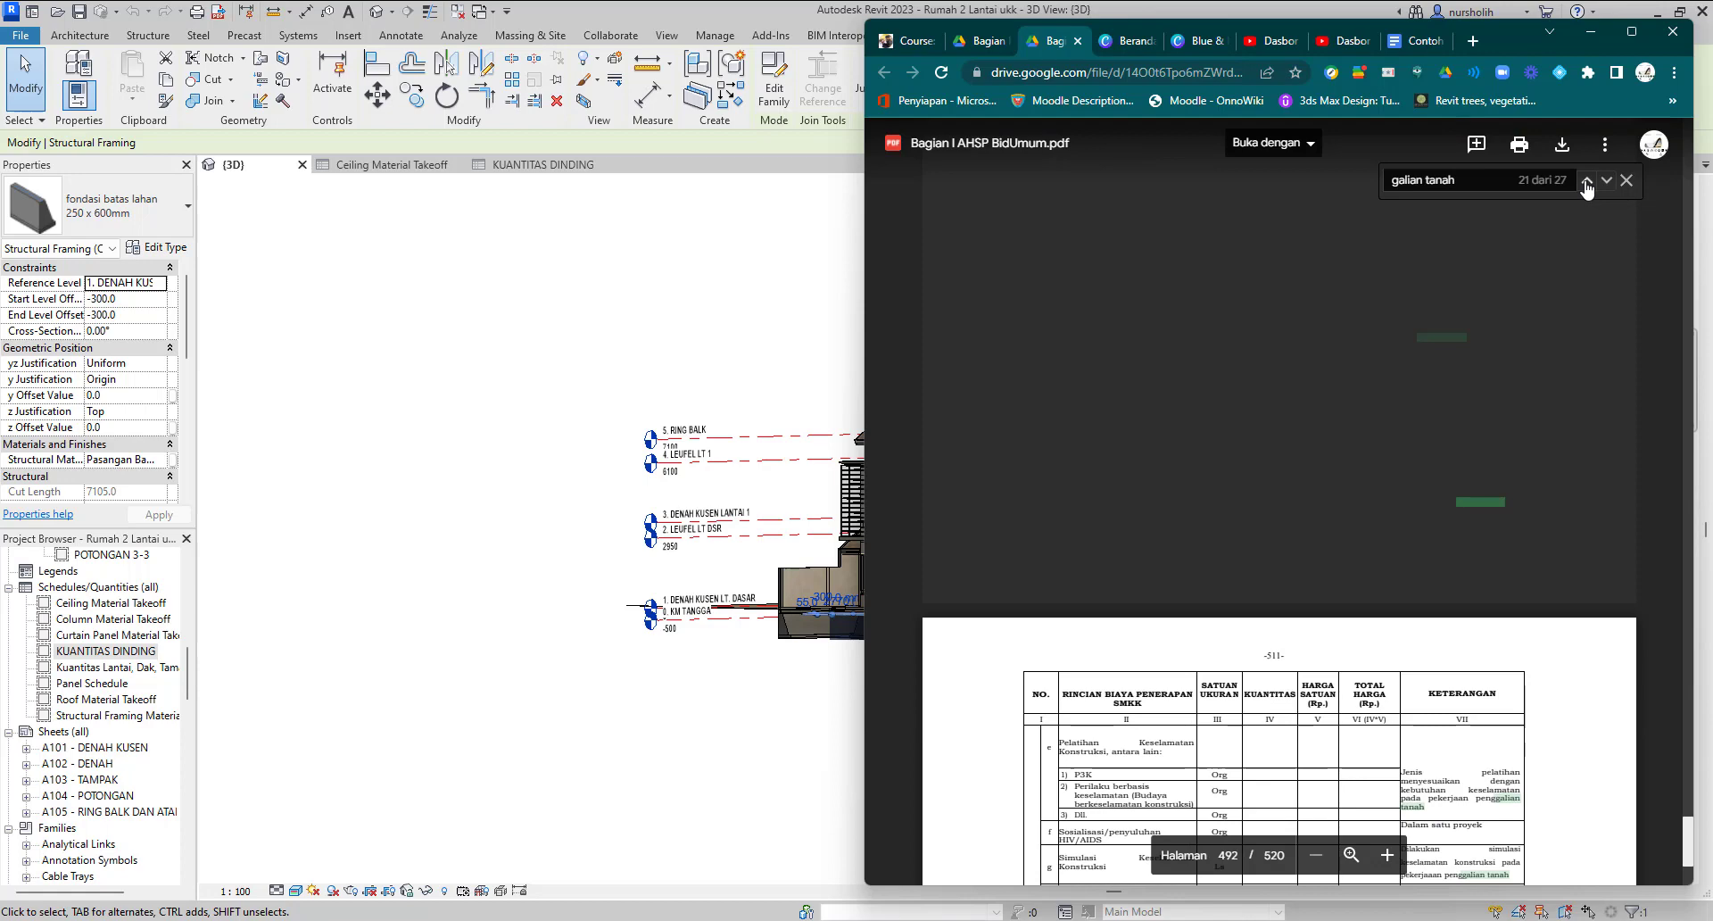
left_click(1587, 182)
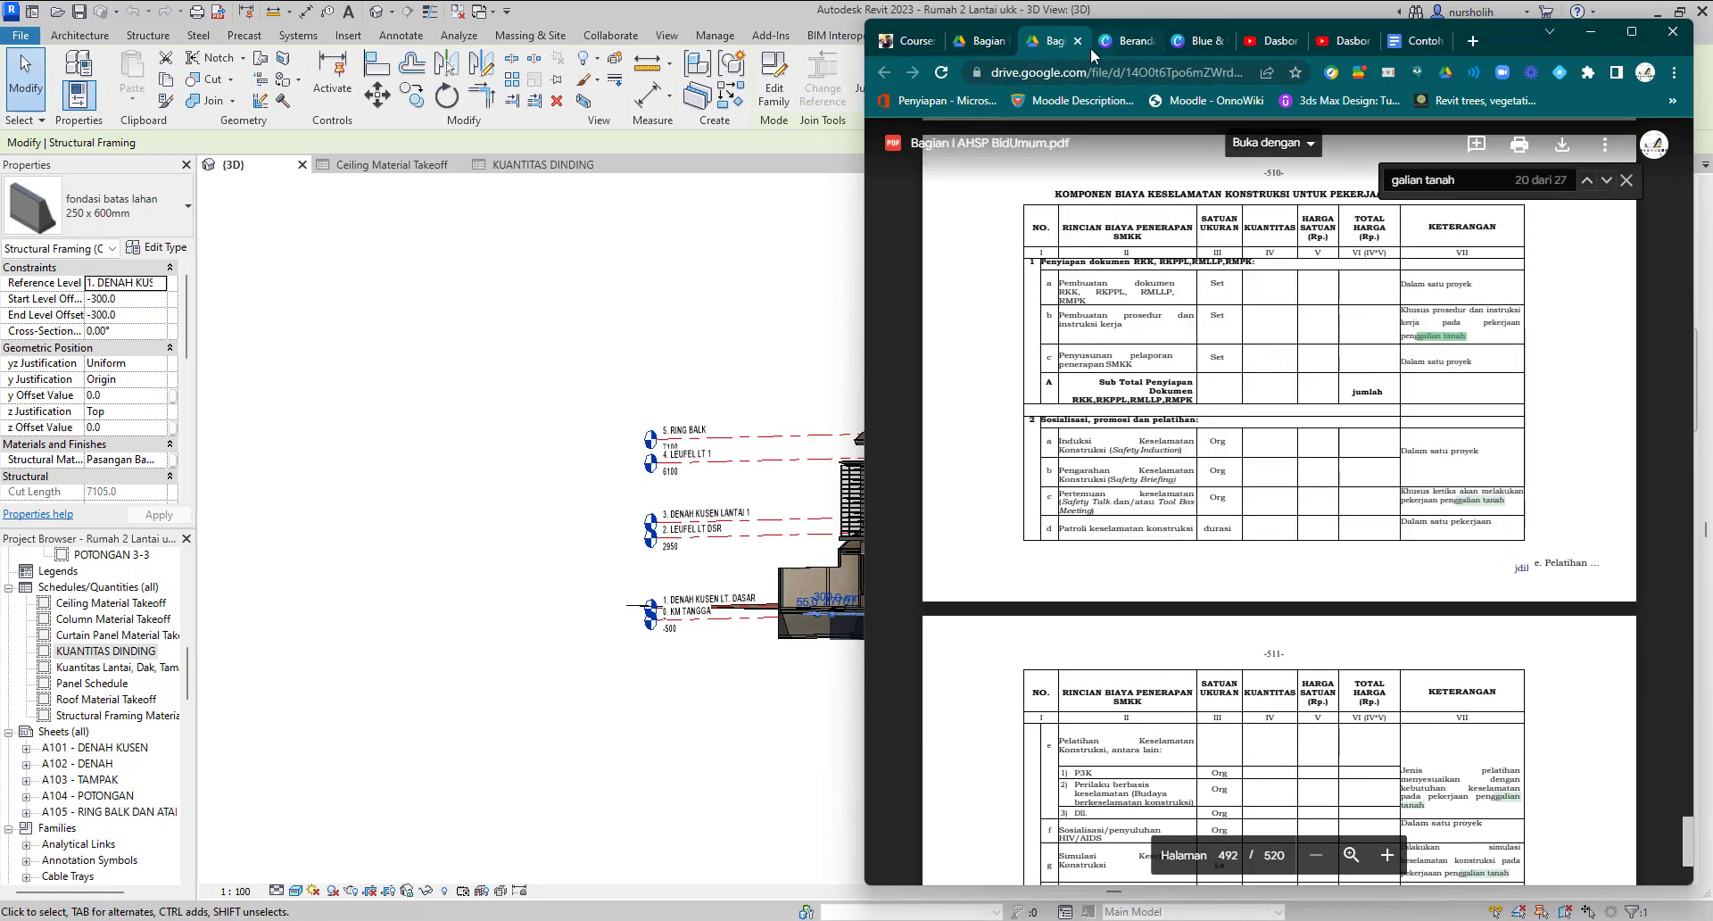
In Bagian IV AHSP BidCiptaKarya.pdf, replace the bouwplank search with "galian" and go to its last match.
left_click(984, 42)
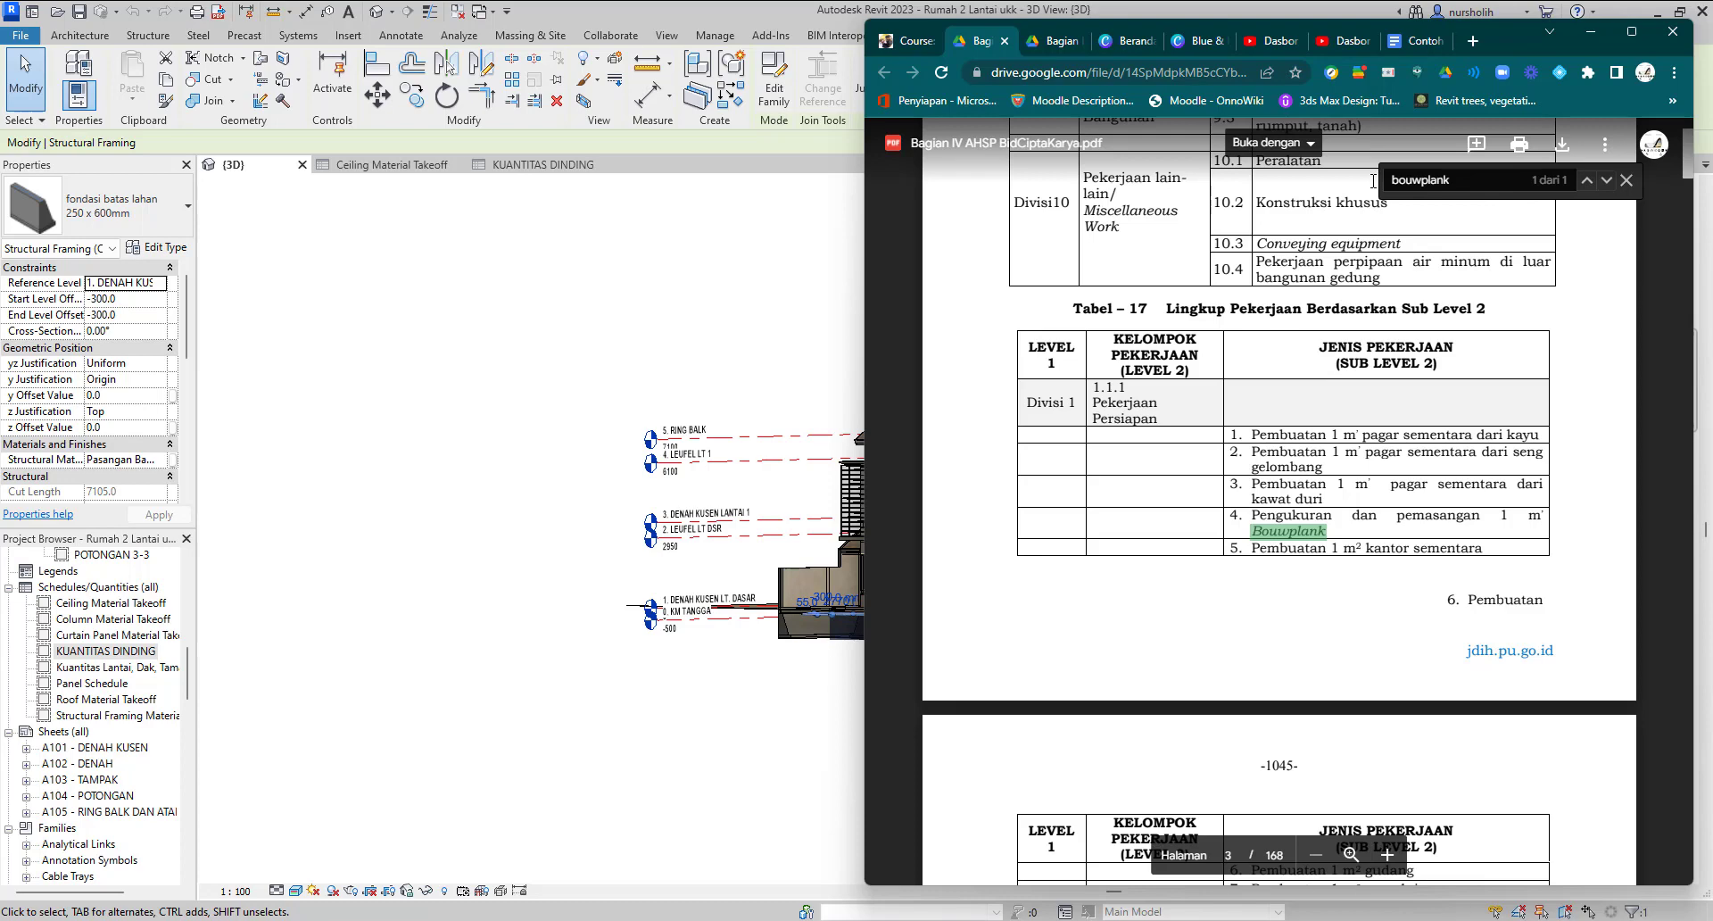
left_click(1627, 180)
left_click(1604, 144)
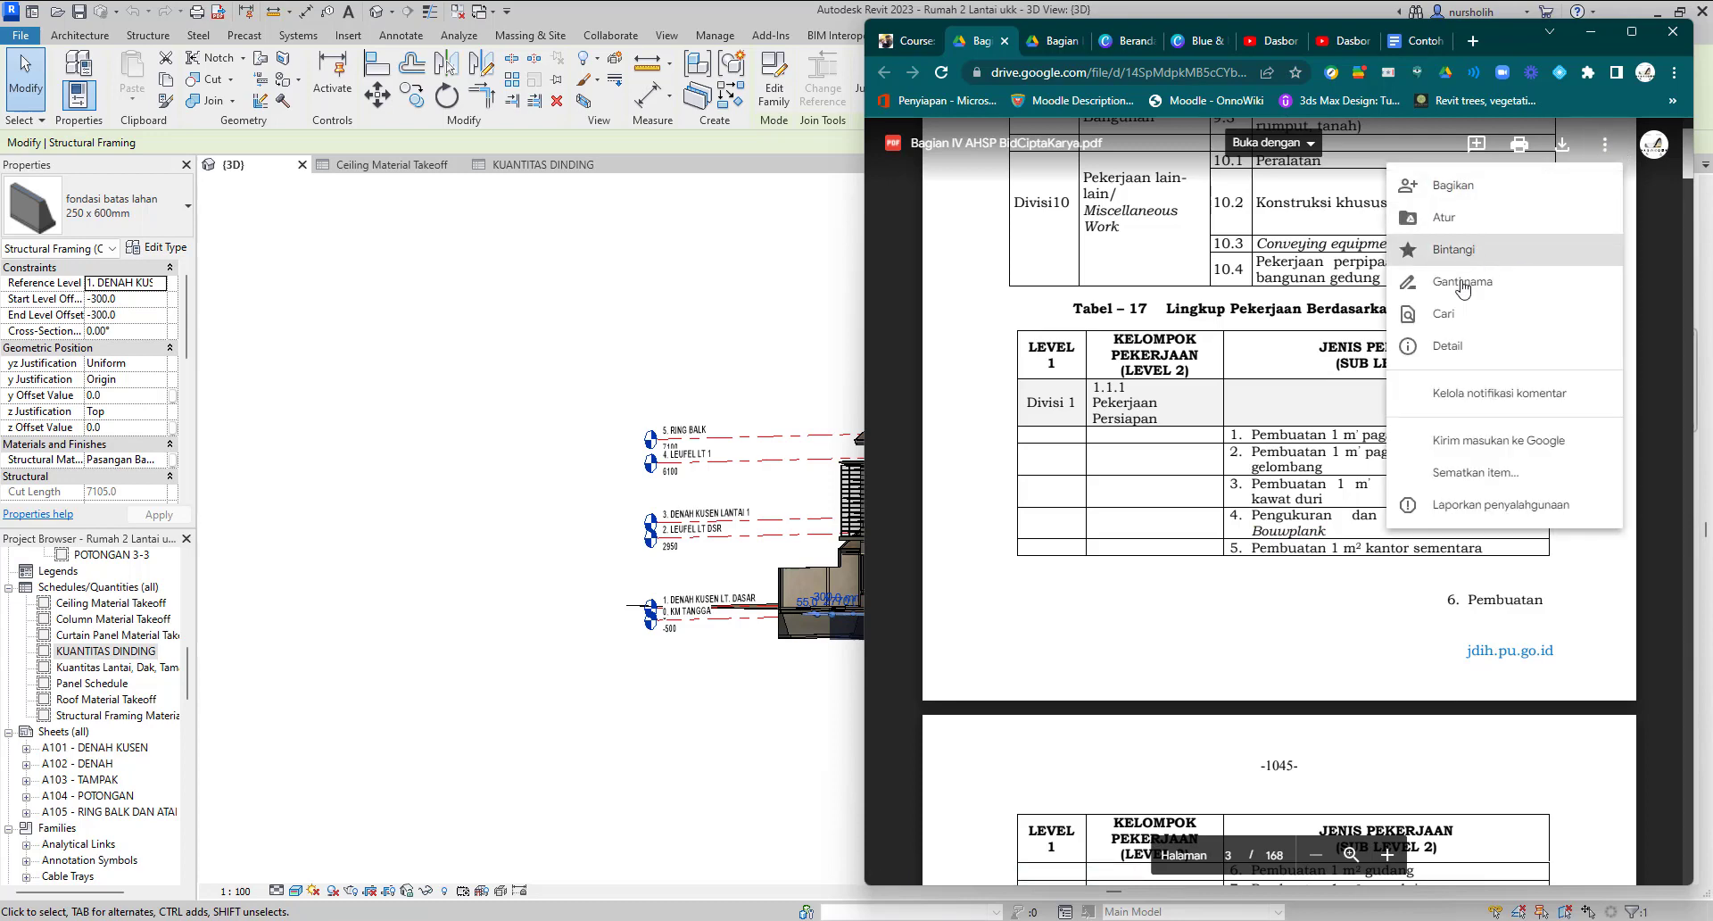
left_click(1443, 314)
type("galian")
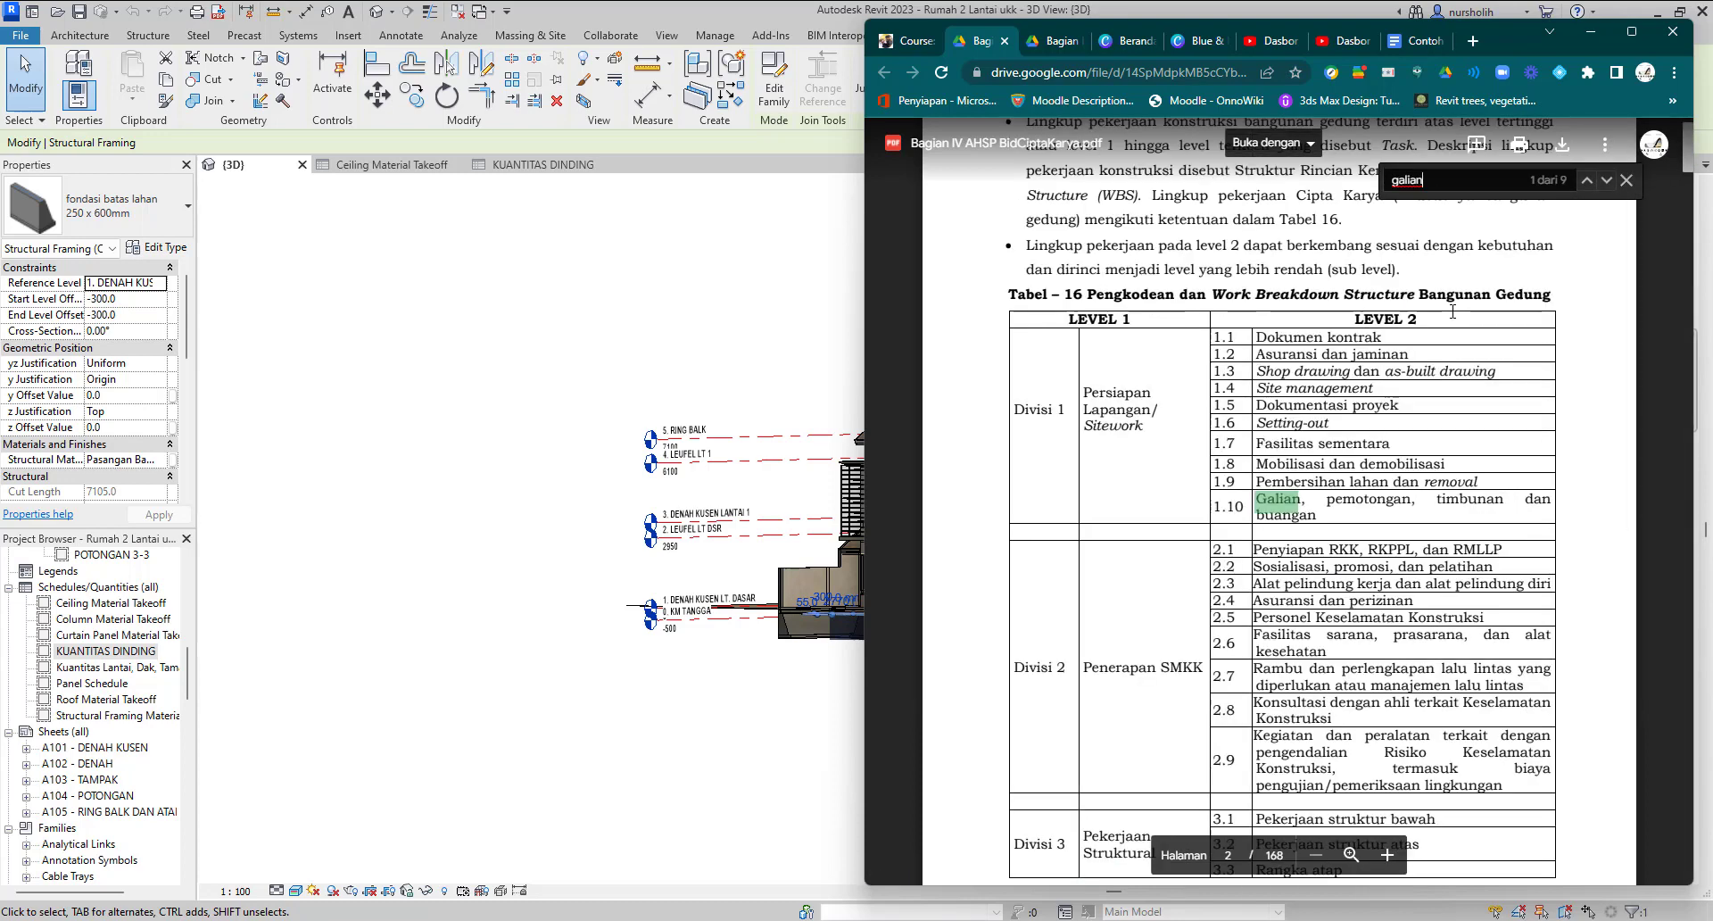
scroll(1471, 523, "down", 1)
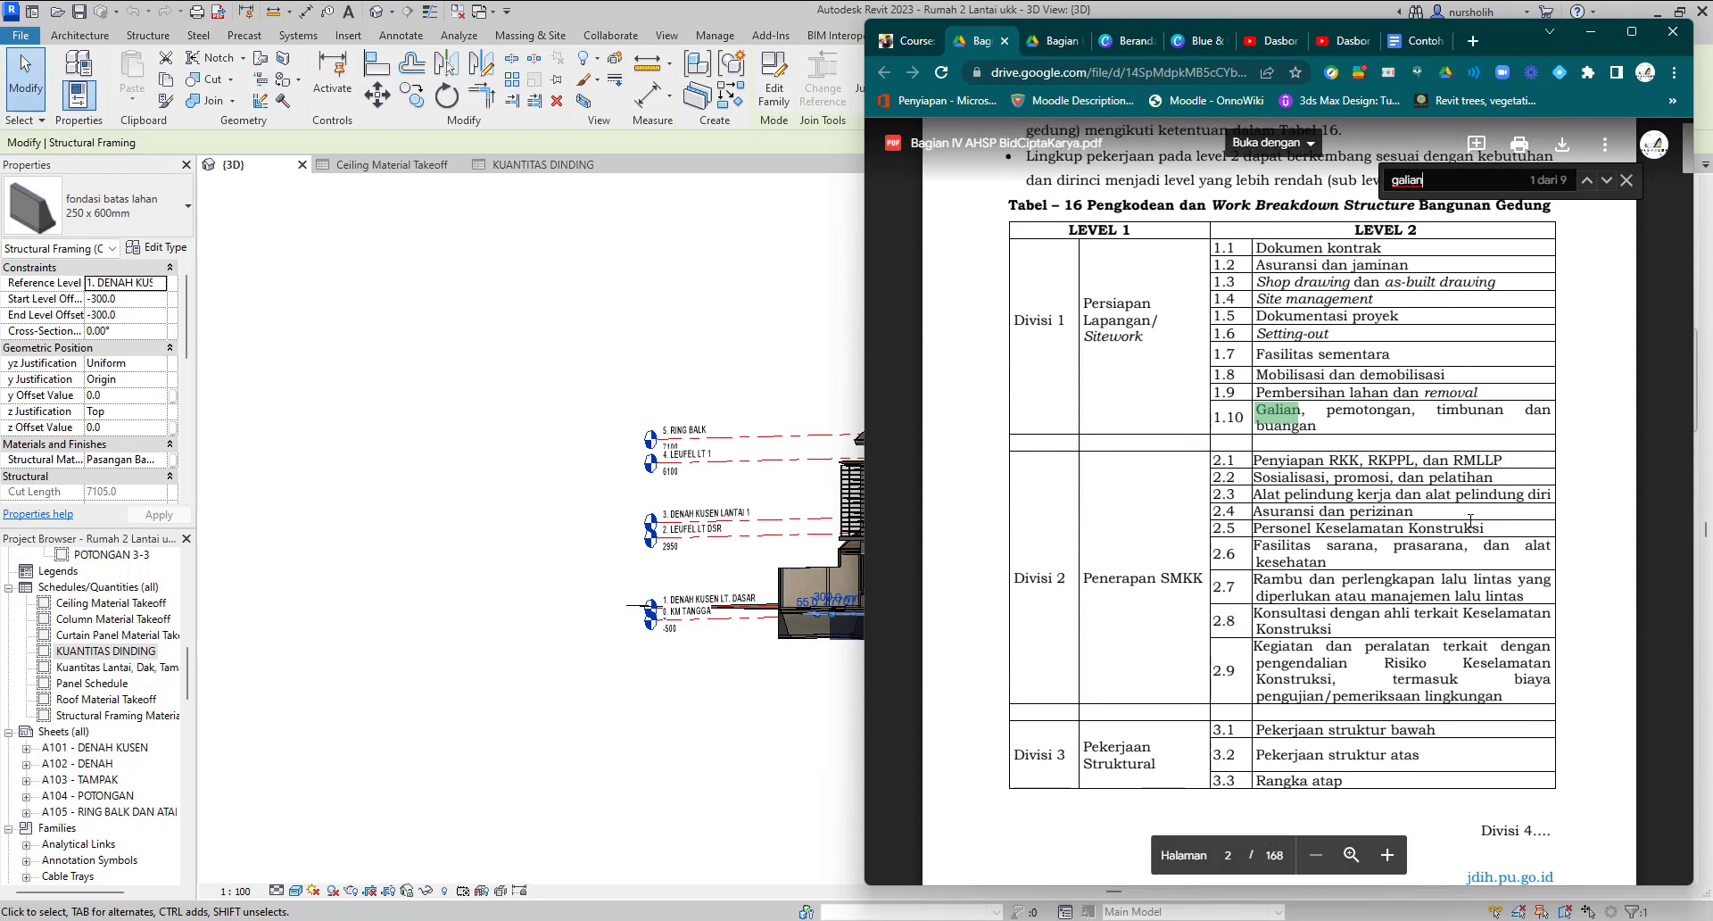
scroll(1471, 523, "up", 1)
left_click(1587, 182)
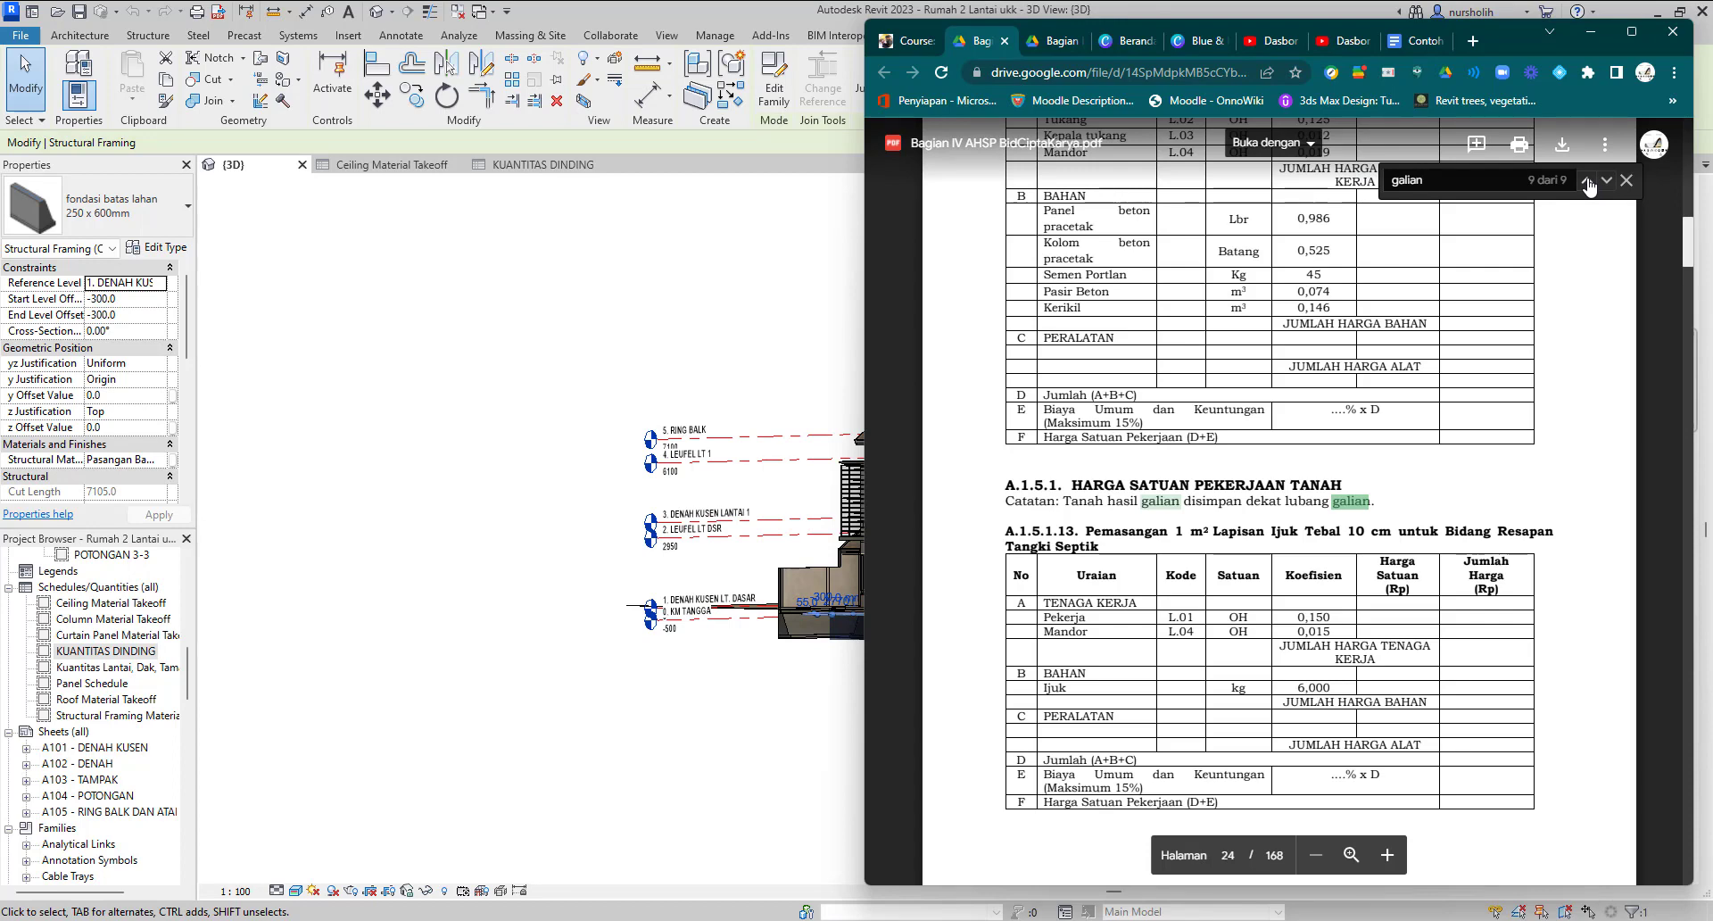
Examine the analyses following A.1.5.1 Harga Satuan Pekerjaan Tanah, and step back through the matches to the 1.5.1 Pekerjaan Tanah list.
scroll(1132, 523, "down", 1)
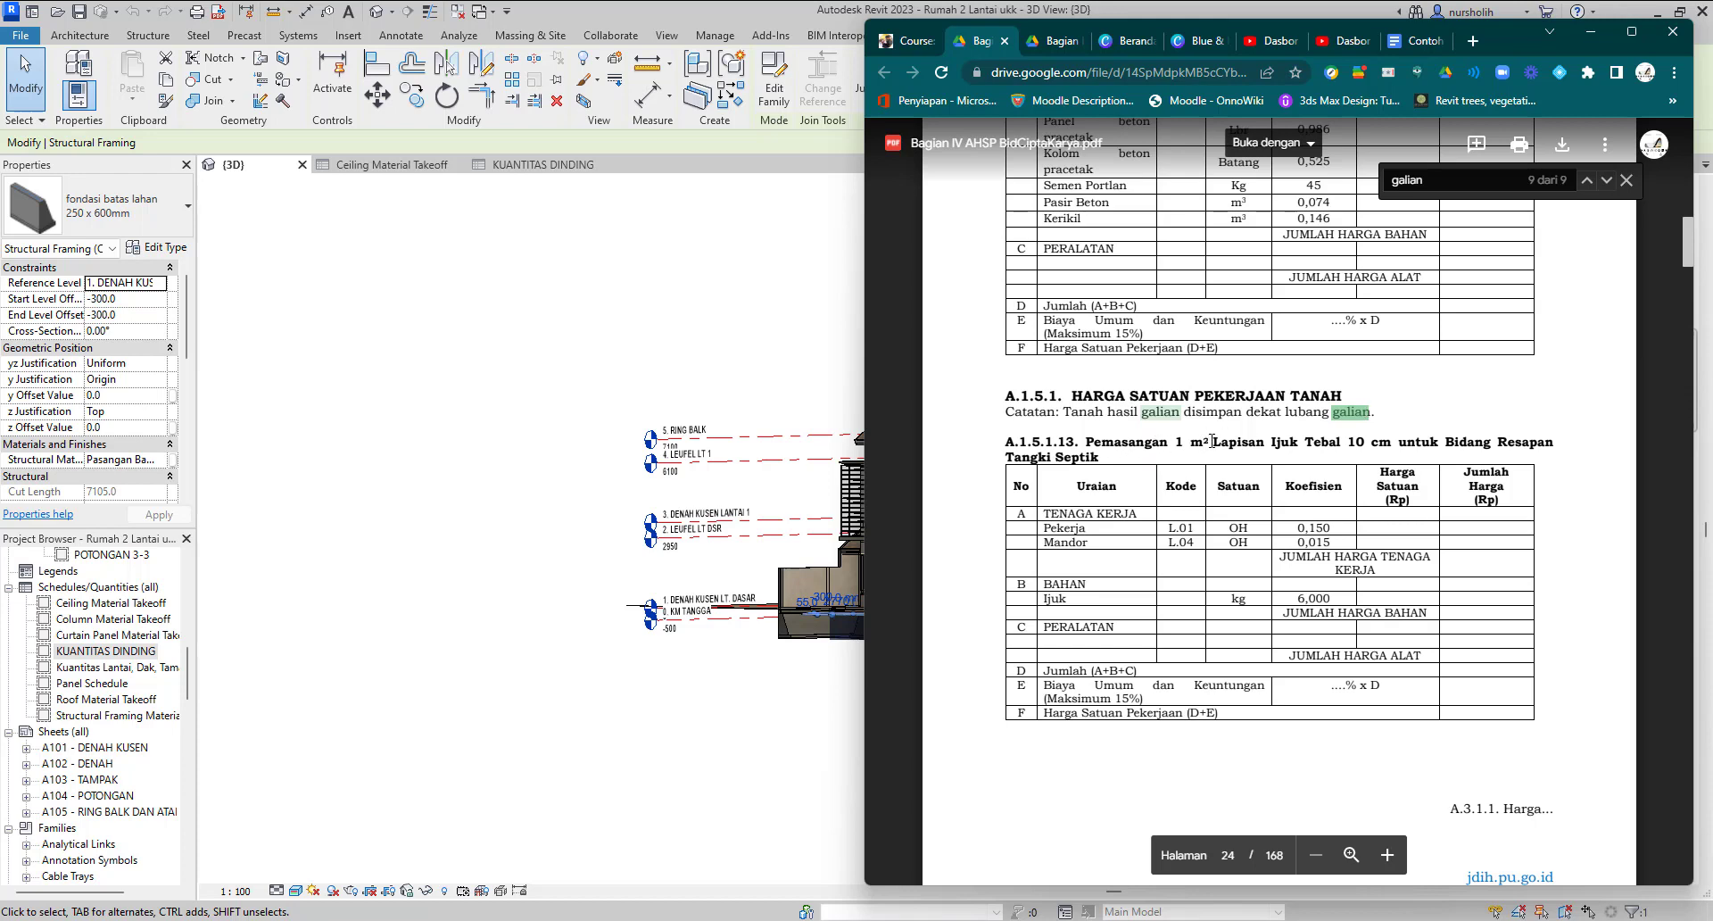
scroll(1291, 436, "down", 7)
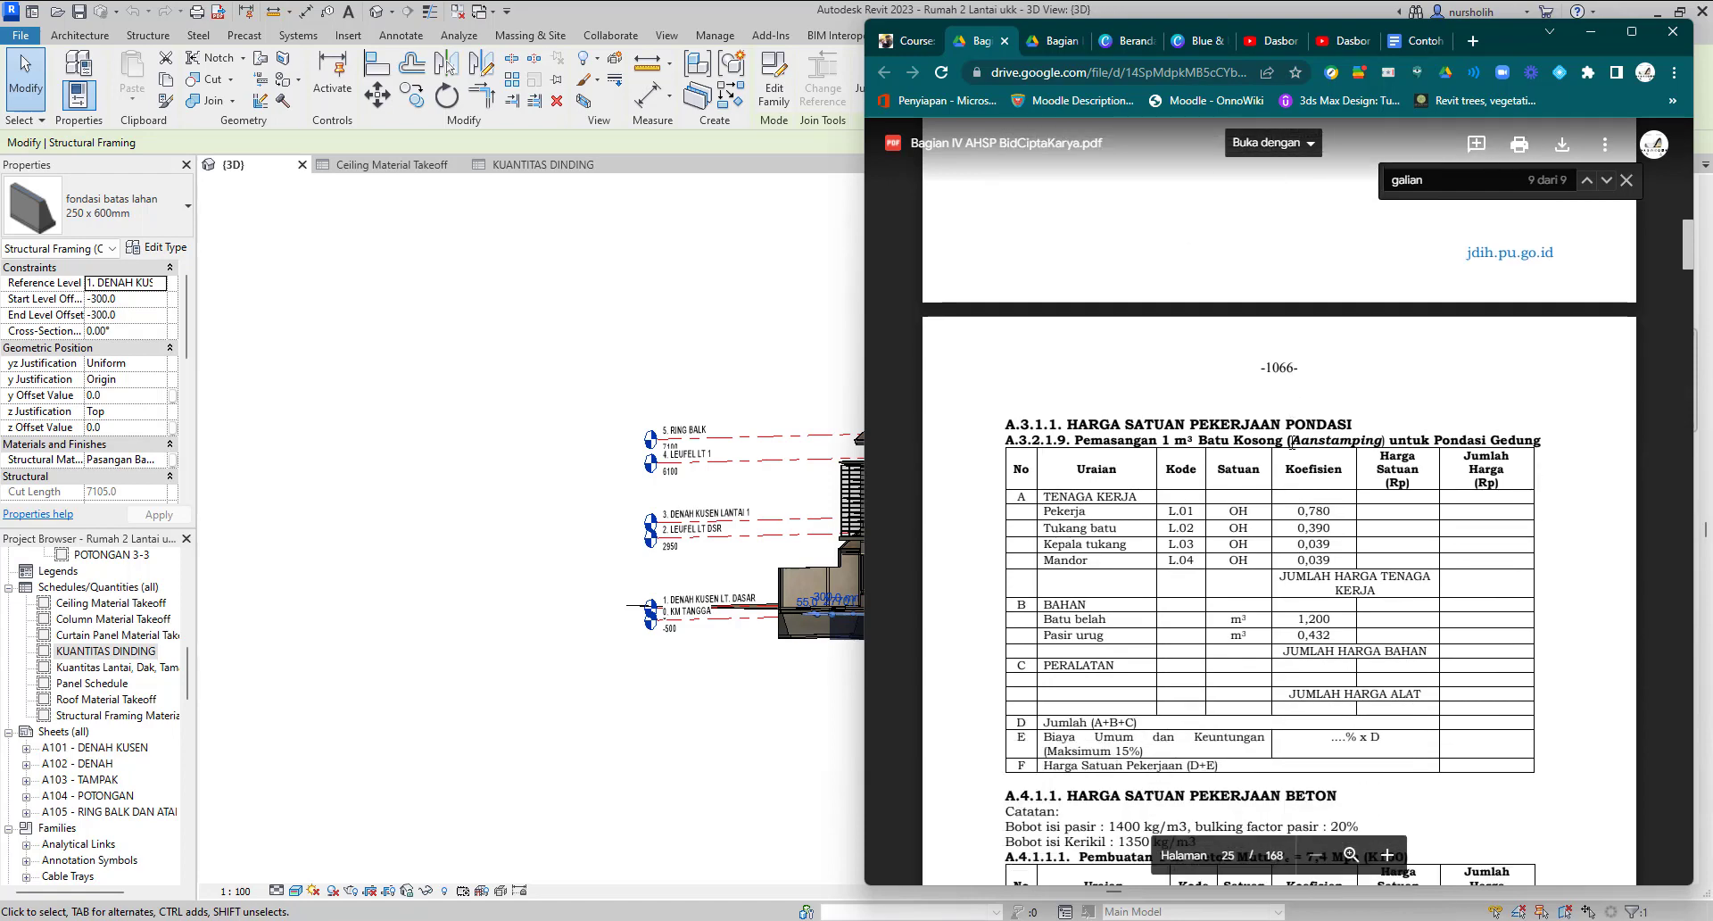
scroll(1291, 443, "down", 2)
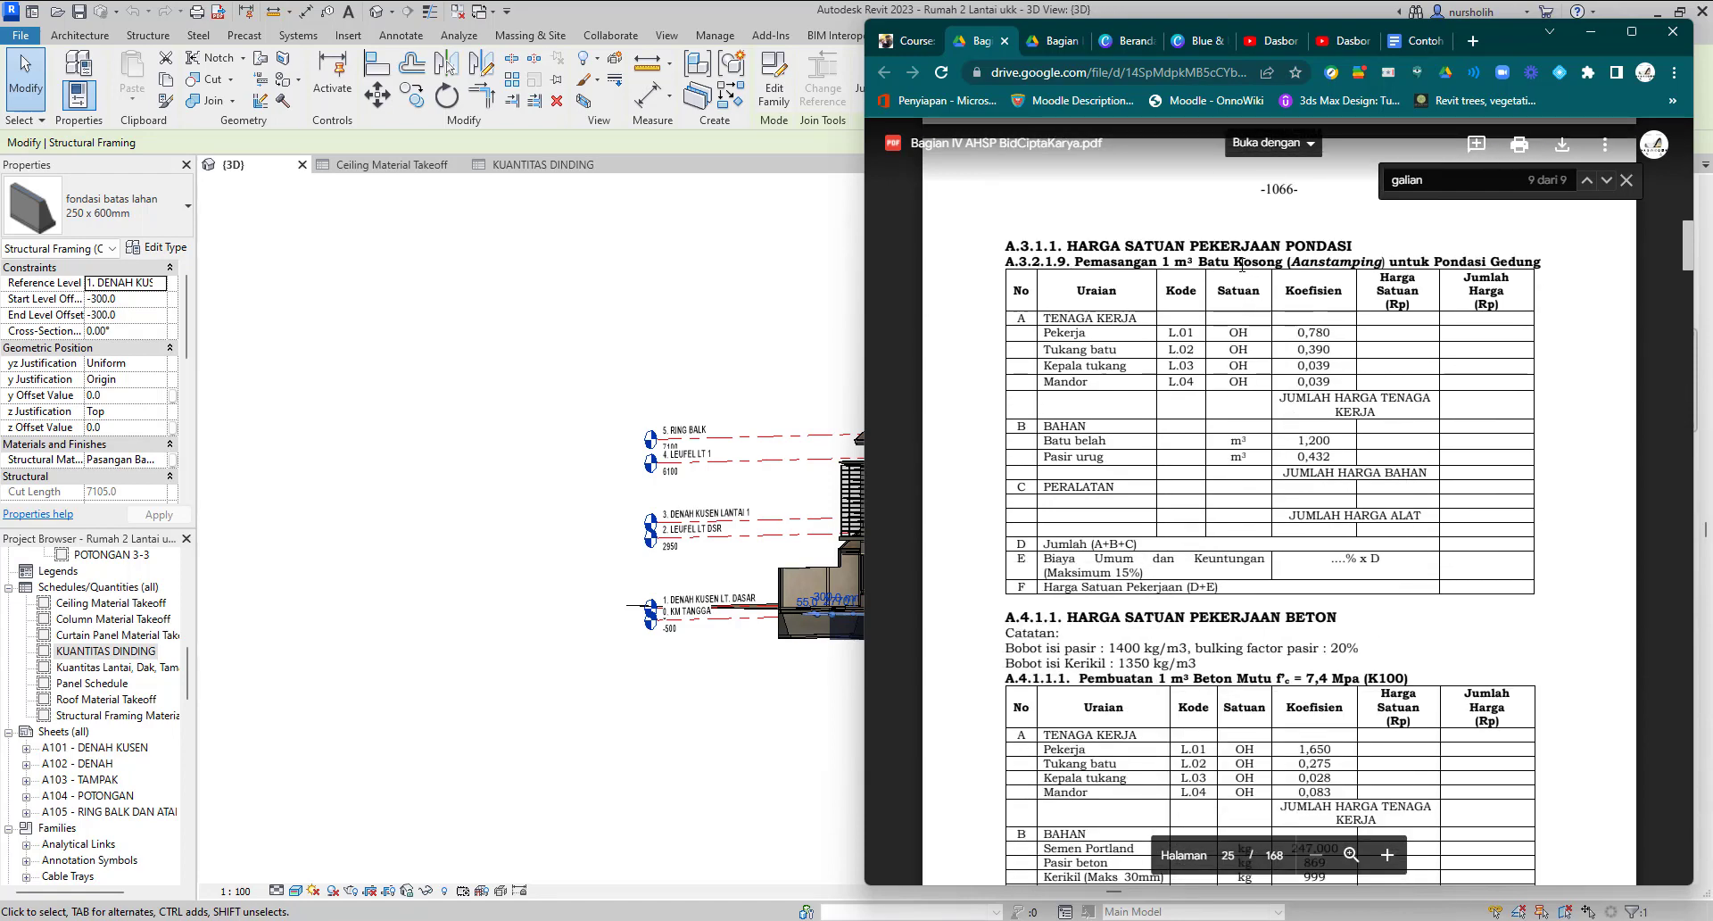
scroll(1241, 265, "up", 6)
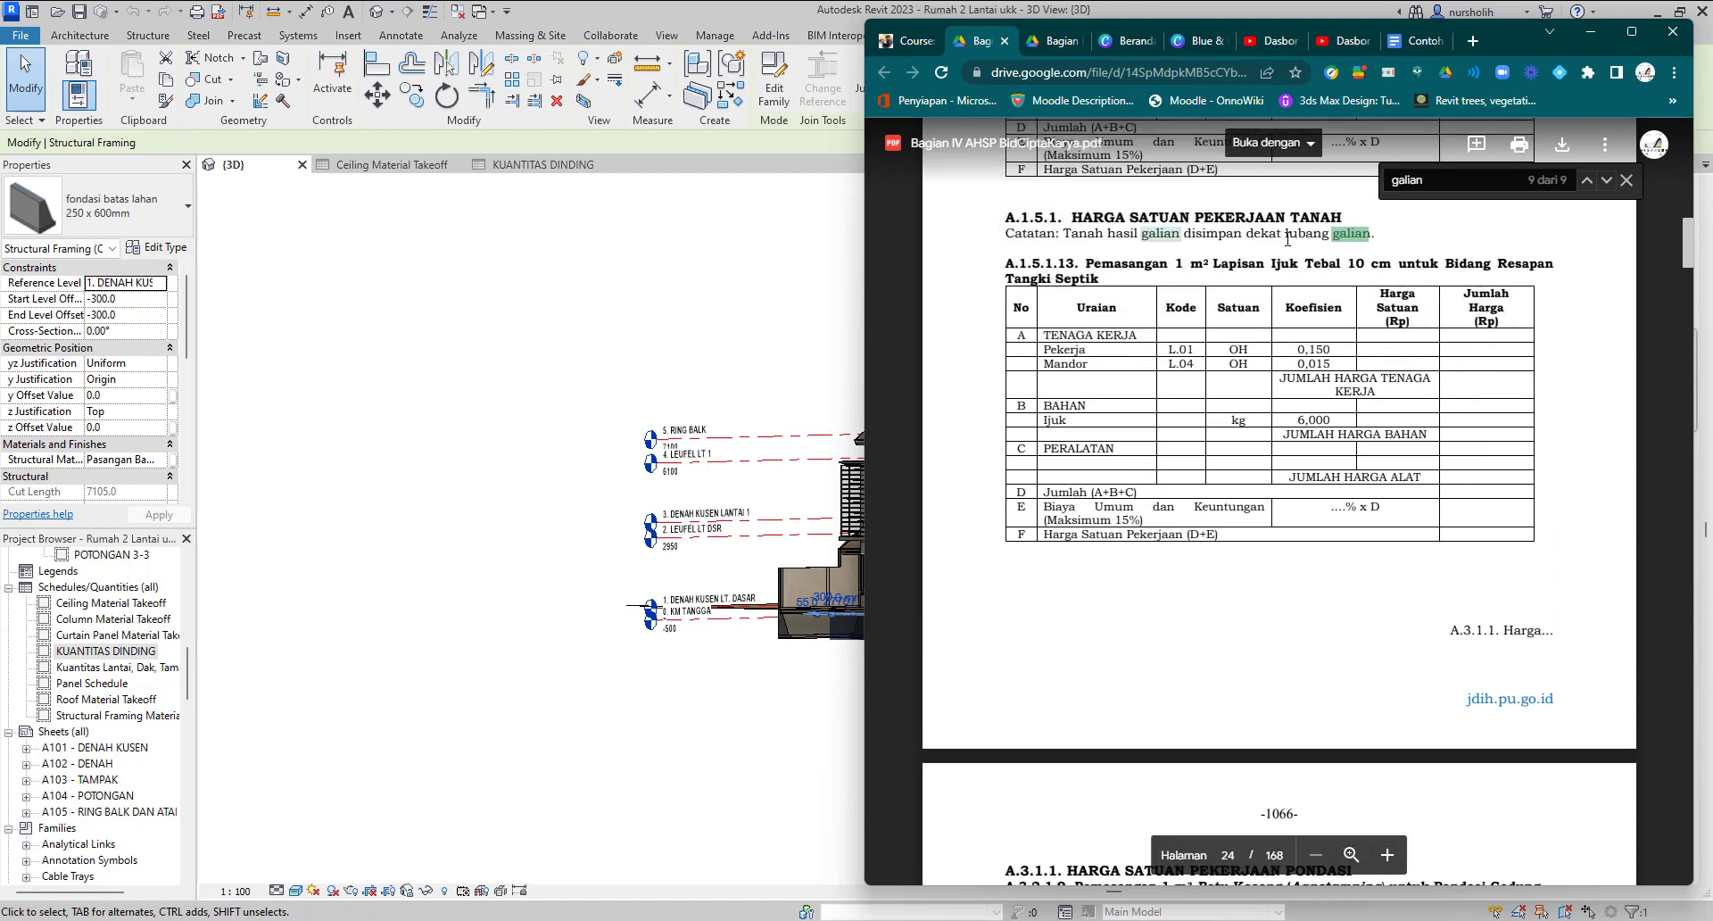
left_click(1587, 182)
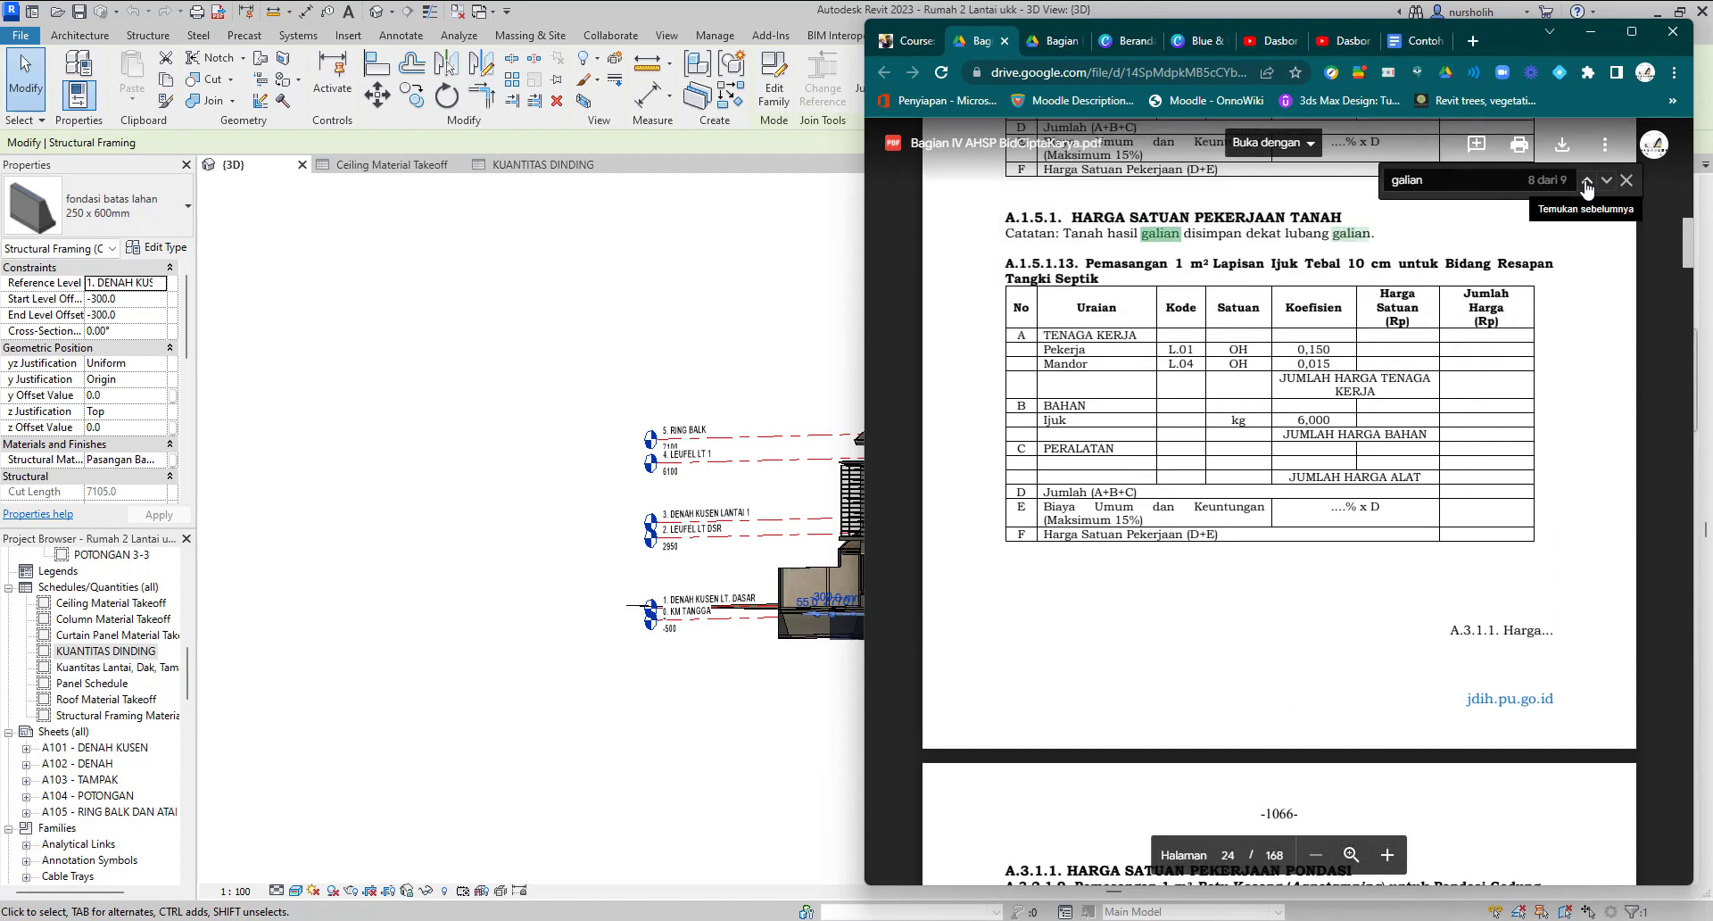
left_click(1587, 182)
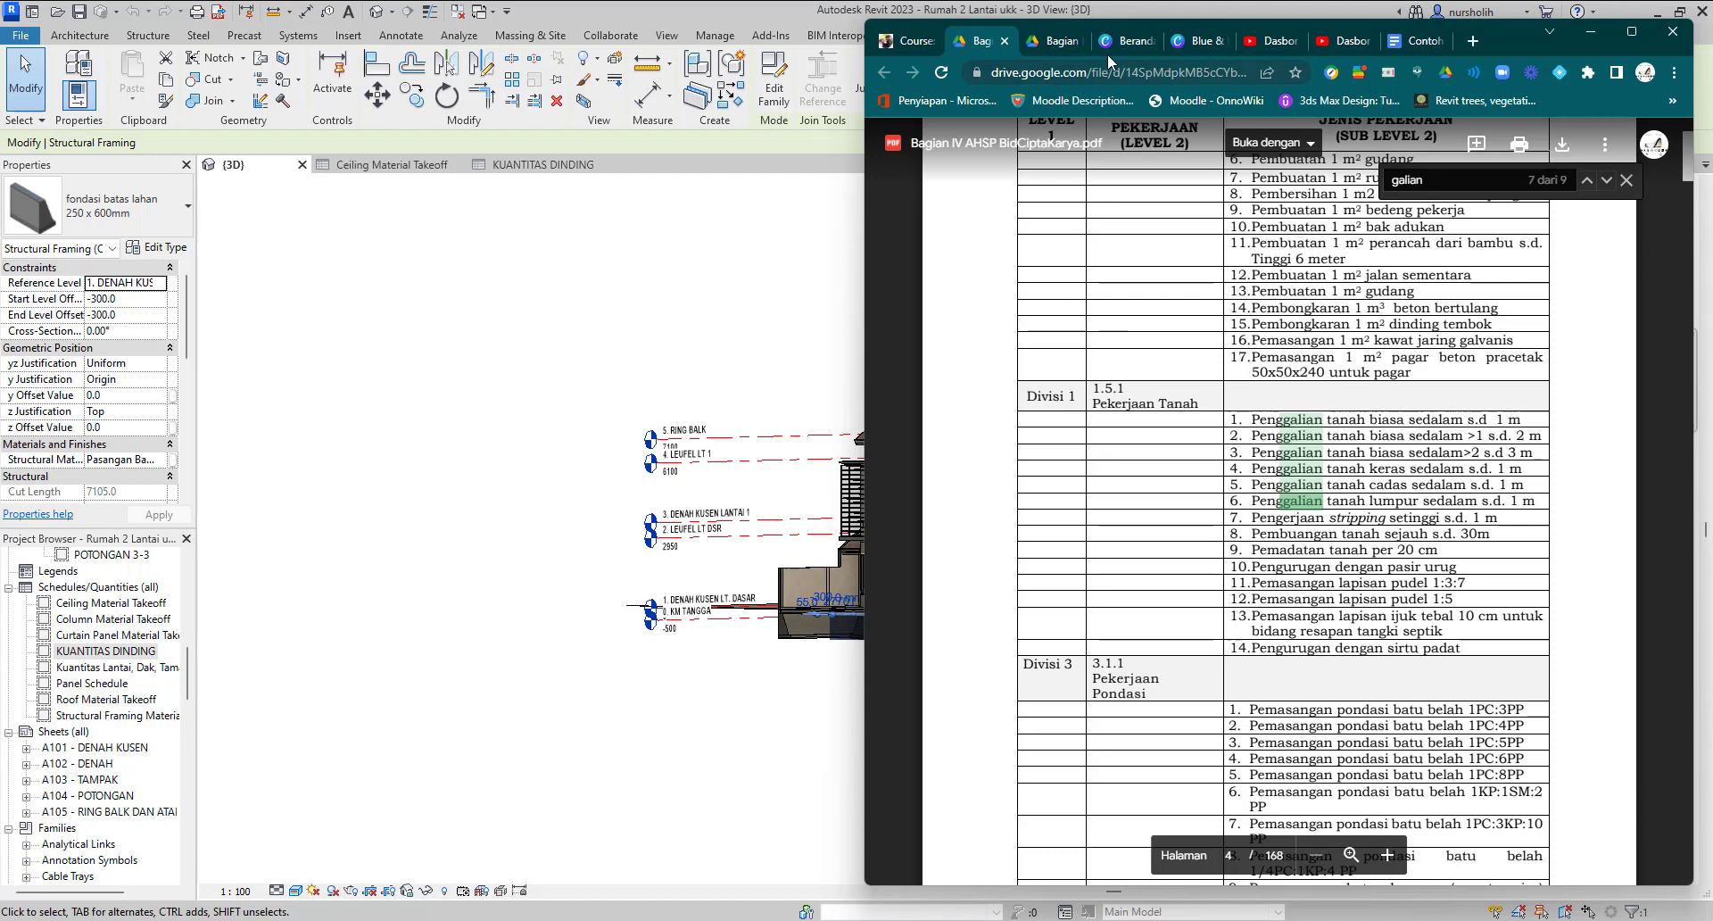
Return to Bagian I AHSP BidUmum.pdf and step back through the "galian tanah" matches to heading 1.7.1 Pekerjaan Penggalian Tanah.
left_click(1061, 41)
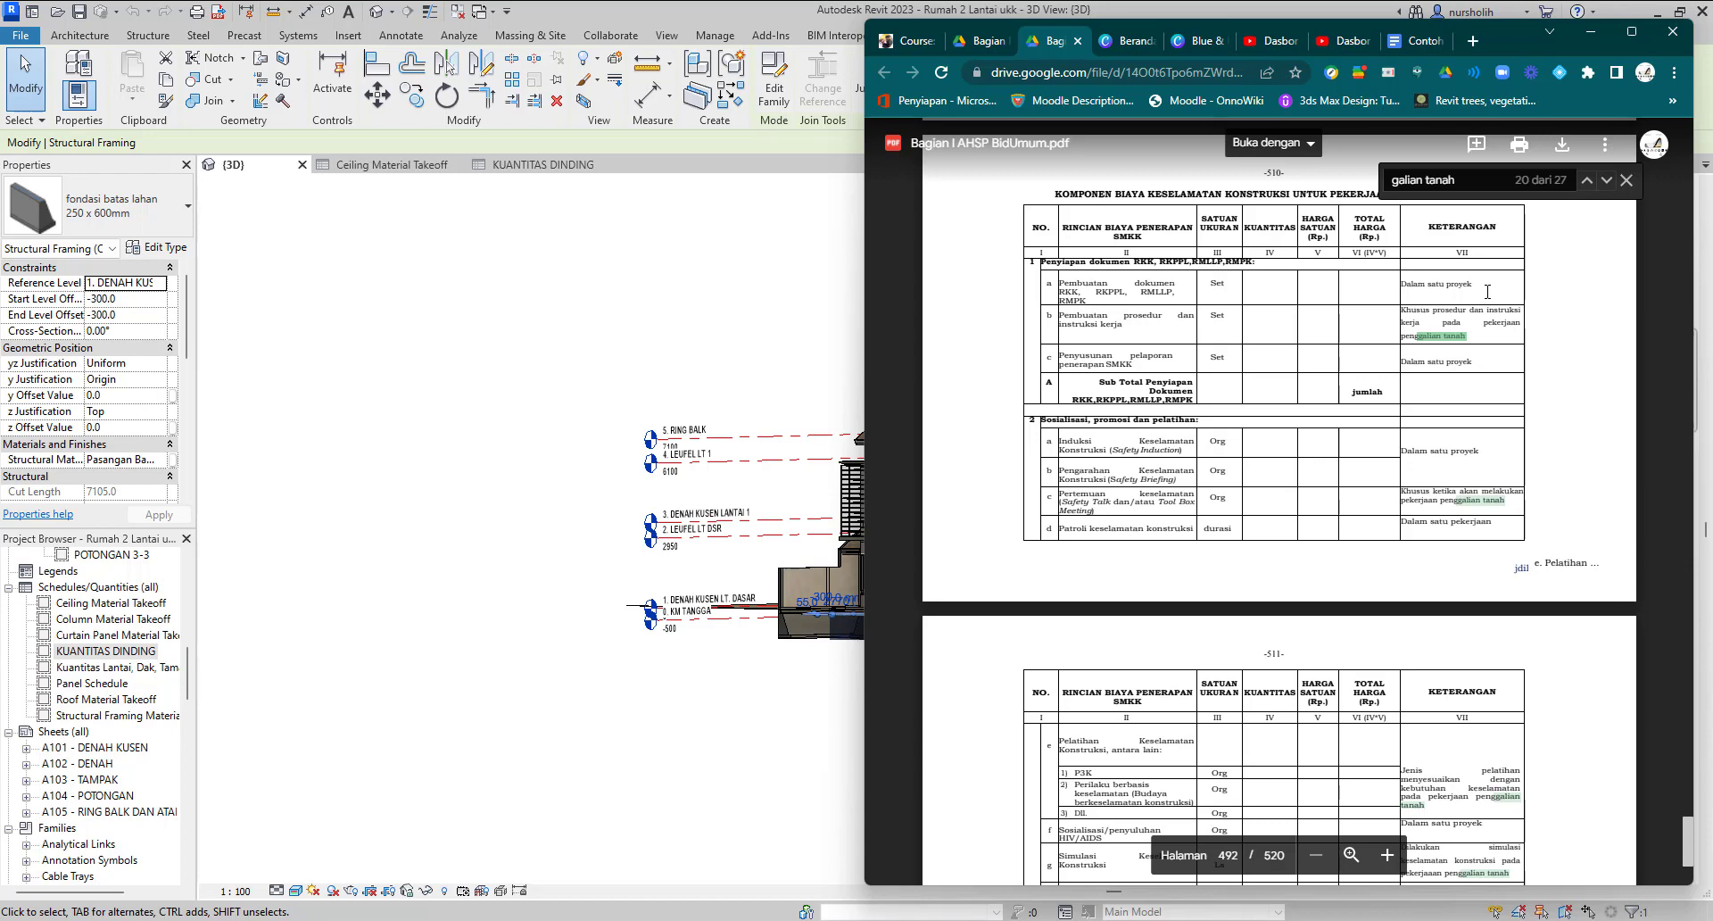
left_click(1587, 181)
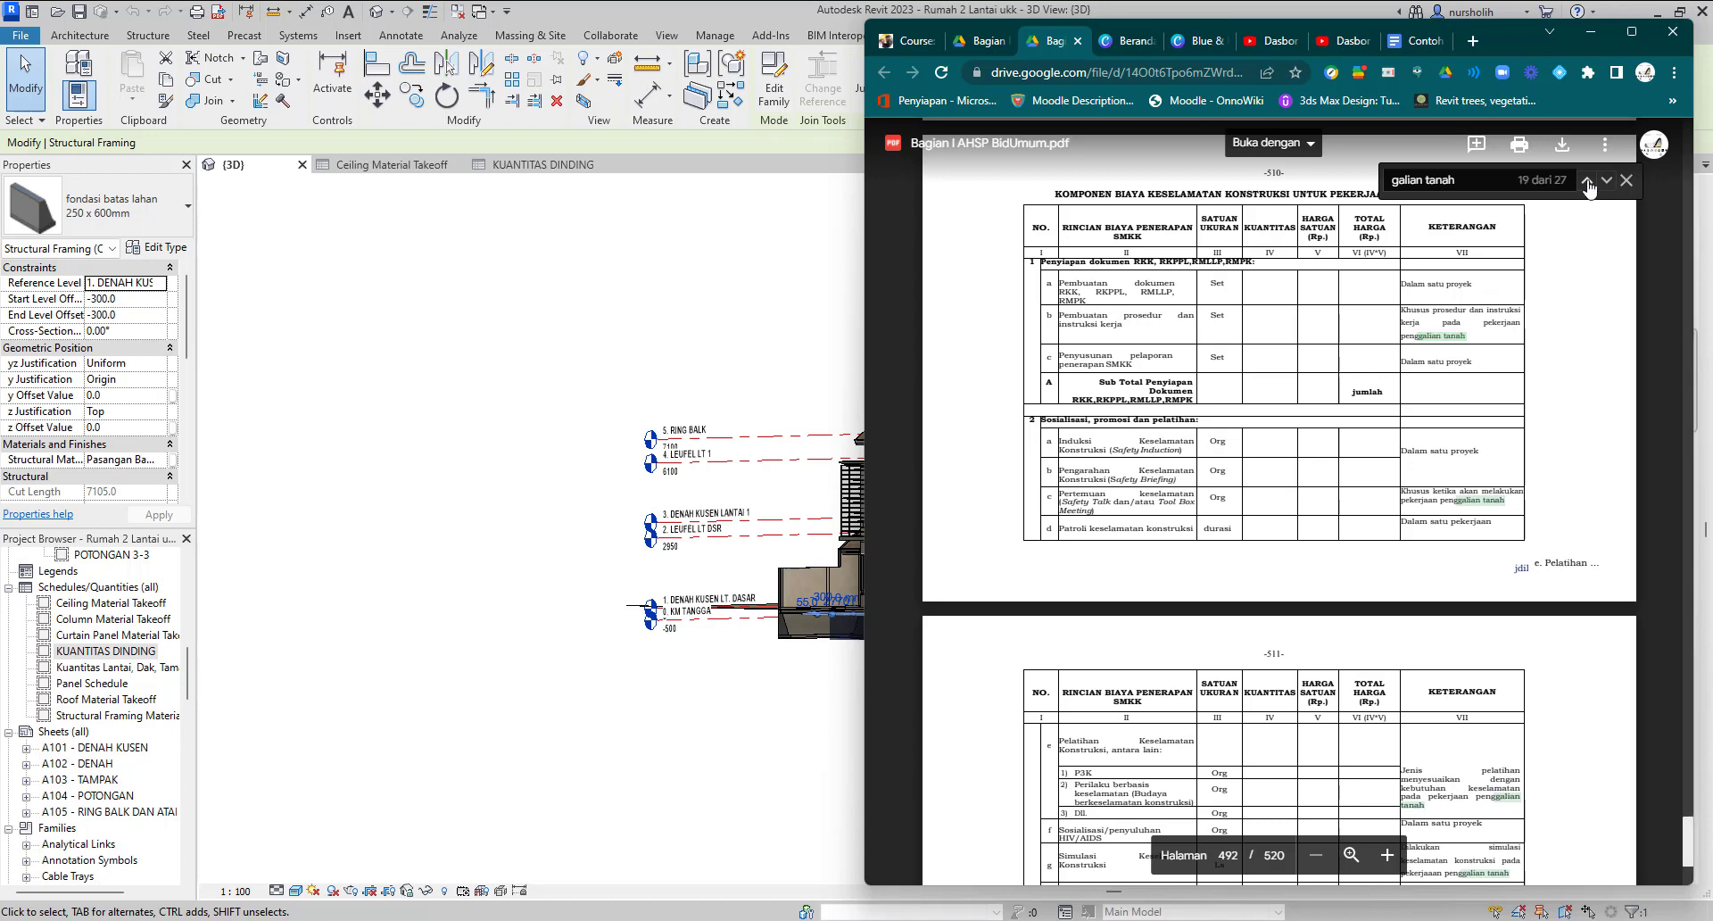
left_click(1587, 181)
left_click(1588, 181)
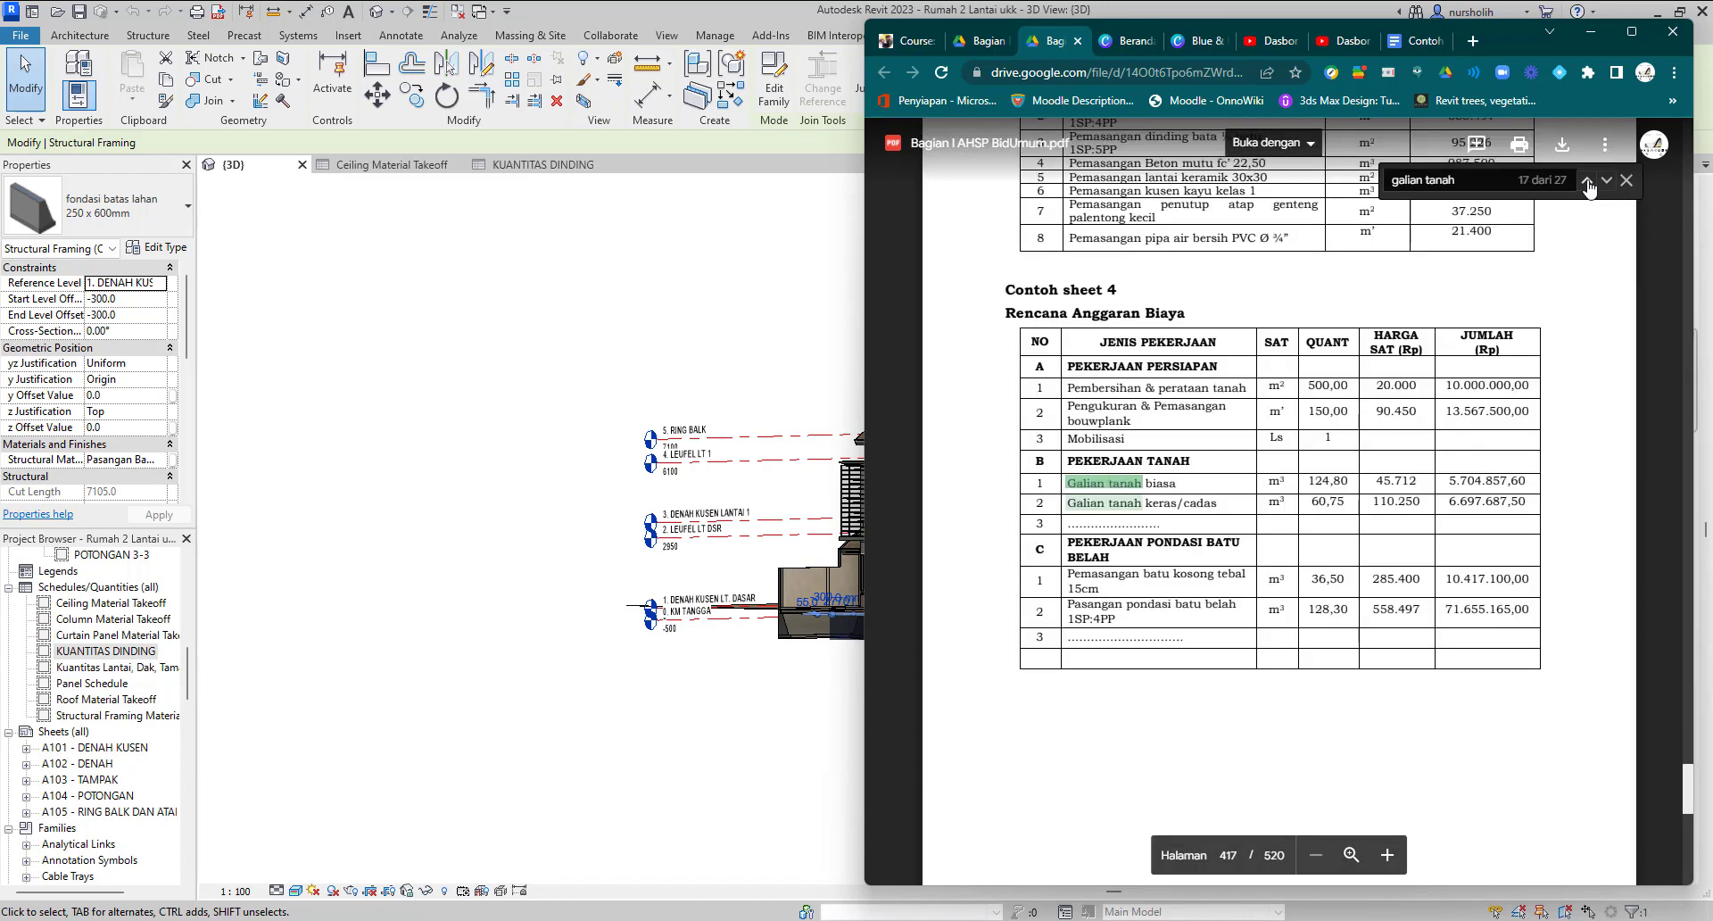
left_click(1588, 181)
left_click(1588, 181)
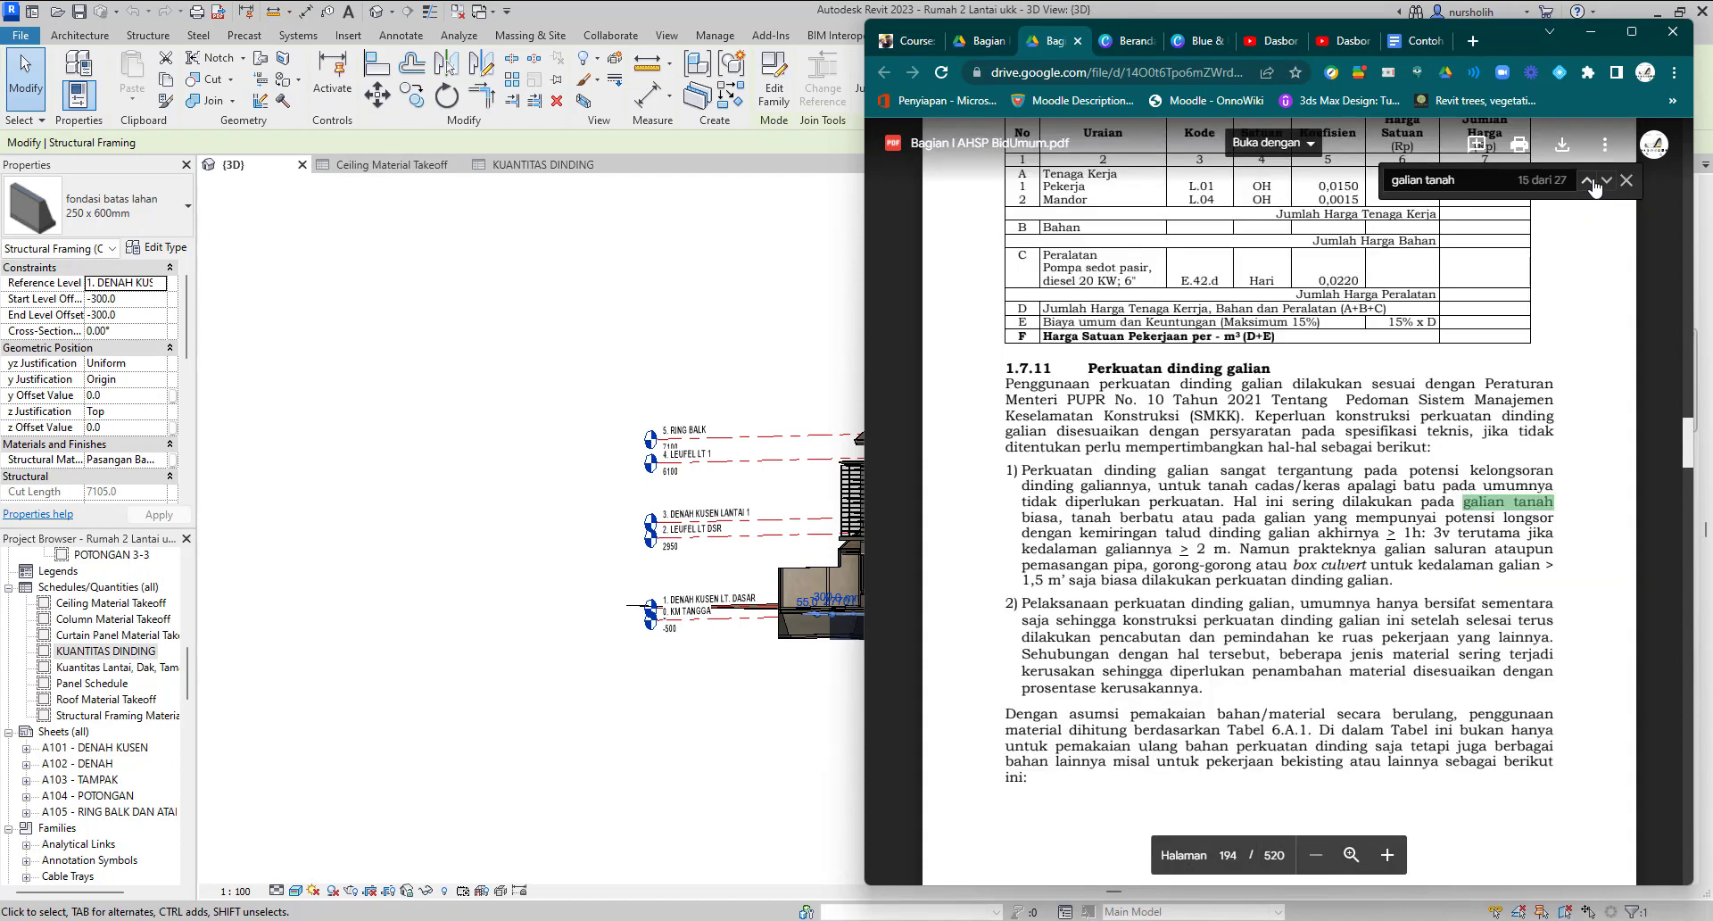
left_click(1586, 182)
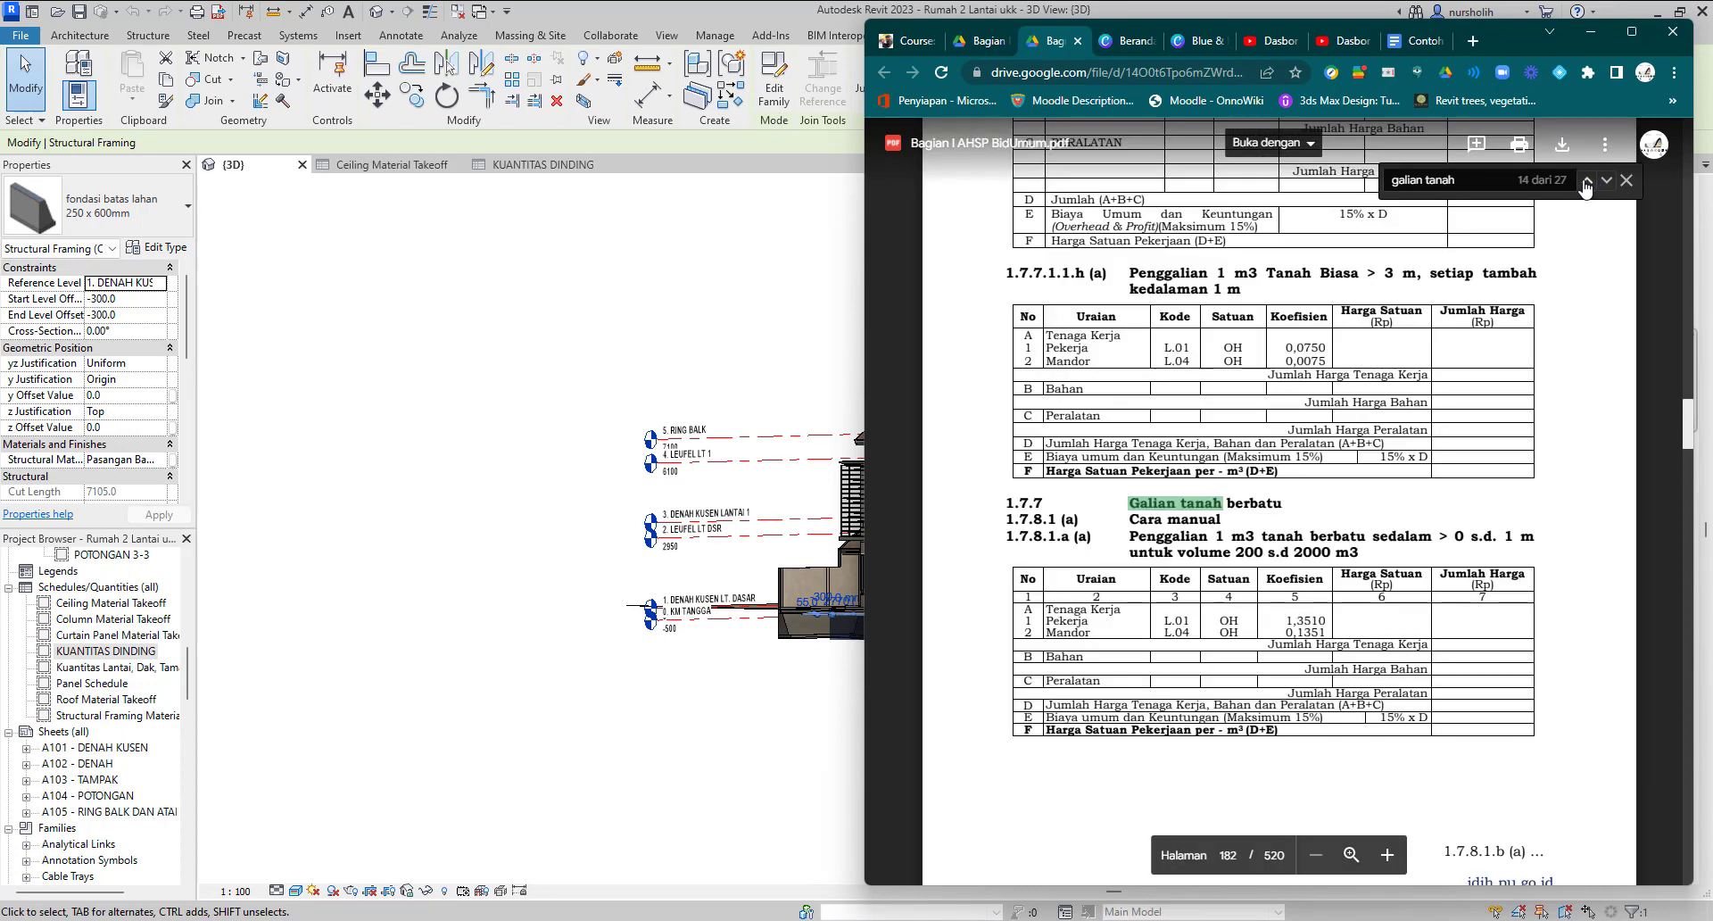
left_click(1586, 182)
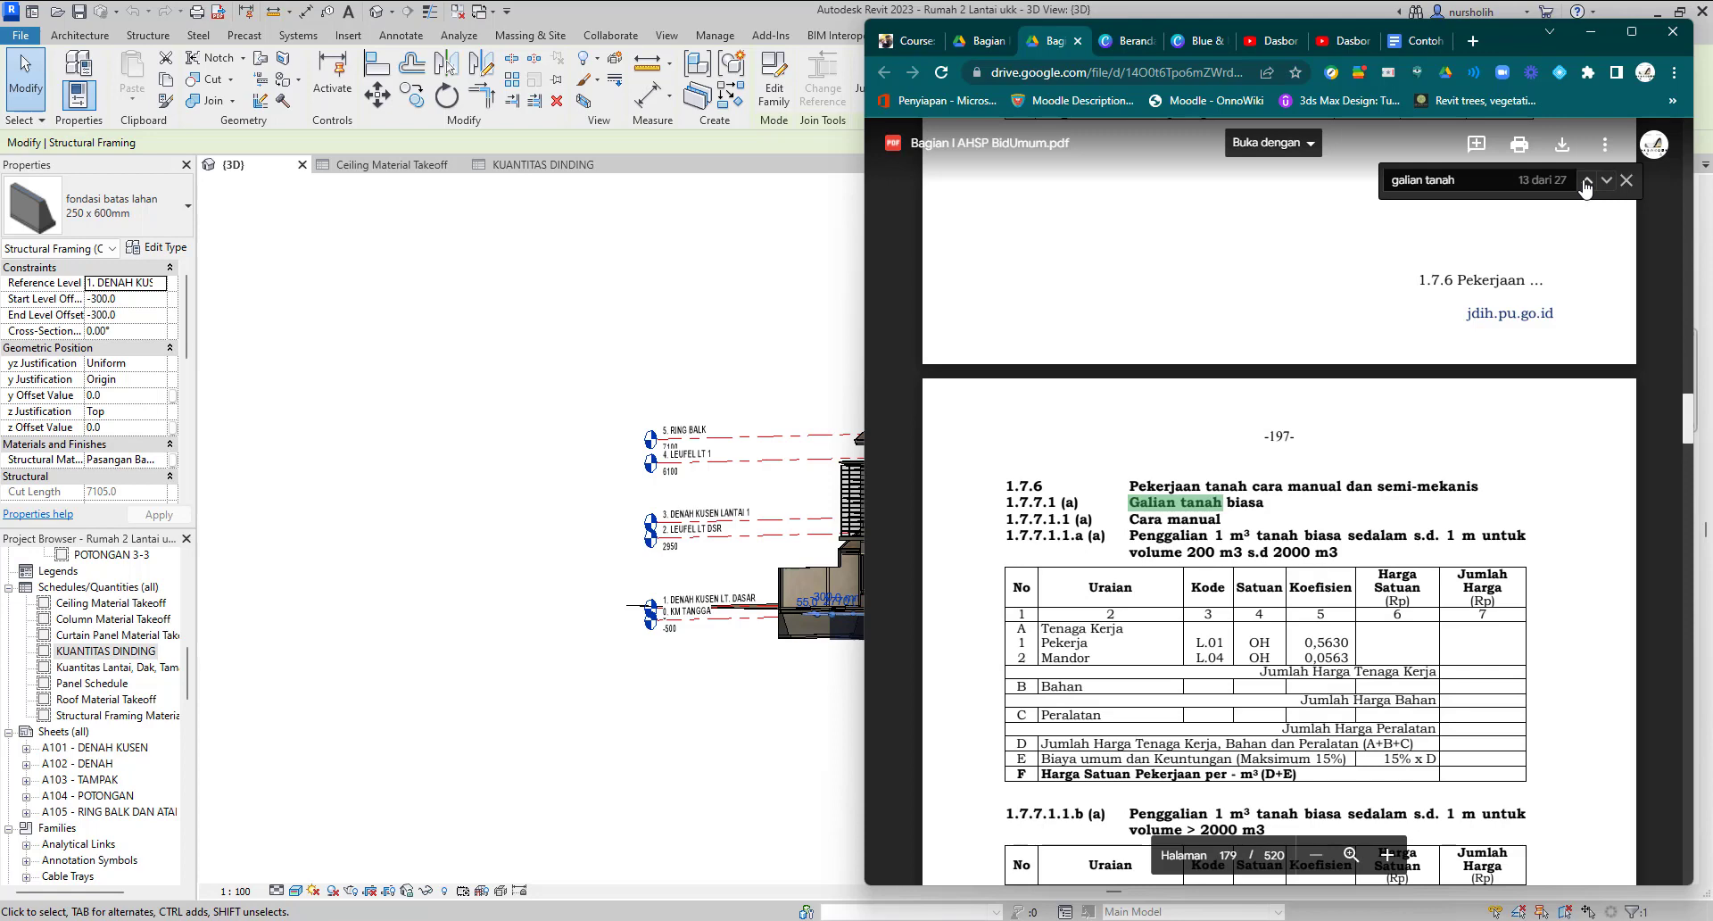
left_click(1586, 182)
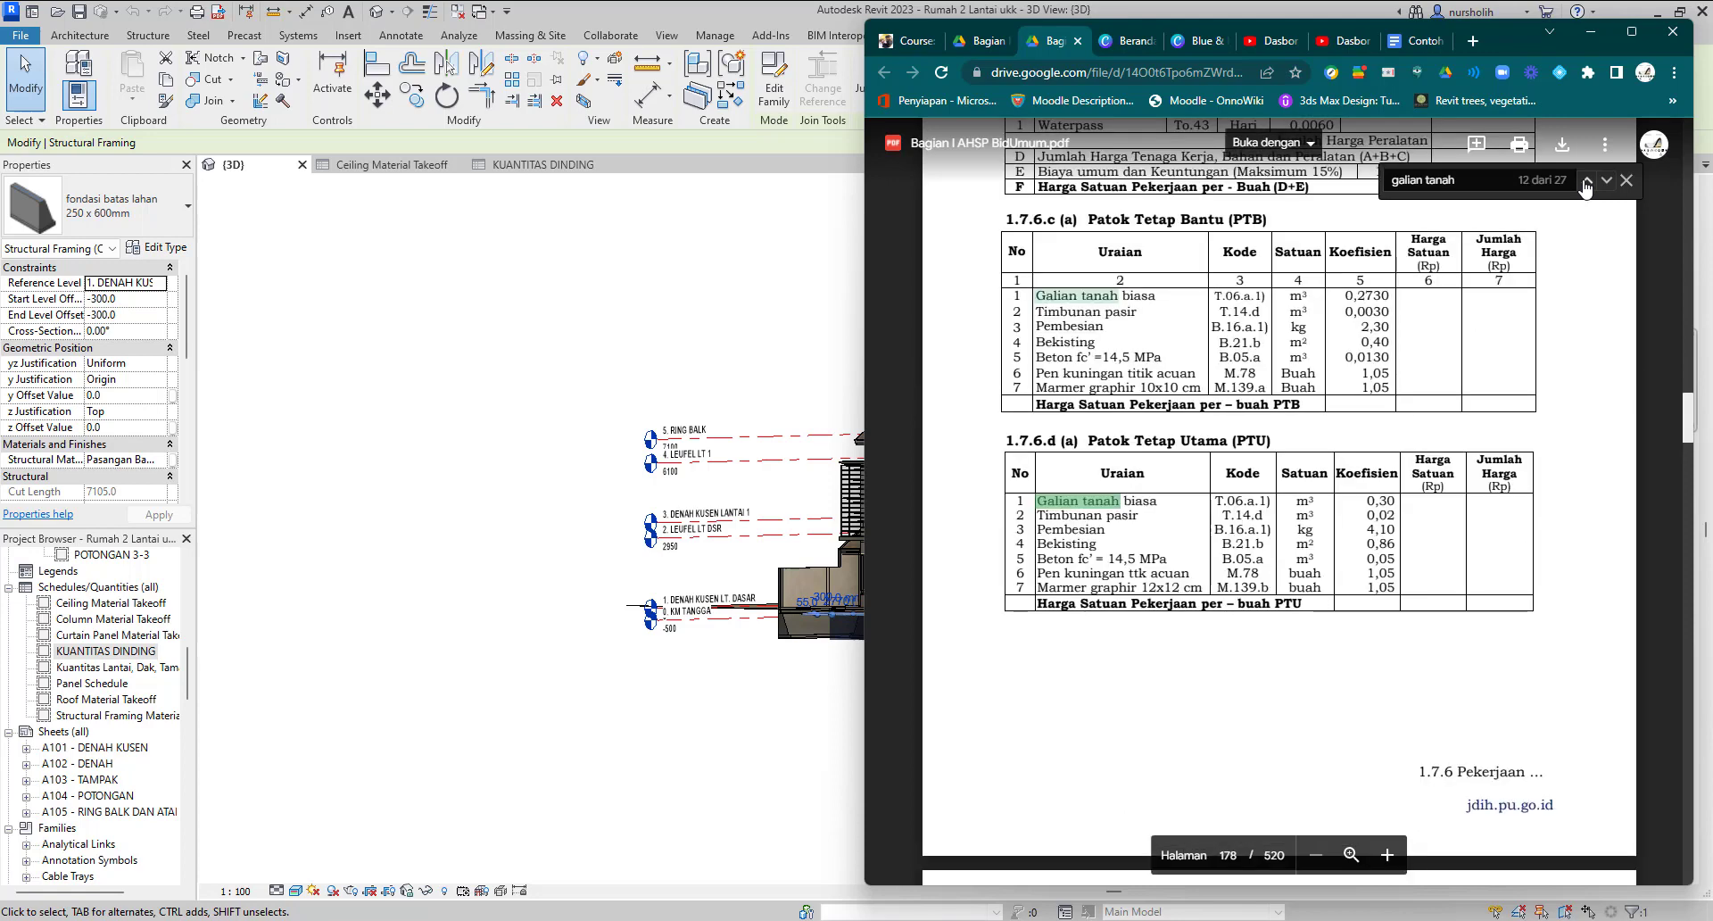
left_click(1586, 182)
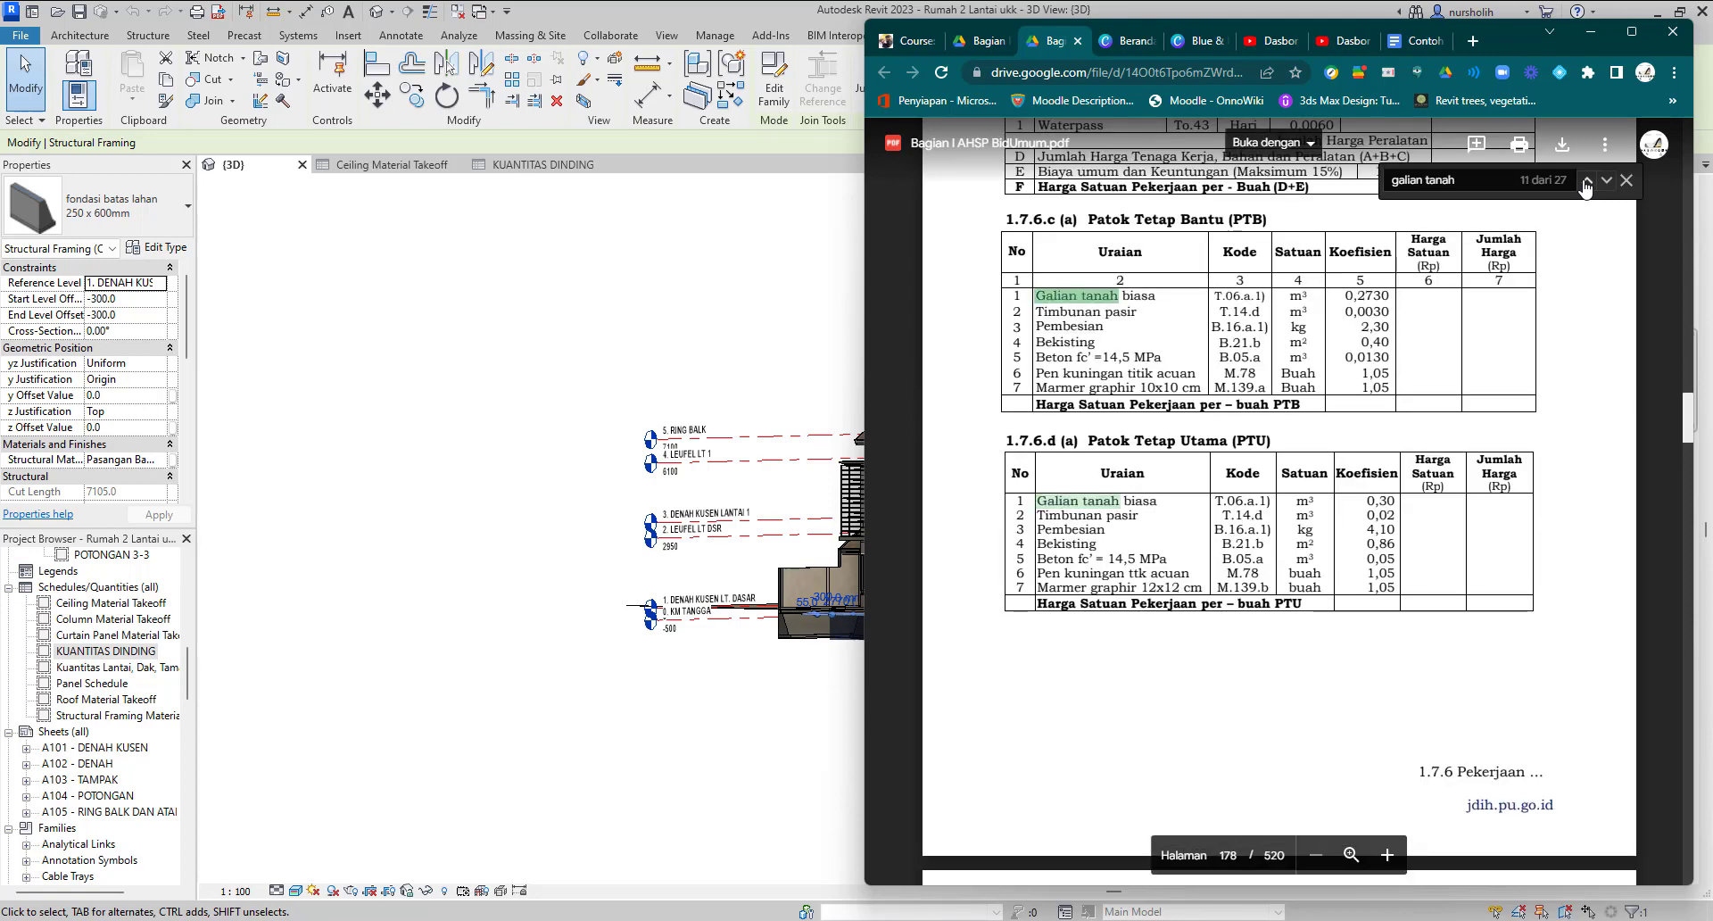
left_click(1585, 183)
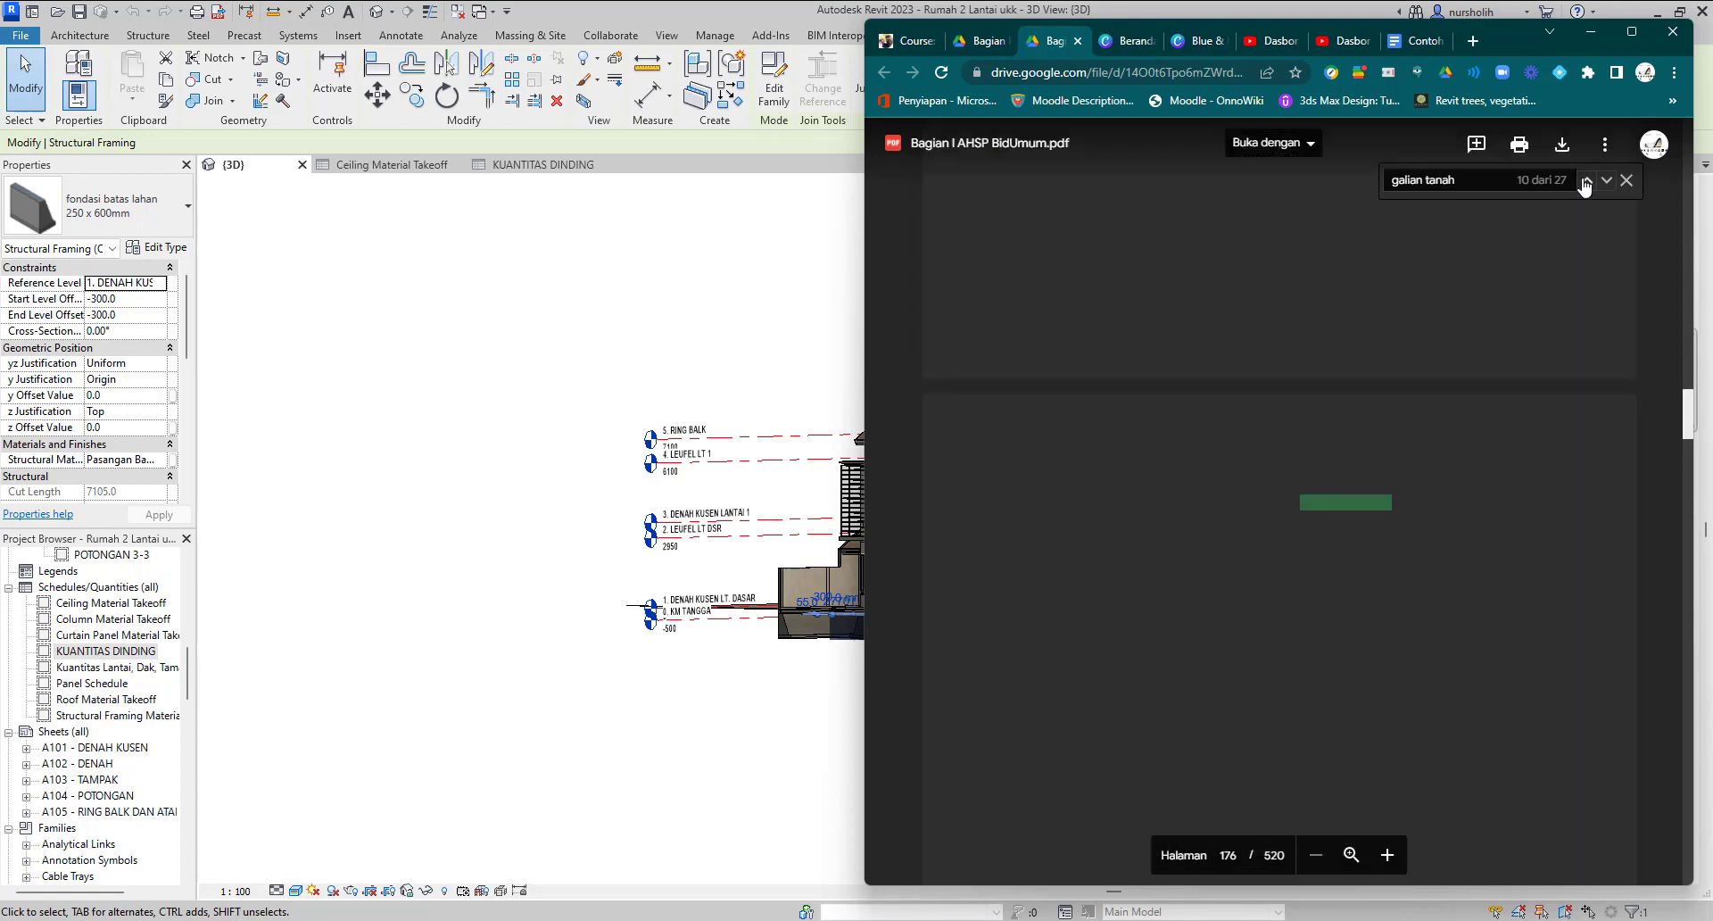
left_click(1585, 183)
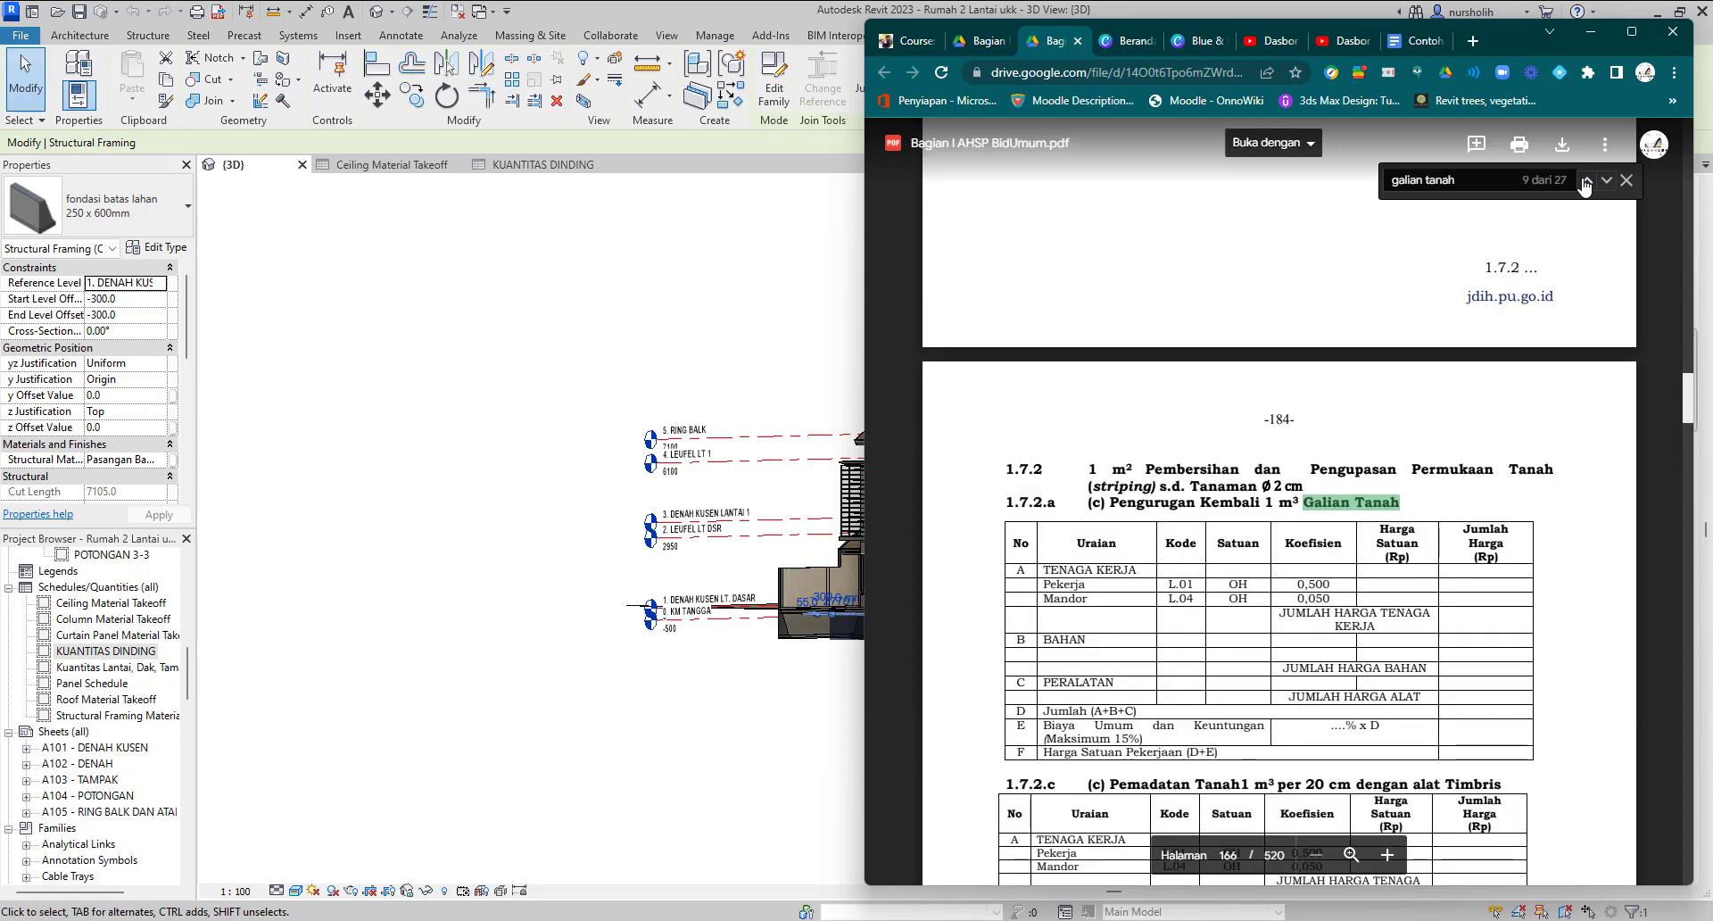
left_click(1584, 183)
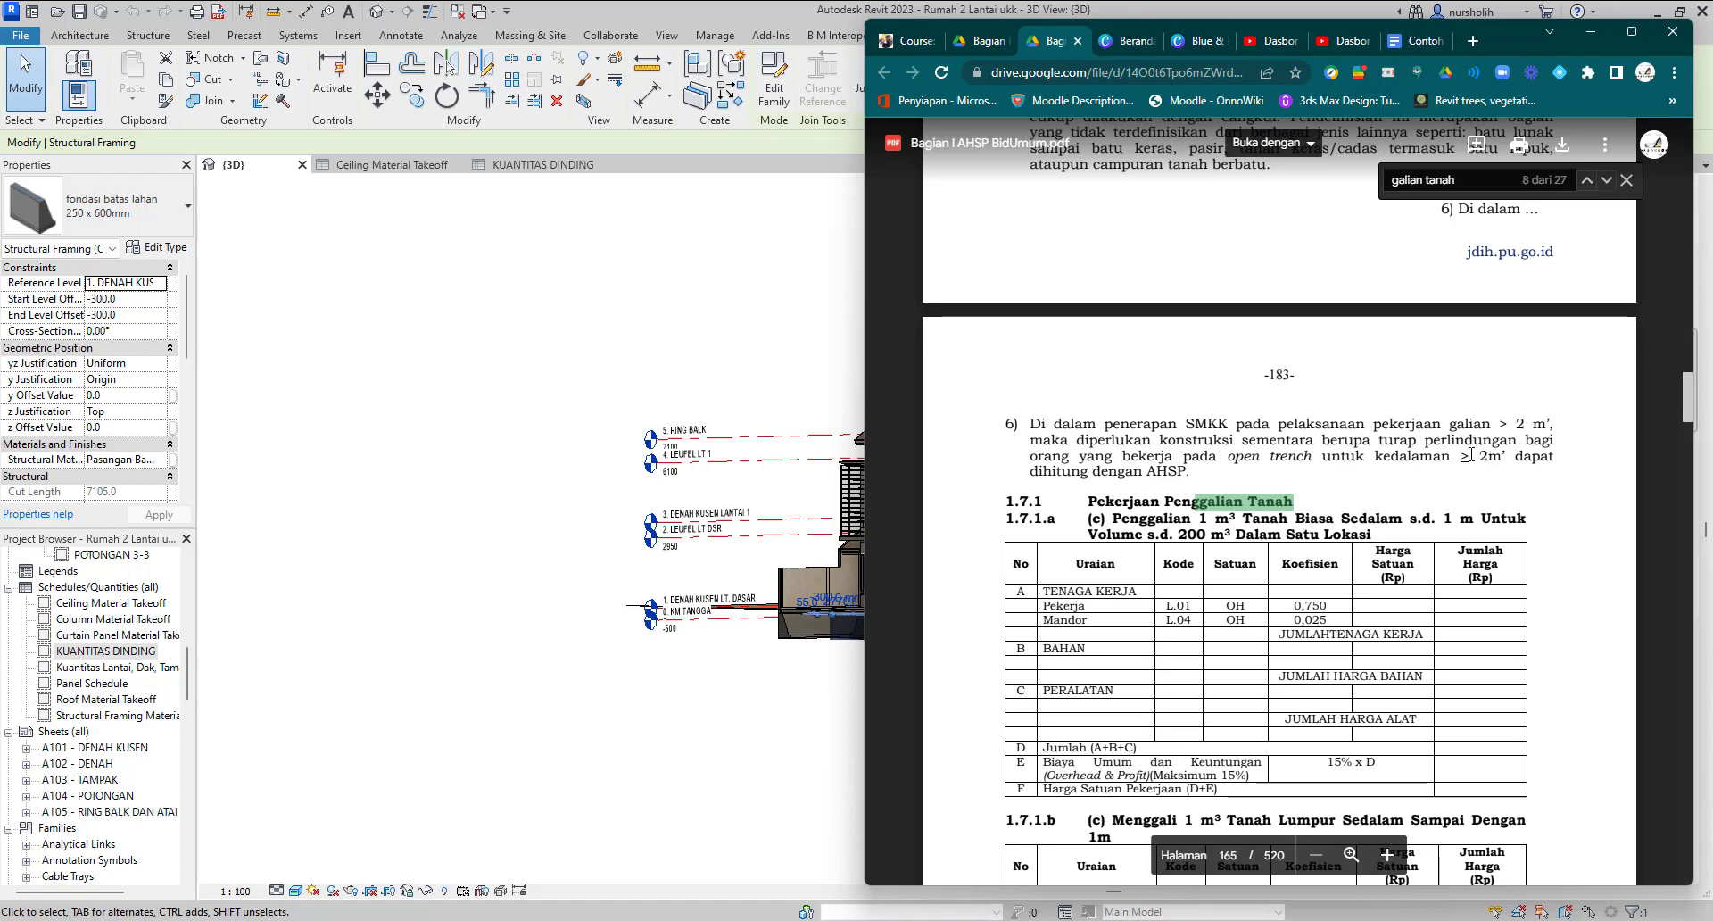
Examine the coefficient table of analysis 1.7.1.a for excavating 1 m³ of ordinary soil up to 1 m deep.
scroll(1470, 455, "down", 1)
scroll(1470, 456, "down", 2)
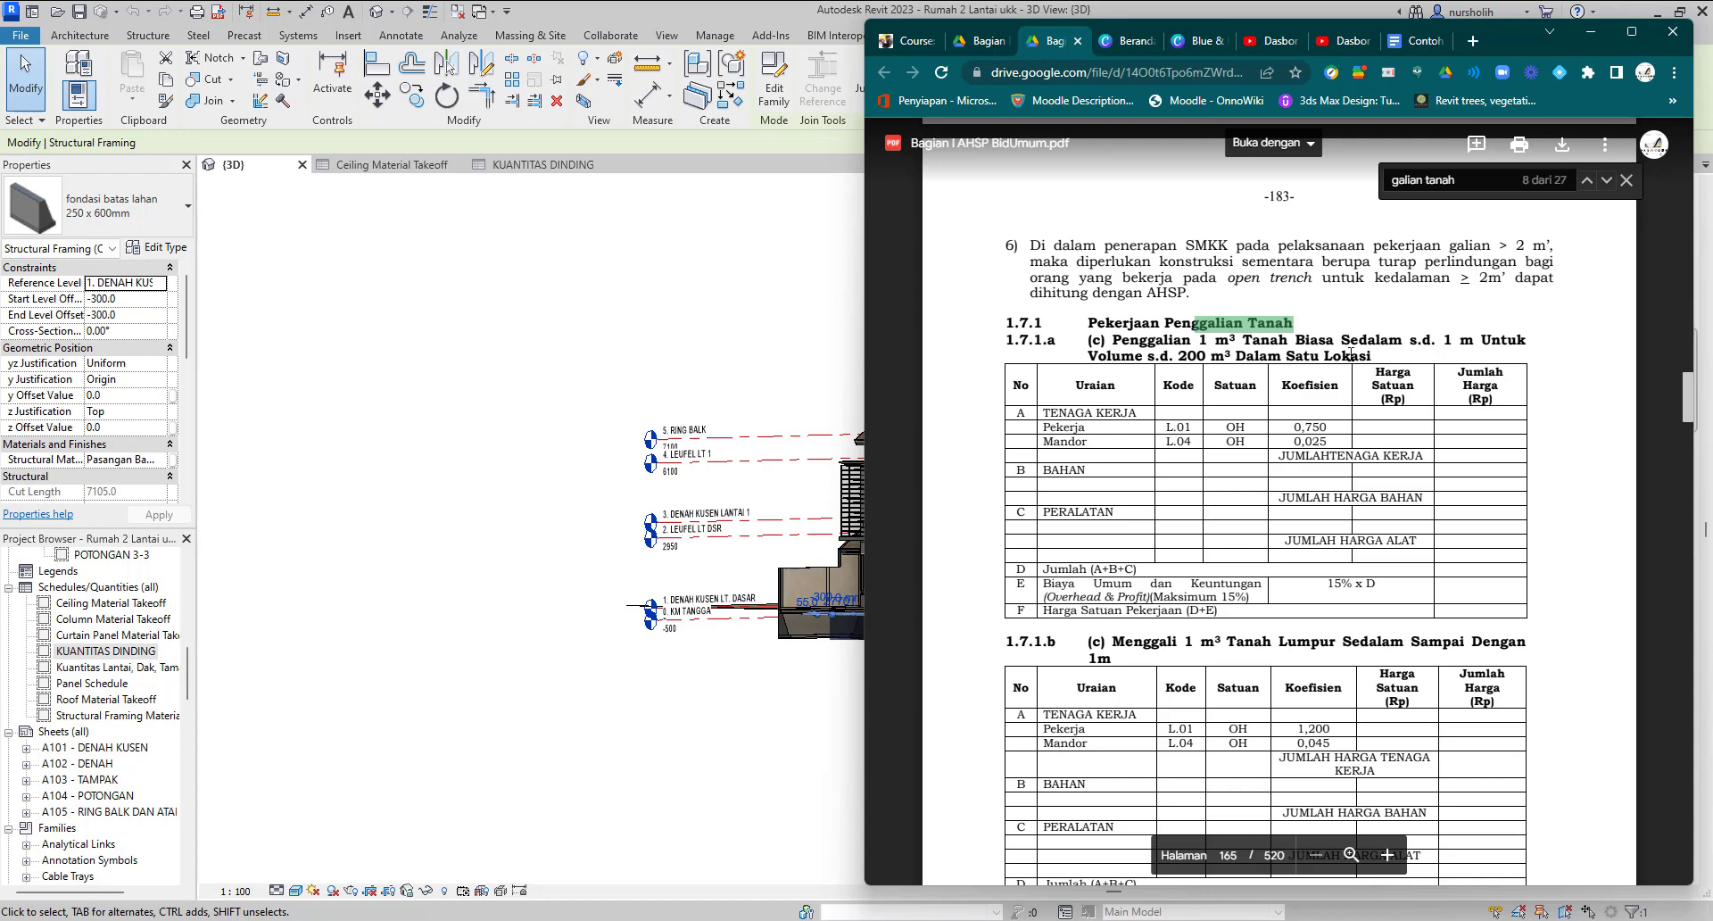
scroll(1357, 353, "down", 1)
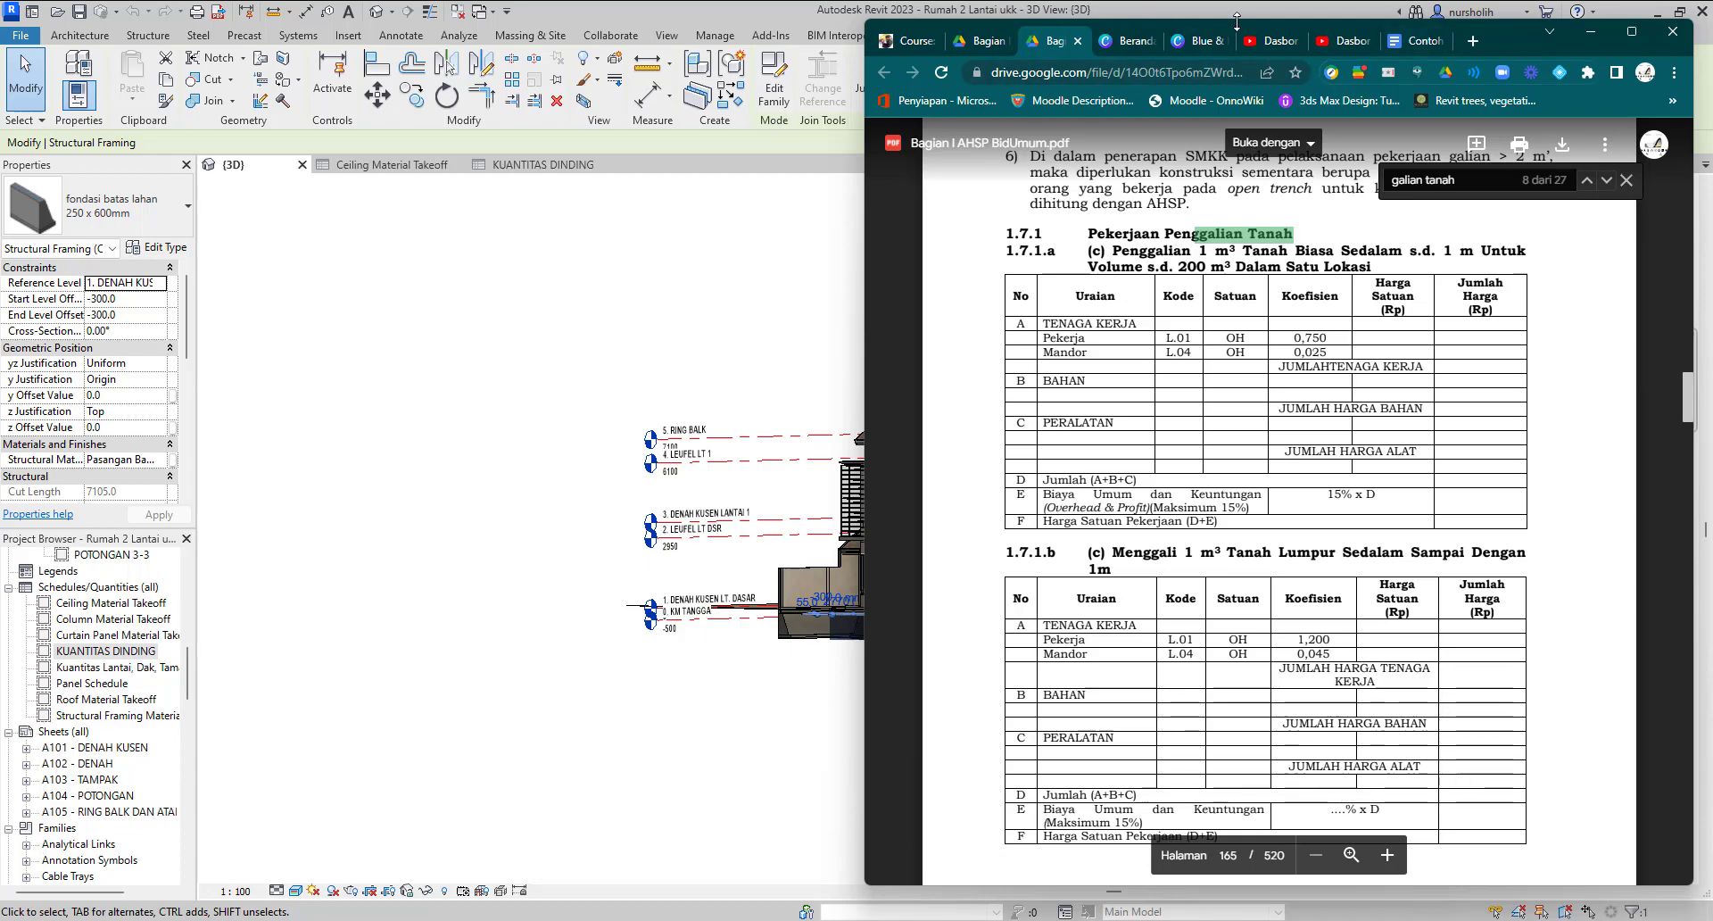
Switch from Revit to the RAB RUMAH 2 LANTAI spreadsheet and view the Bouwplank and 1.7.1.a analyses on the AHSP 22 sheet.
left_click(1652, 14)
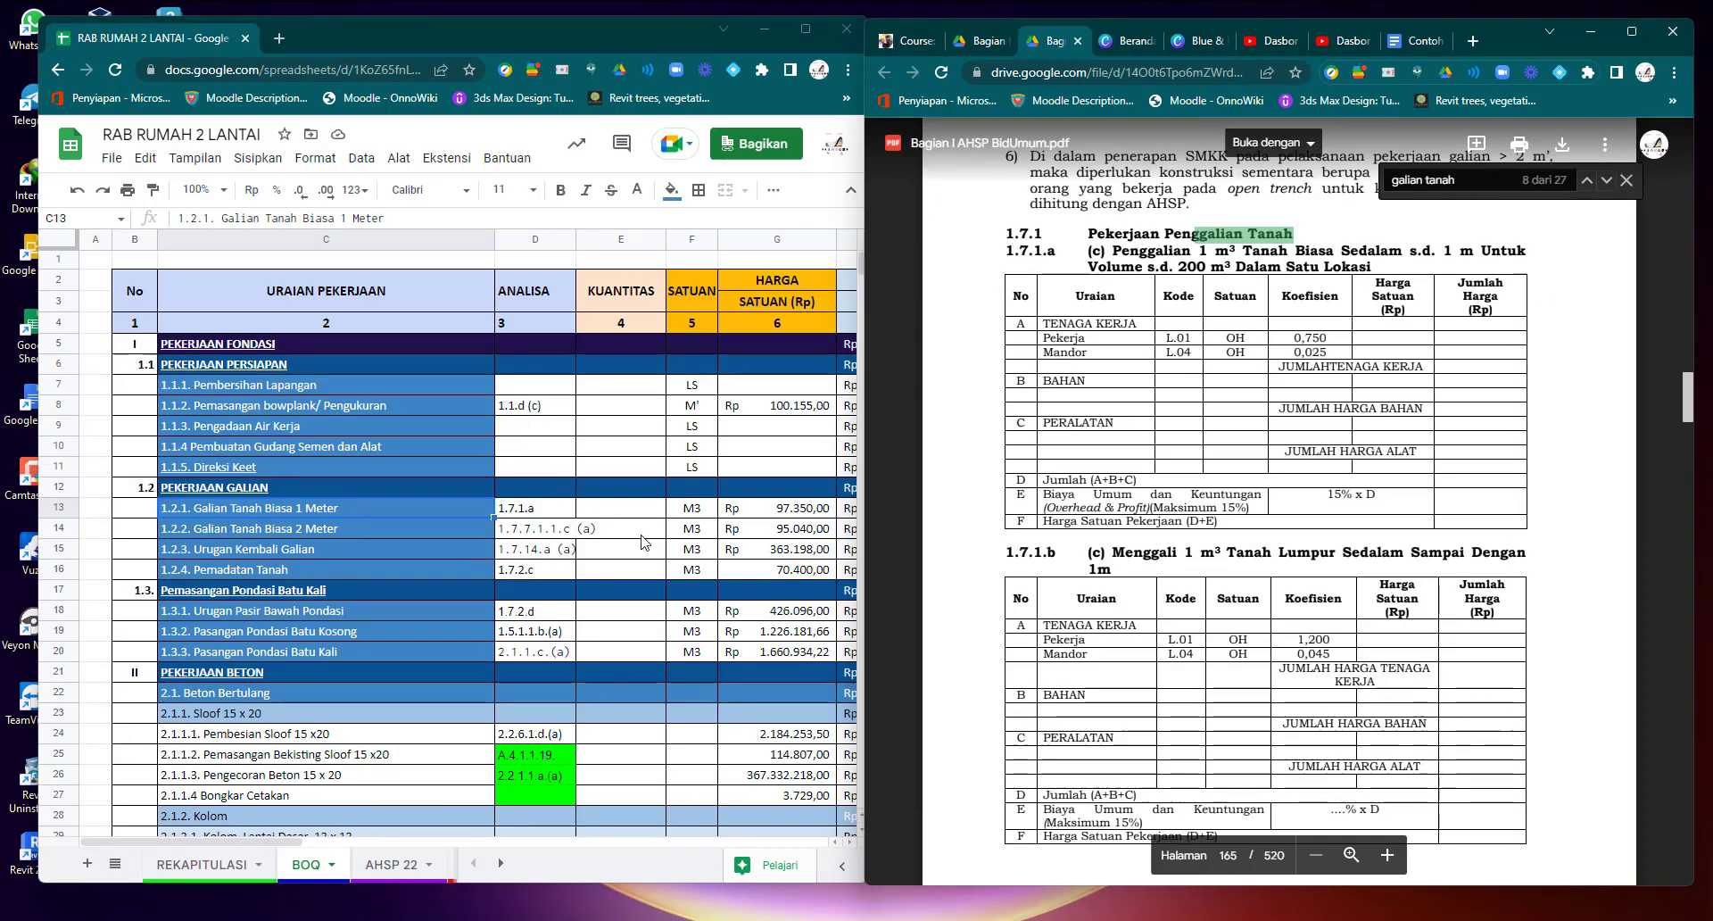
left_click(383, 861)
scroll(437, 528, "down", 3)
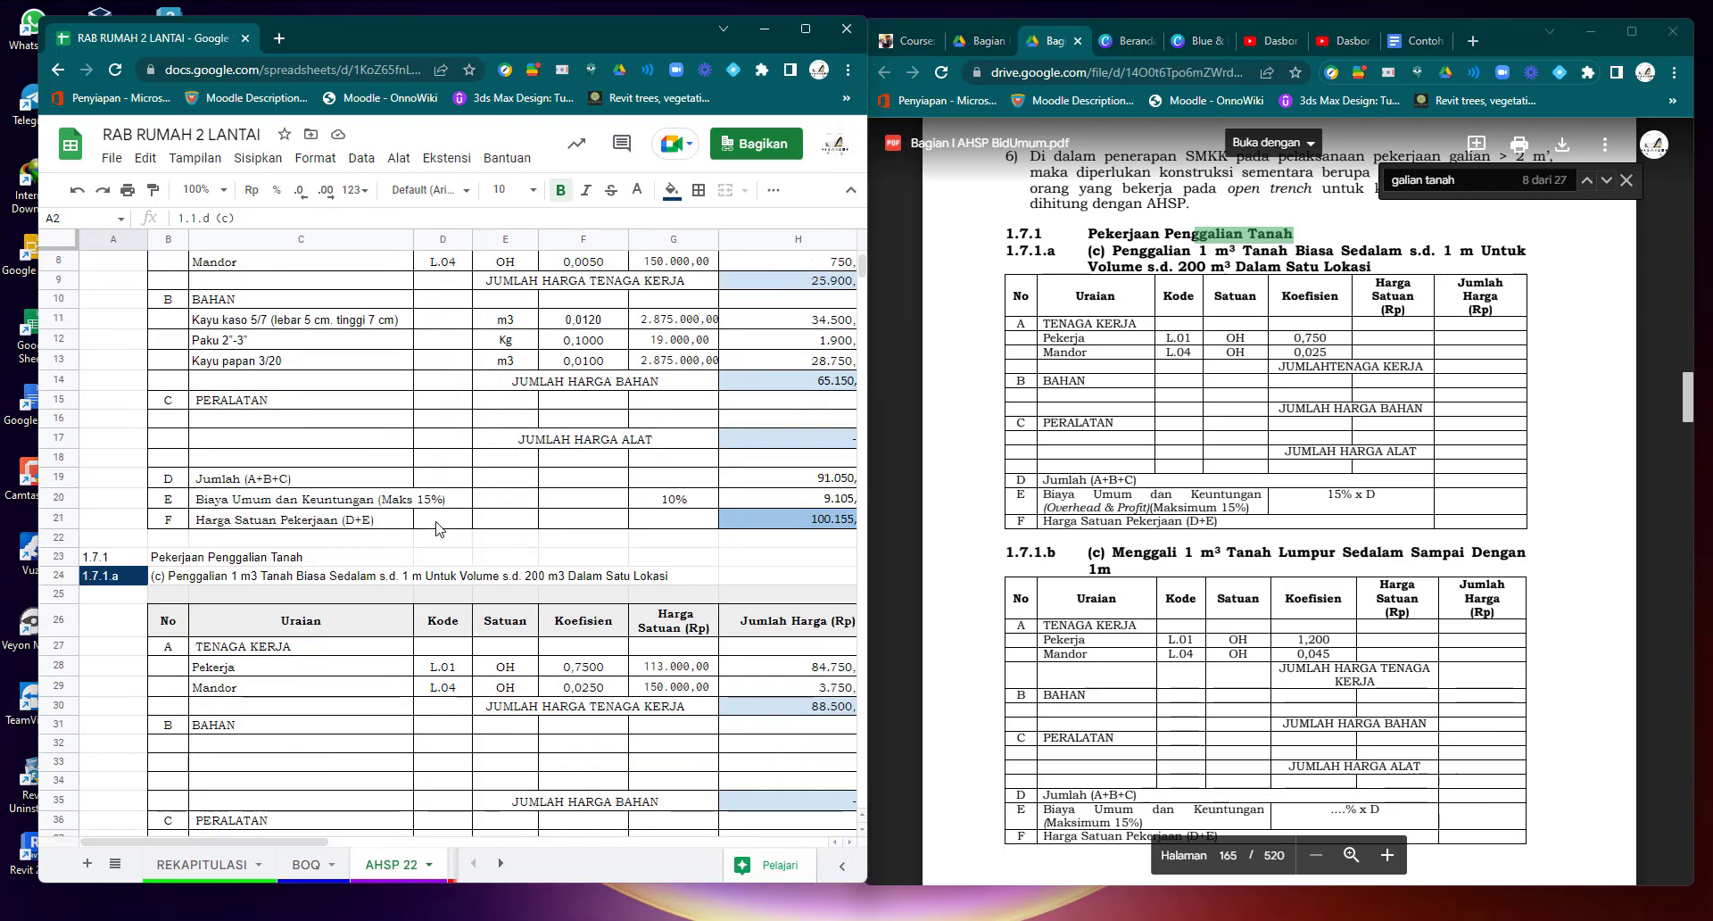
scroll(437, 529, "down", 2)
scroll(437, 528, "up", 5)
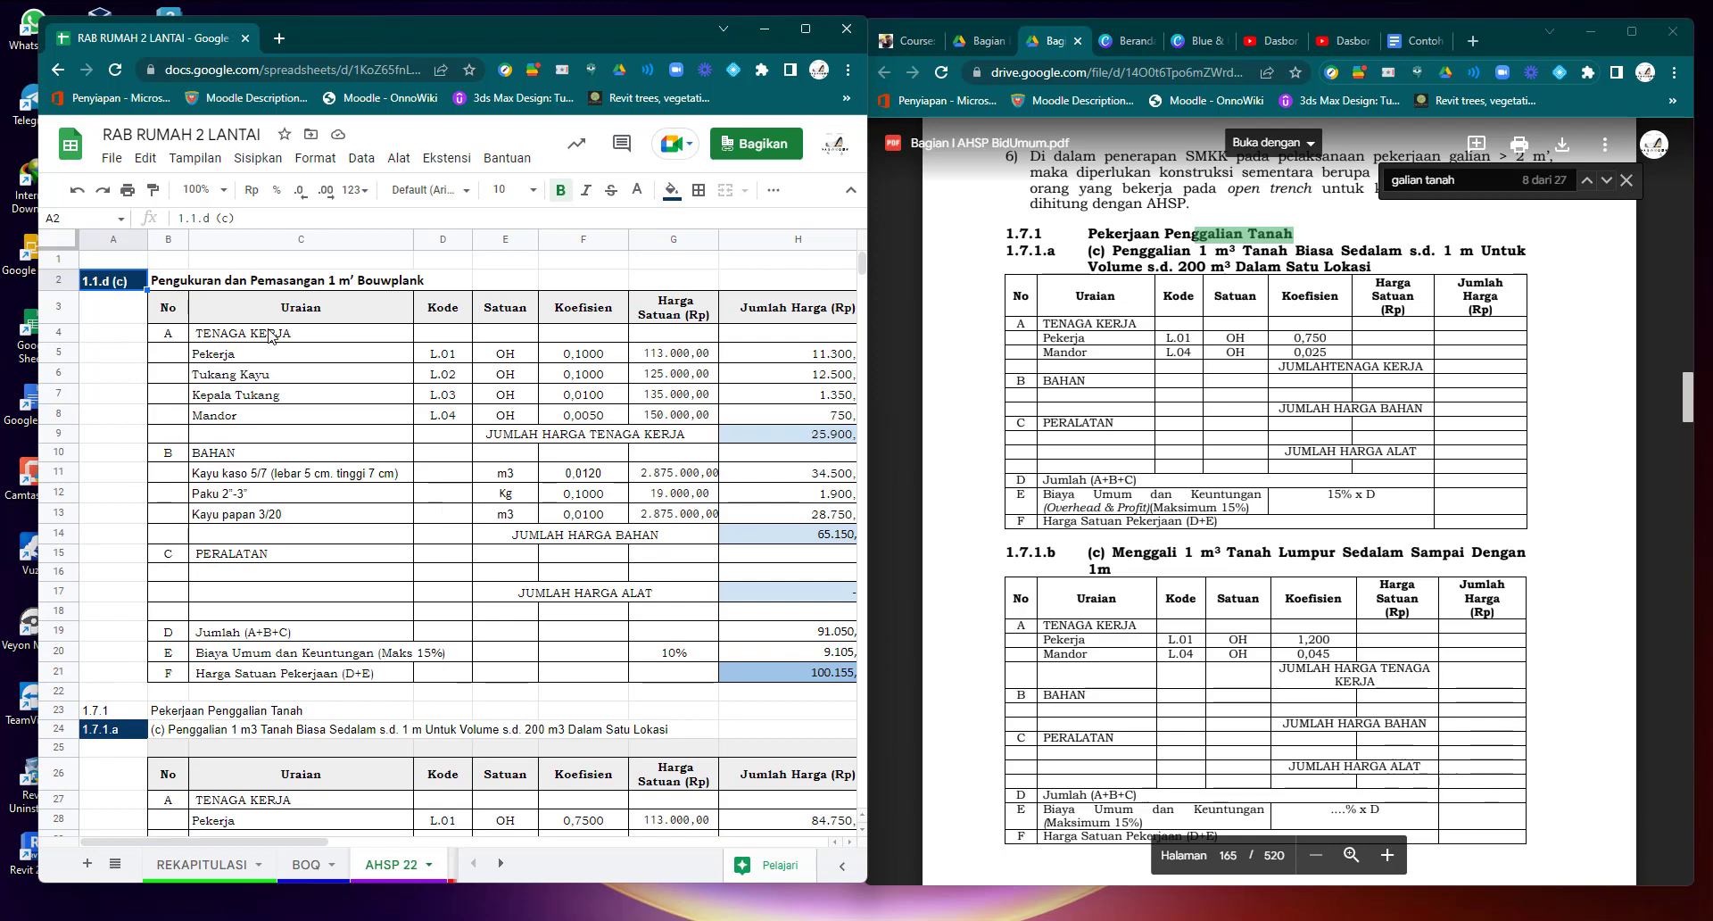
Select the Bouwplank analysis table B3:H21 to show its layout, and compare it with the 1.7.1.a excavation table below.
left_click_drag(165, 308, 276, 680)
scroll(277, 680, "down", 4)
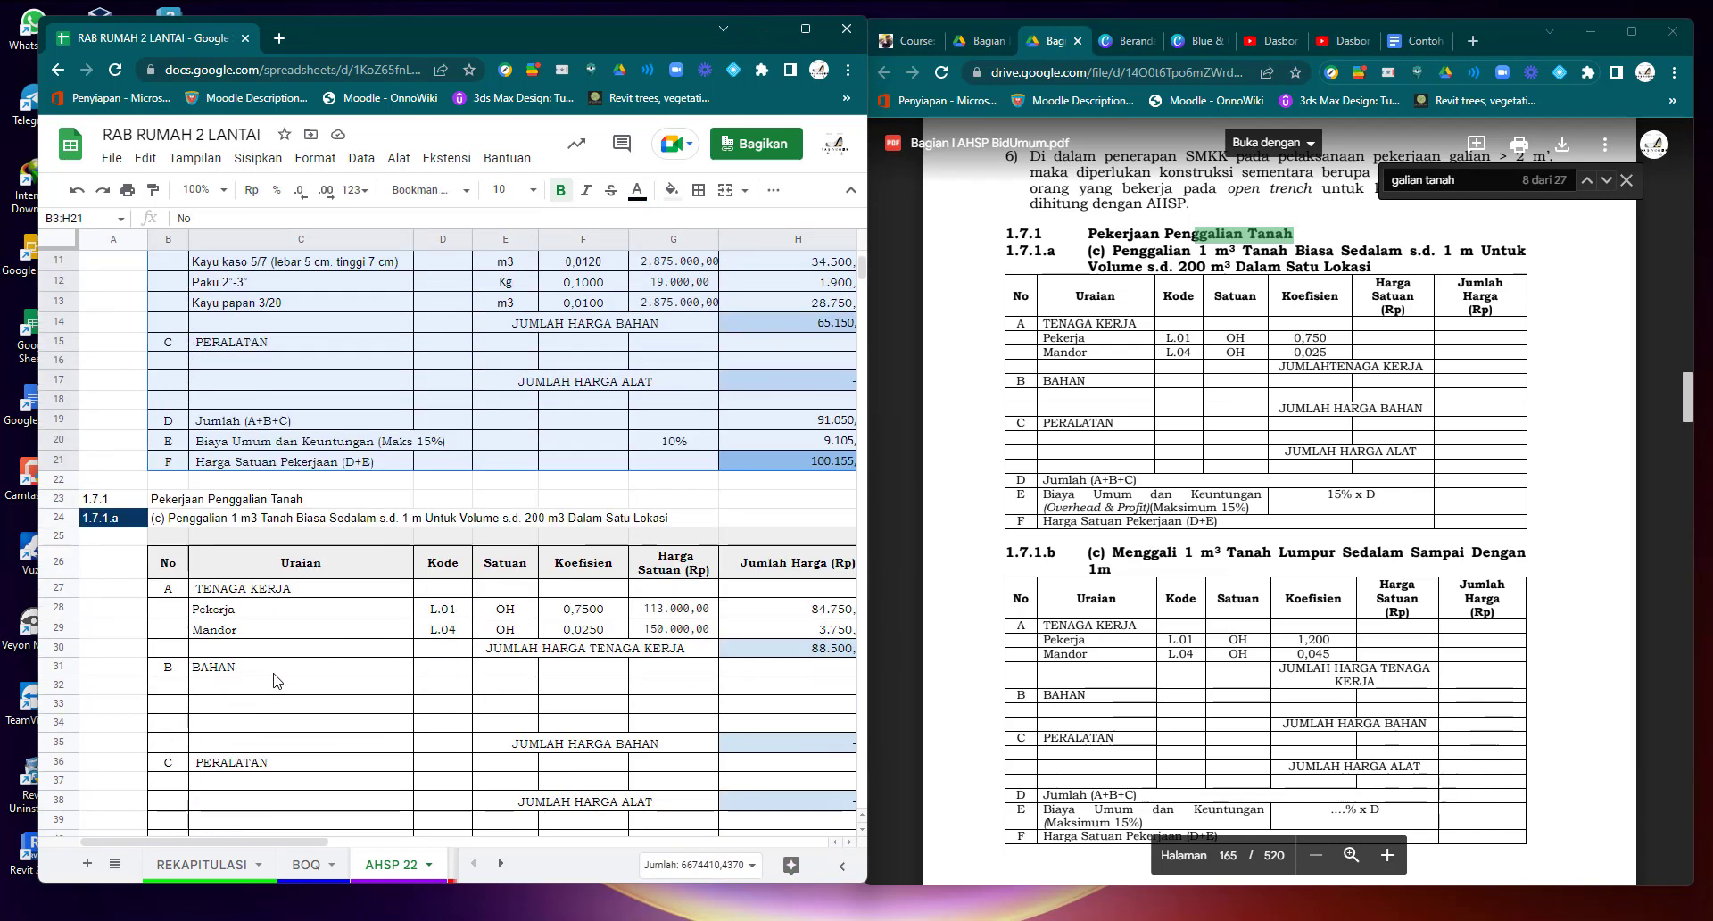
scroll(276, 680, "down", 2)
scroll(202, 467, "down", 2)
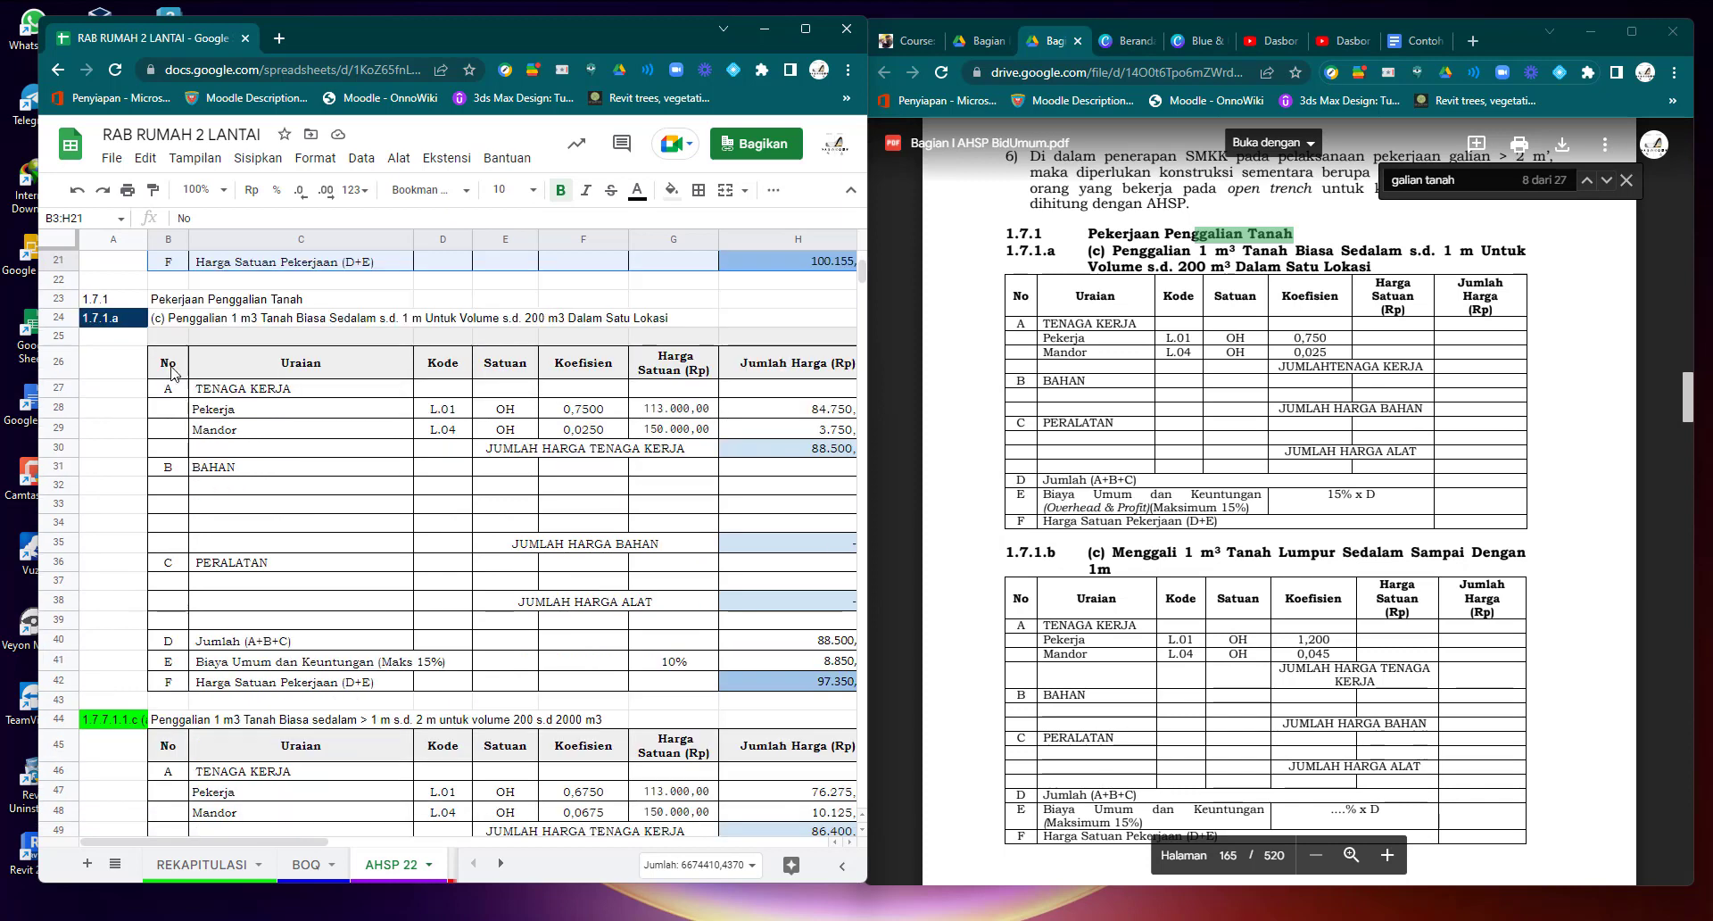
Check the Pekerjaan Penggalian Tanah heading in B23 and inspect the Pekerja unit price formula in G28.
left_click(175, 304)
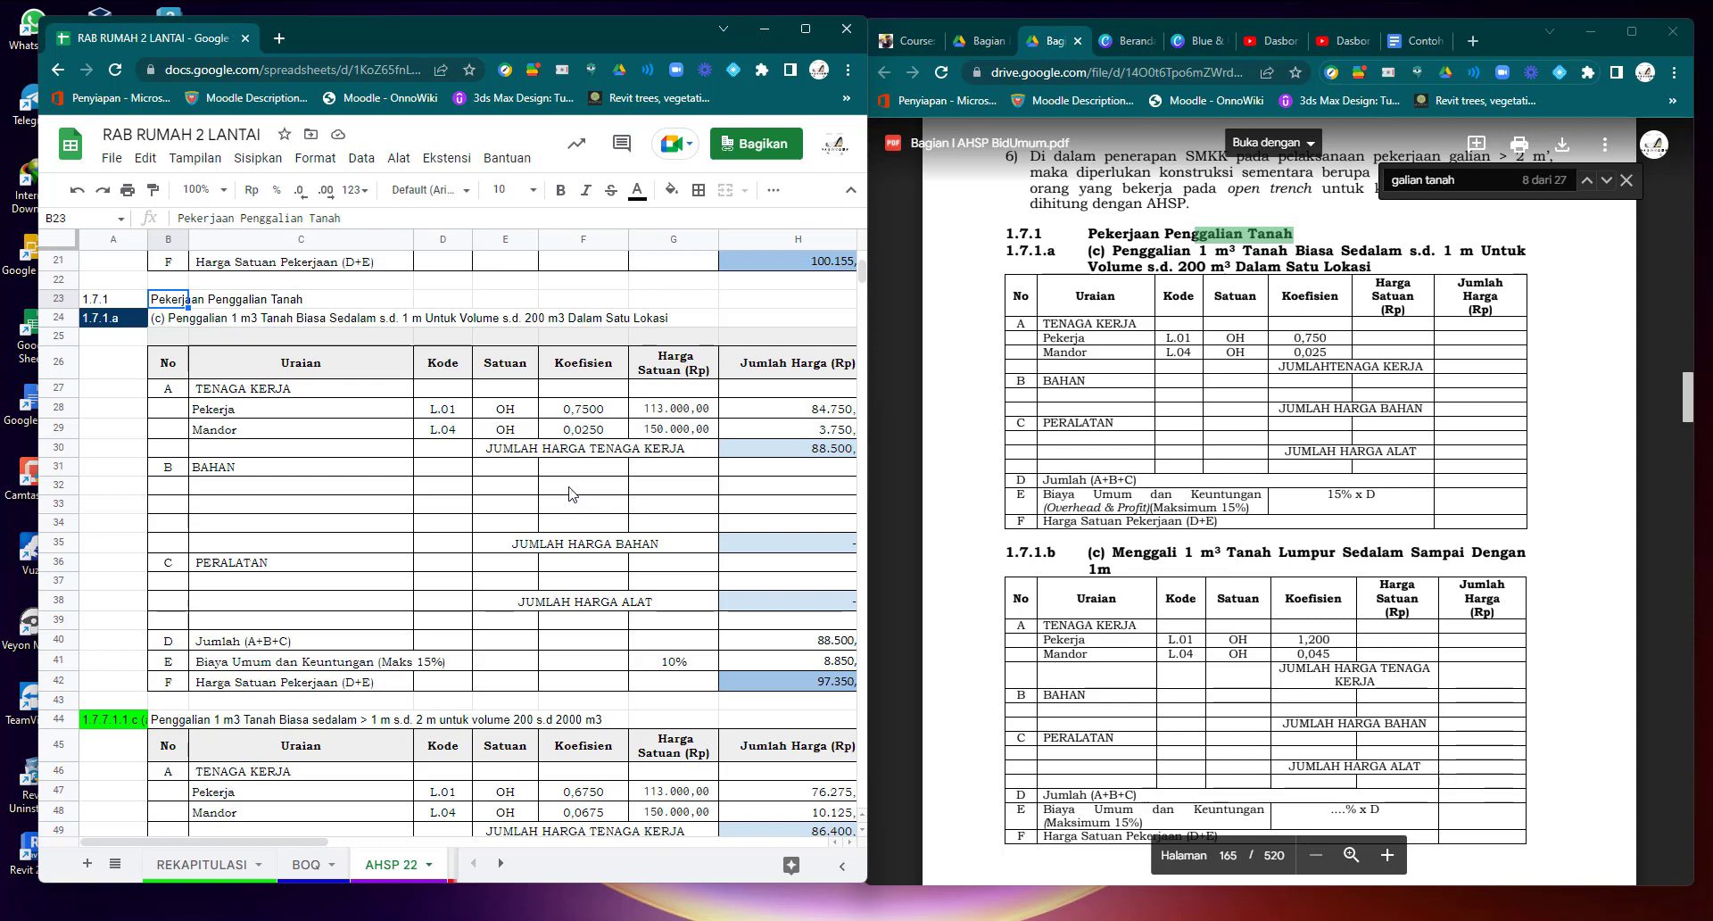
left_click(802, 414)
left_click(692, 413)
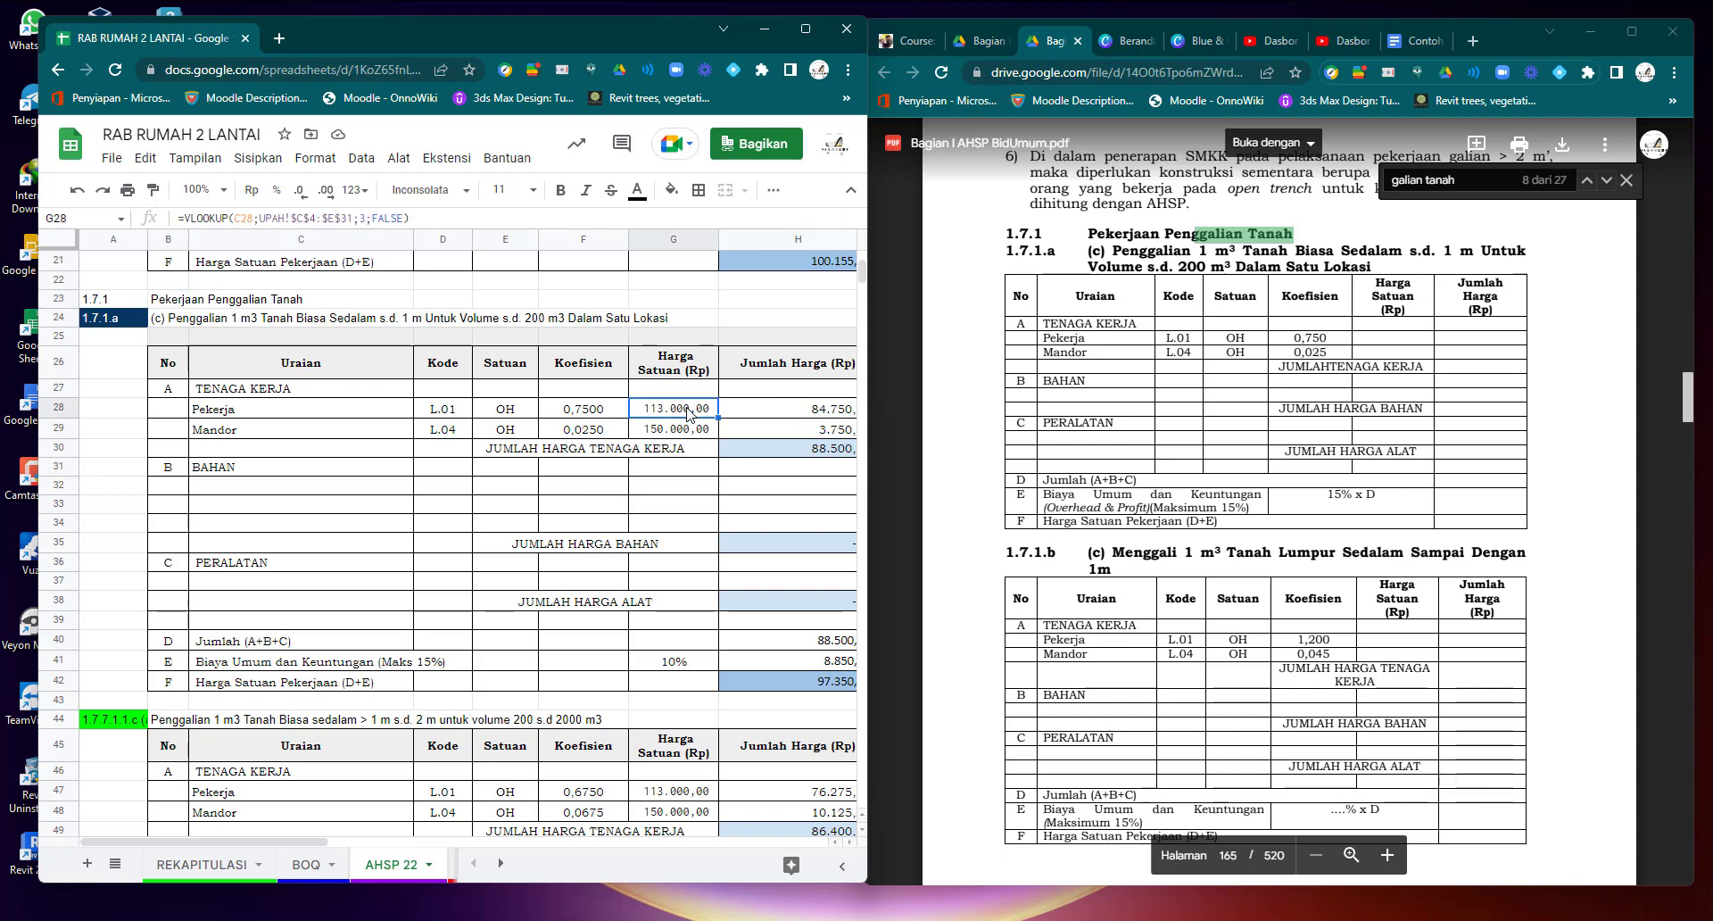